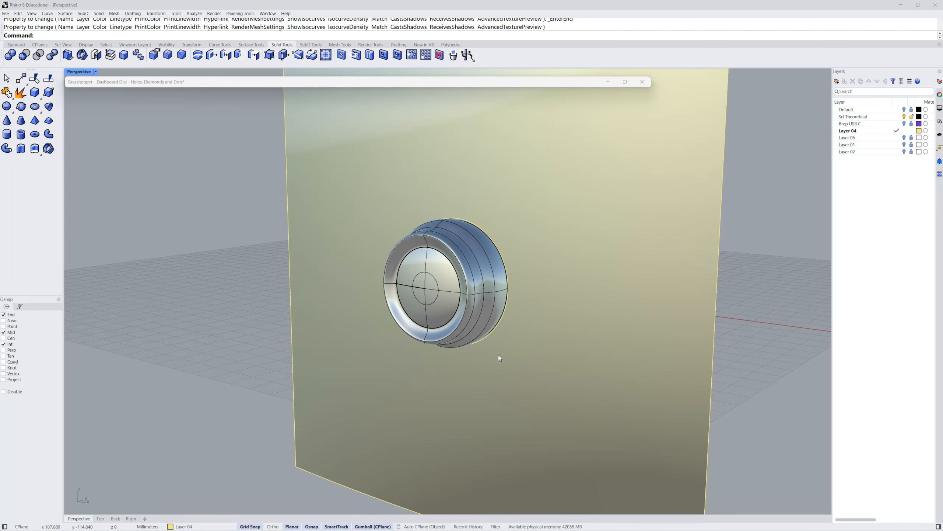
Show and unlock the Default layer and hide the Srf Theoretical layer so only the construction curves remain around the dashboard opening
left_click(264, 328)
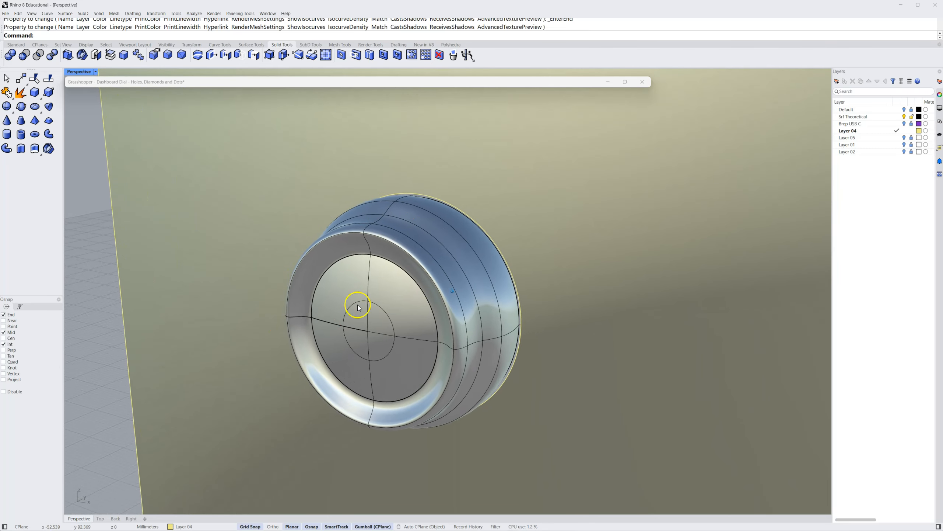
left_click(906, 109)
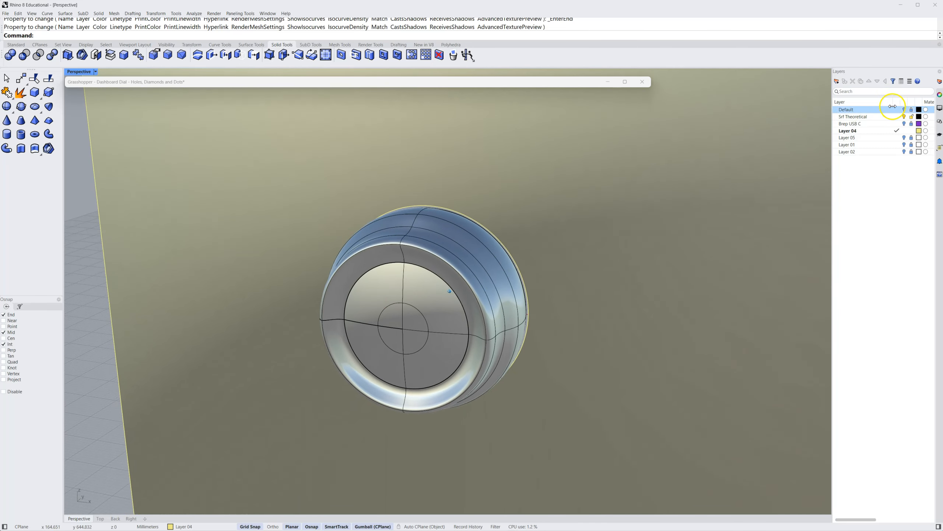
left_click_drag(905, 112, 907, 120)
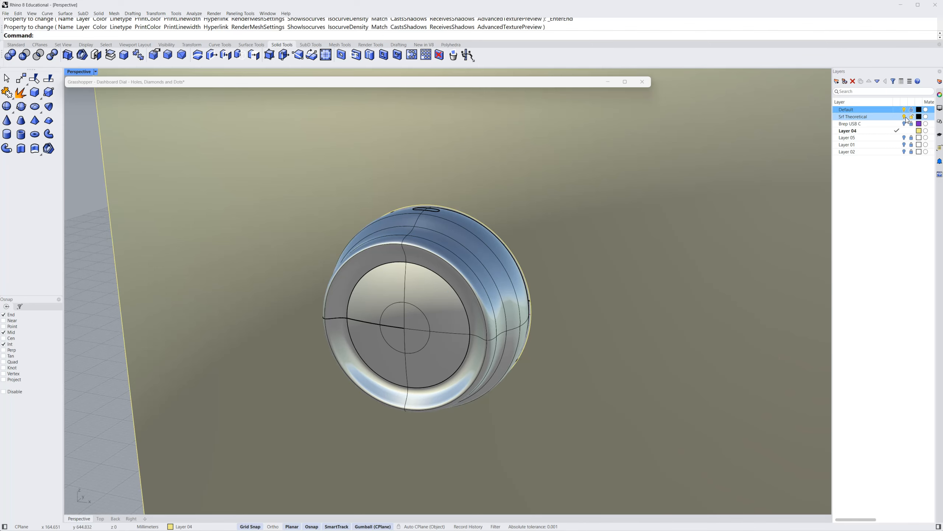
left_click(906, 117)
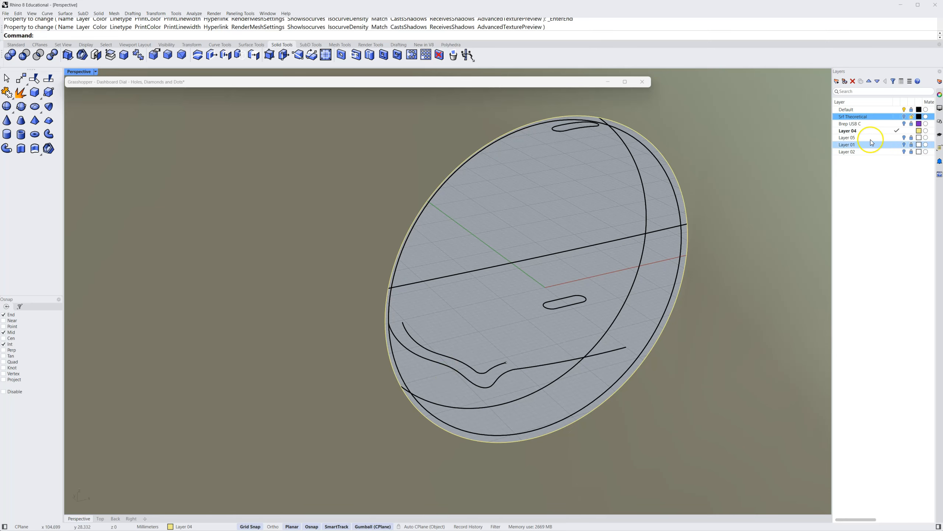
left_click(911, 113)
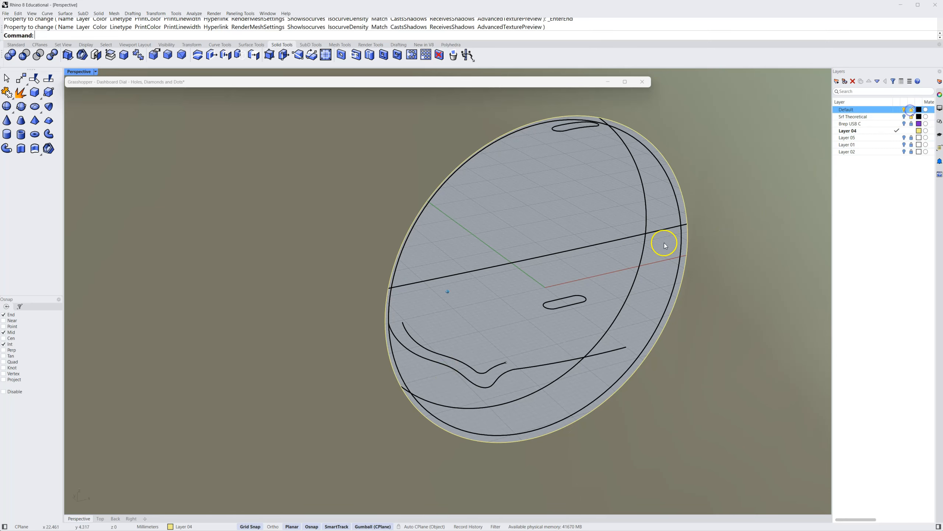
Examine the outer dial profile curve with a curvature graph, close the graph, and deselect the curve
left_click(459, 370)
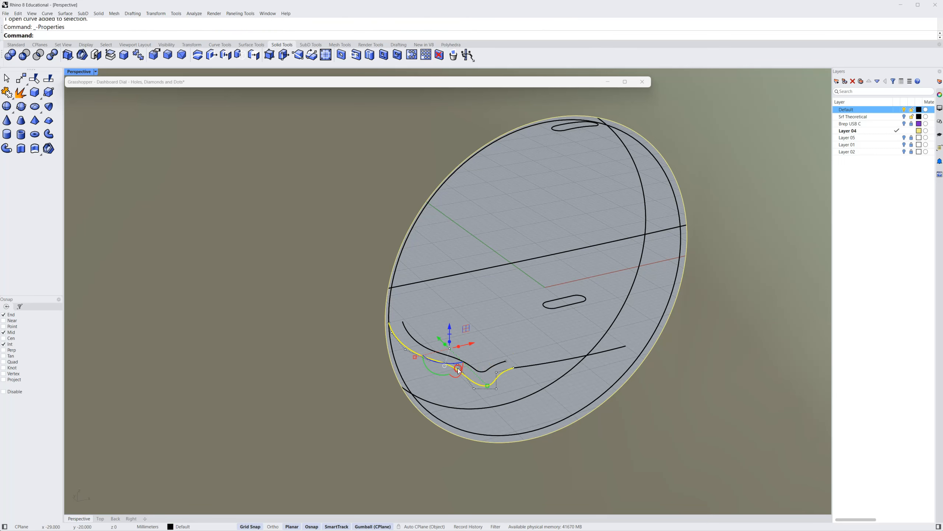
left_click(466, 316)
right_click_drag(450, 338, 457, 357)
scroll(446, 364, "up", 6)
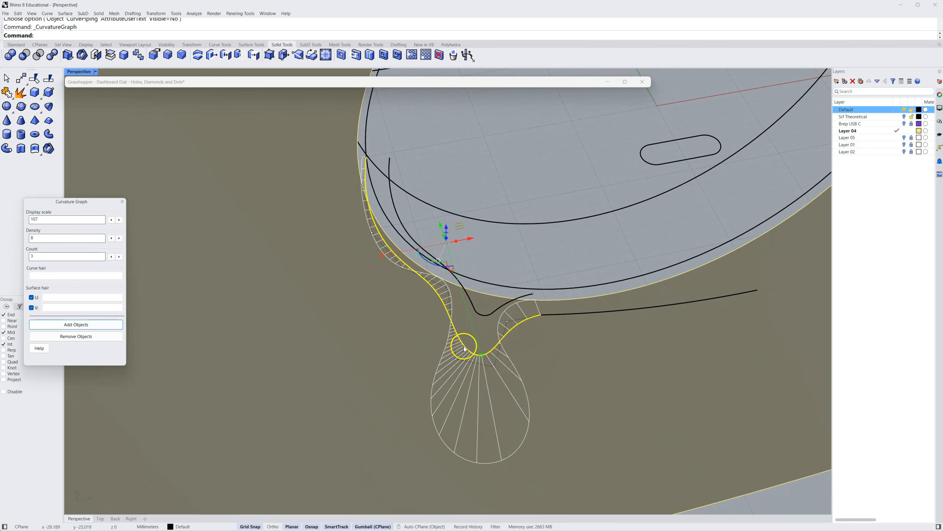
right_click_drag(335, 320, 337, 302)
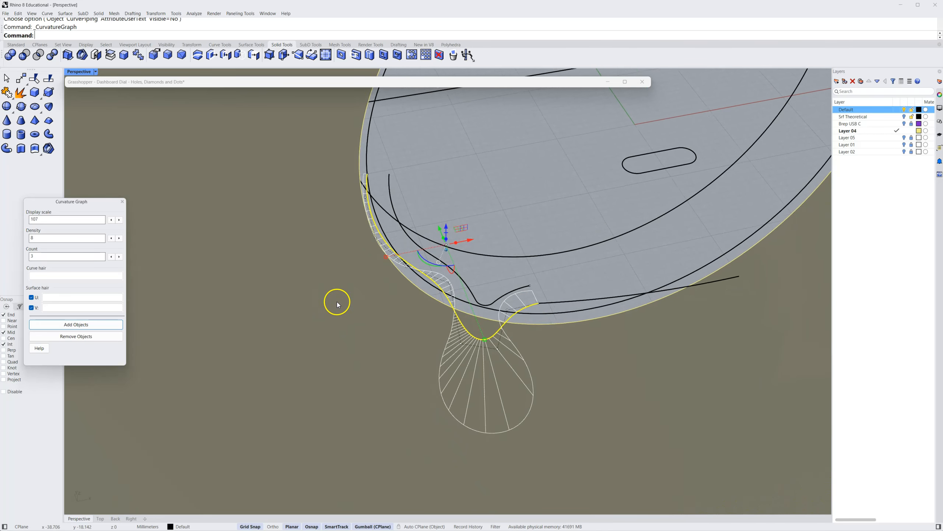
left_click(123, 200)
right_click_drag(327, 282, 362, 268)
left_click(507, 208)
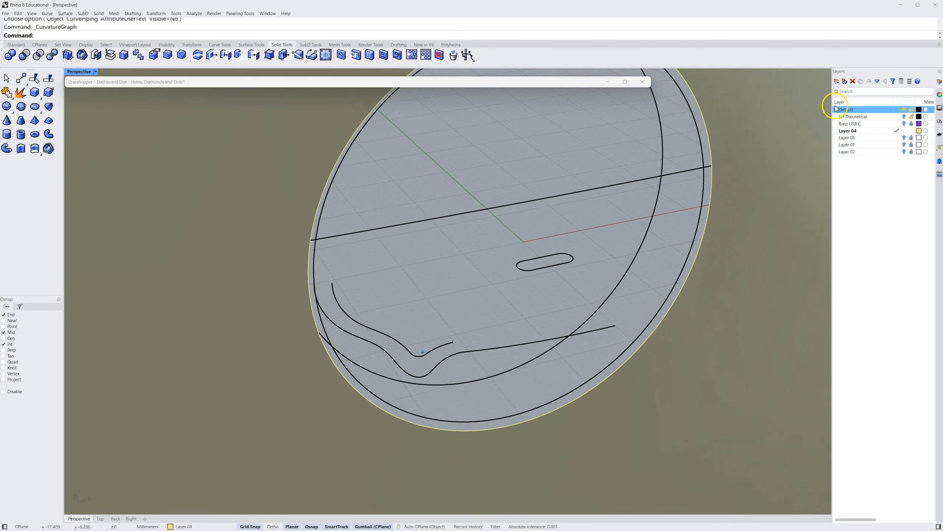
Hide the Default layer, show the Srf Theoretical layer, and select the dial's surfaces to examine them
left_click(904, 109)
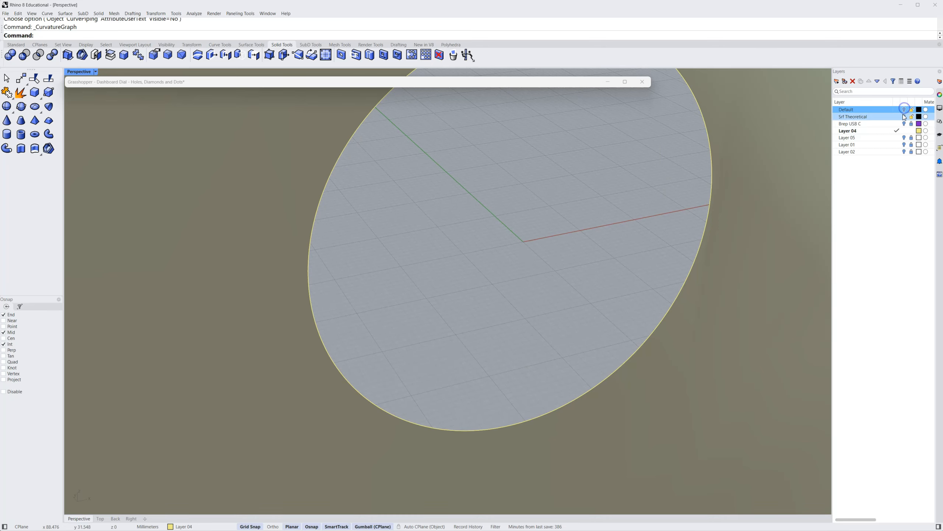
left_click(904, 117)
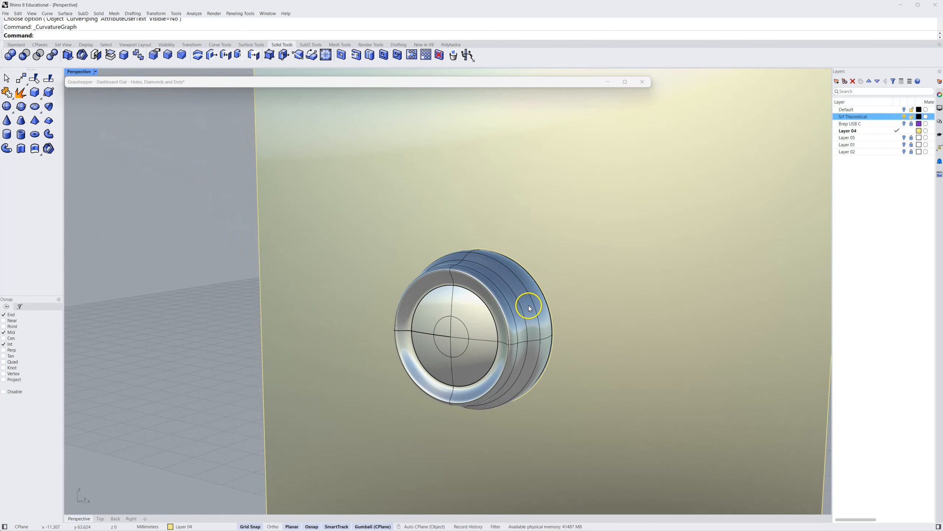
left_click(501, 325)
left_click(465, 307)
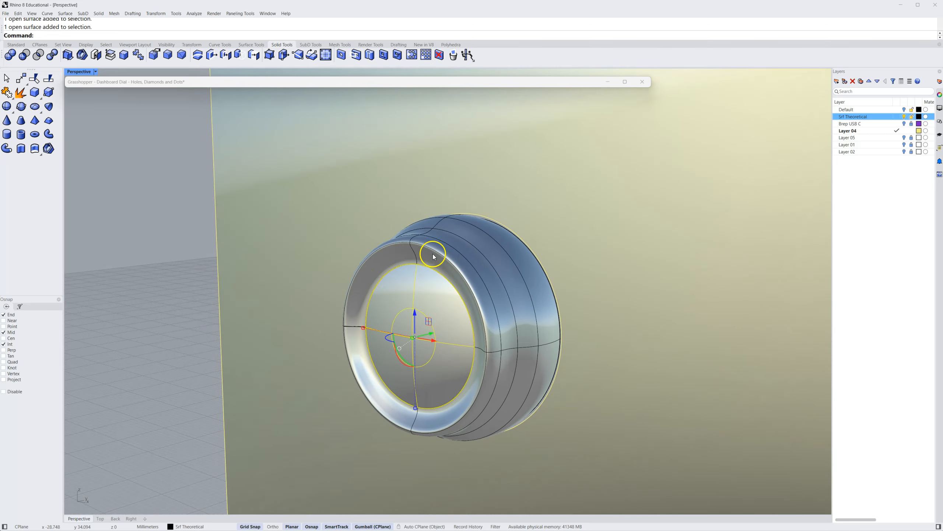
right_click_drag(503, 301, 502, 301)
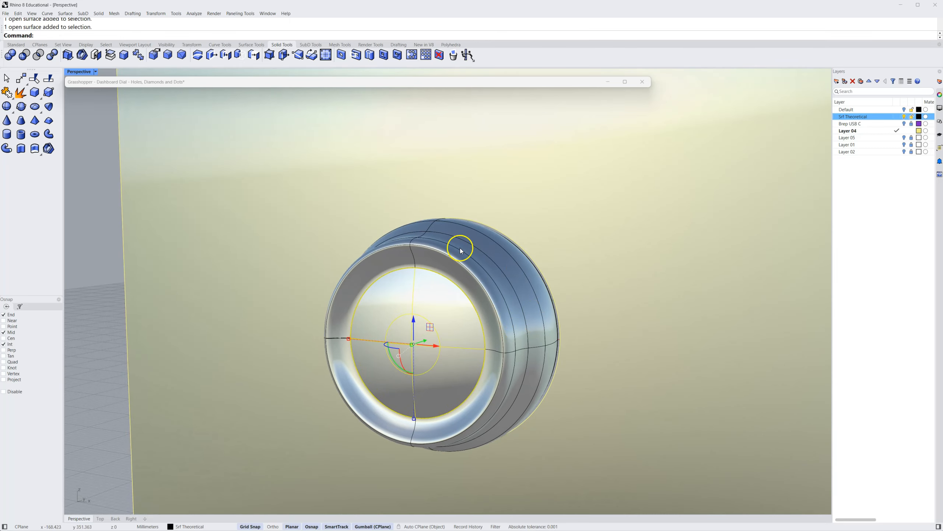
right_click_drag(514, 325, 515, 325)
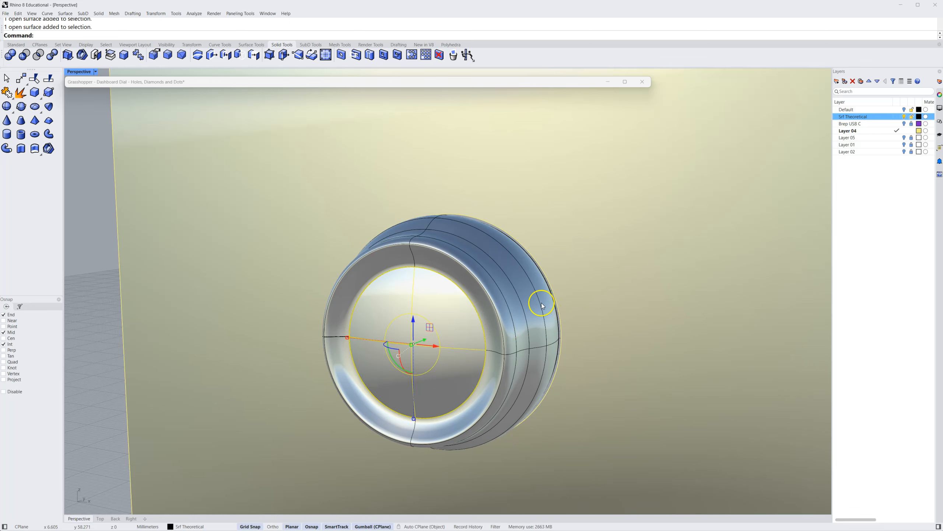
right_click_drag(541, 303, 541, 302)
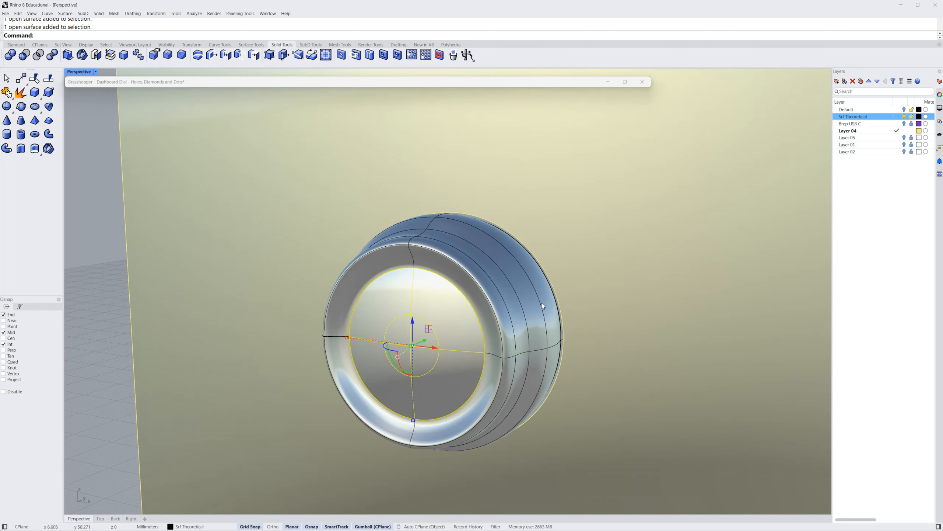
Hide the dial's revolved side surface while keeping the round front cap visible
left_click(531, 297)
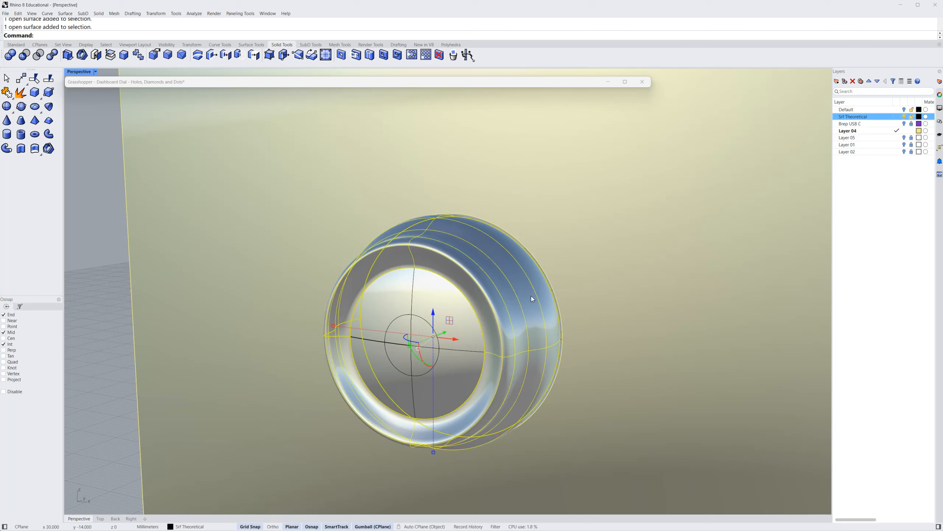
middle_click(515, 295)
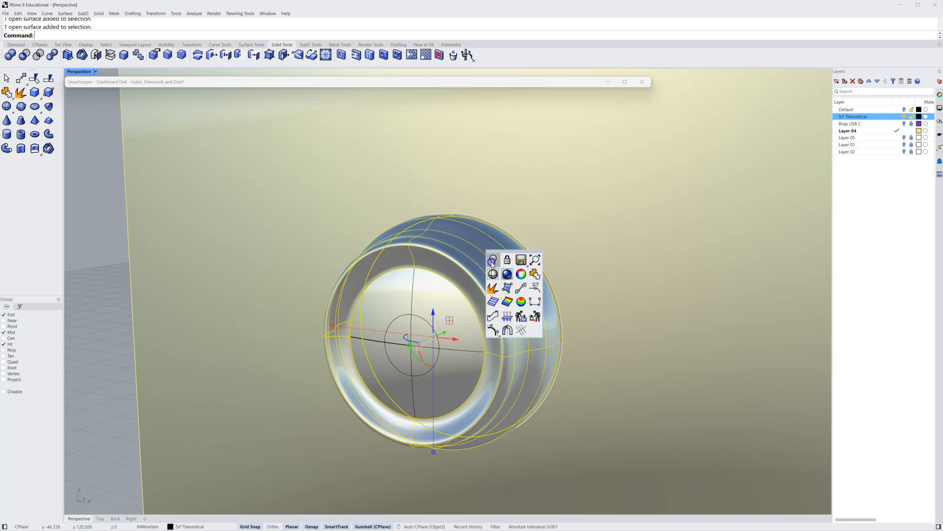
left_click(492, 261)
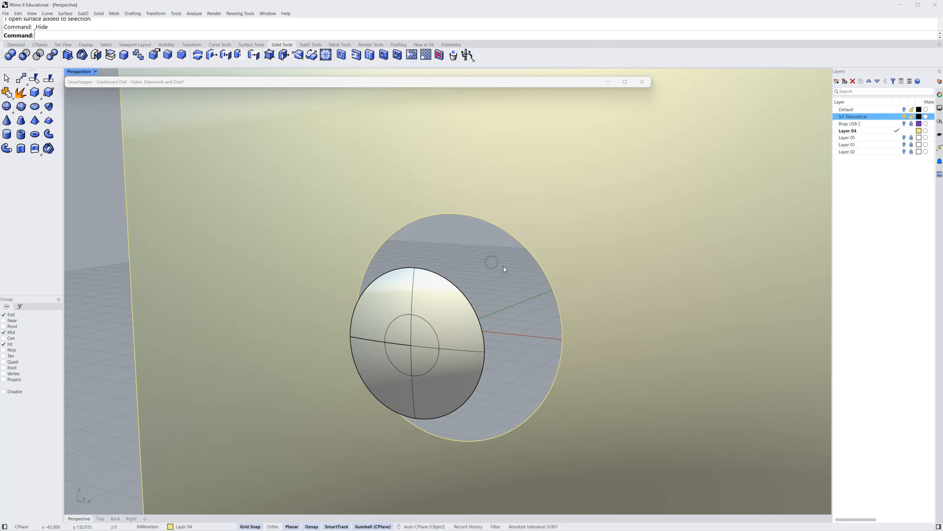
Show Layer 05 to examine the diamond-shaped pattern on the dial up close, and hide that layer again
left_click(904, 138)
right_click_drag(717, 270, 693, 298)
scroll(693, 297, "up", 3)
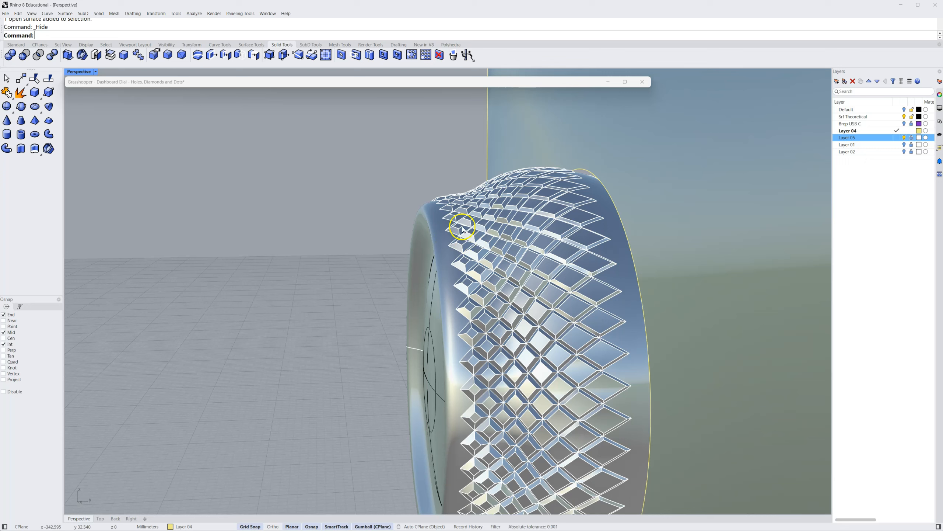
right_click_drag(593, 237, 606, 324)
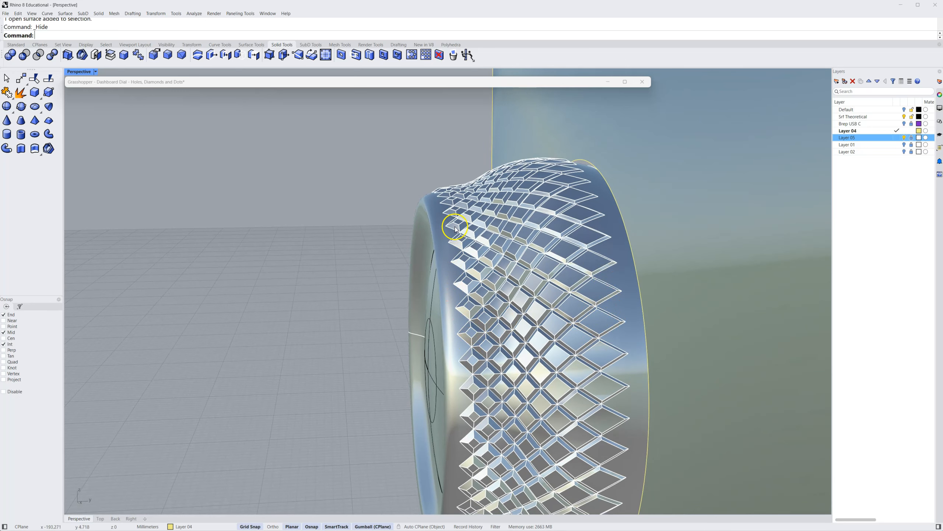
right_click_drag(571, 183, 775, 151)
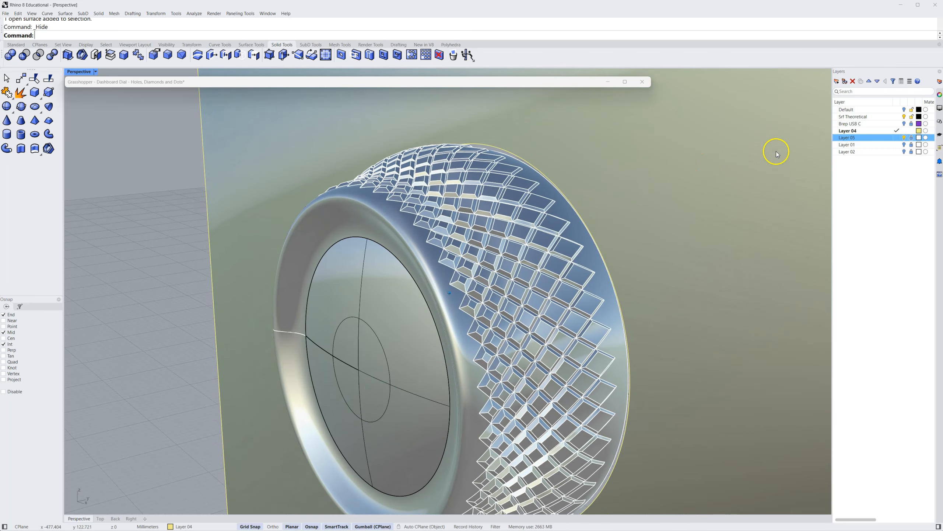
left_click(904, 138)
Show Layer 01 to examine the raised diamond pattern on the dial, and hide that layer again
left_click(905, 145)
right_click_drag(819, 194, 760, 197)
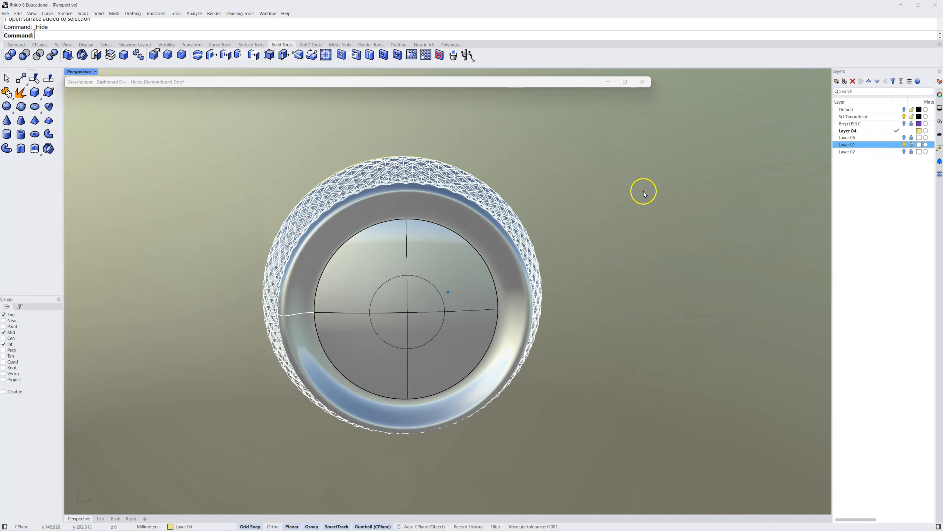
left_click(893, 152, "shift")
left_click(905, 145)
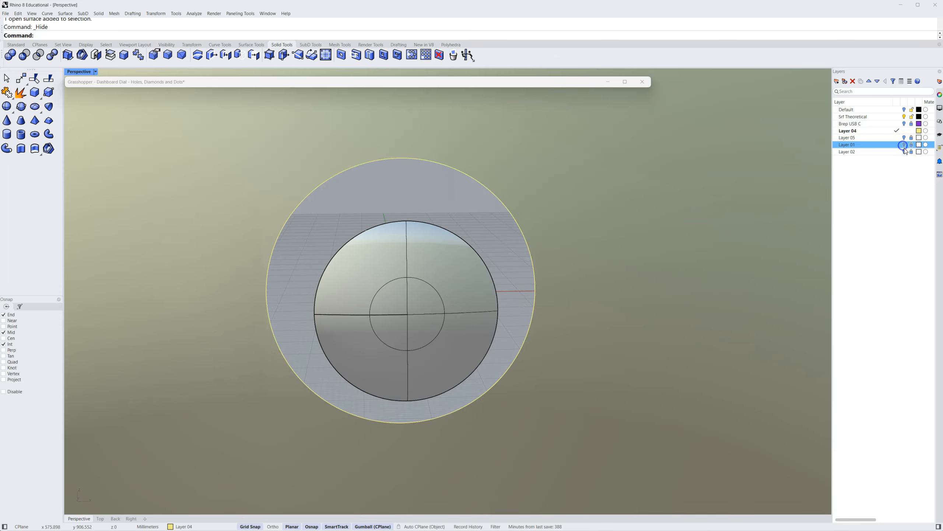
Show Layer 02 to examine the round perforations and the slot on the dial, and hide that layer again
left_click(904, 151)
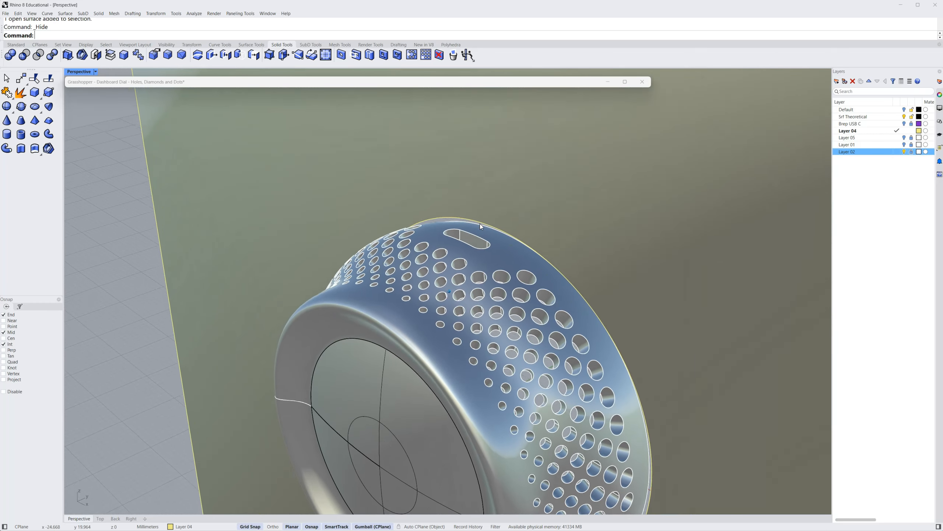
left_click(851, 161)
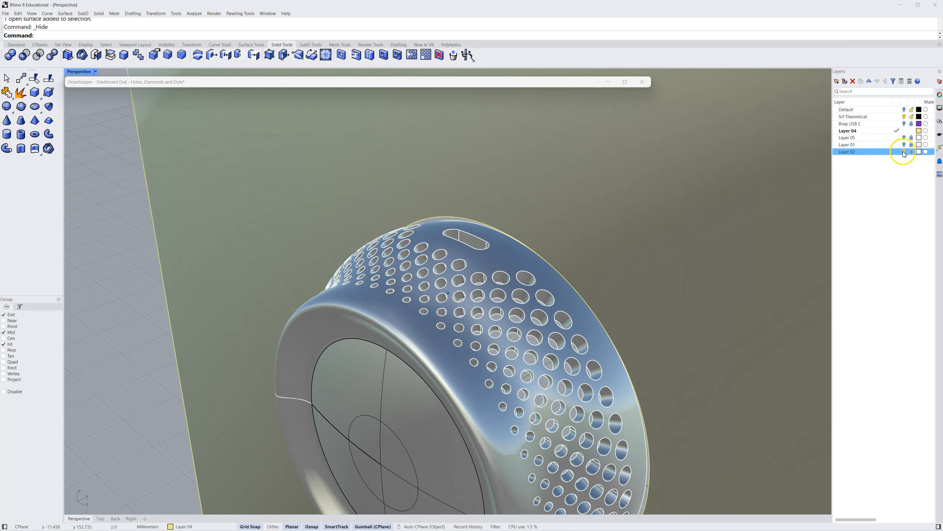
left_click(904, 152)
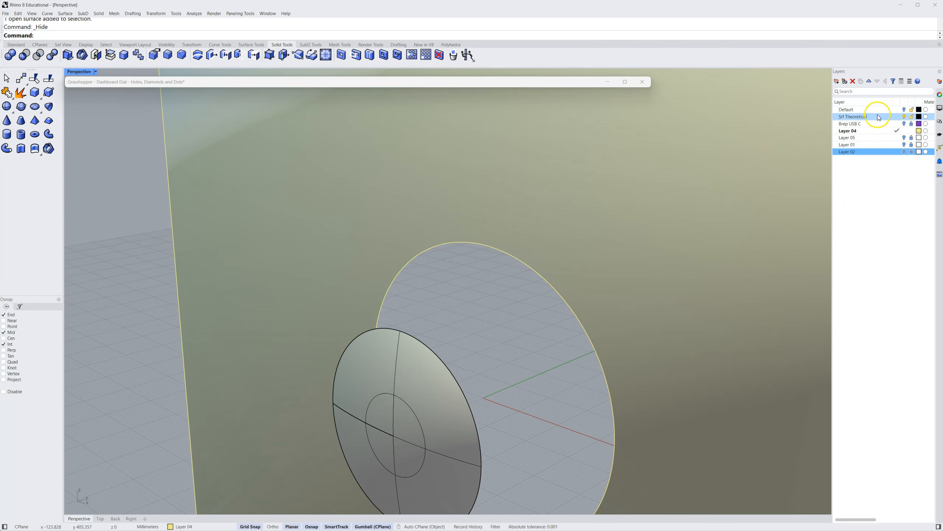
Switch to Grasshopper by expanding its collapsed window, and shrink the window so the dial stays visible beside it
left_click(730, 135)
left_click(428, 79)
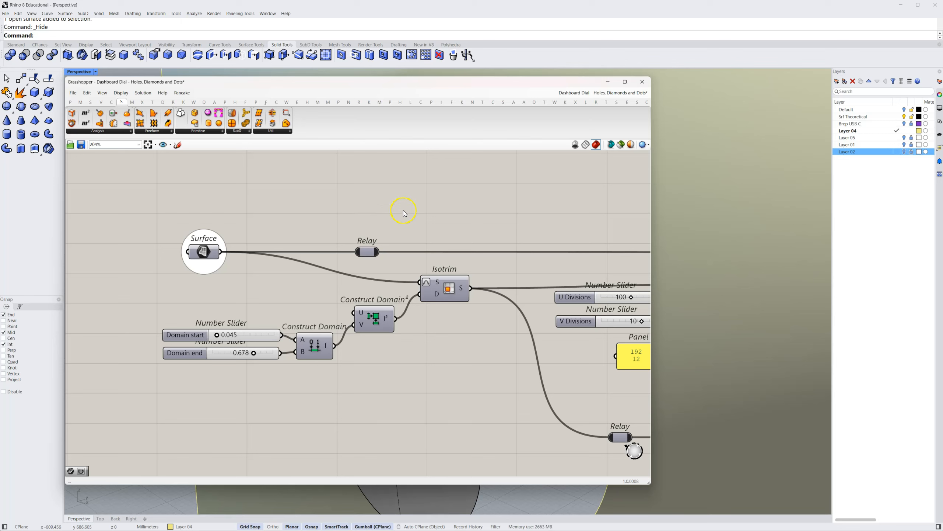
left_click_drag(648, 482, 526, 360)
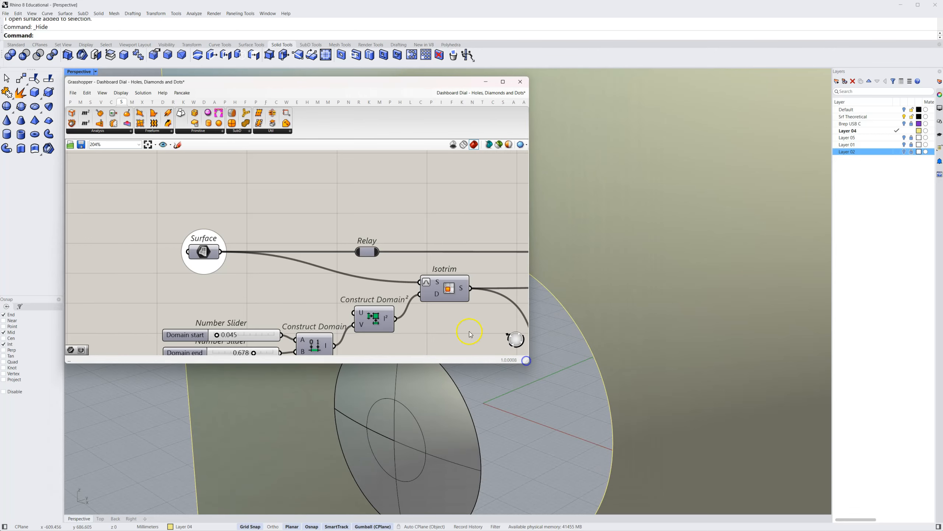
Turn on the preview of the Surface parameter at the start of the definition
right_click_drag(317, 279, 277, 231)
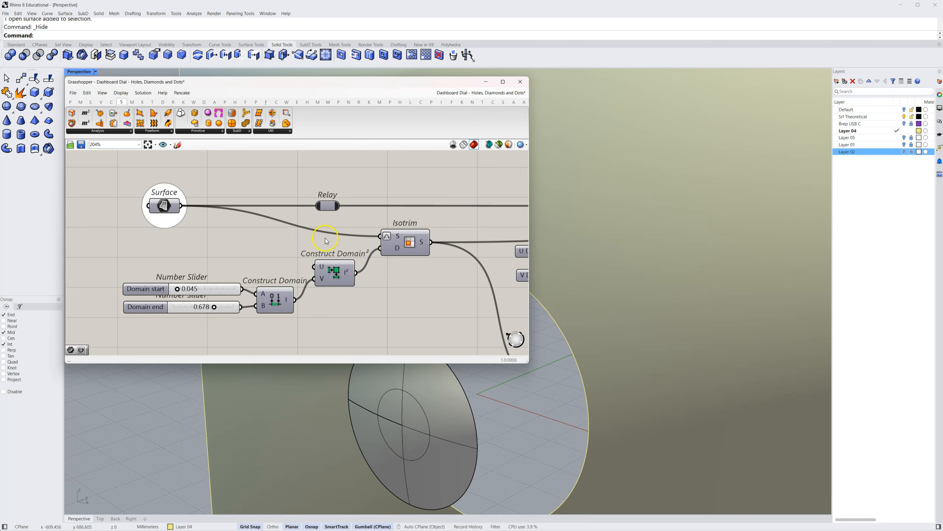
right_click(162, 210)
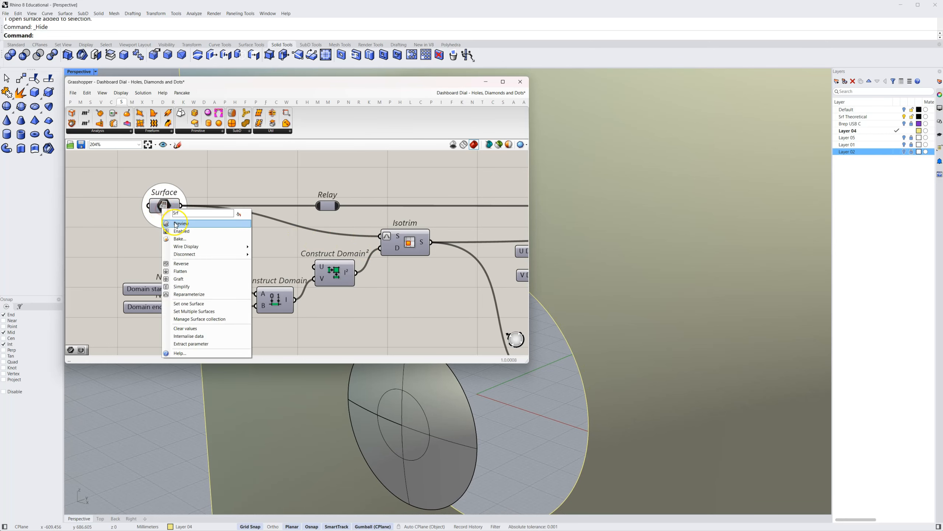
left_click(177, 218)
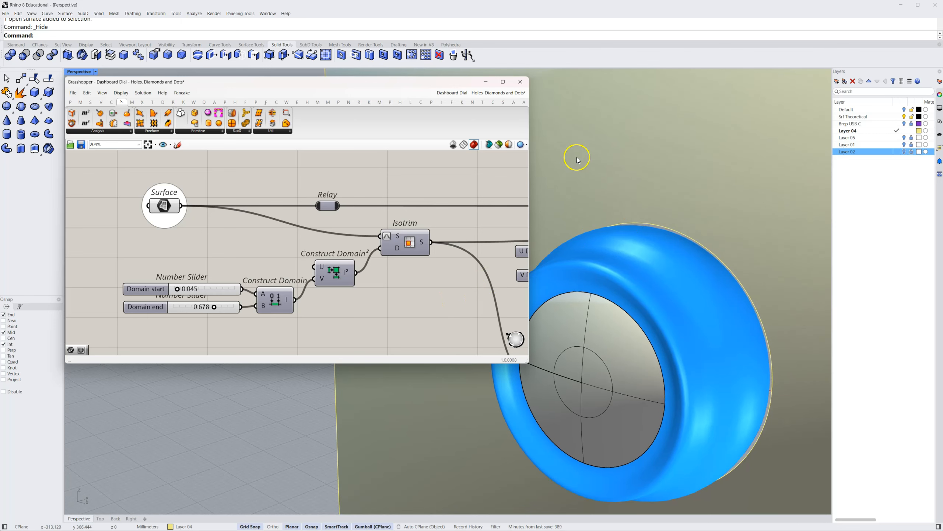
Set the normal document preview colour to translucent pink-red with hue 342°, saturation 84, value 100 and alpha 151
left_click(510, 144)
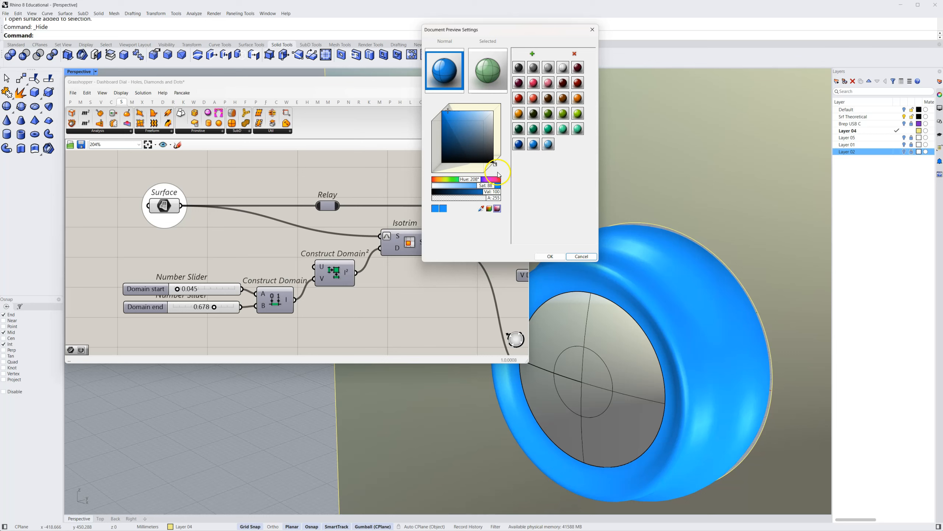
left_click_drag(497, 199, 471, 194)
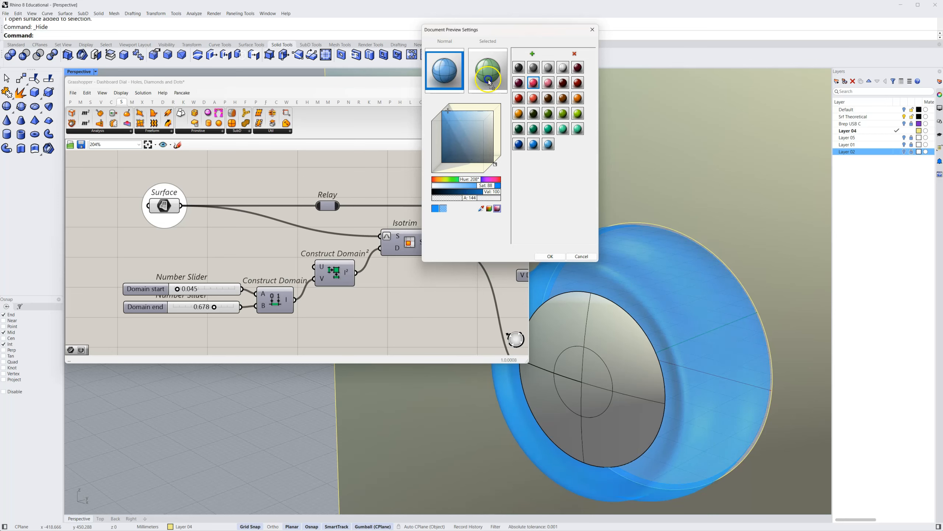
left_click_drag(457, 77, 455, 76)
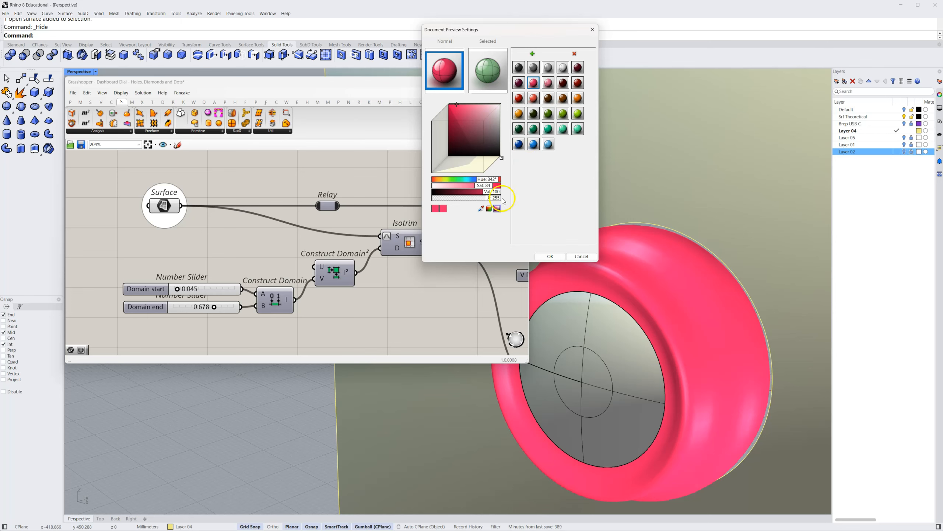
left_click_drag(495, 199, 473, 197)
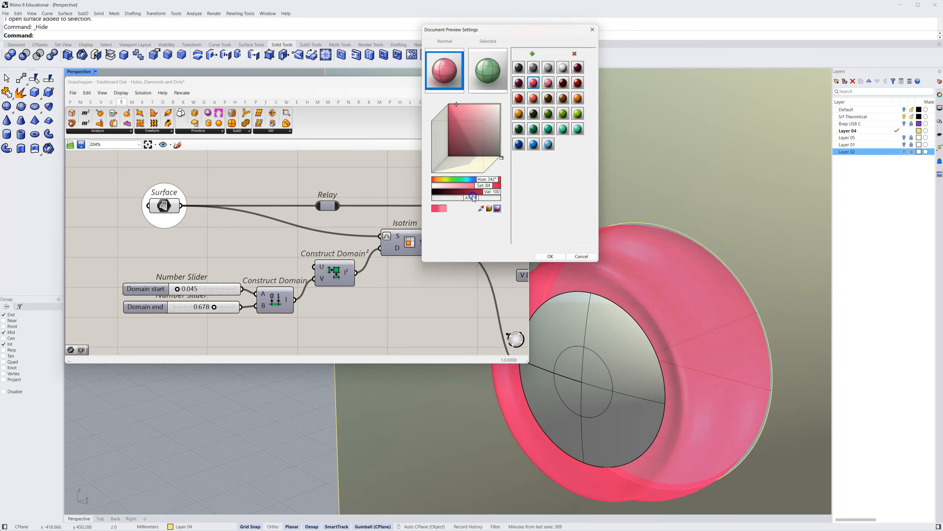
left_click(550, 257)
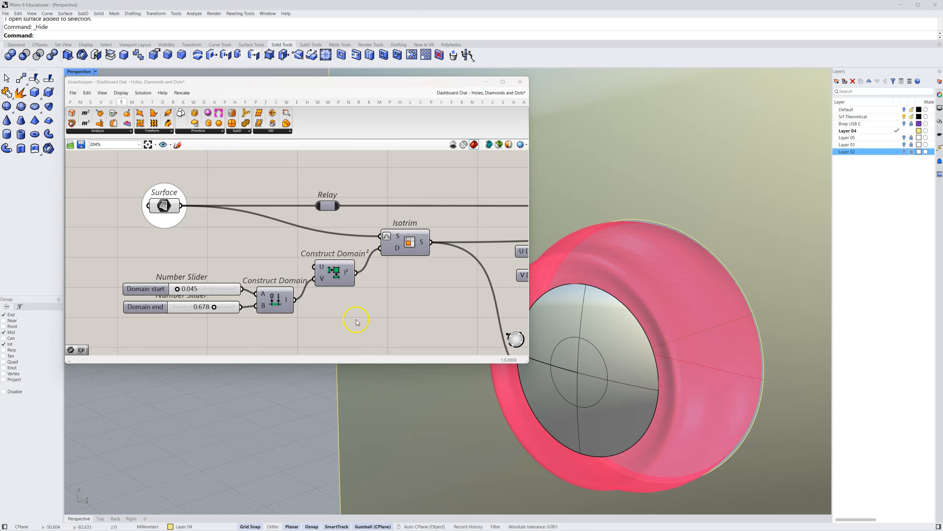
Turn on the preview of the Isotrim component to display the trimmed portion of the dial surface
scroll(381, 207, "up", 1)
right_click_drag(214, 282, 222, 260)
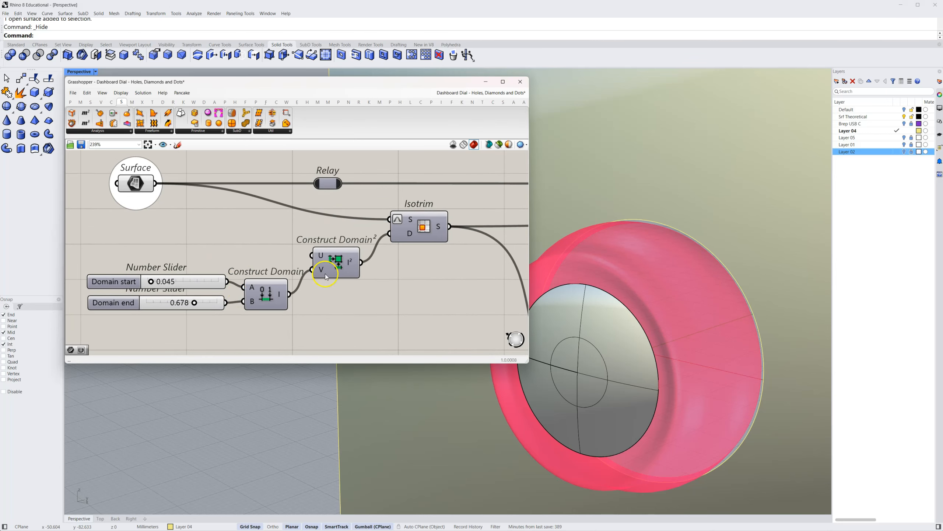
left_click(338, 265)
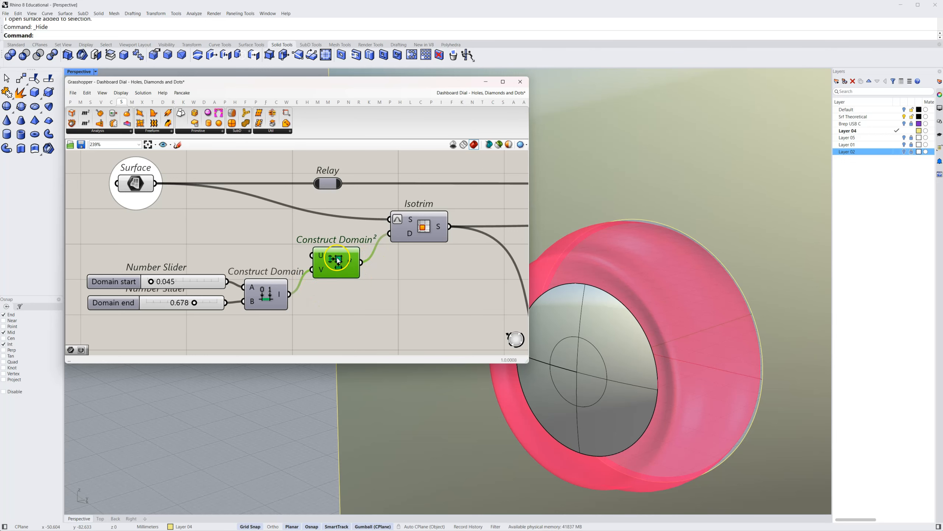
right_click(423, 232)
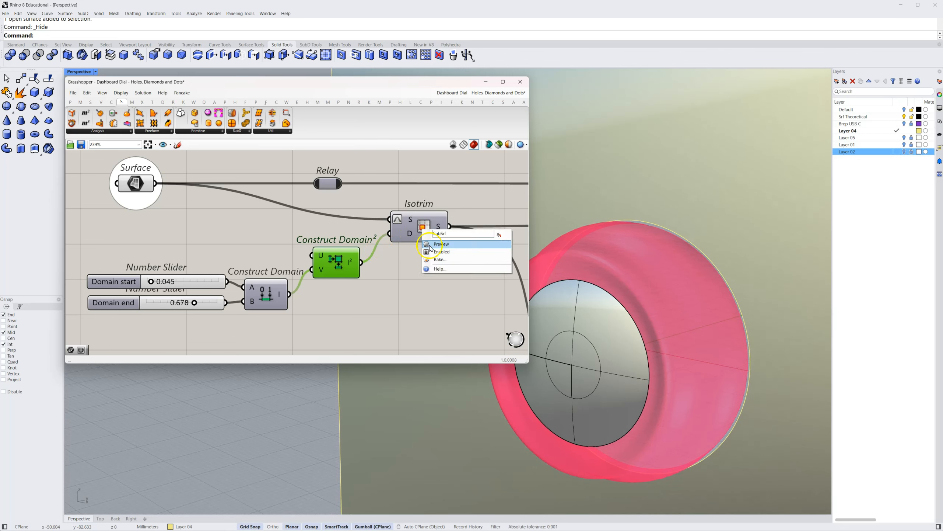
left_click(432, 245)
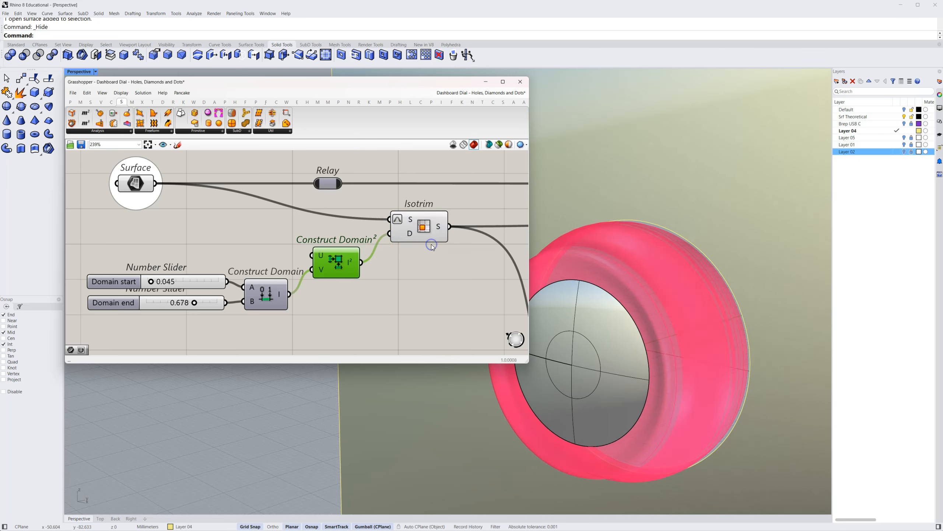
left_click(417, 272)
Turn off the preview of the Surface parameter at the start of the definition and deselect it
right_click(132, 178)
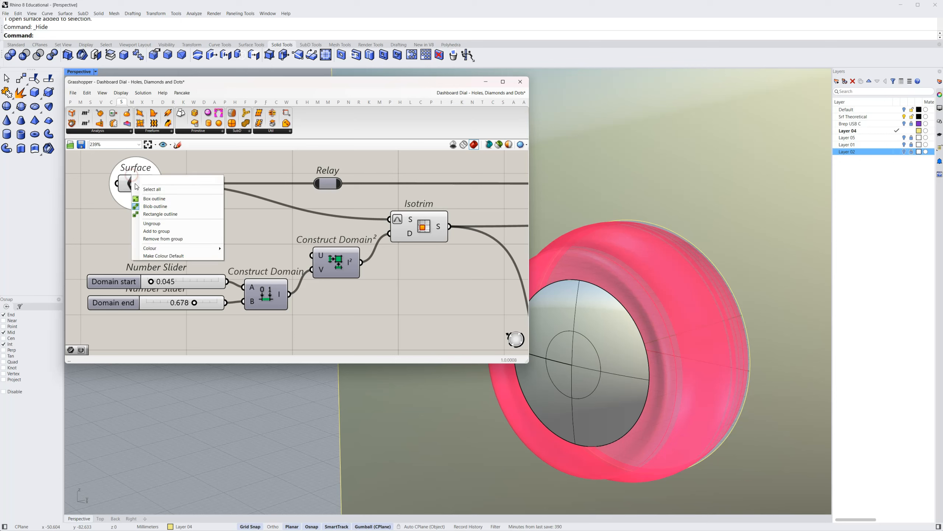
left_click(127, 195)
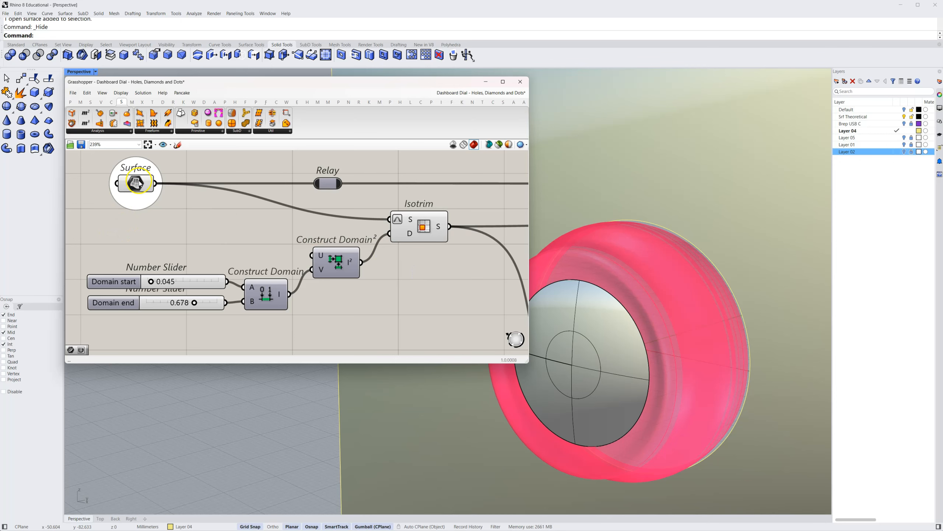
left_click(133, 180)
right_click(139, 181)
left_click(143, 193)
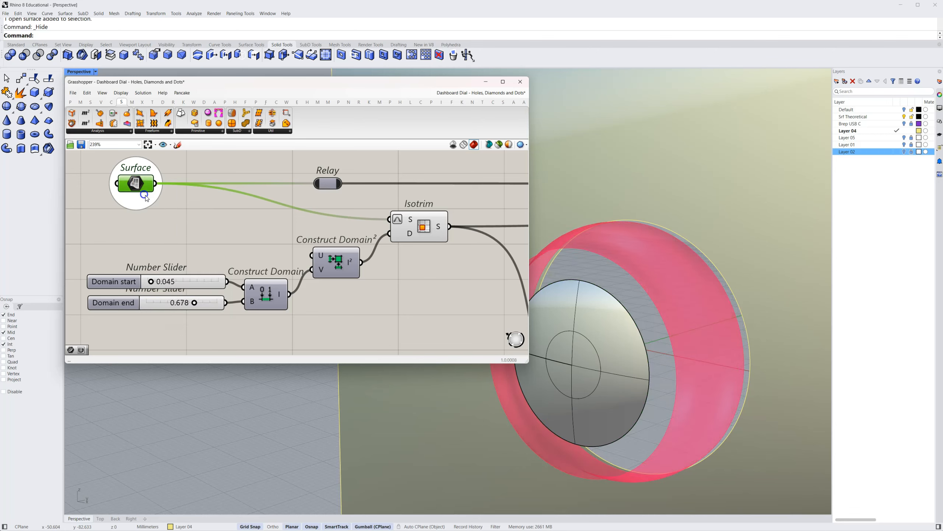
left_click(426, 291)
left_click(409, 285)
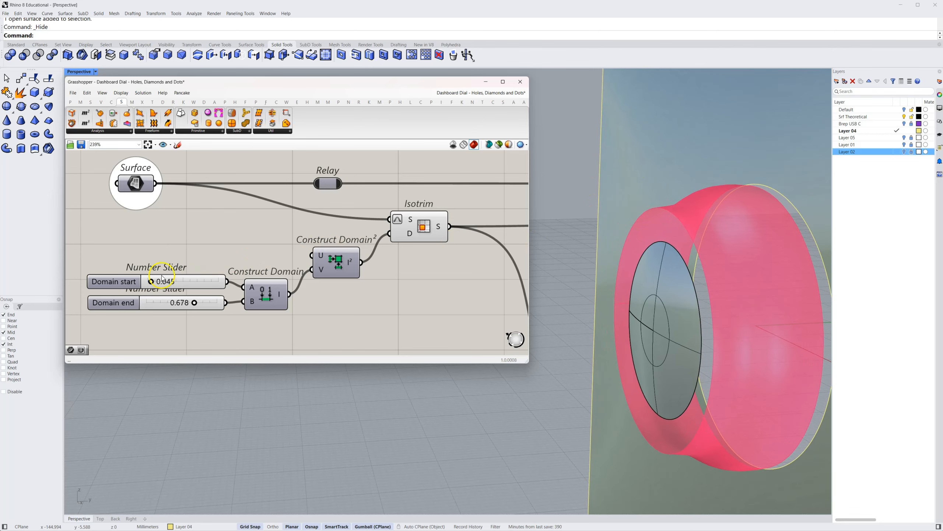
Set the Domain start slider to 0.062 and inspect the trimmed band on the dial
left_click_drag(150, 282, 152, 284)
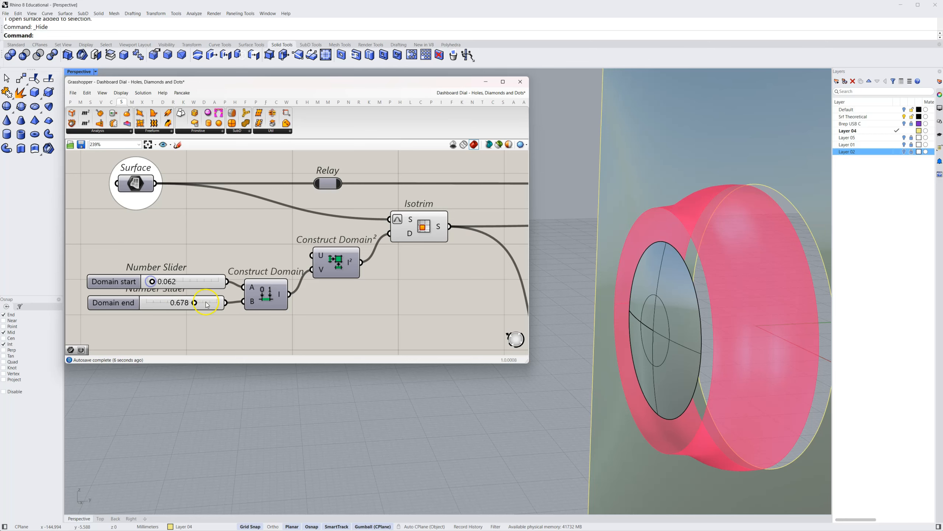
right_click_drag(619, 201, 645, 272)
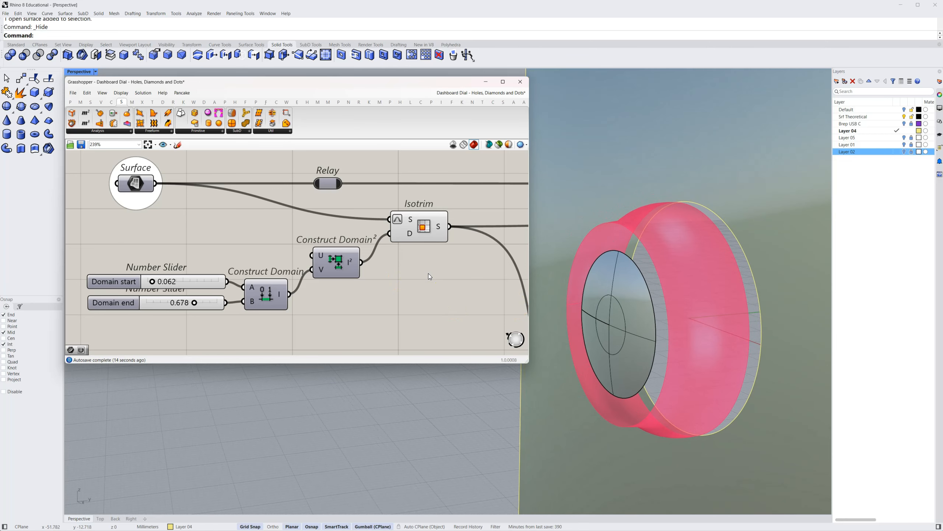
left_click(444, 277)
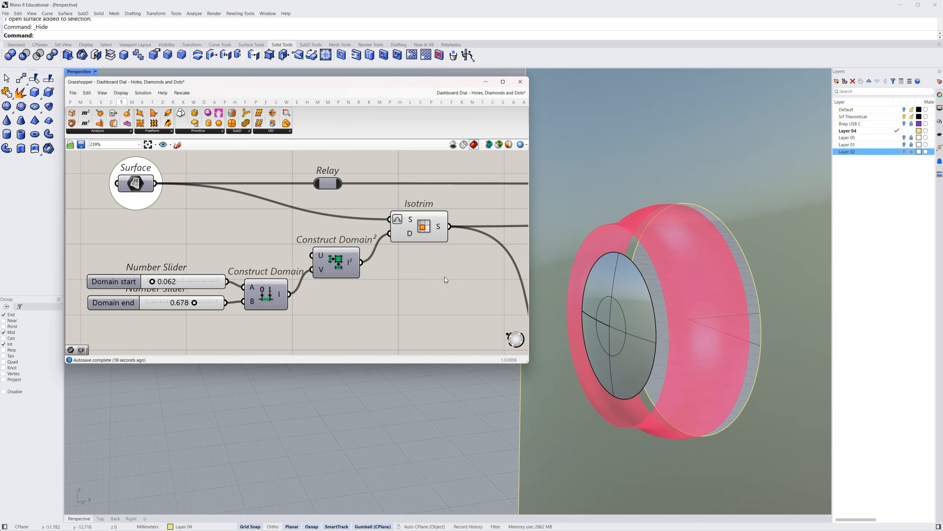
Turn on the preview of the Diamond Panels component fed by the U and V division sliders
right_click_drag(445, 277, 177, 273)
scroll(307, 283, "down", 4)
scroll(218, 270, "up", 3)
right_click_drag(255, 277, 182, 280)
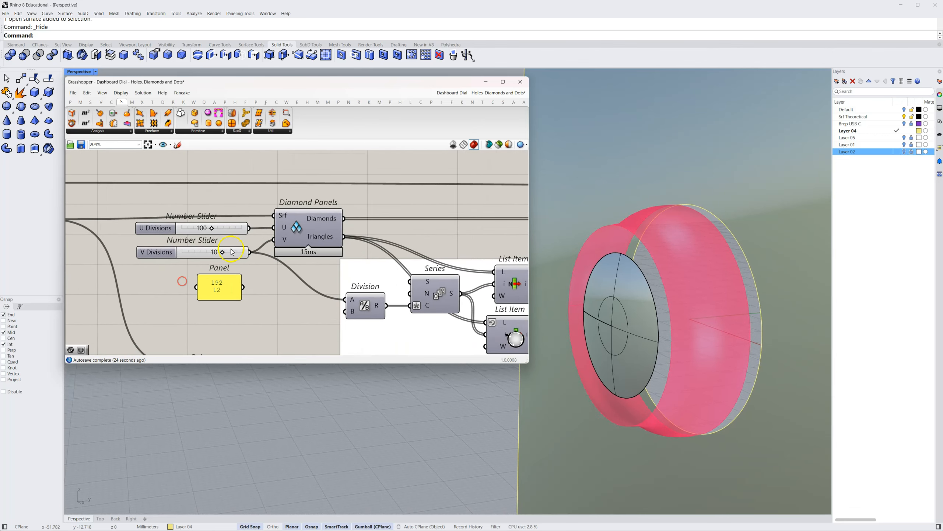
right_click(302, 230)
left_click(313, 242)
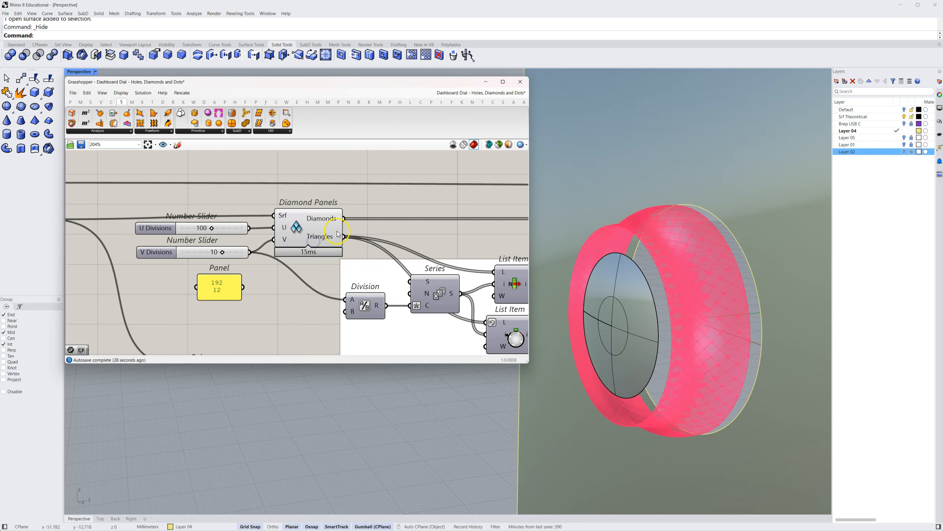
Turn off the preview of the Isotrim component and return to the Diamond Panels component
right_click_drag(204, 201, 413, 198)
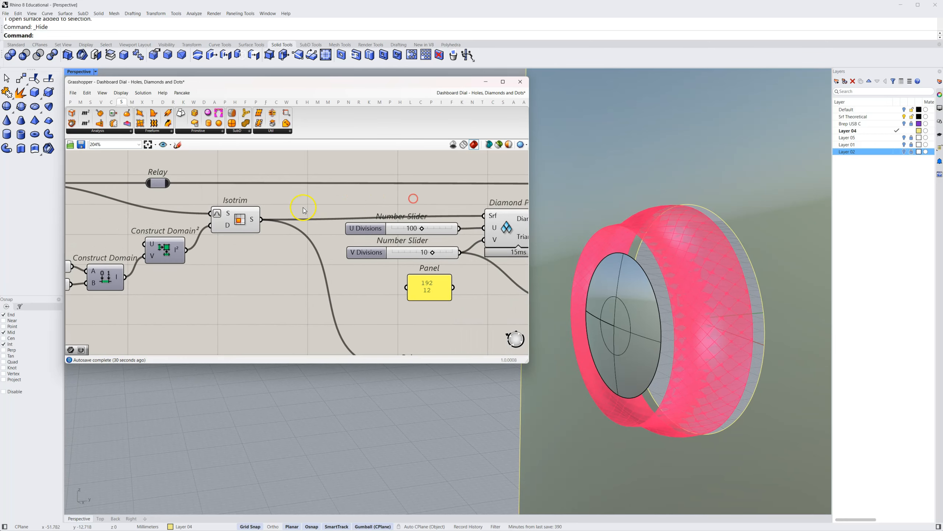
right_click(238, 219)
left_click(244, 234)
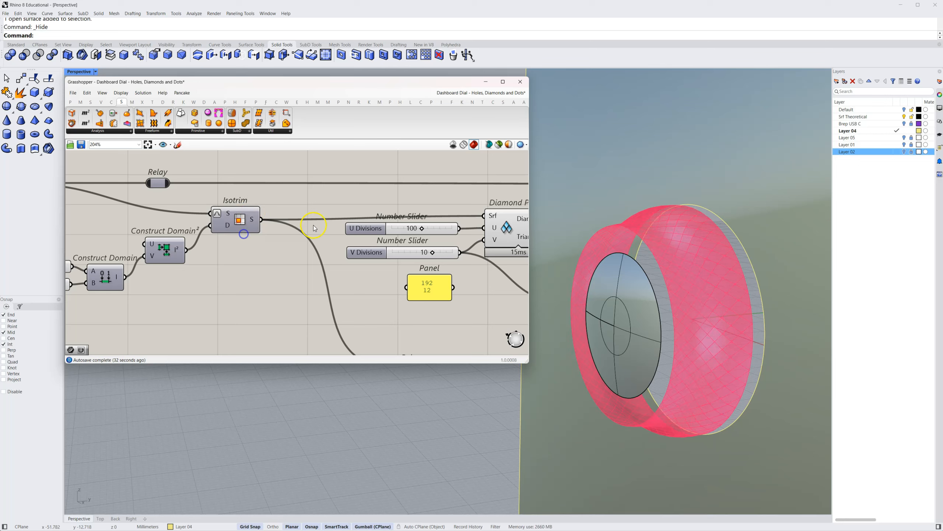
right_click_drag(434, 202, 233, 205)
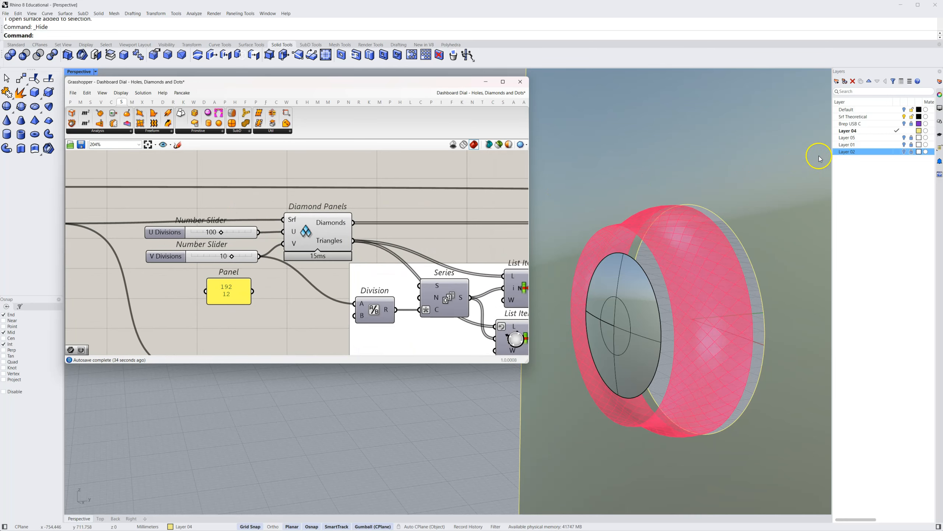
Show Layer 05 and examine the finished diamond pattern on the dial up close
left_click(904, 139)
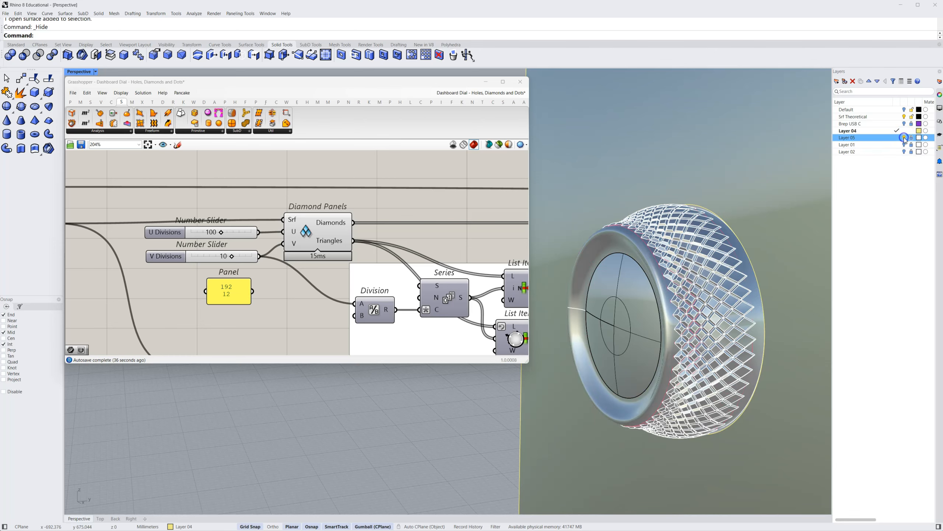
scroll(719, 340, "up", 3)
scroll(719, 339, "up", 2)
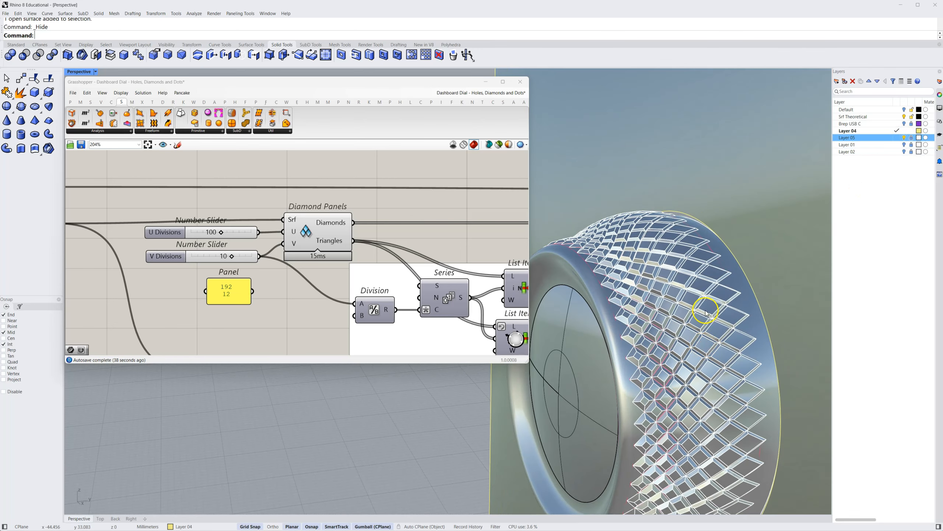
scroll(700, 295, "up", 2)
scroll(700, 294, "down", 1)
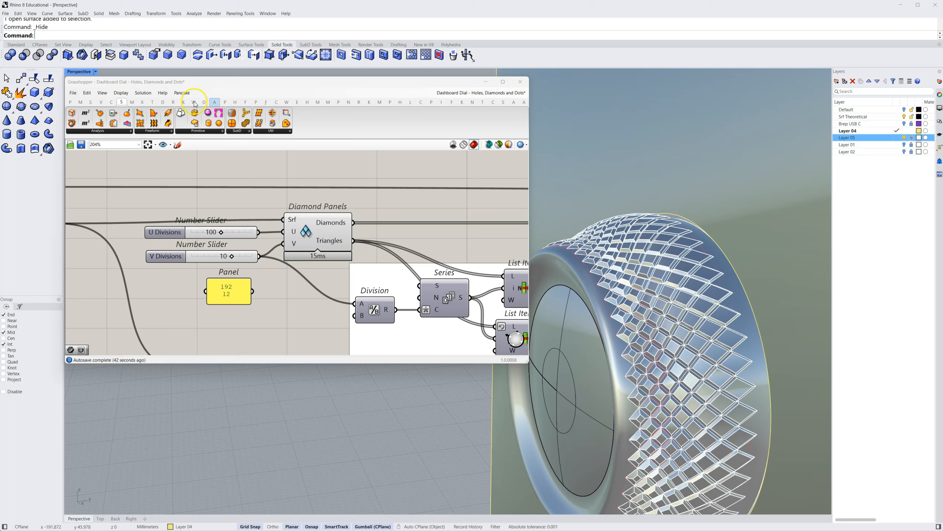
Add a Hexagon Cells component from the LunchBox panel components to the canvas, just above Diamond Panels
left_click(410, 102)
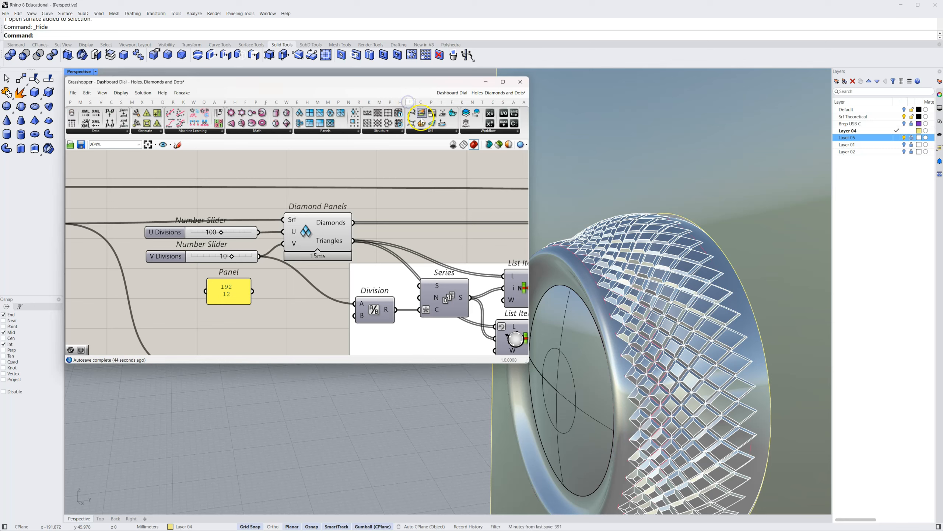
scroll(447, 294, "down", 5)
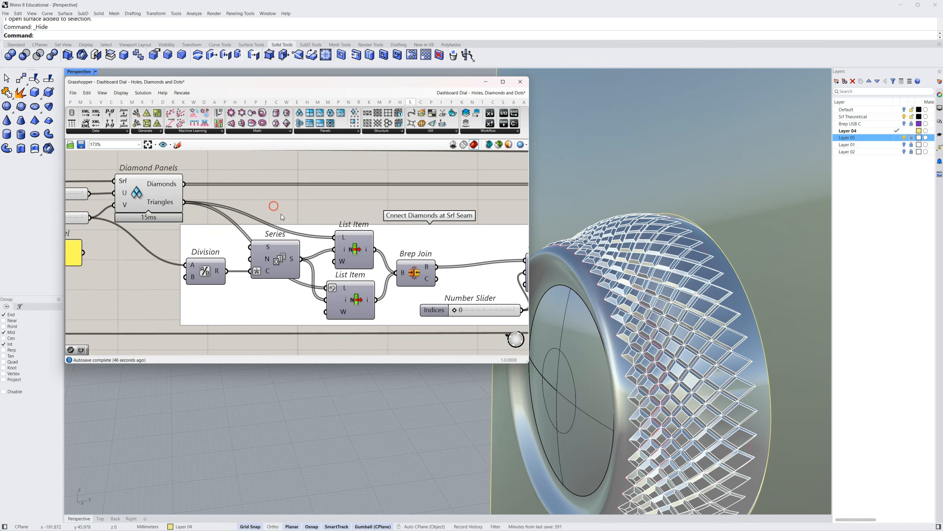
left_click(254, 269)
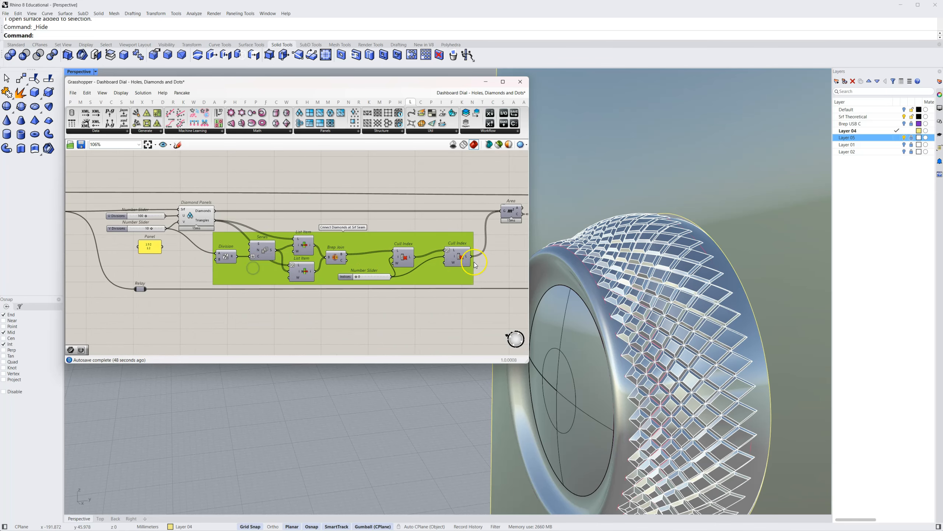
right_click_drag(297, 178, 305, 182)
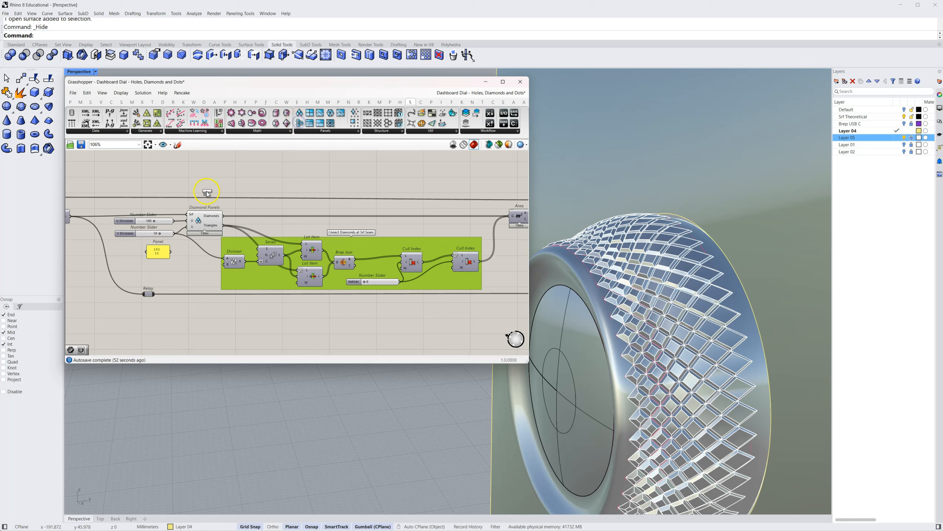
left_click_drag(207, 192, 206, 191)
right_click_drag(243, 202, 331, 237)
scroll(327, 224, "up", 4)
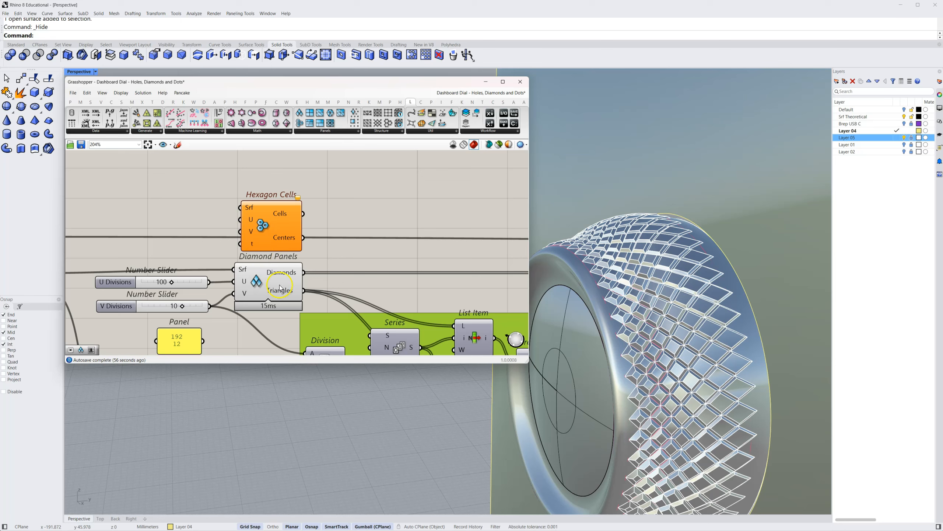
Delete the unconnected Hexagon Cells component above Diamond Panels
right_click_drag(368, 313, 313, 261)
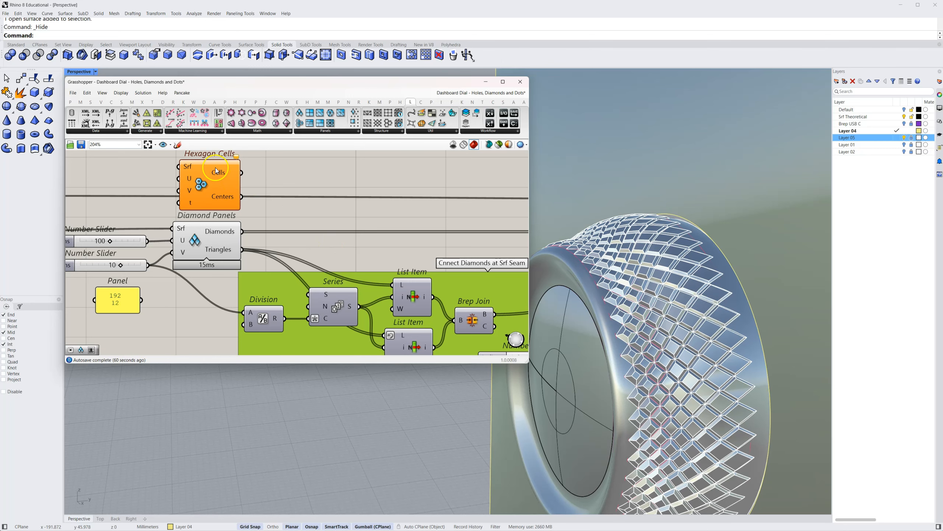
left_click(207, 177)
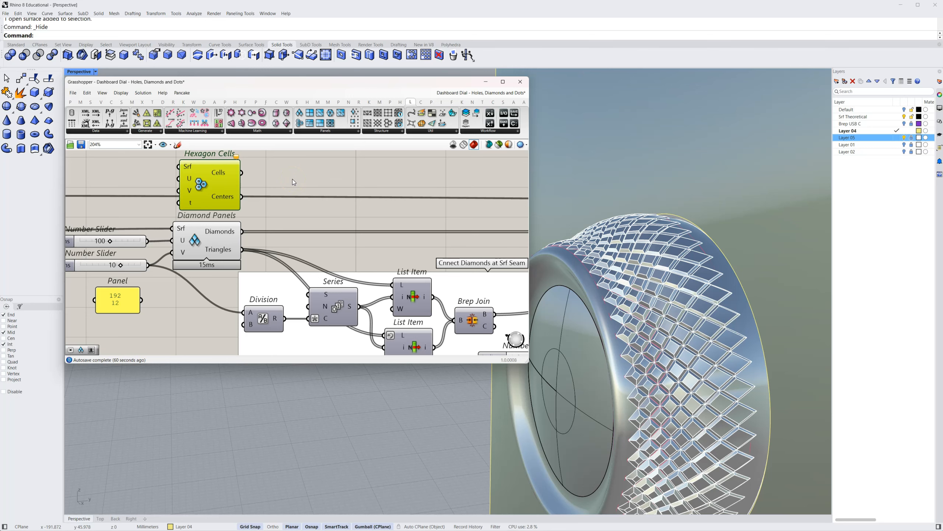
key("Delete")
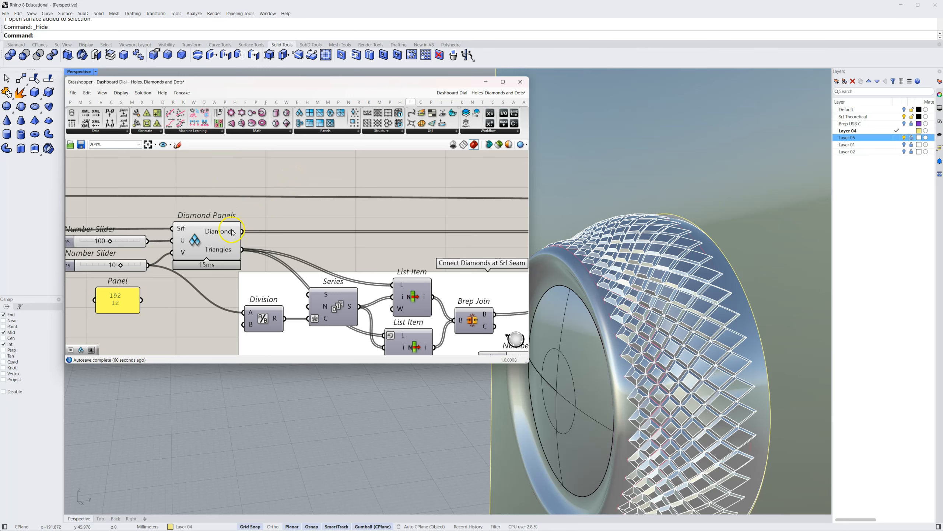
Select Diamond Panels to highlight its panels on the dial, and hide Layer 05 to examine them from the dial's other side
left_click(209, 232)
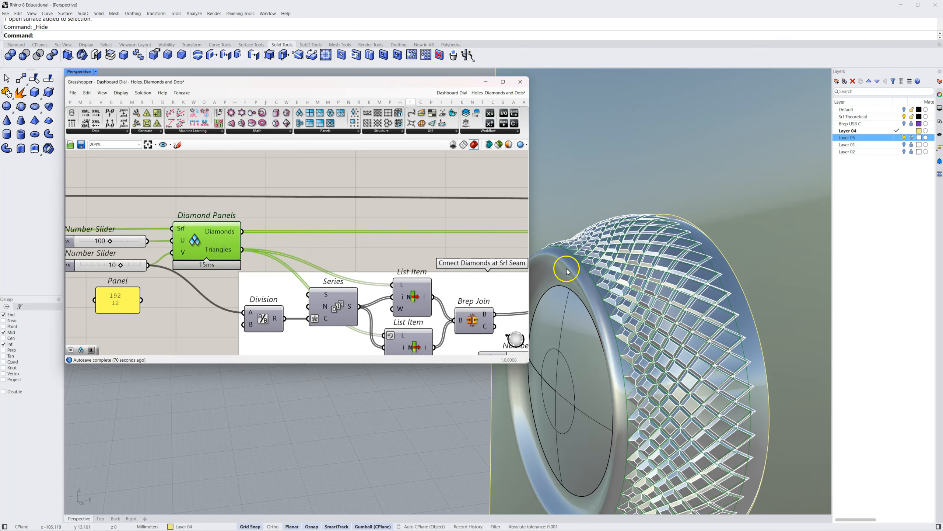
right_click_drag(669, 316, 661, 312)
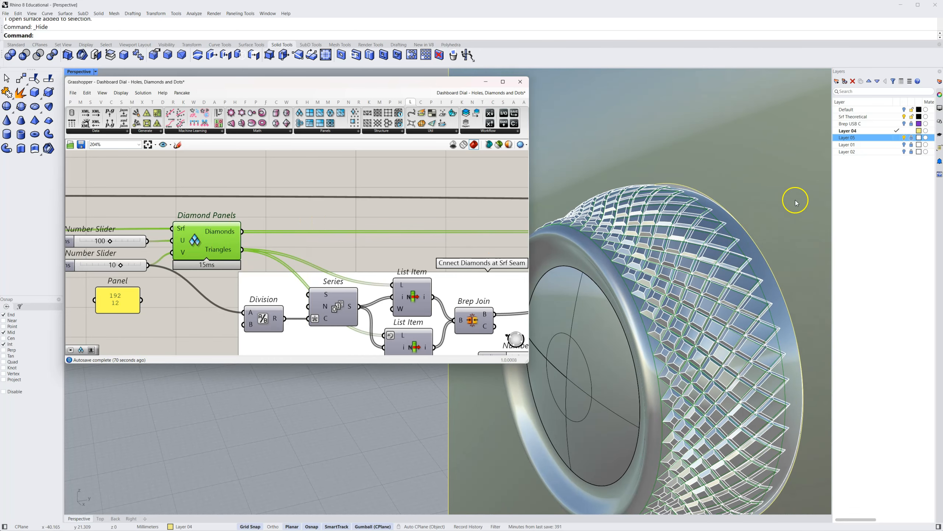
left_click(904, 137)
right_click_drag(596, 162, 573, 235)
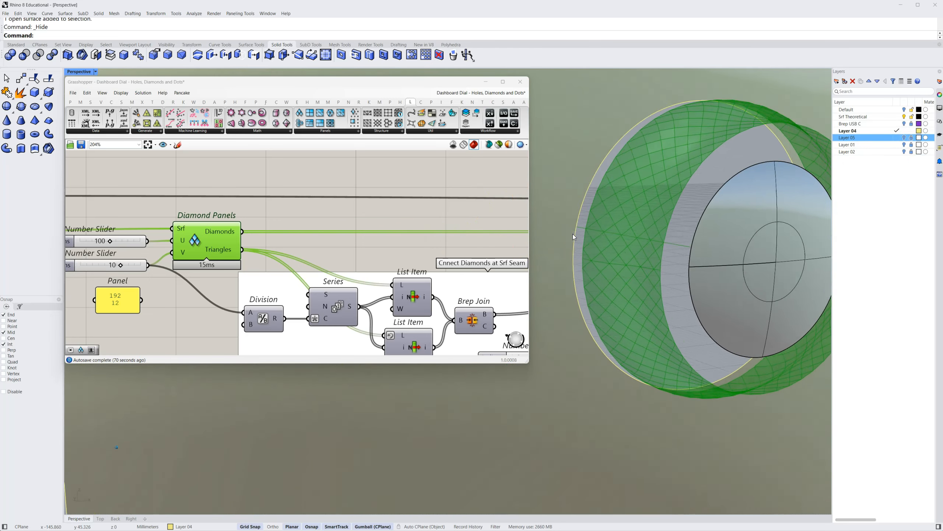
Turn on the preview of the Isotrim component to display its trimmed band on the dial
left_click(372, 213)
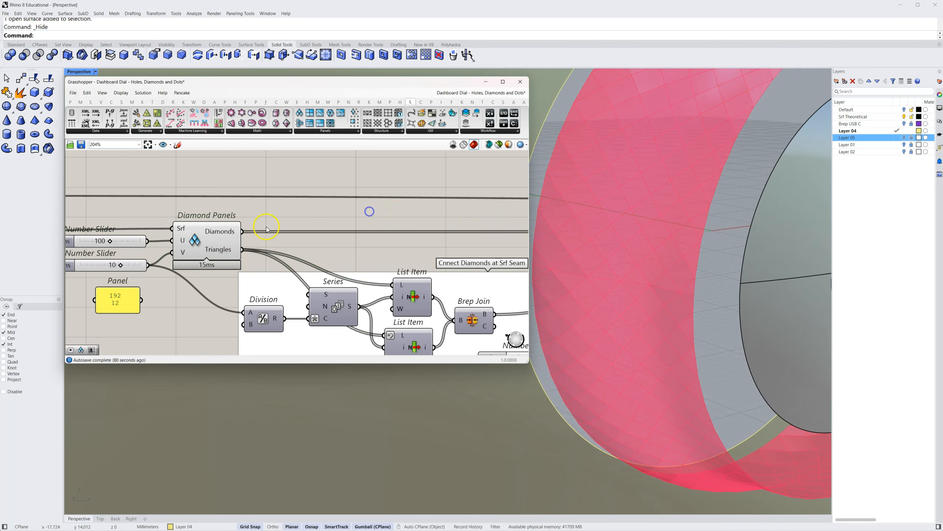
left_click(578, 275)
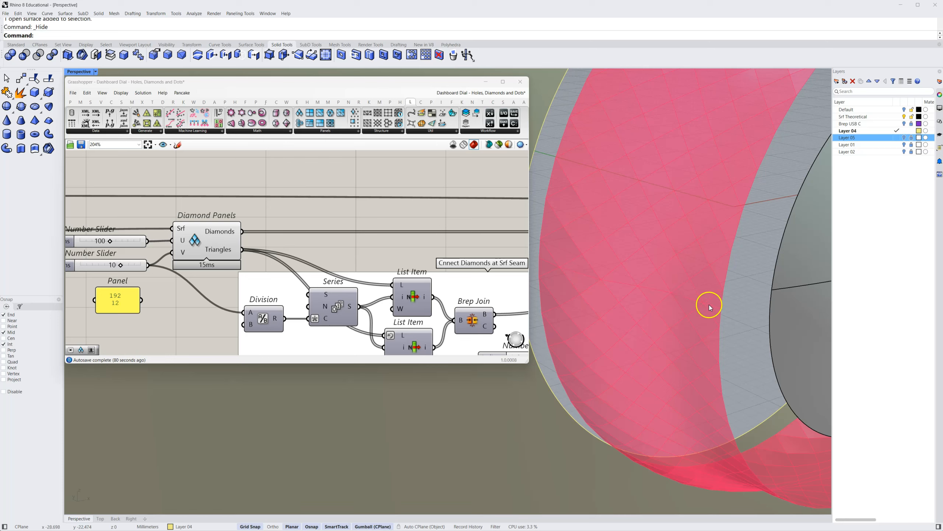
right_click_drag(197, 197, 312, 200)
scroll(204, 240, "down", 2)
right_click_drag(194, 228, 286, 238)
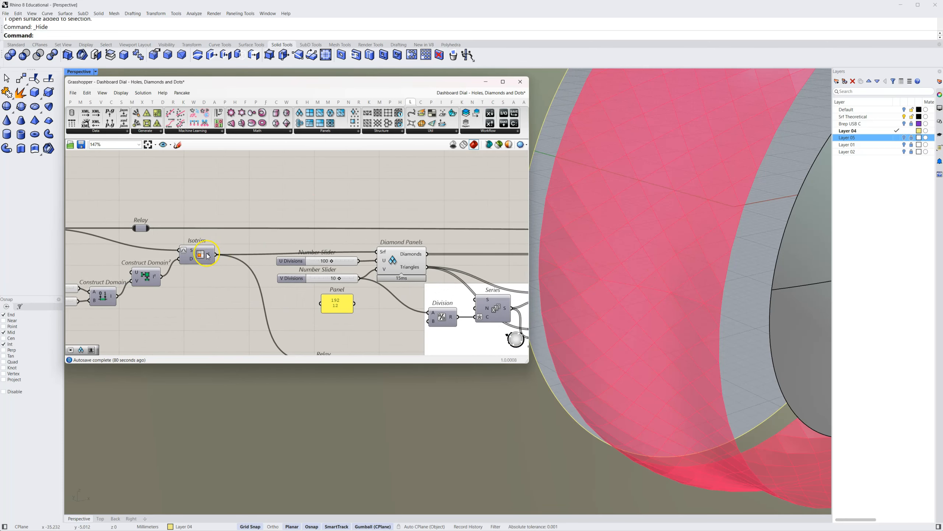
left_click(208, 246)
middle_click(185, 272)
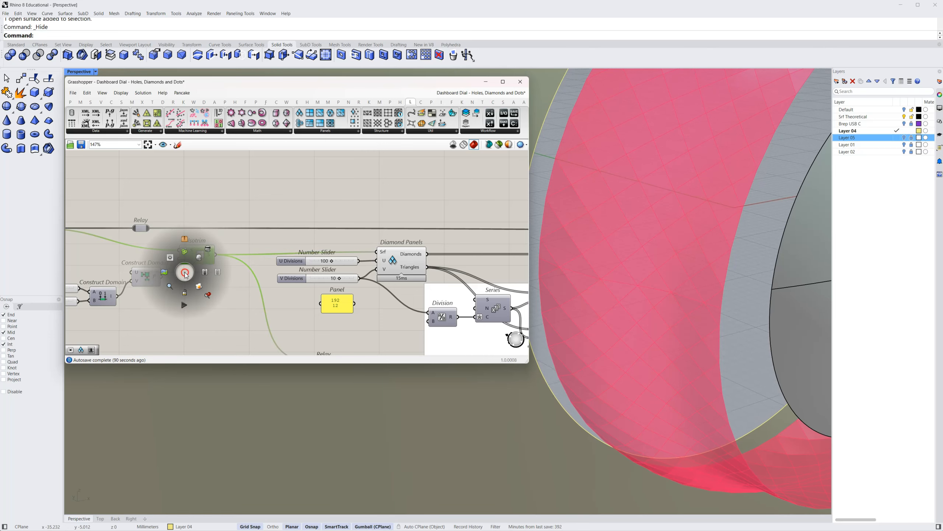
left_click(201, 259)
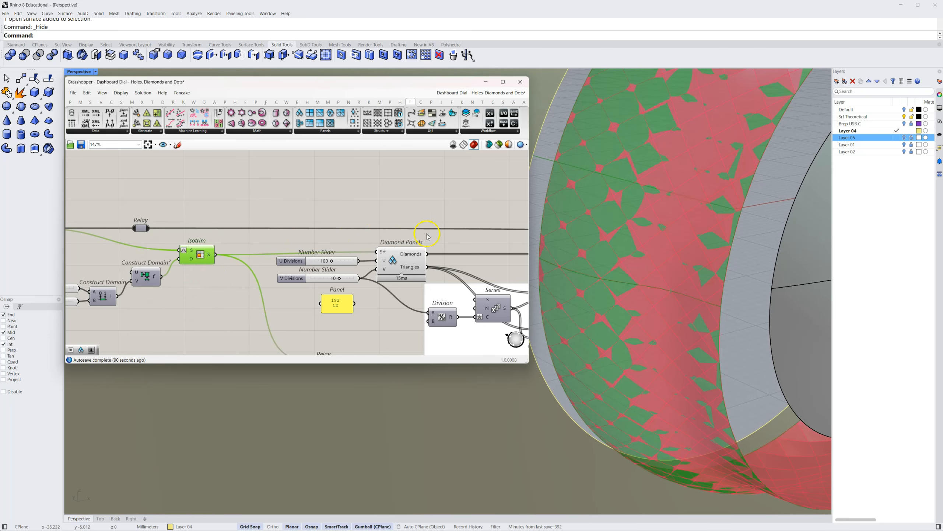
Turn off the preview of Diamond Panels and examine the plain isotrimmed band on the dial
left_click(404, 259)
middle_click(404, 259)
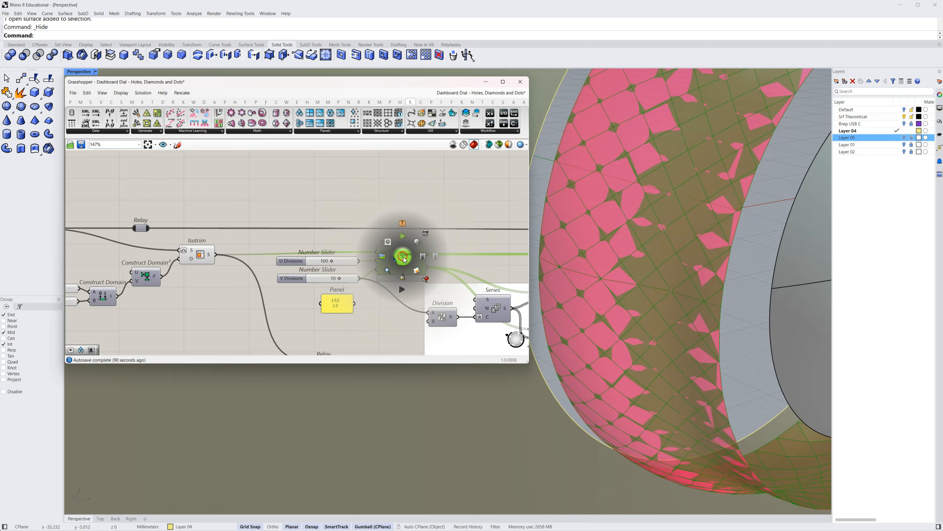
left_click(416, 242)
right_click_drag(658, 297, 613, 270)
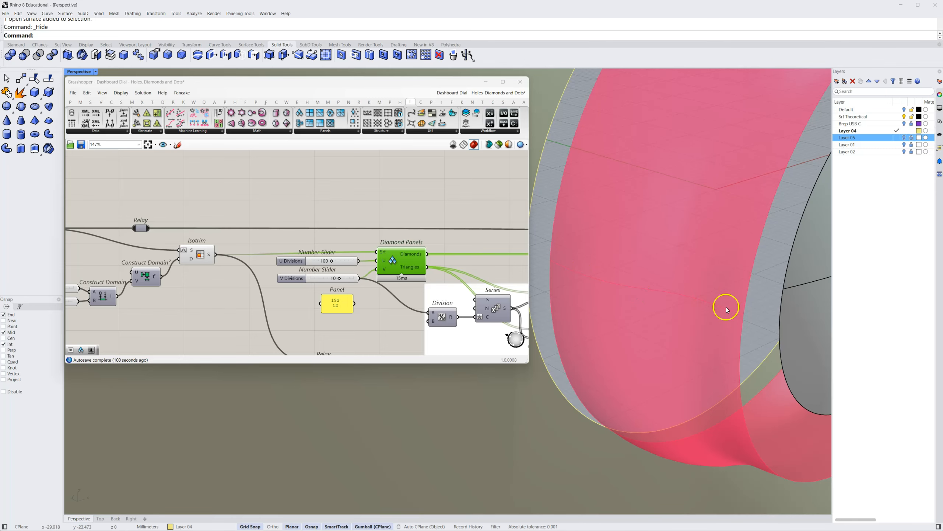
right_click_drag(668, 295, 613, 291)
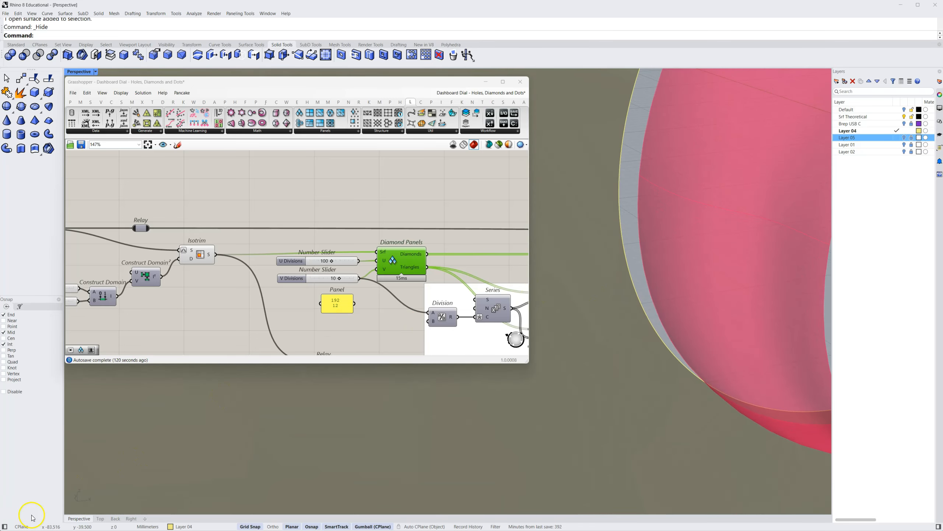
Add a Brep Edges component above the U and V Divisions sliders and feed it the Isotrim surface
left_click(331, 192)
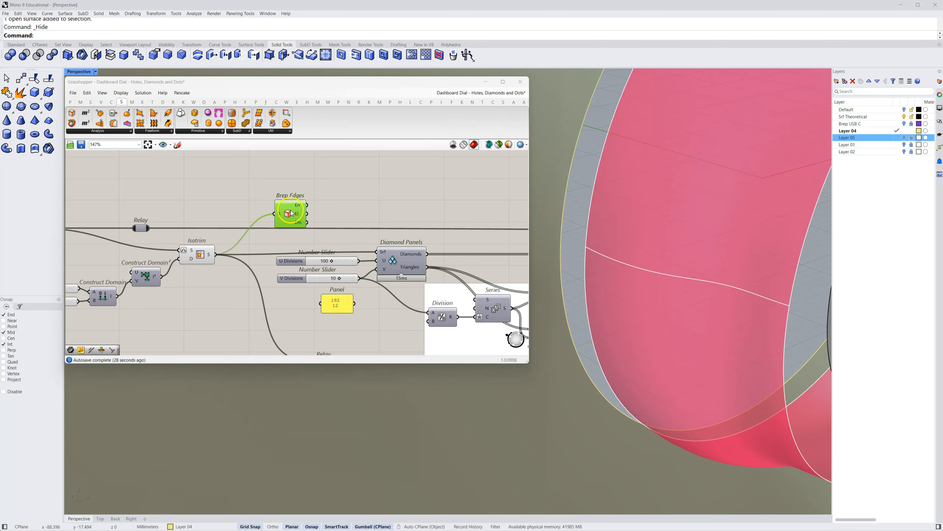
left_click_drag(291, 213, 287, 206)
left_click(360, 194)
left_click(290, 213)
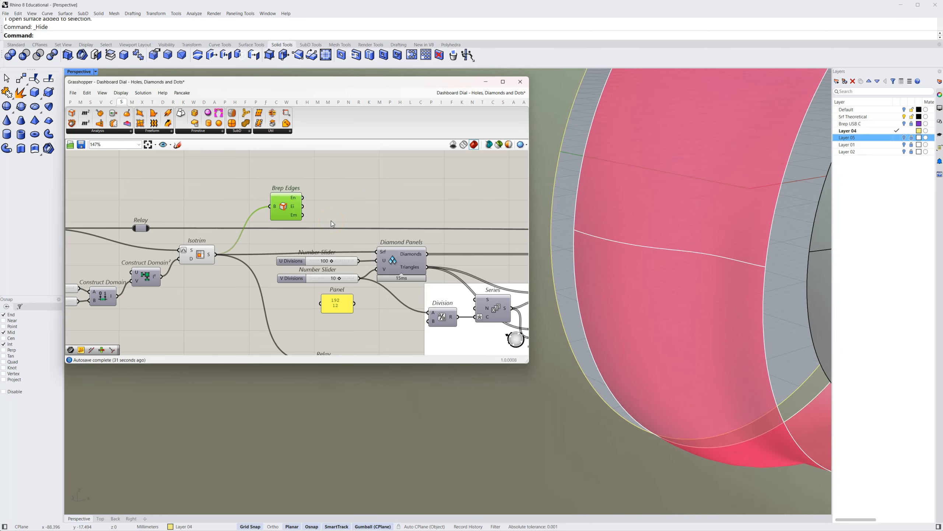
Turn off the preview of the Isotrim component, leaving the Brep Edges curves displayed
left_click(202, 256)
right_click(202, 259)
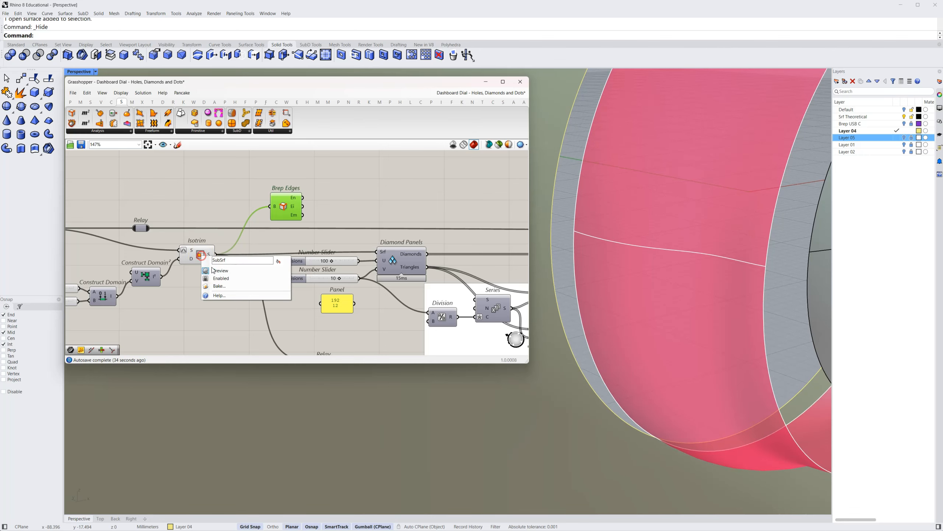
left_click(211, 270)
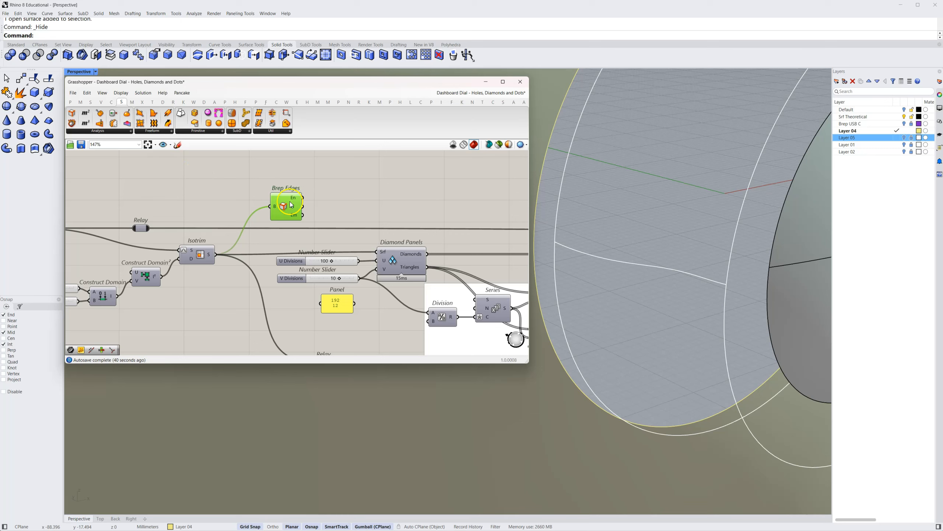
Add a Colour Swatch and a Custom Preview beside Brep Edges, wiring the swatch to M and the En edges to G
left_click(73, 100)
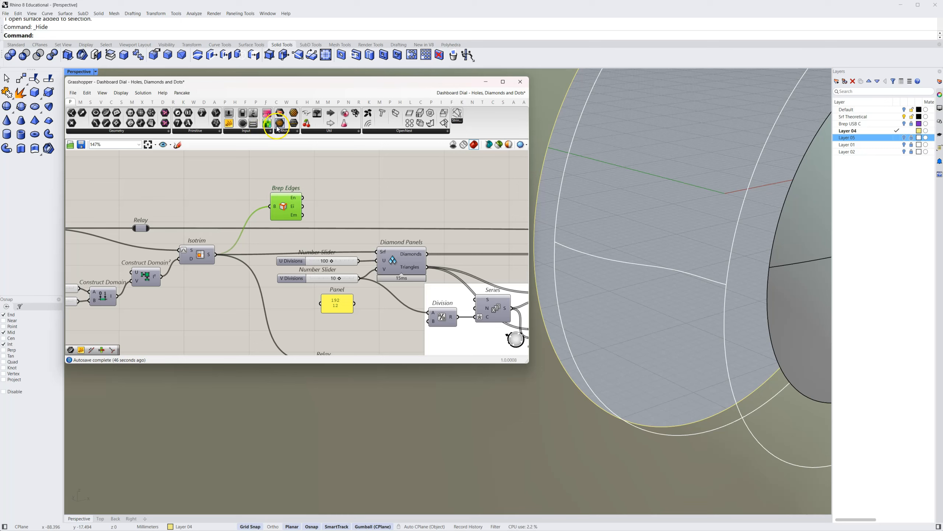
left_click(259, 132)
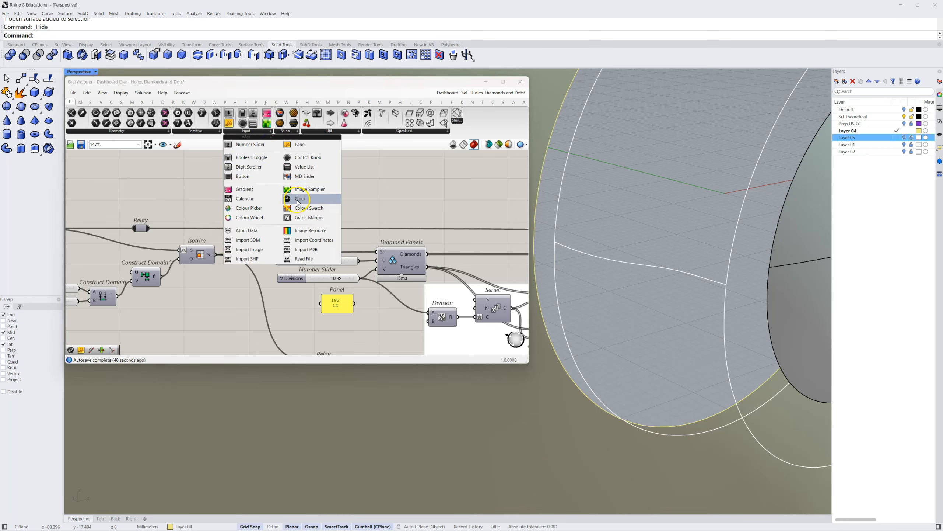
left_click_drag(300, 215, 342, 213)
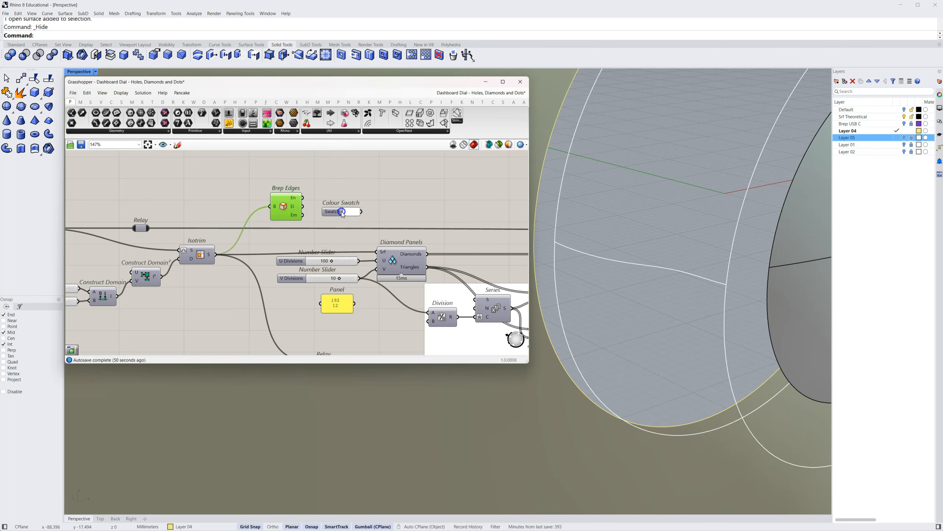
left_click(163, 101)
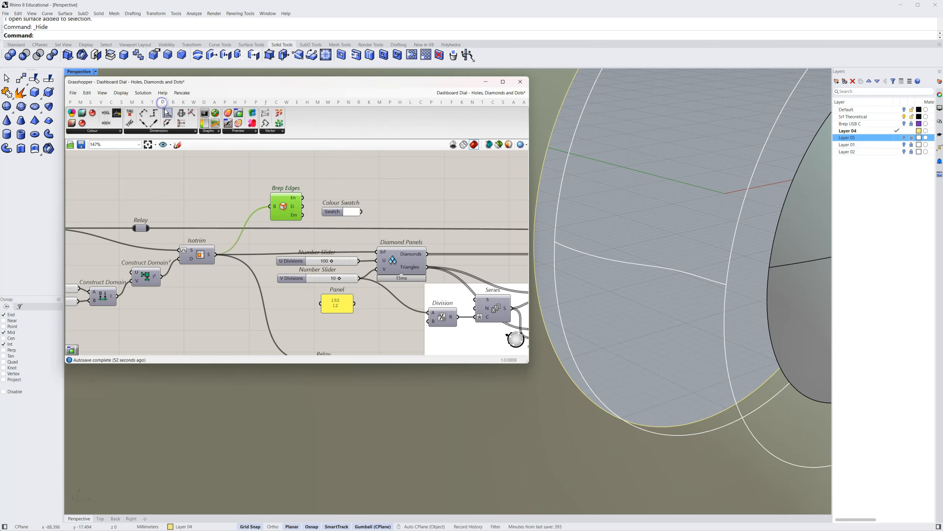
left_click_drag(239, 112, 372, 200)
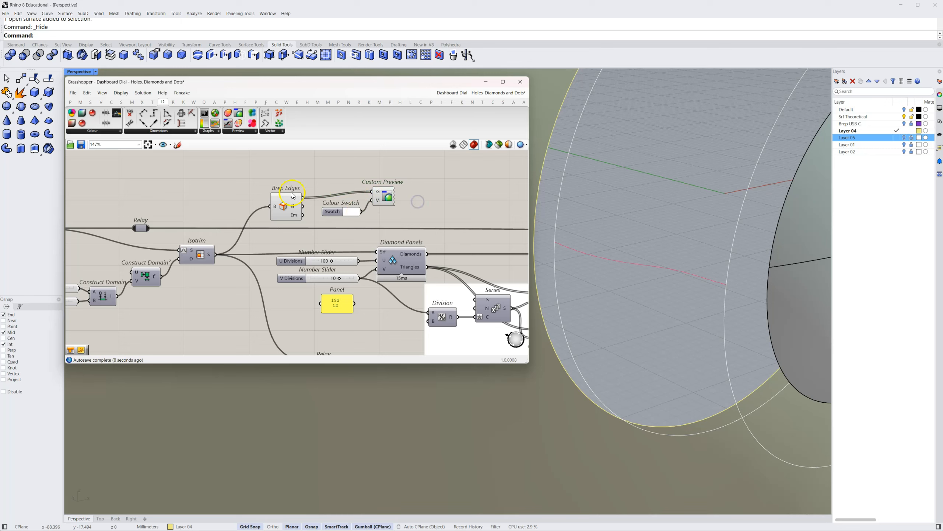
Turn off the preview of Brep Edges and connect both its En and Ei outputs to the Custom Preview's G input
right_click(284, 208)
left_click(293, 219)
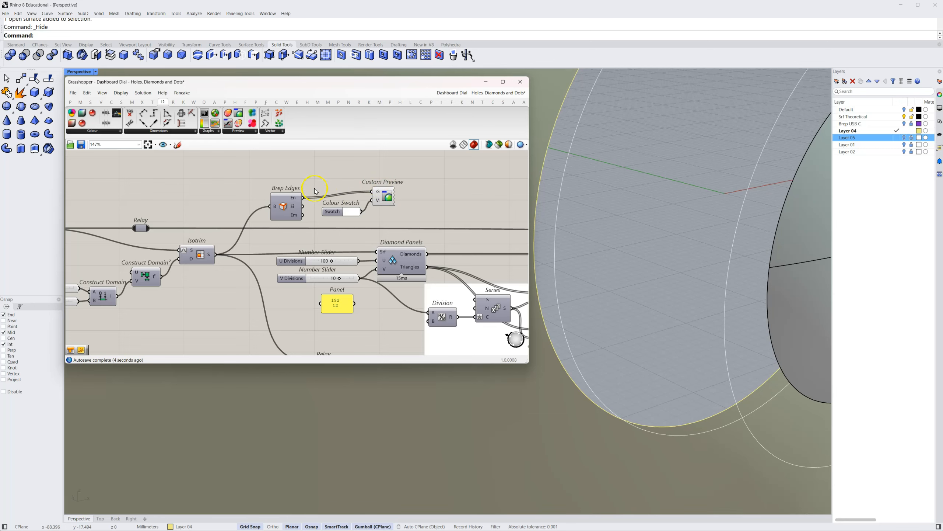
left_click_drag(302, 206, 375, 196)
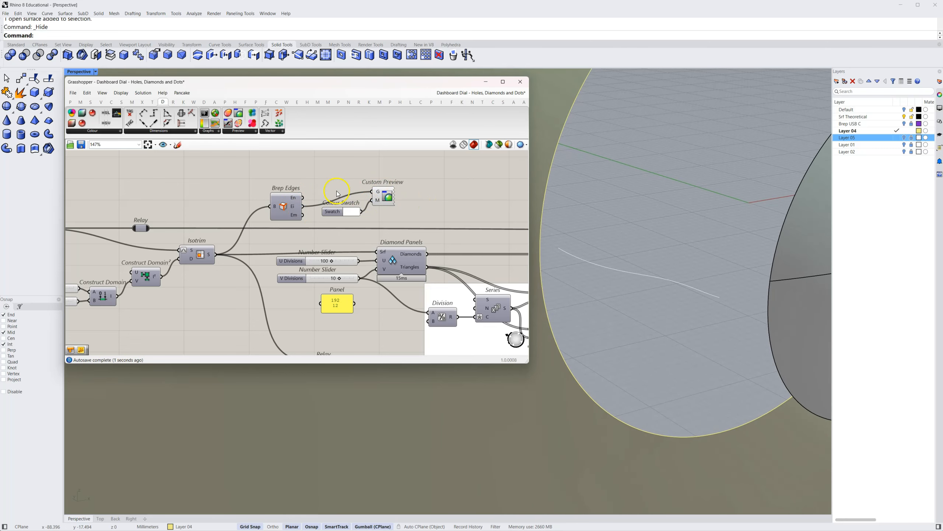
left_click_drag(304, 196, 376, 191, "shift")
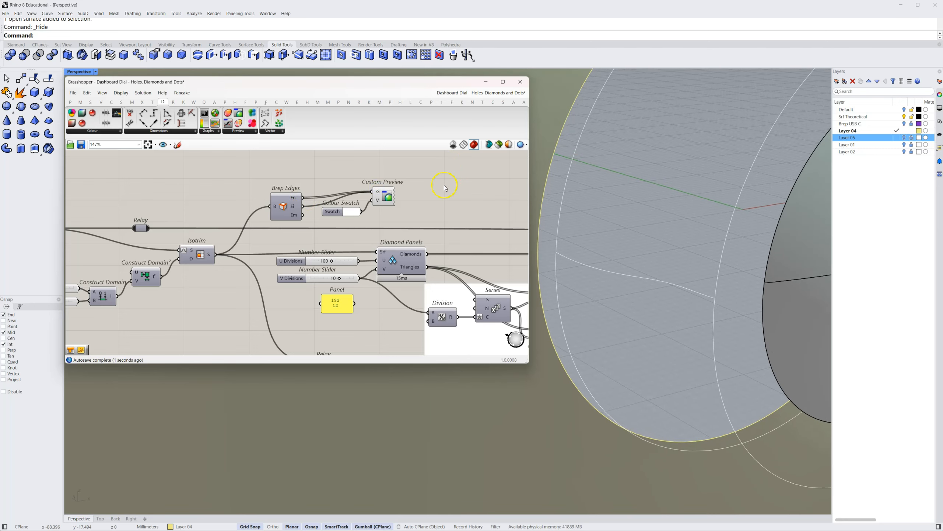
Turn the preview of Diamond Panels back on and view the panelled band together with its white edge curves
right_click_drag(453, 204, 339, 205)
right_click(291, 264)
left_click(304, 275)
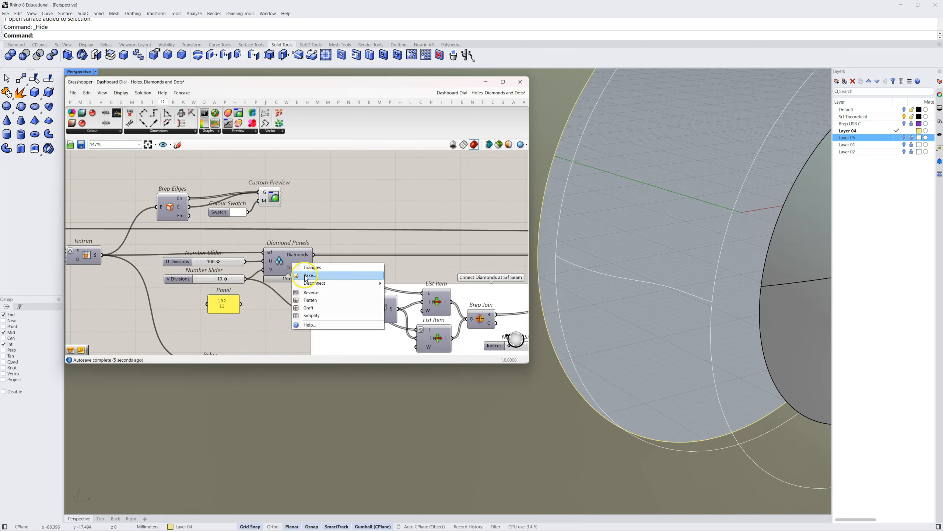
right_click(279, 259)
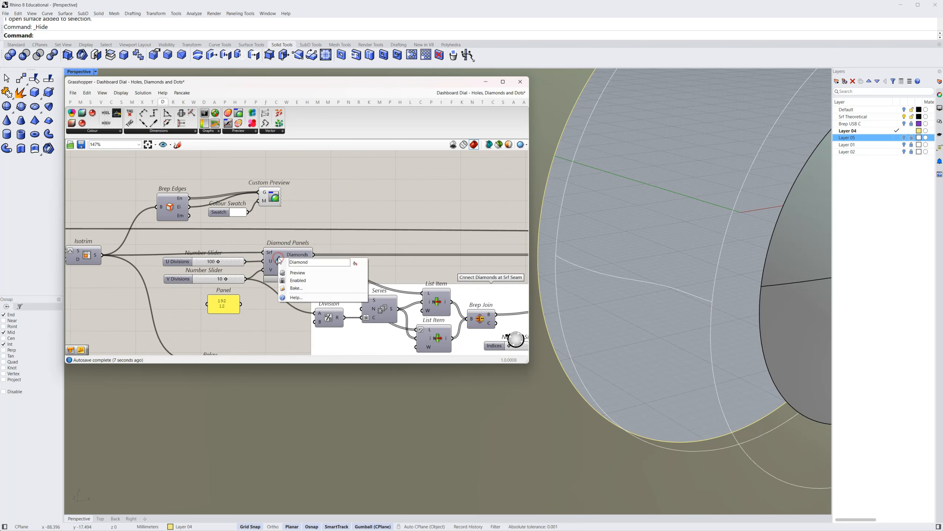
left_click(296, 273)
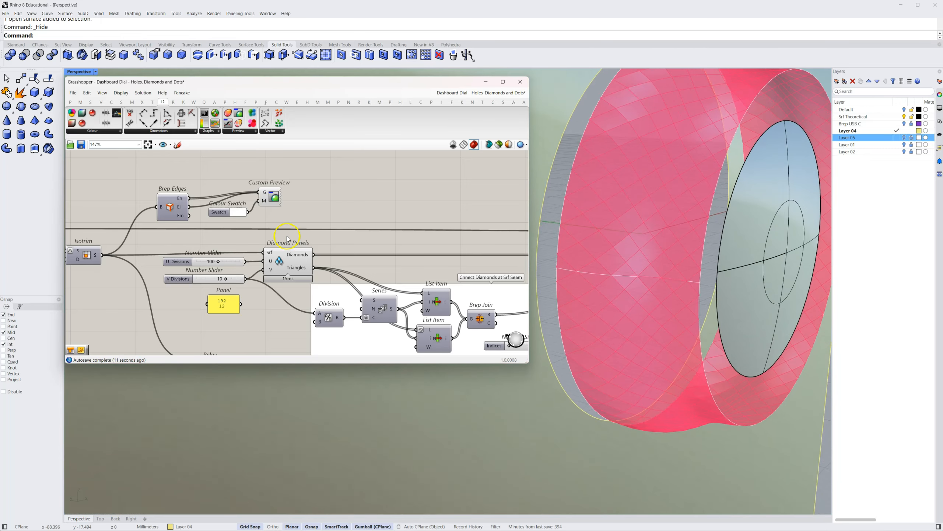
left_click(557, 322)
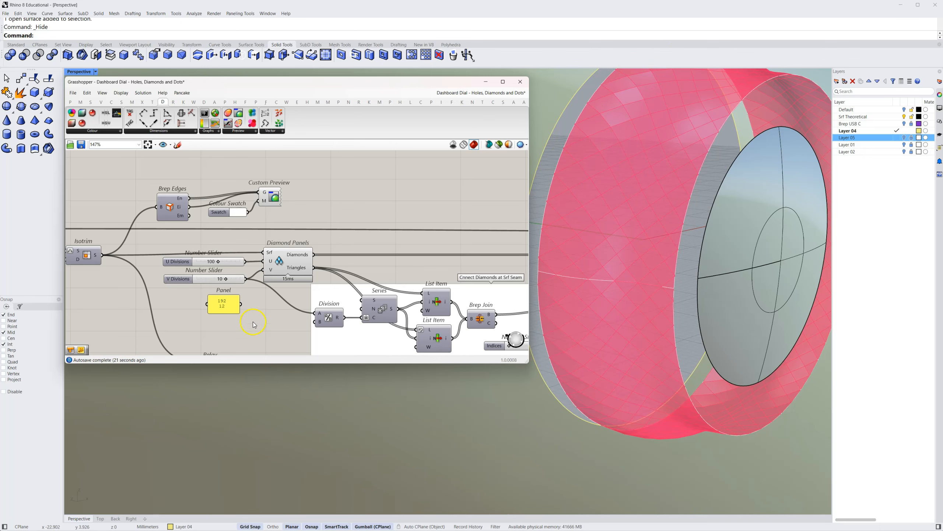
Add a Surface parameter after Diamond Panels and connect the Diamonds output to it
right_click_drag(263, 333, 199, 326)
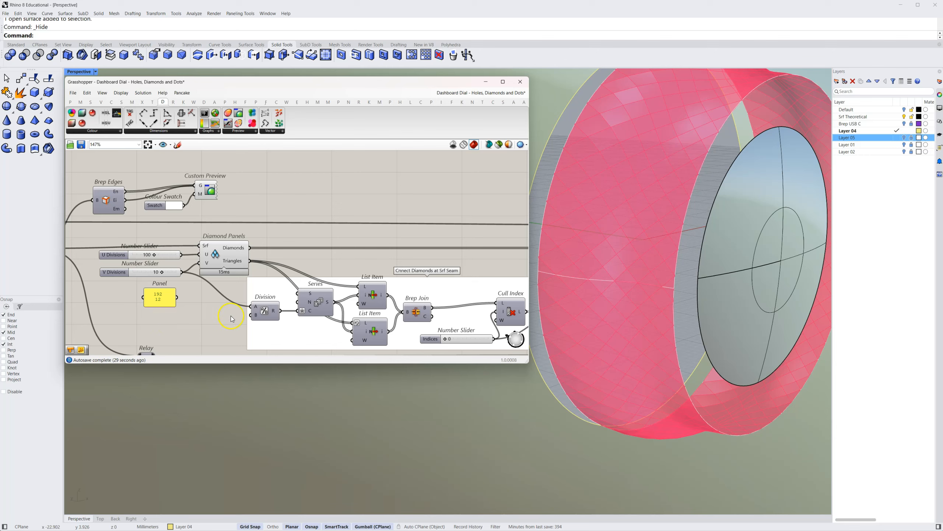
right_click_drag(233, 314, 169, 305)
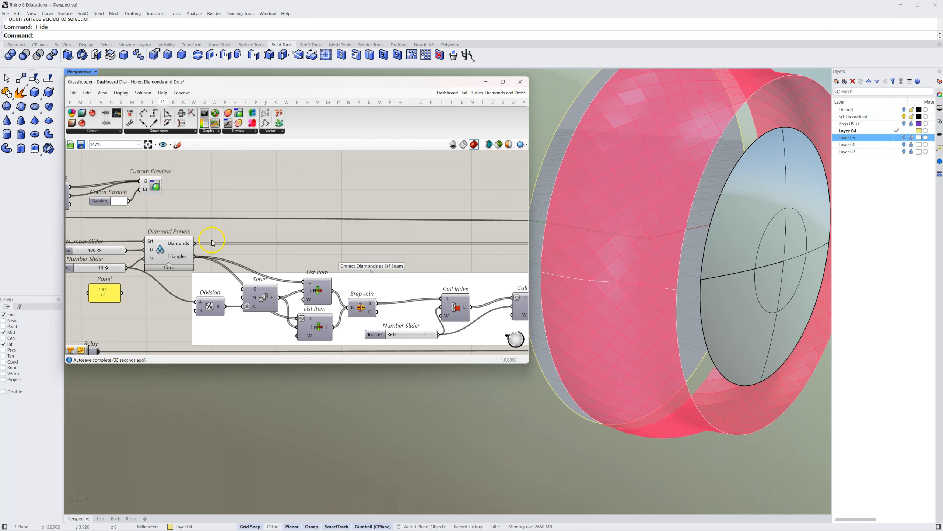
right_click_drag(207, 253, 213, 253)
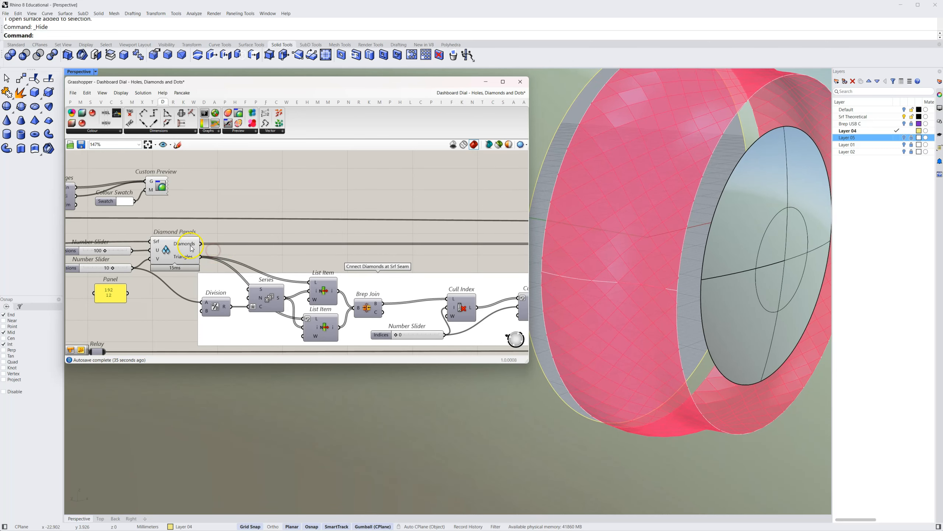
left_click(192, 249)
left_click(291, 231)
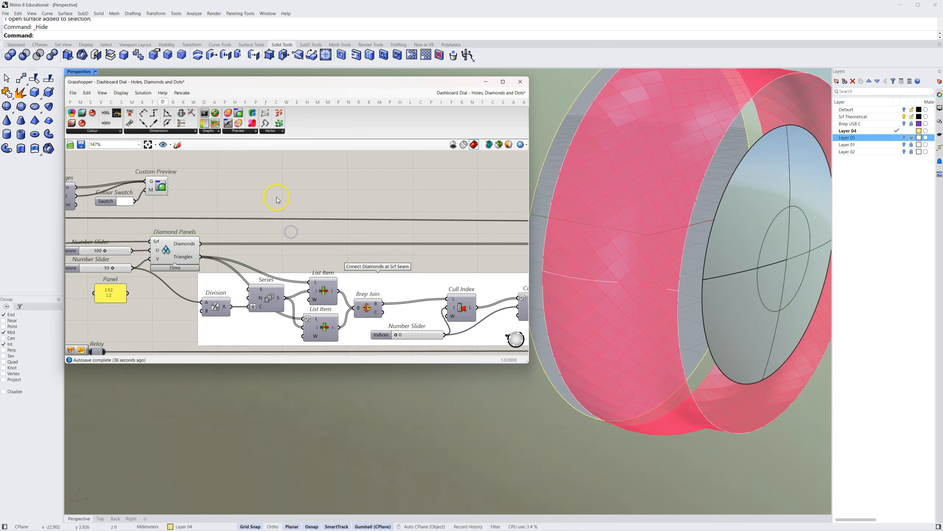
left_click(120, 104)
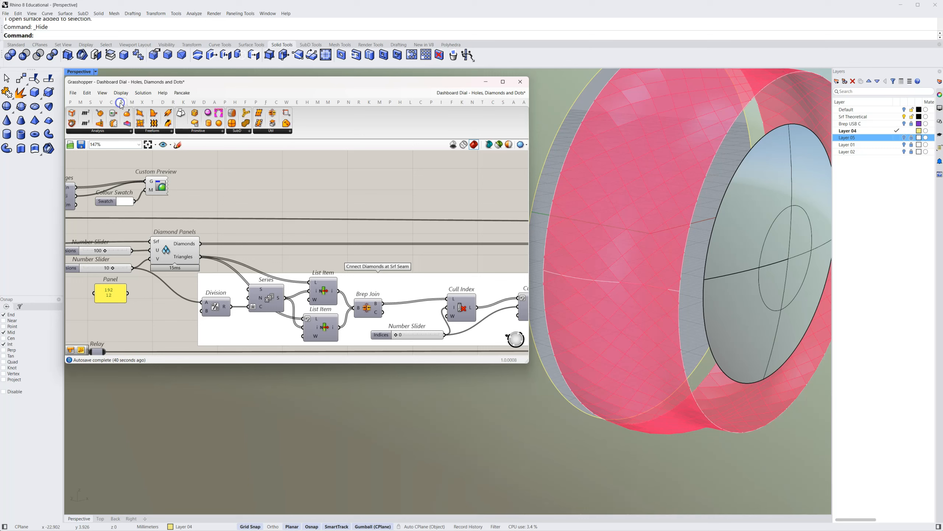
left_click(69, 102)
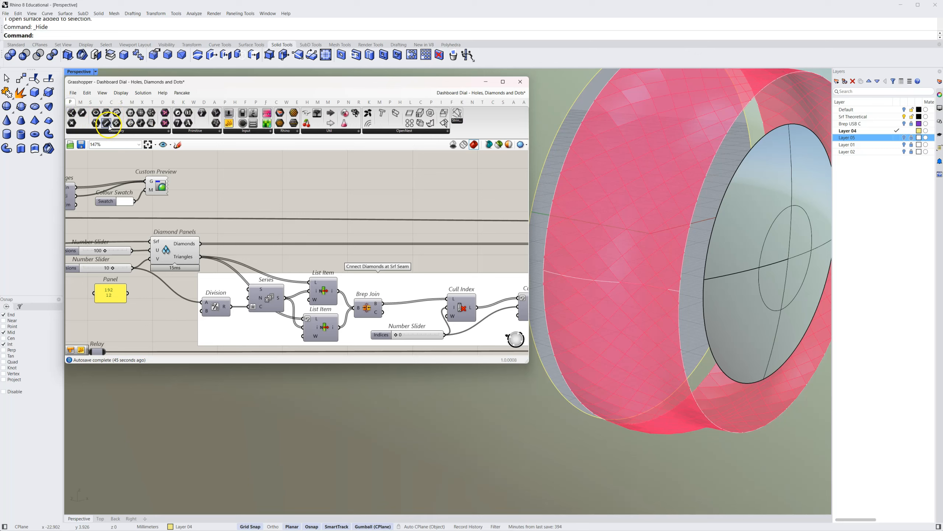
left_click_drag(152, 127, 245, 236)
left_click(258, 237)
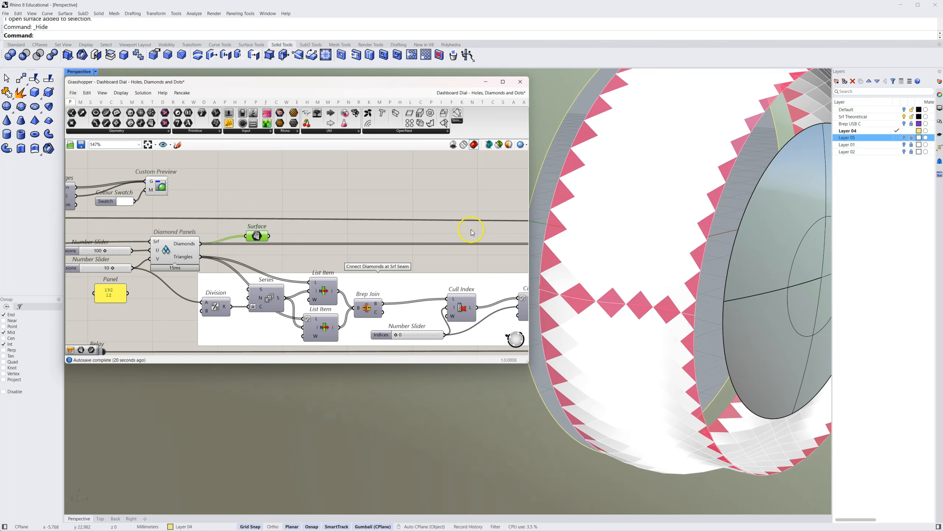
Correct the group's title to "Connect Diamonds at Srf Seam" and reselect the Surface parameter to highlight the diamonds on the dial
right_click_drag(436, 226, 392, 210)
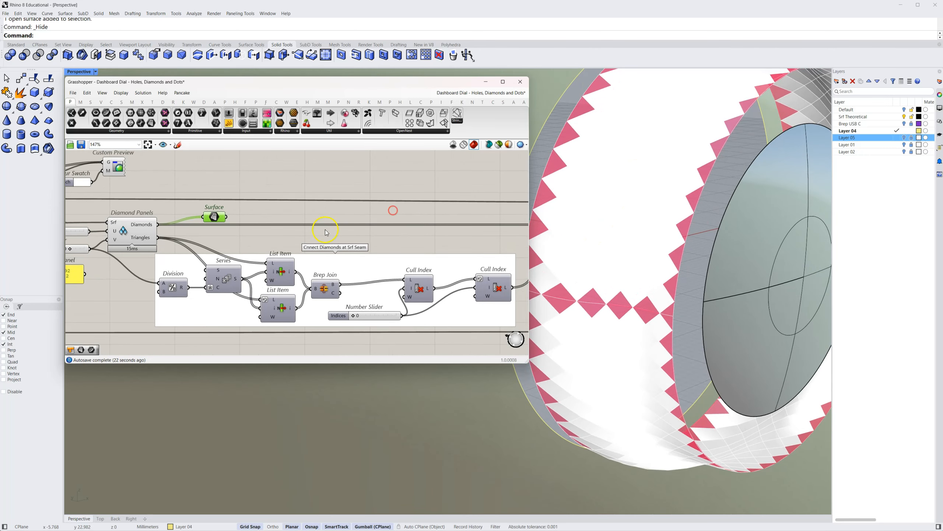
mouse_move(334, 225)
right_mouse_down()
mouse_move(345, 228)
mouse_move(335, 237)
right_mouse_up()
left_click(332, 241)
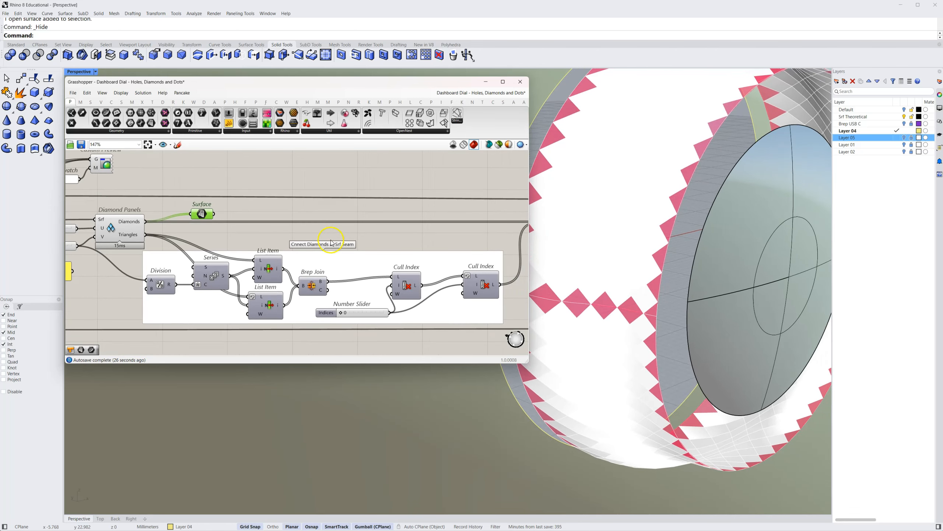
right_click(312, 257)
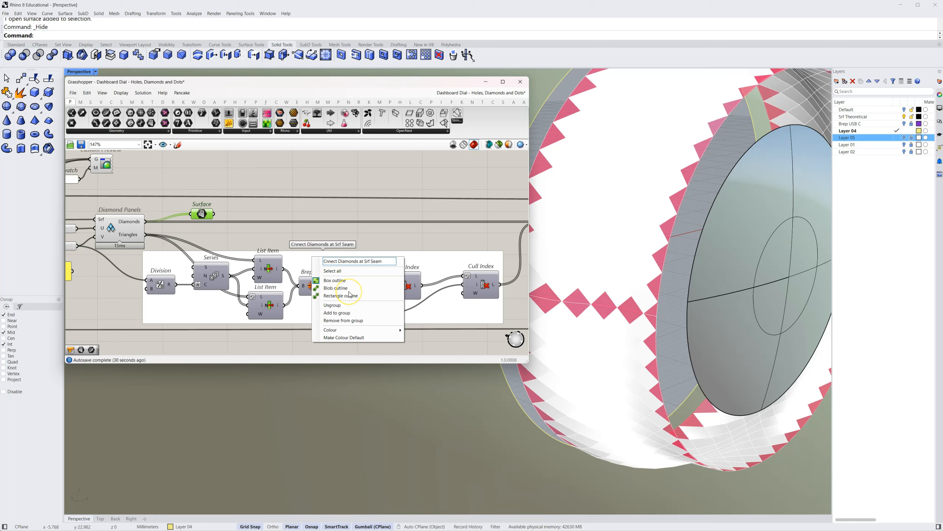
type("o")
left_click(375, 202)
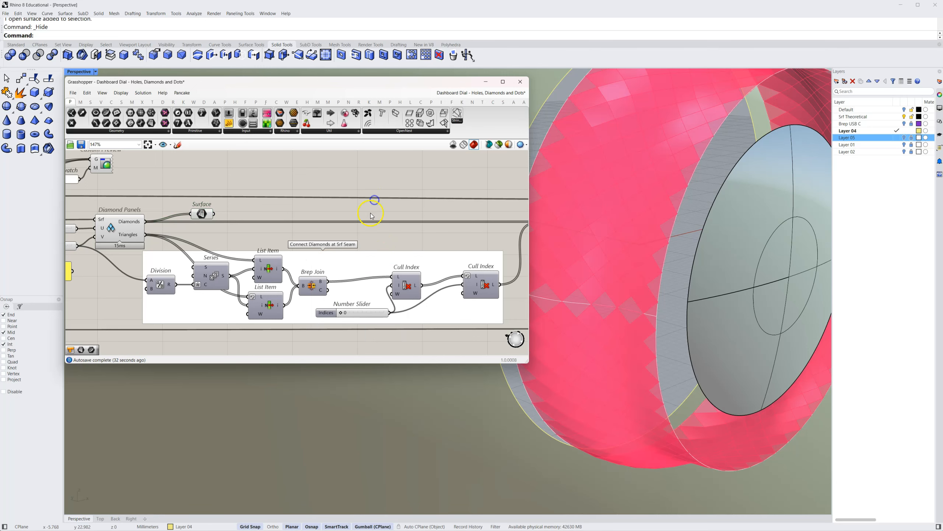
left_click(205, 213)
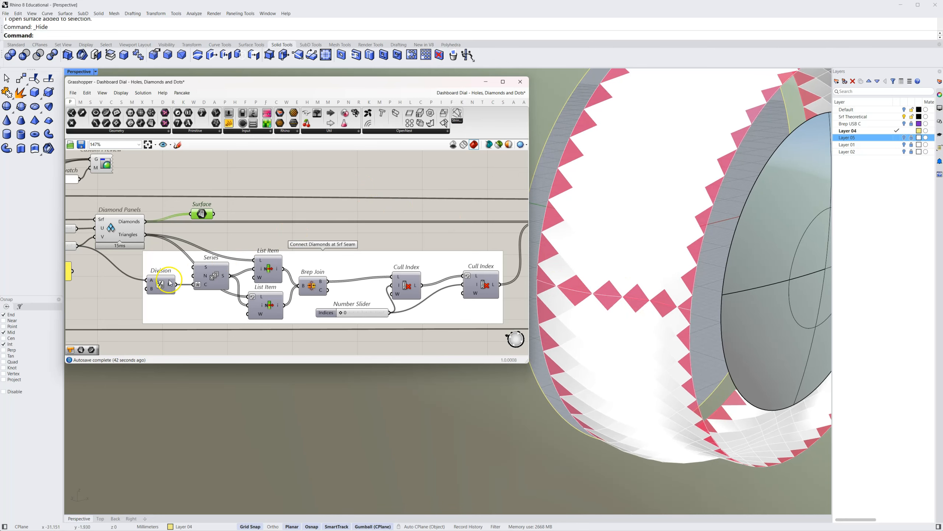
Examine how the Division and Series components feed the List Items in the Connect Diamonds at Srf Seam group
right_click_drag(264, 230, 311, 229)
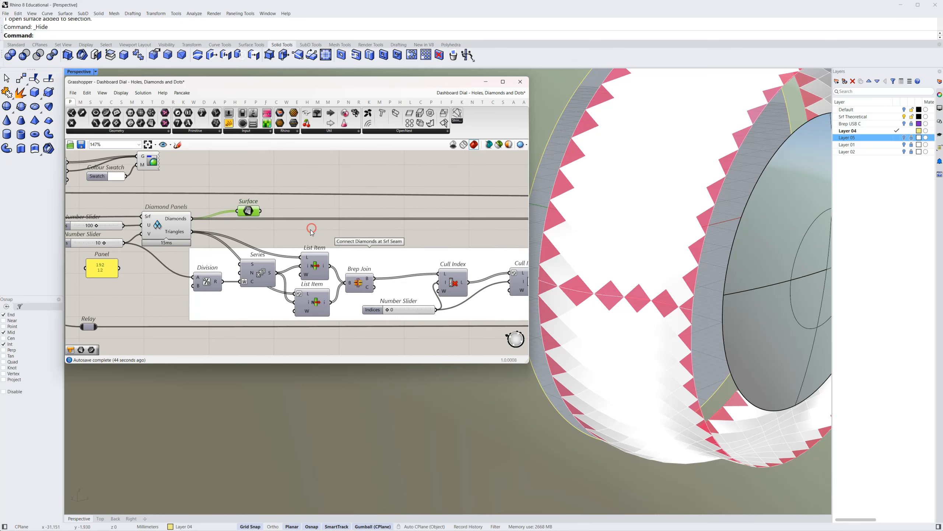
left_click(269, 237)
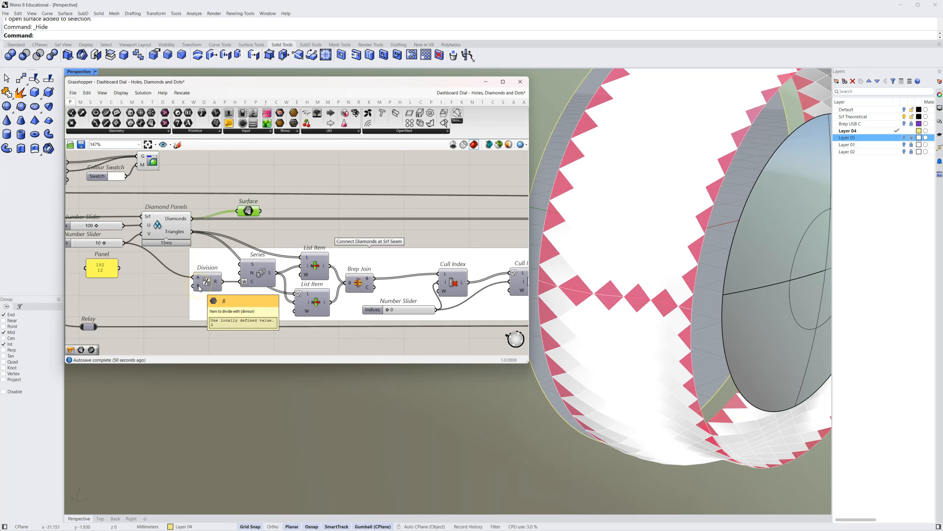
left_click(177, 279)
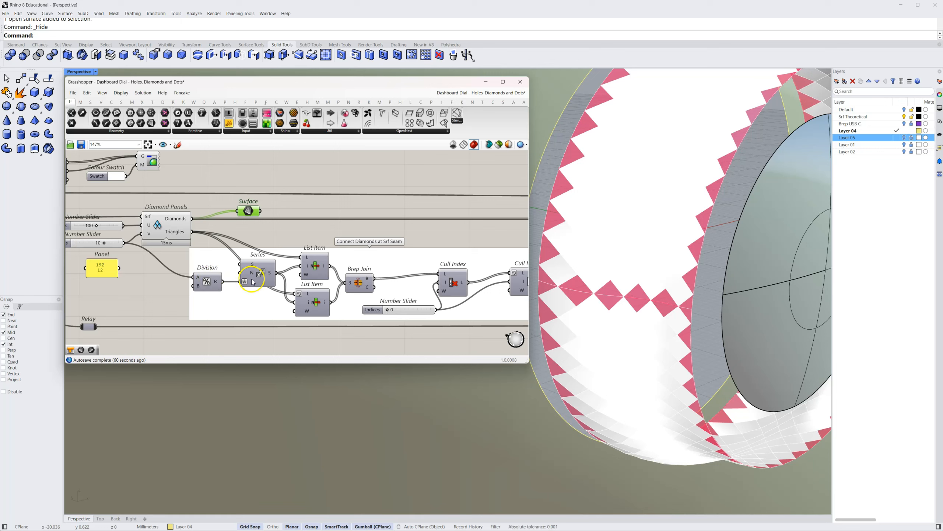
mouse_move(253, 284)
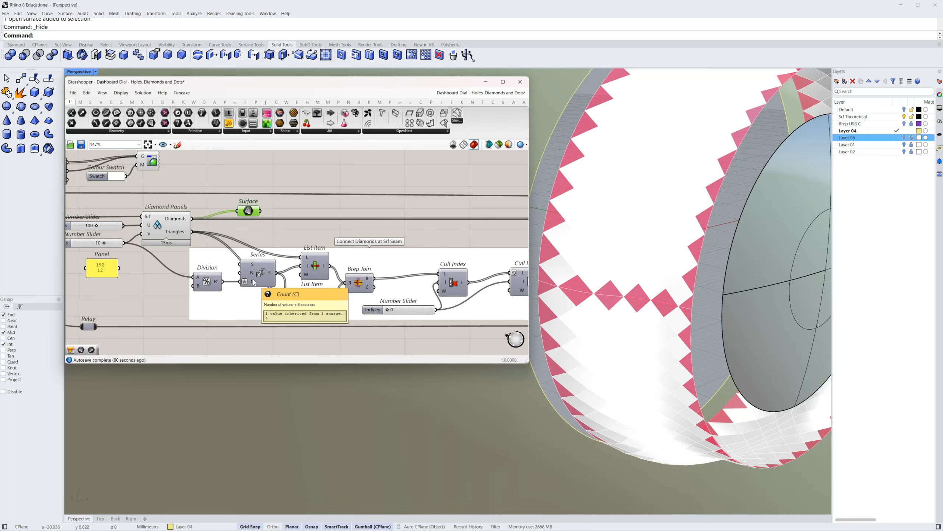
Turn on the preview of the upper List Item and turn off the previews of Diamond Panels and the Surface parameter
right_click(314, 265)
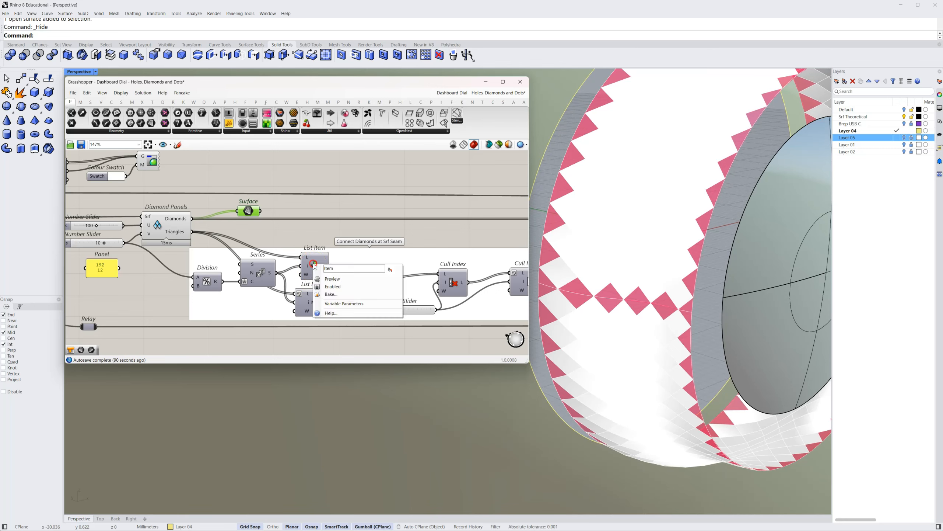
left_click(323, 286)
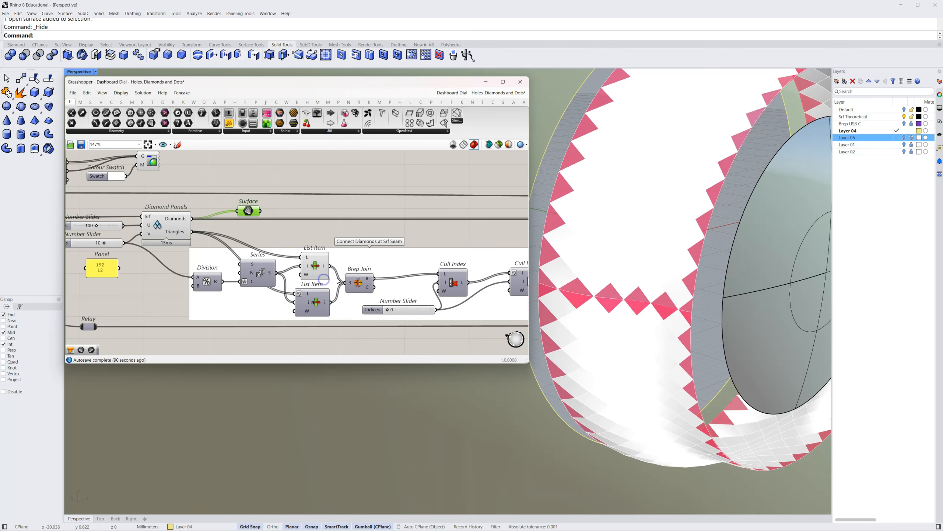
right_click(160, 226)
left_click(173, 241)
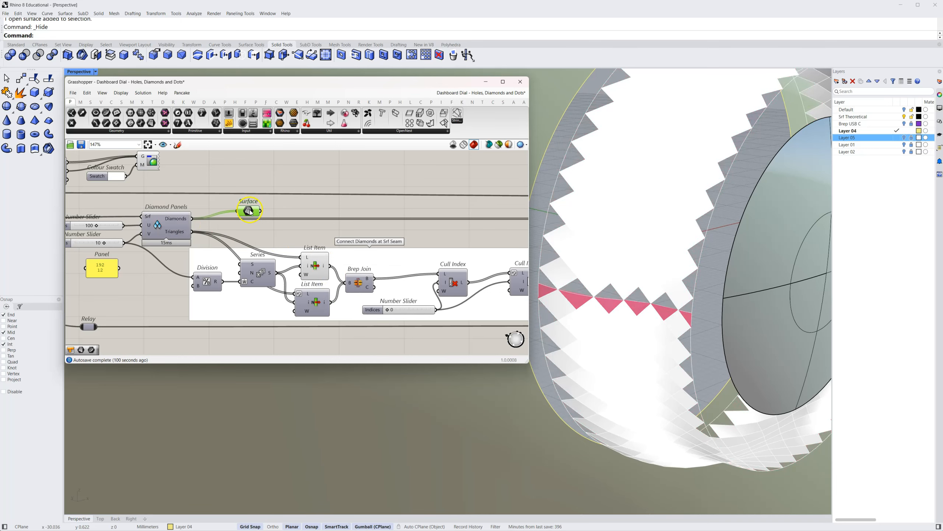
right_click(249, 212)
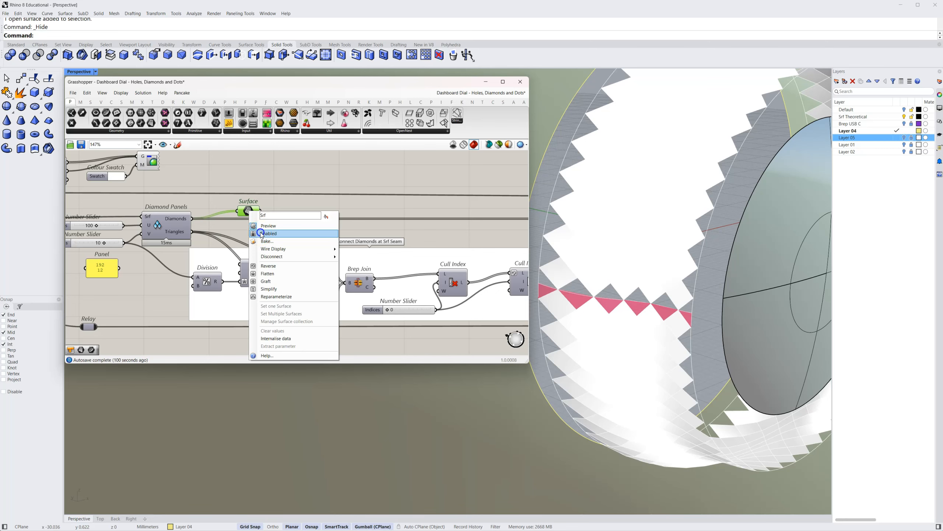
left_click(261, 233)
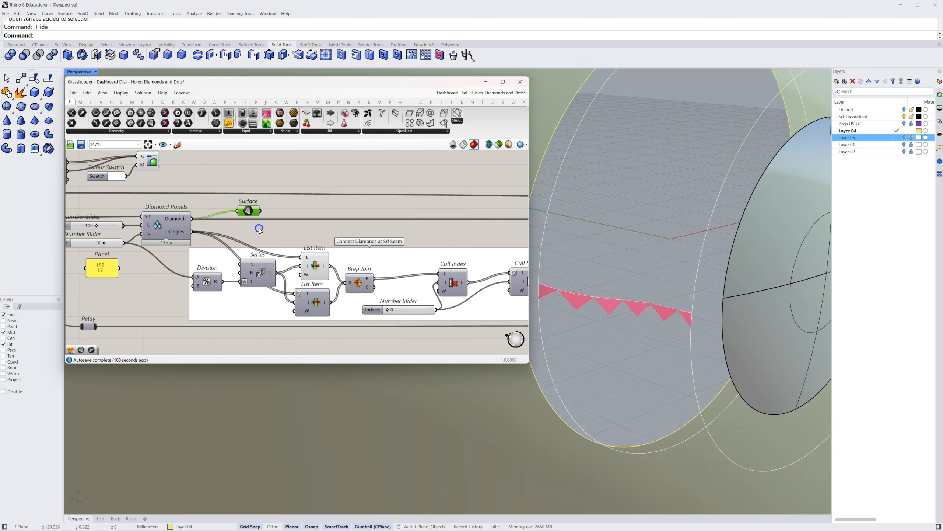
Highlight the upper List Item's triangles and inspect their row along the dial's surface seam, checking the Series component that feeds it
left_click(313, 266)
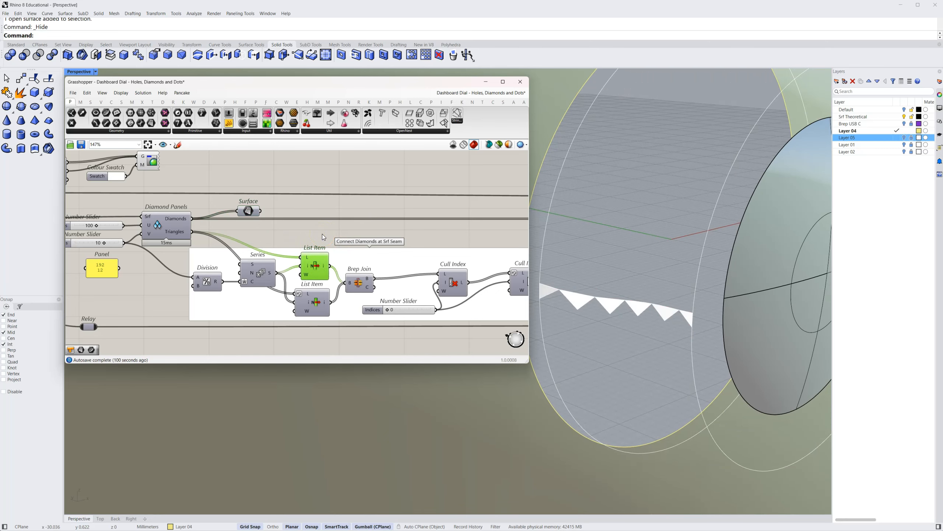
left_click(262, 277)
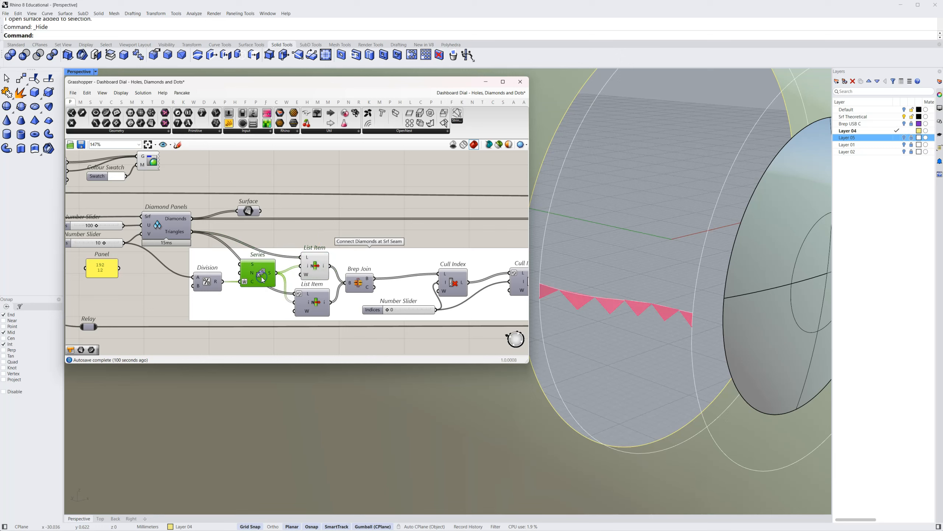
left_click(315, 270)
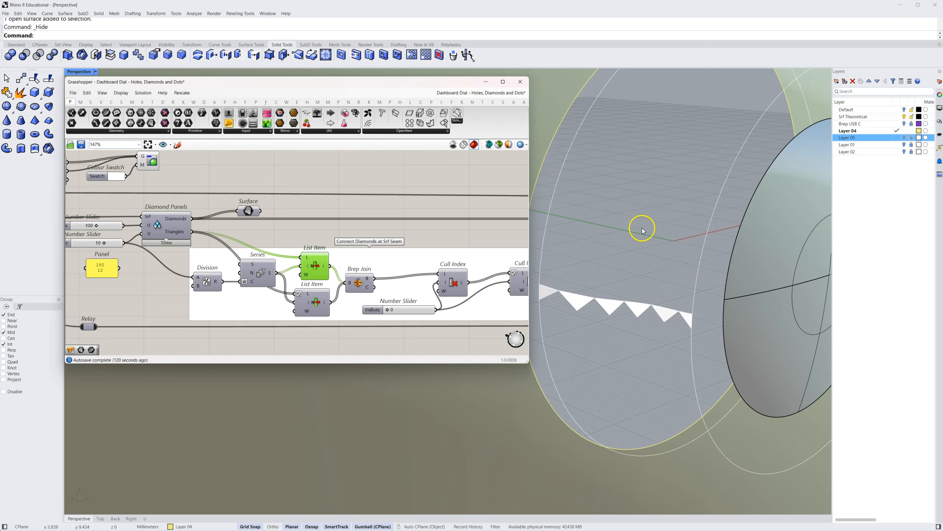
right_click_drag(635, 255, 647, 253)
right_click_drag(664, 269, 609, 322)
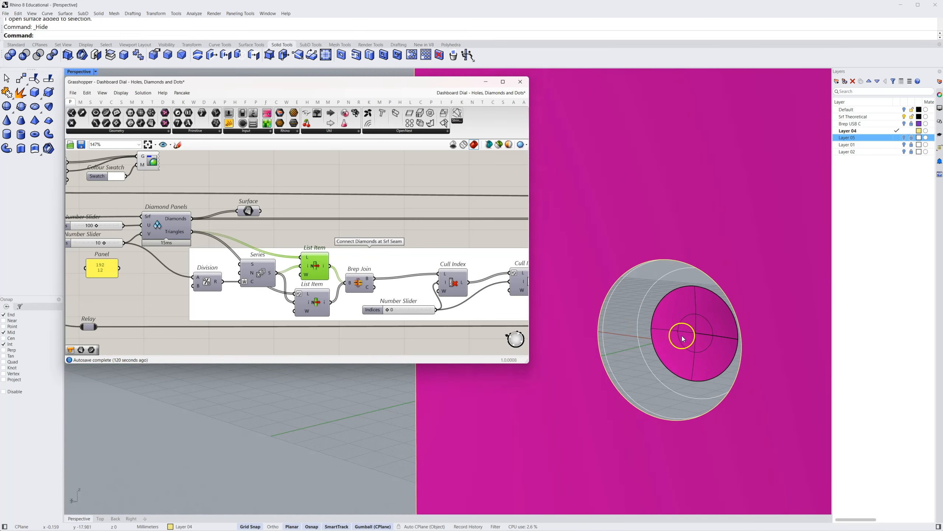
right_click_drag(697, 340, 648, 366)
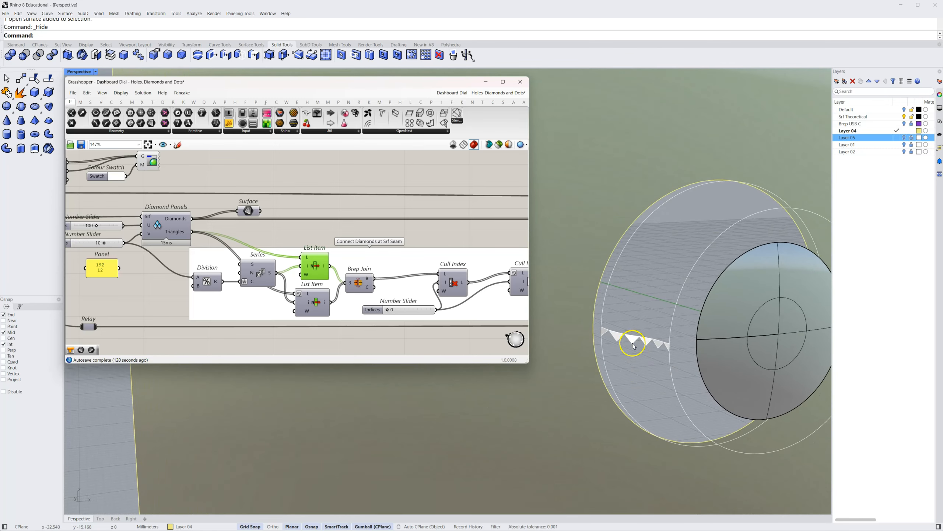
right_click_drag(655, 303, 514, 304)
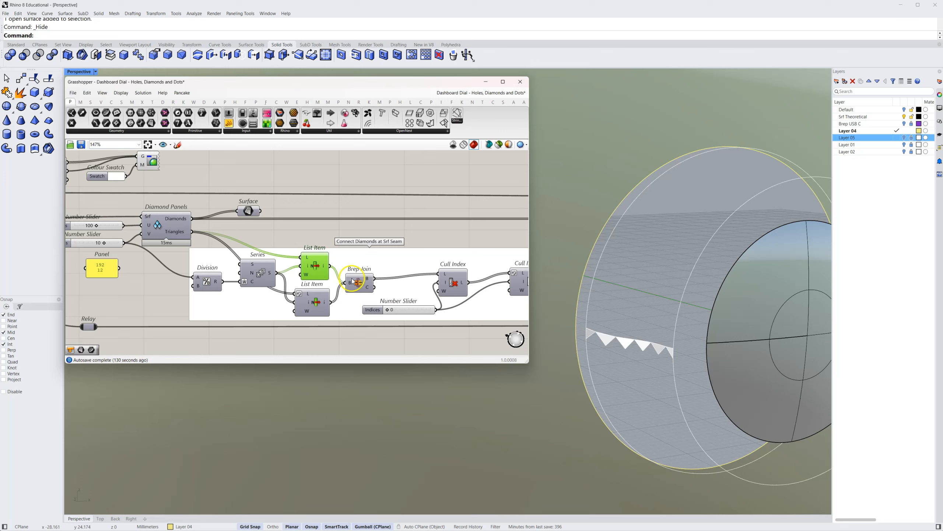
Turn on the preview of the lower List Item and alternately highlight both List Items to compare their triangle rows
left_click(314, 302)
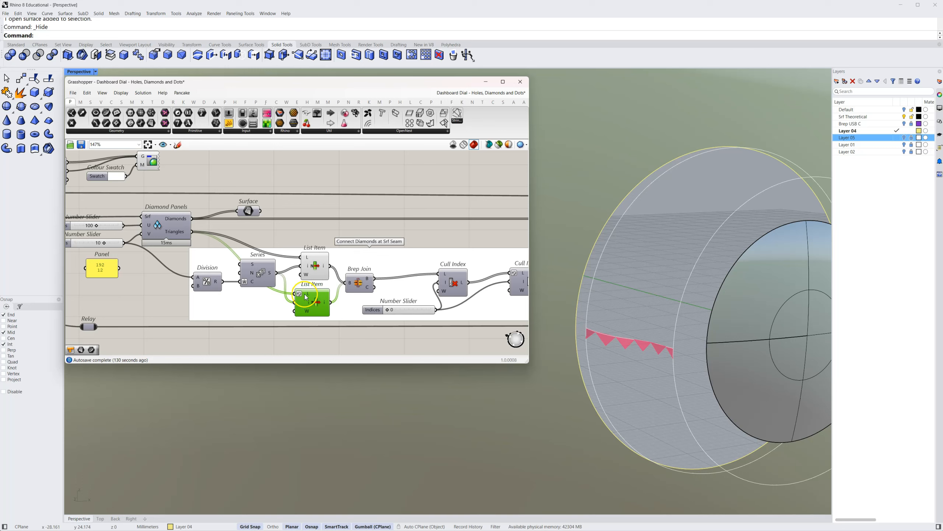
right_click(316, 305)
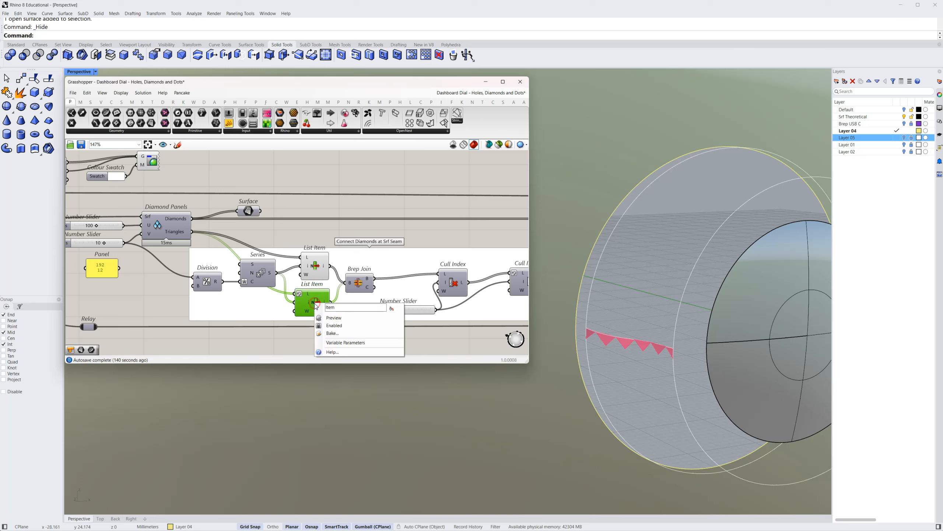
left_click(333, 318)
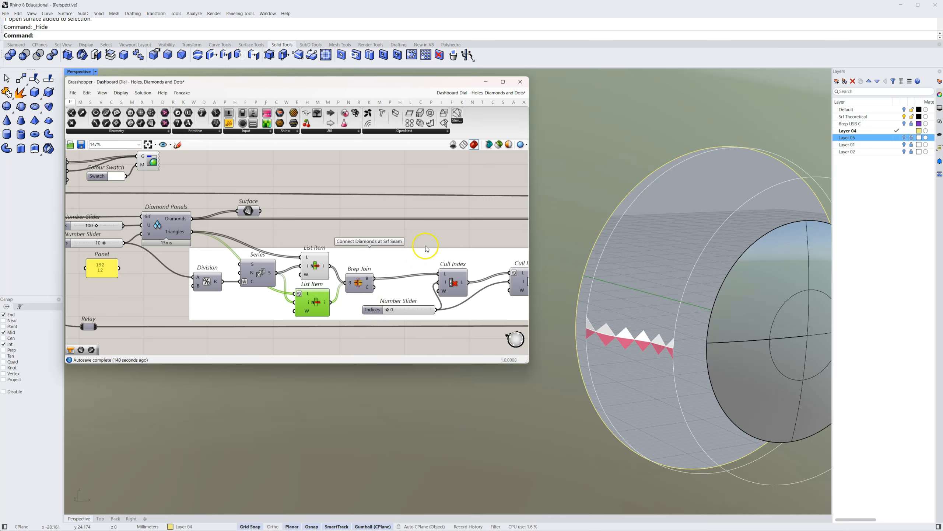
left_click(317, 267)
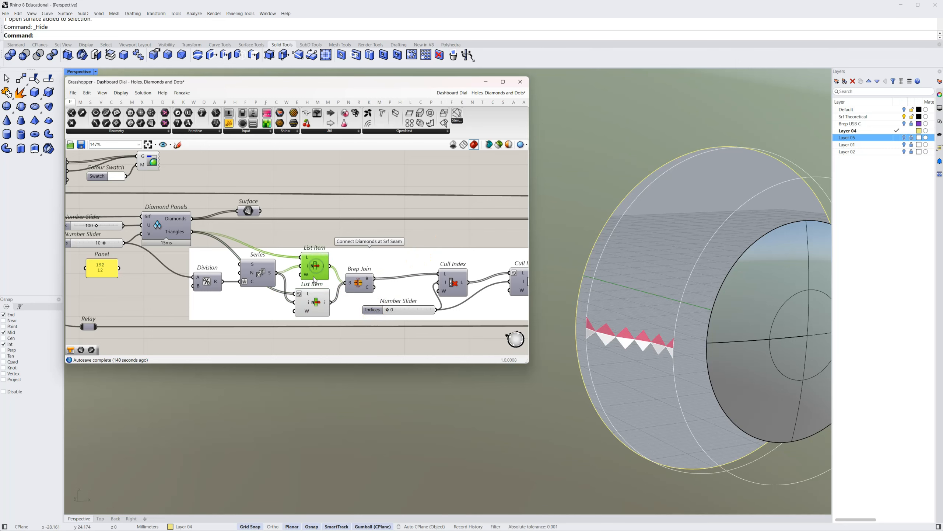
left_click(317, 304)
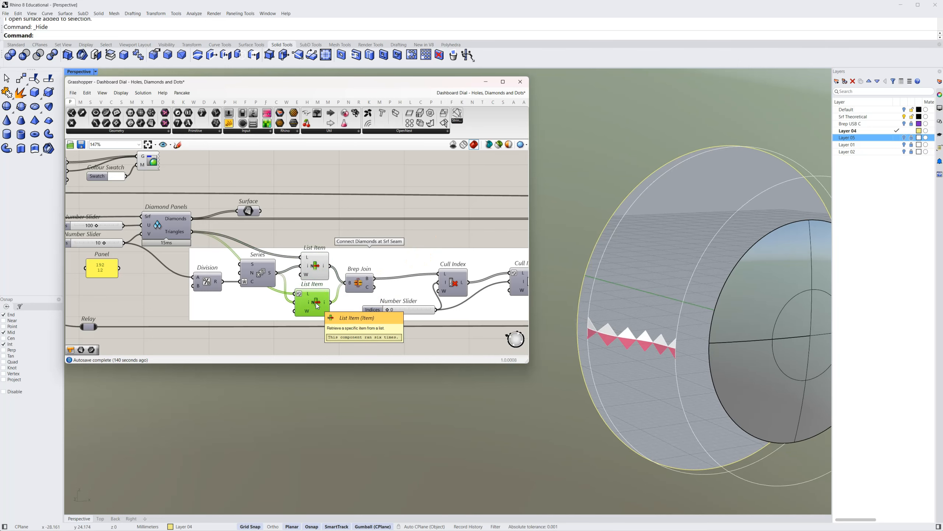
Turn on the preview of Brep Join, turn off both List Items' previews, and highlight the joined diamonds
right_click(358, 281)
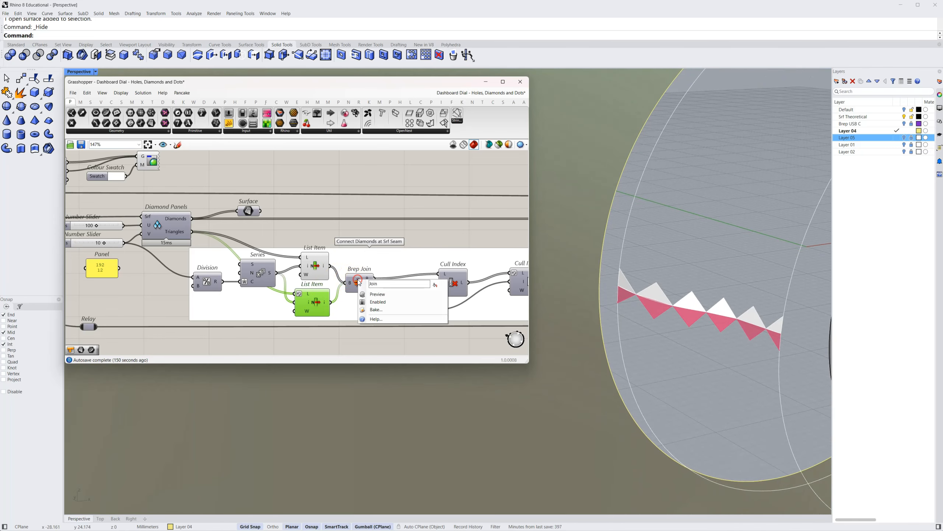
left_click(376, 290)
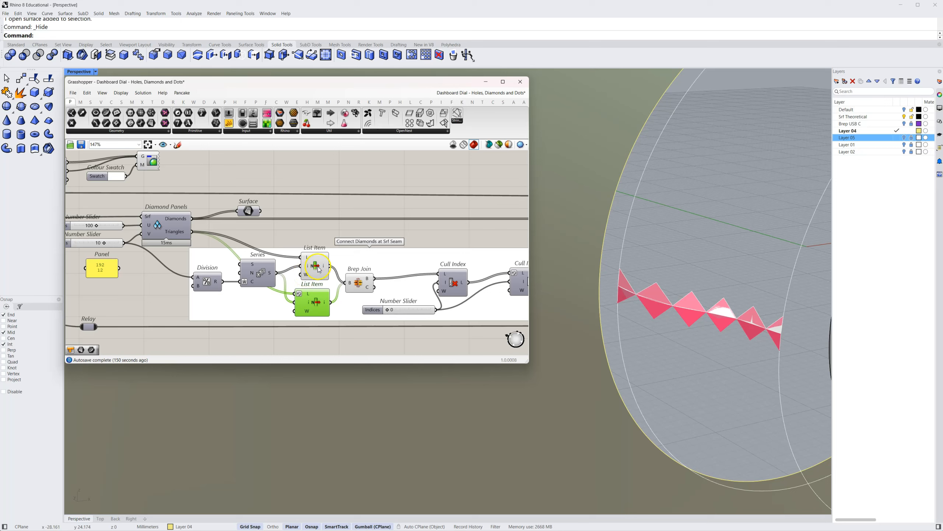
left_click_drag(319, 232, 313, 327)
middle_click(314, 319)
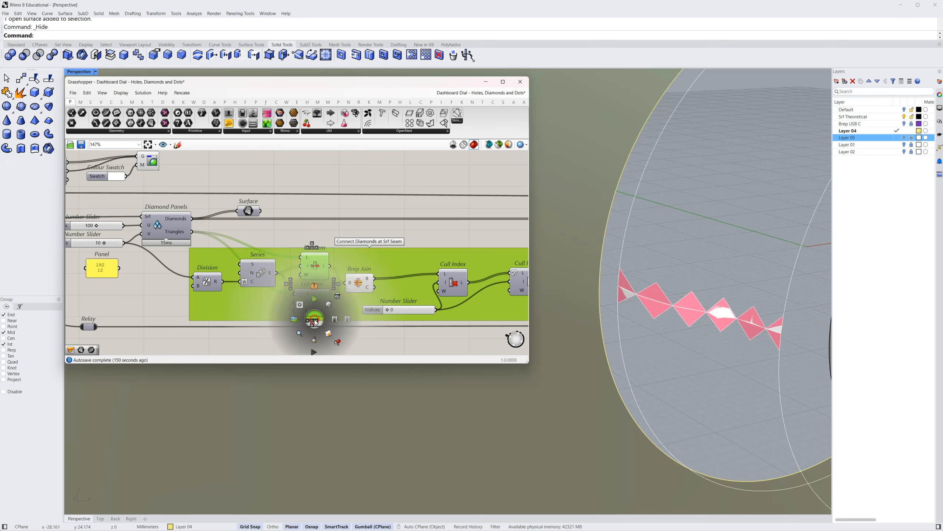
left_click(327, 304)
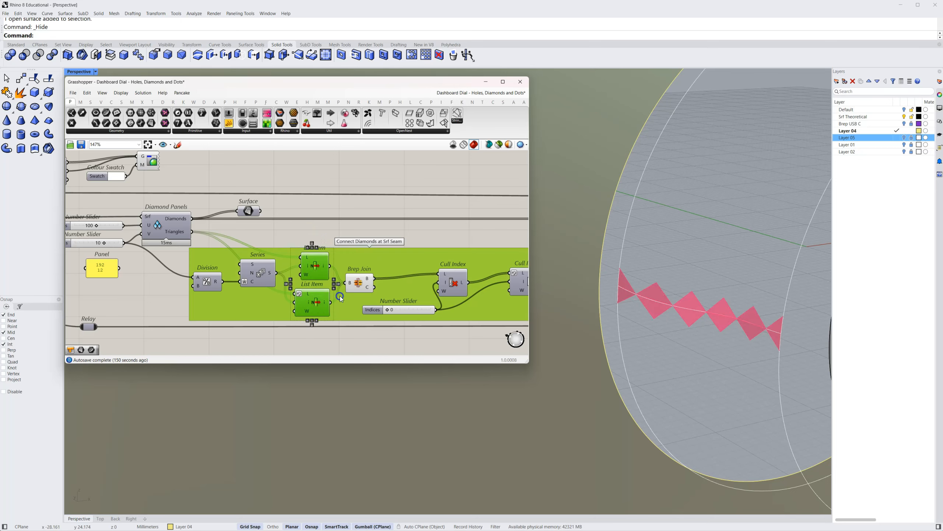
left_click(359, 283)
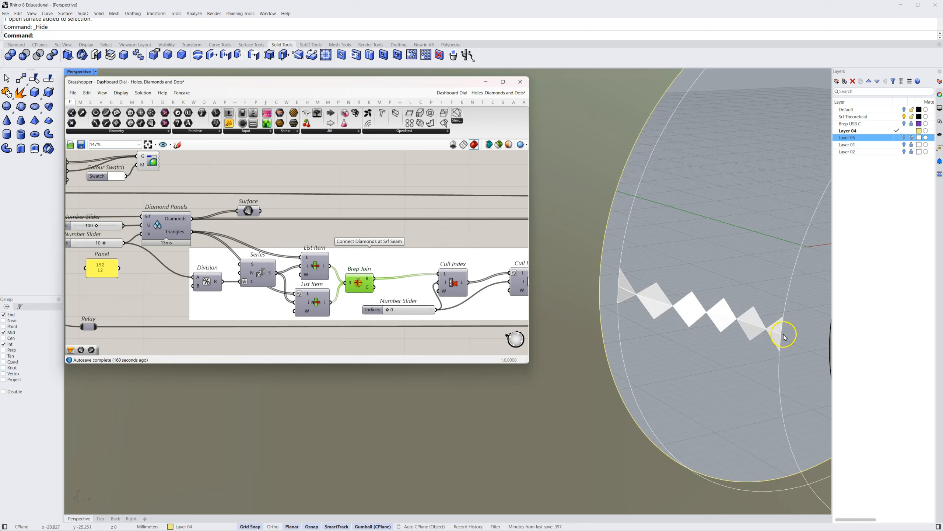
Switch the preview from Brep Join to the first Cull Index, keeping that Cull Index selected
right_click_drag(448, 242, 351, 239)
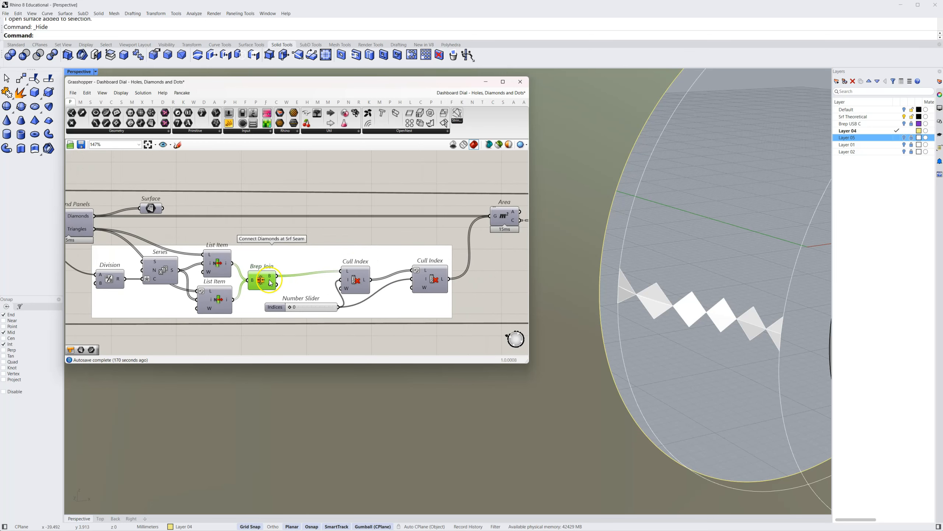
mouse_move(270, 279)
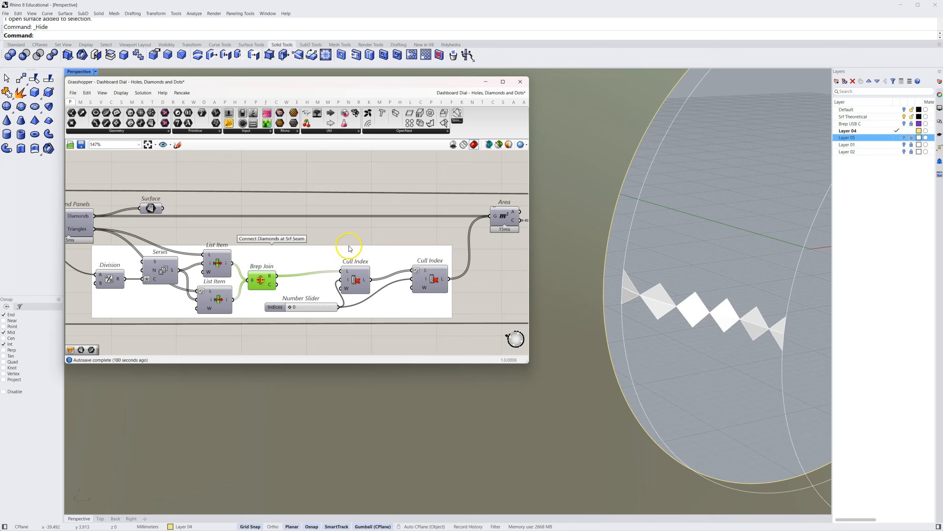
left_click(356, 284)
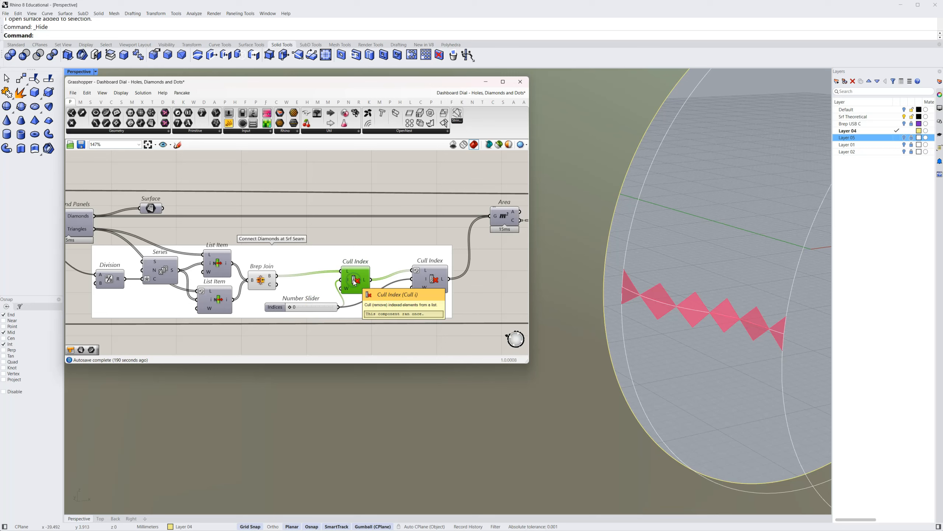
right_click(267, 282)
left_click(273, 296)
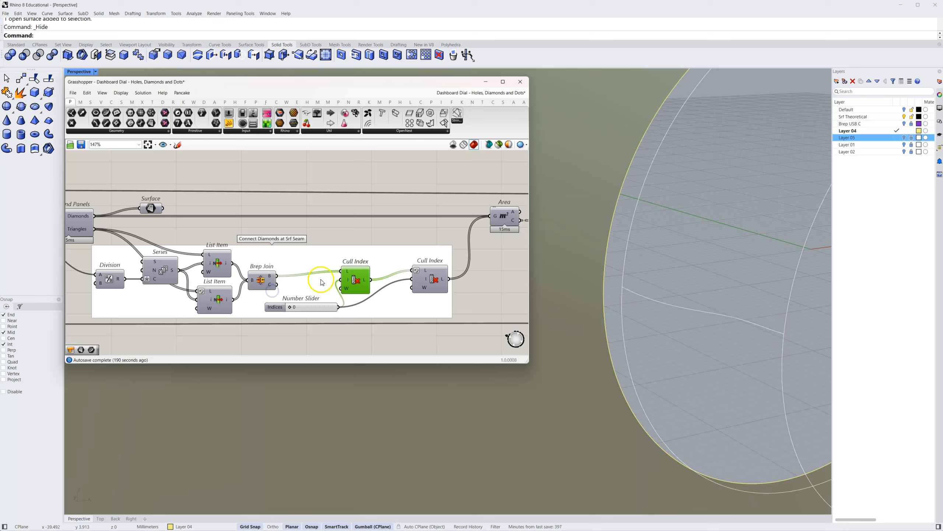
right_click(355, 279)
left_click(389, 294)
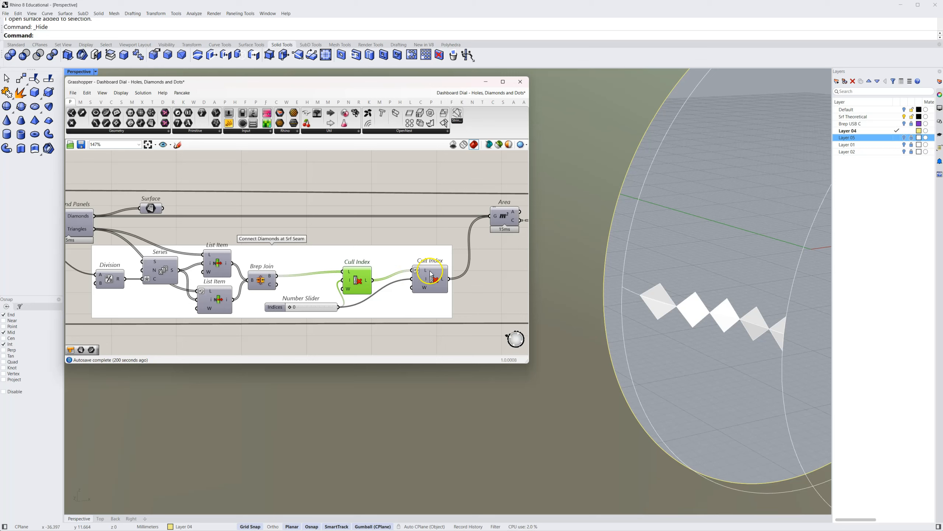
Switch the preview from the first Cull Index to the second one and select it to highlight its diamonds
mouse_move(427, 272)
right_click(430, 279)
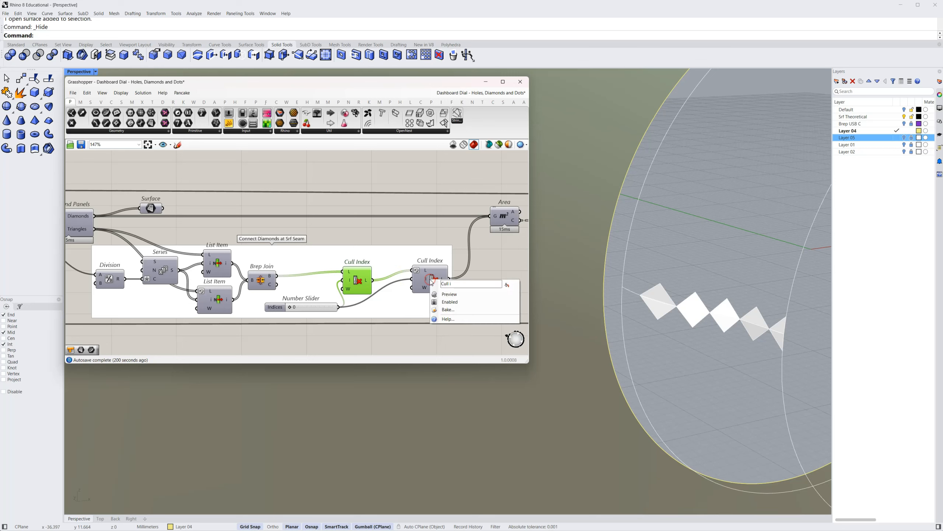
left_click(437, 293)
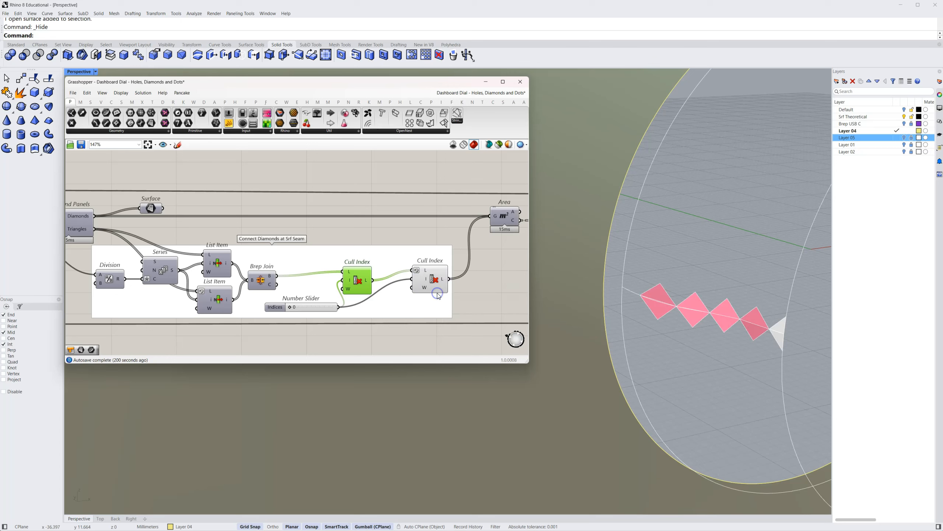
right_click(356, 280)
left_click(363, 296)
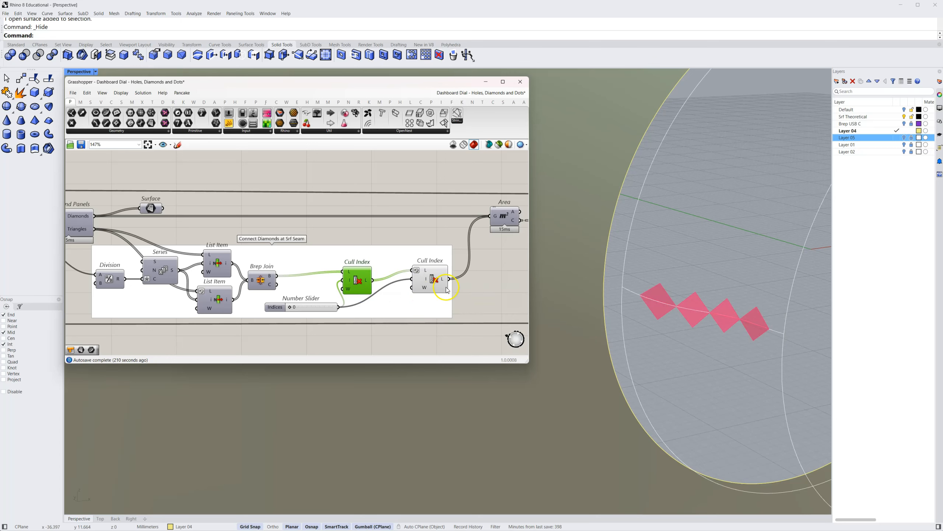
left_click(435, 281)
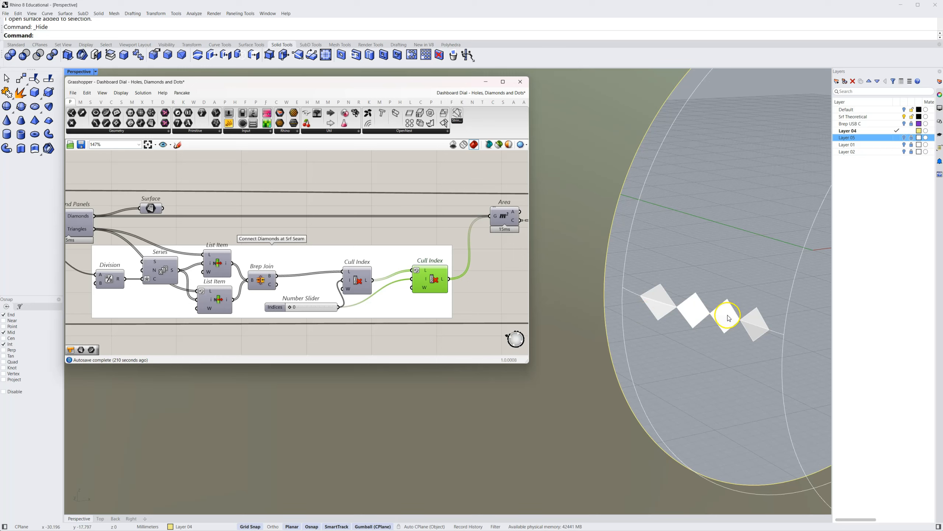
scroll(508, 274, "down", 4)
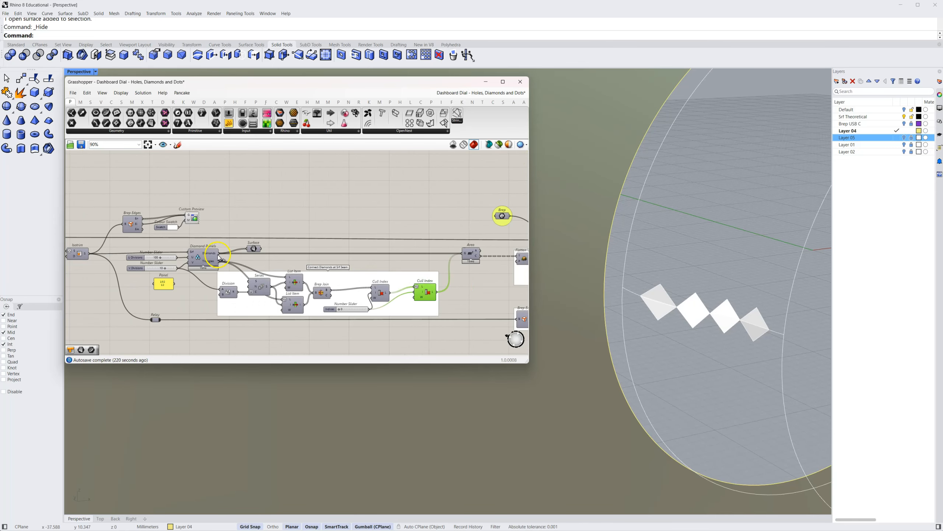
Select Diamond Panels and turn on the preview of the Area component to show the panel centroids
left_click(210, 255)
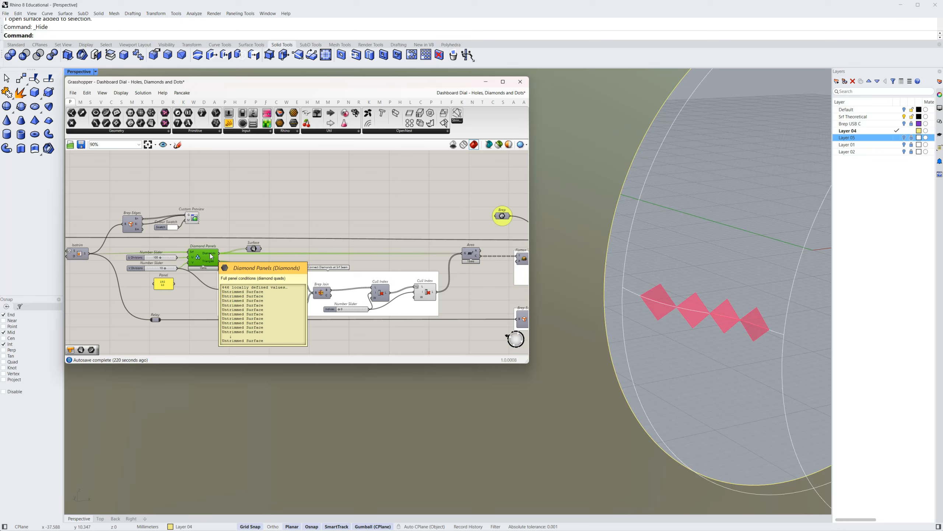
left_click(328, 265)
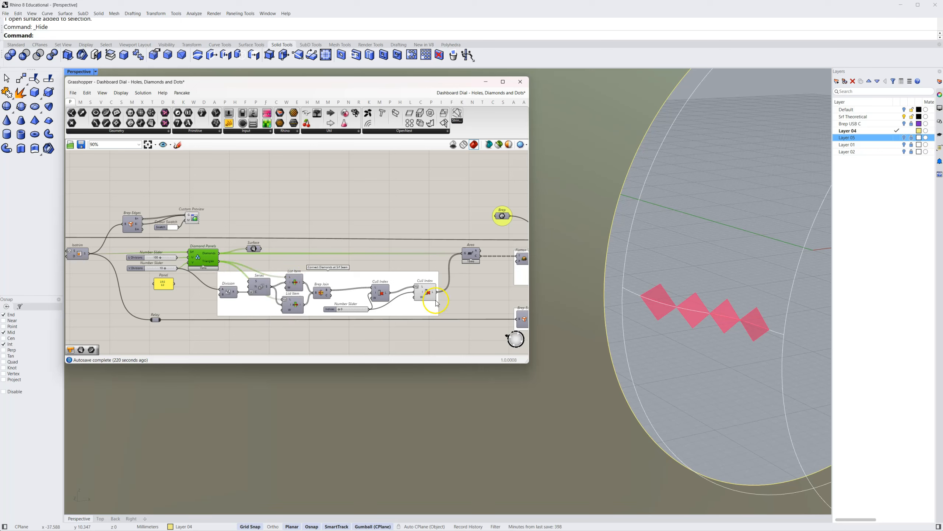
right_click(472, 257)
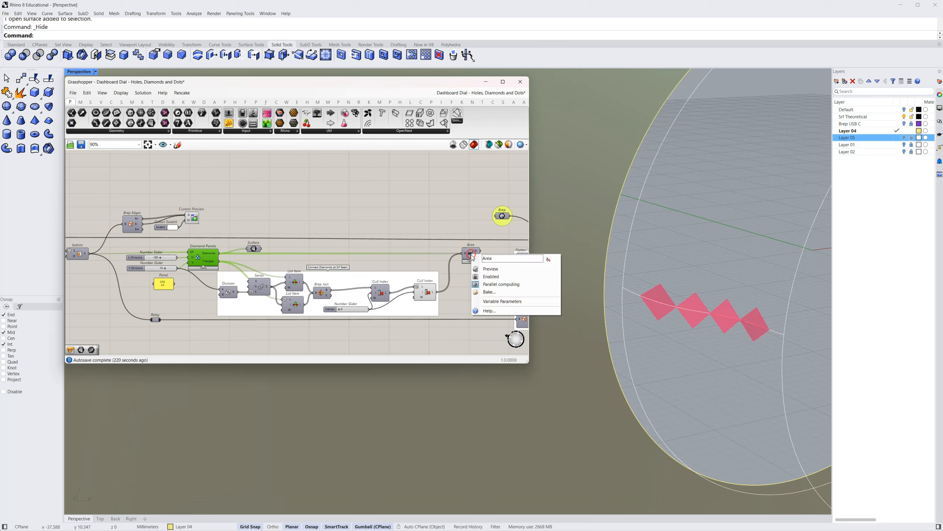
left_click(485, 270)
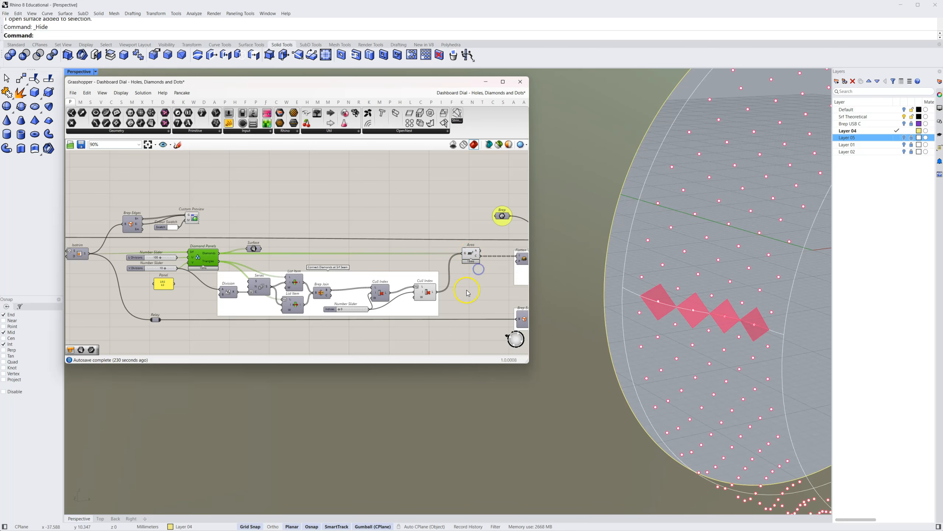
Turn the second Cull Index's preview off and on again to compare its diamonds with the centroids
right_click(426, 293)
left_click(453, 306)
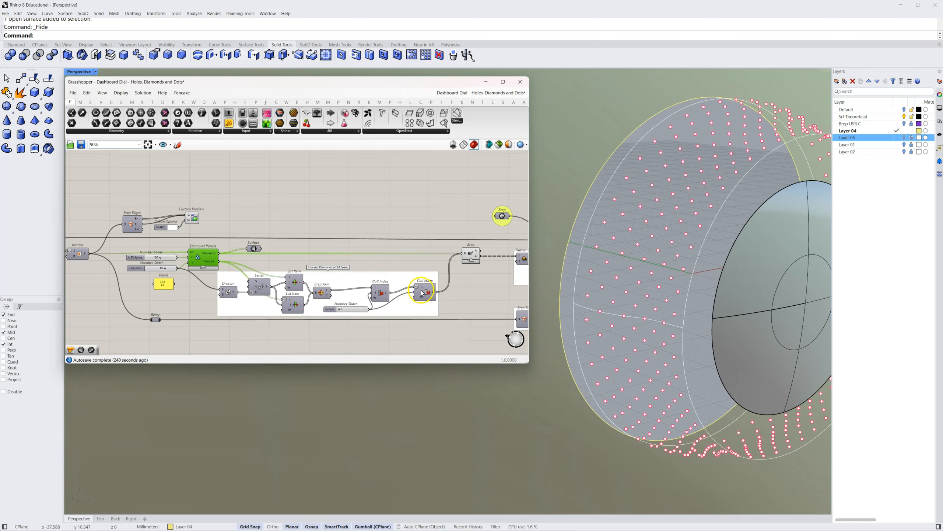
right_click(423, 294)
left_click(455, 312)
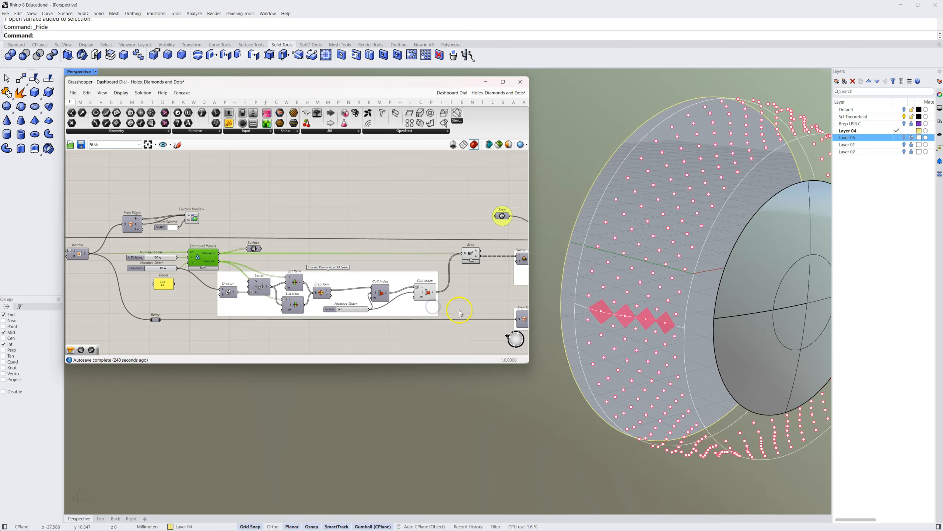
Adjust the V Divisions slider, leaving it at 10, and check its slider type options
right_click_drag(115, 298, 179, 325)
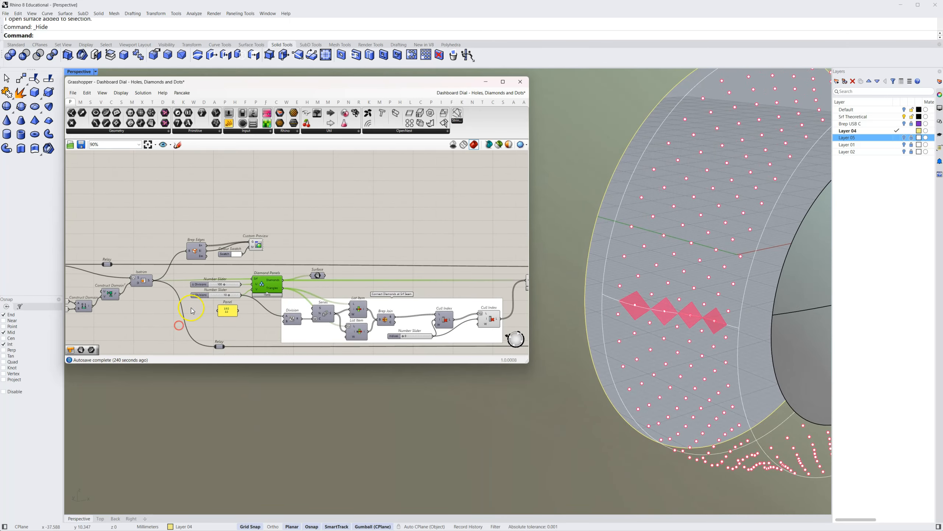
scroll(192, 311, "up", 3)
scroll(223, 282, "up", 1)
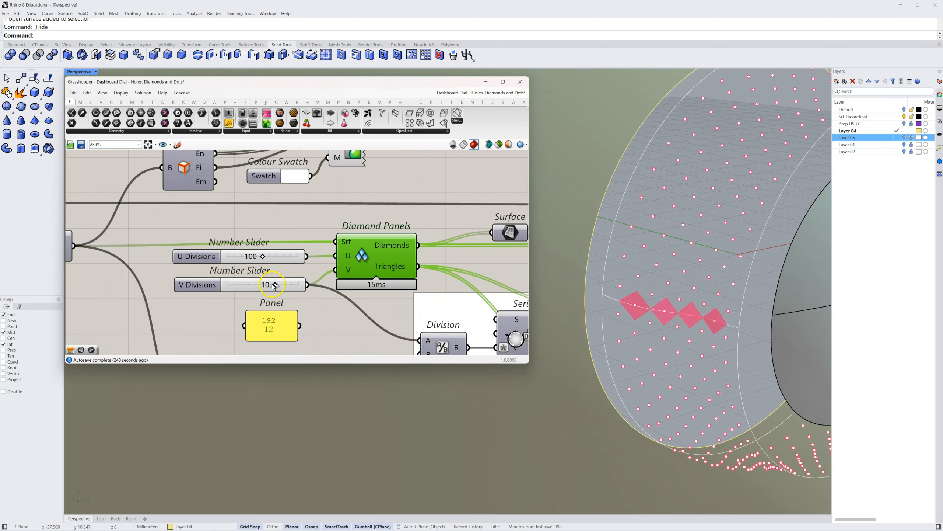
mouse_move(286, 288)
left_mouse_down()
mouse_move(296, 290)
mouse_move(258, 286)
mouse_move(290, 290)
mouse_move(277, 289)
left_mouse_up()
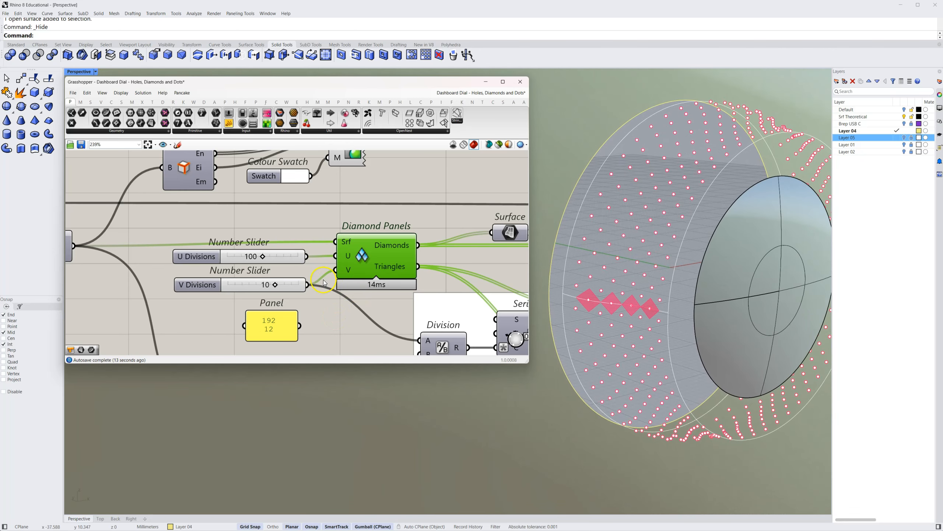
right_click(203, 288)
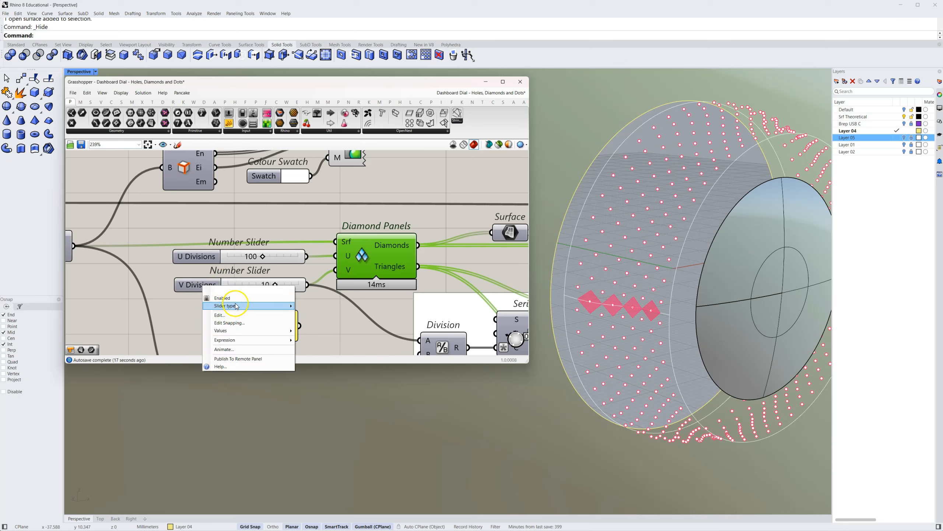
mouse_move(237, 306)
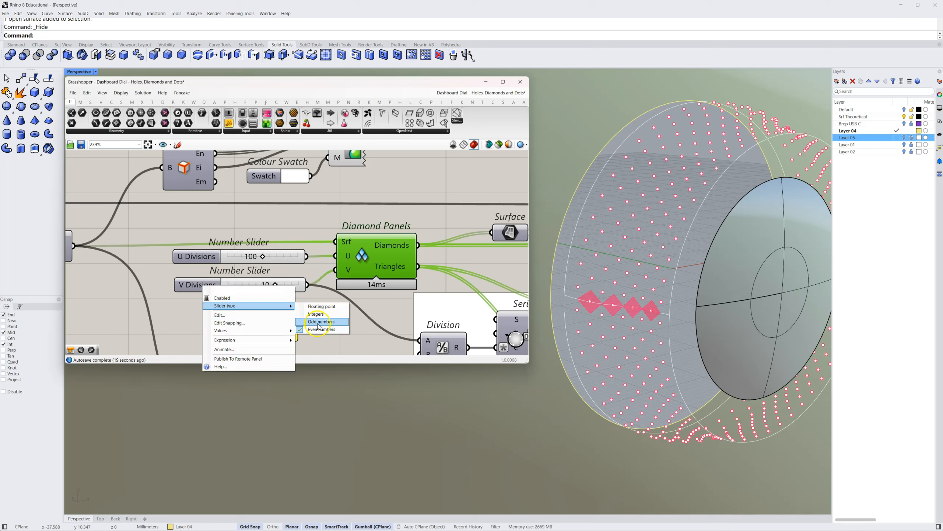
left_click(272, 237)
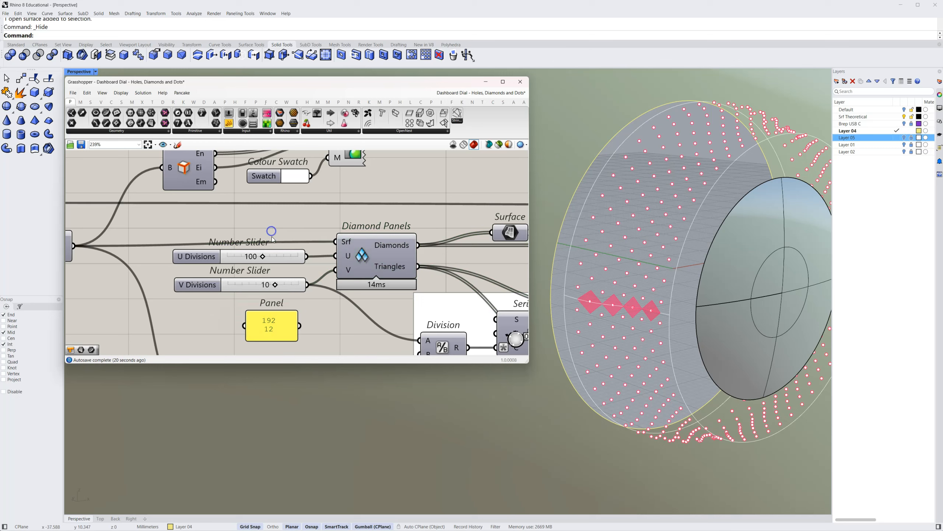
Switch the U Divisions slider to odd numbers at 101 and back to even numbers at 100 to compare the seam panels
left_click(269, 280)
right_click(221, 257)
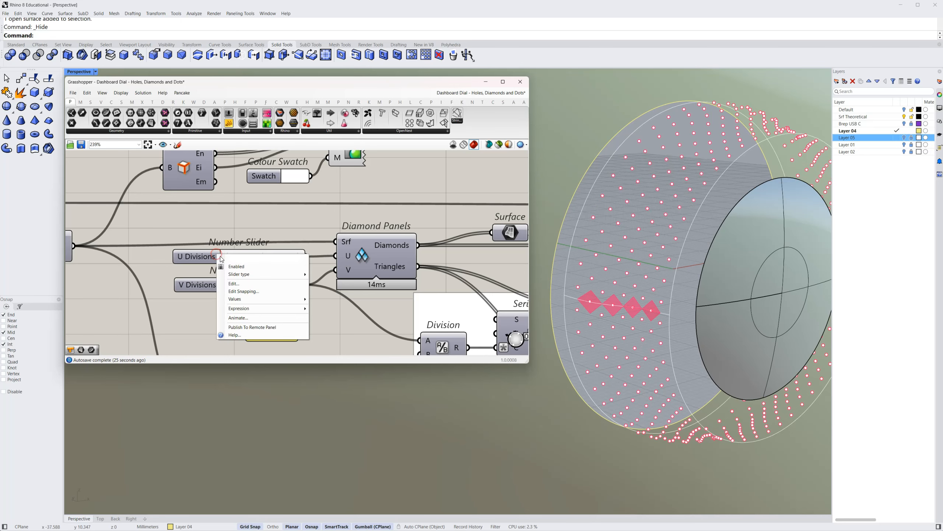
mouse_move(254, 278)
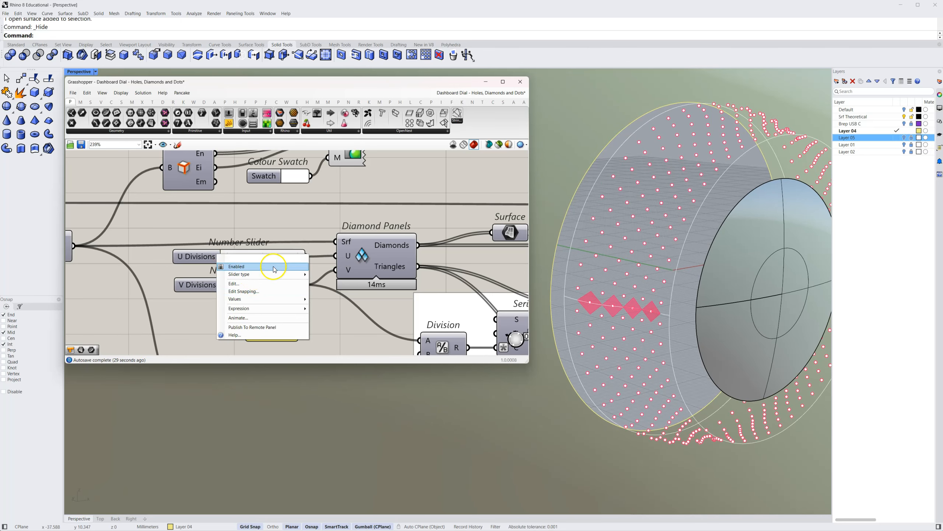
left_click(327, 289)
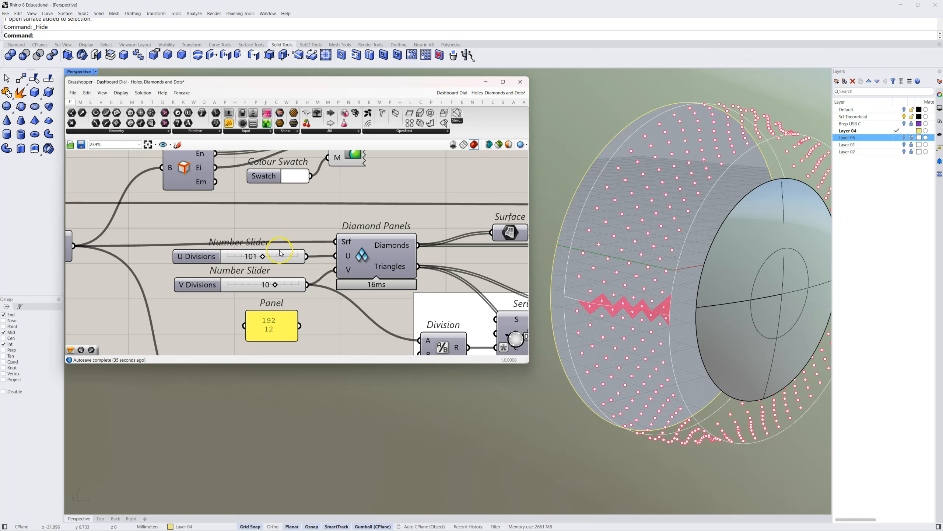
right_click(206, 257)
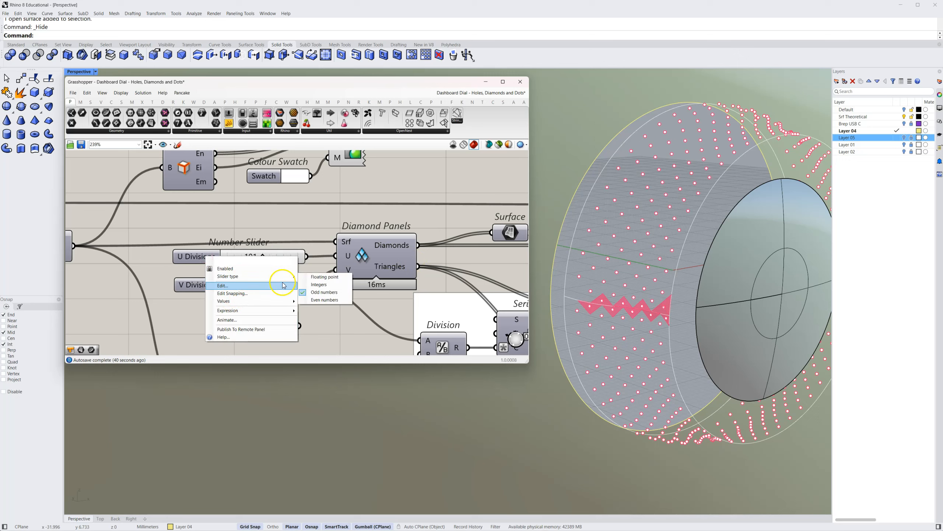
mouse_move(288, 276)
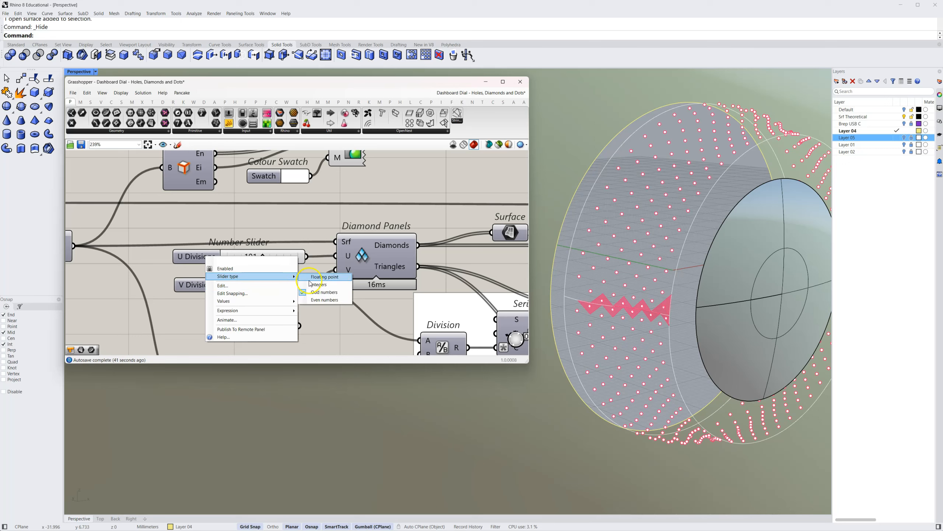
left_click(315, 294)
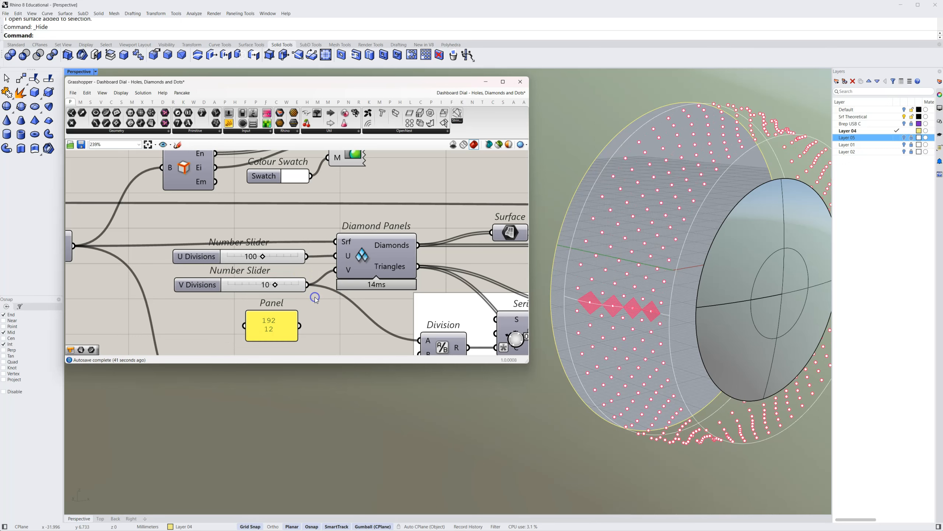
Turn off the preview of the second Cull Index so only the Area centroids are displayed
scroll(349, 320, "down", 5)
right_click_drag(360, 321, 195, 273)
right_click_drag(345, 268, 258, 270)
mouse_move(456, 262)
right_mouse_down()
mouse_move(384, 263)
mouse_move(413, 274)
mouse_move(270, 268)
right_mouse_up()
right_click(352, 289)
left_click(366, 300)
scroll(275, 274, "down", 2)
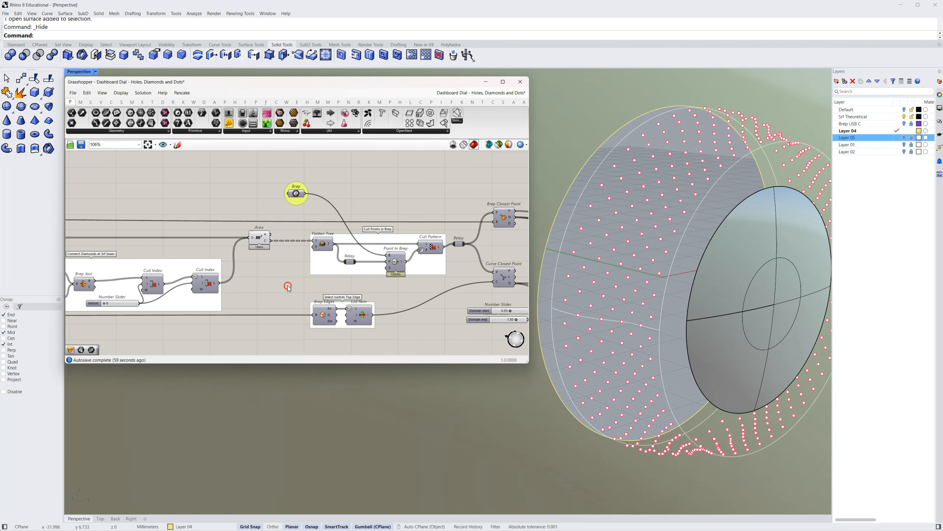
Select Brep Closest Point and inspect its Point output and the connections leading to Circle CNR
right_click_drag(288, 289, 275, 298)
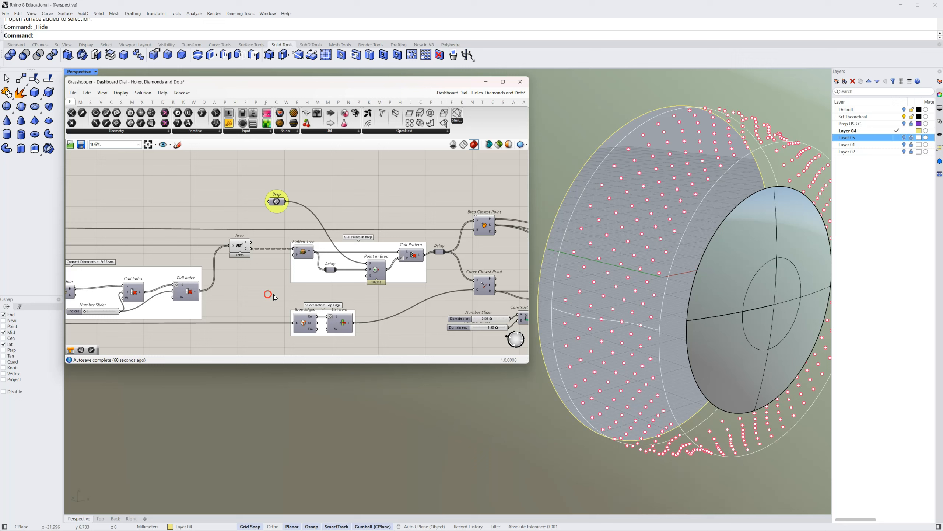
left_click(486, 223)
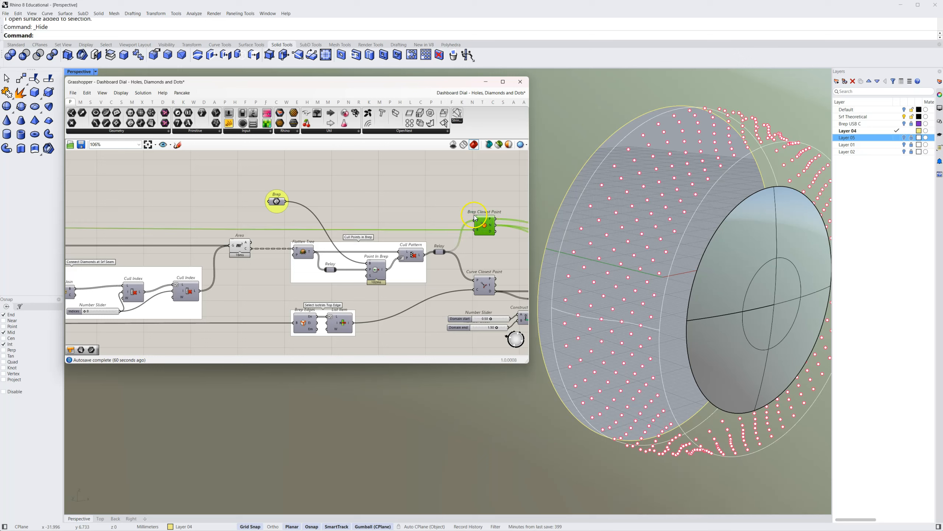
right_click_drag(443, 203, 415, 205)
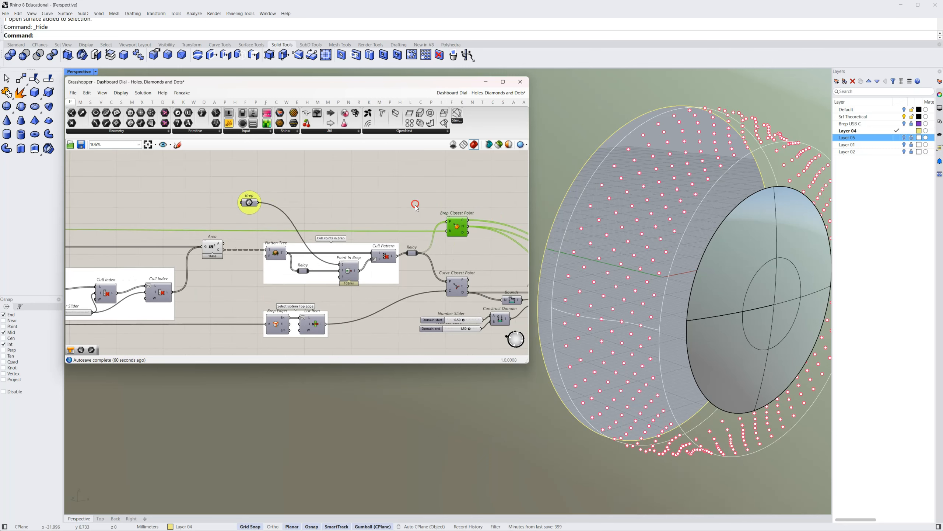
left_click(460, 223)
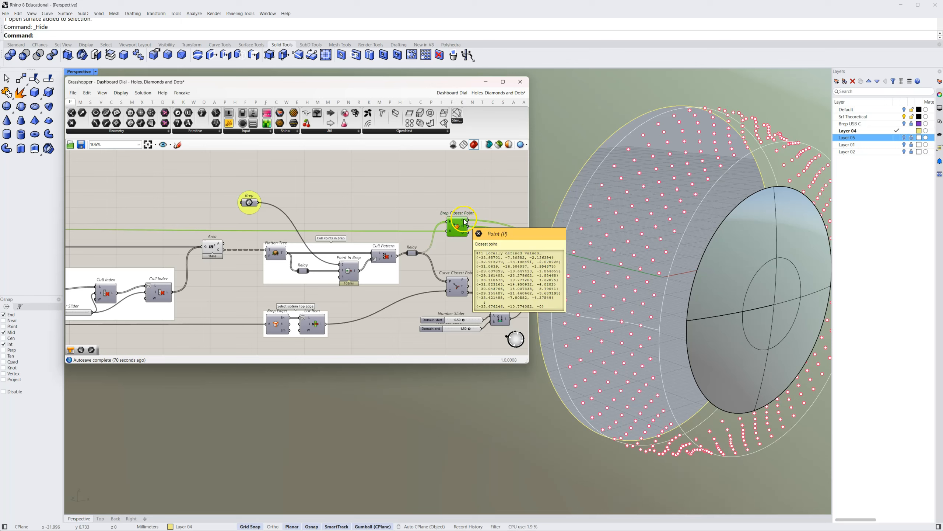
right_click_drag(467, 242, 293, 247)
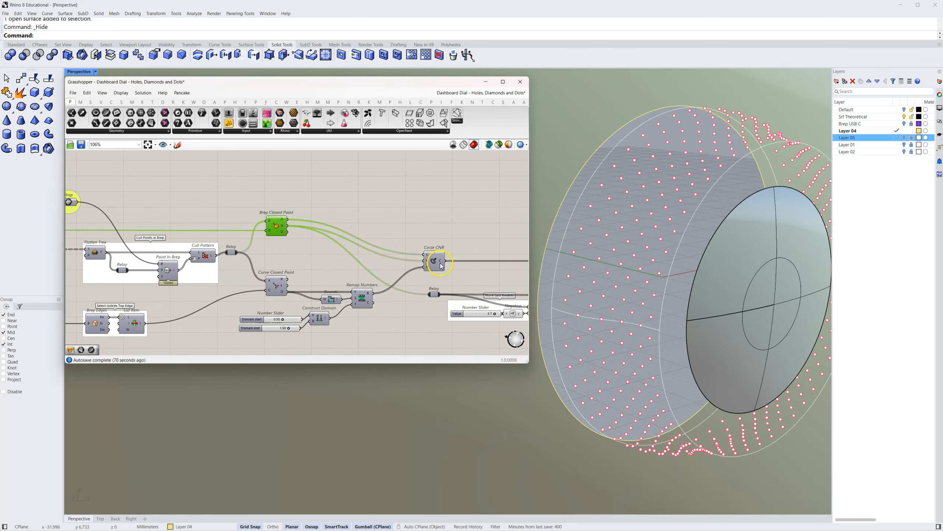
Examine Circle CNR's center, normal and radius inputs and trace them back to Brep Closest Point and Remap Numbers
scroll(441, 266, "up", 5)
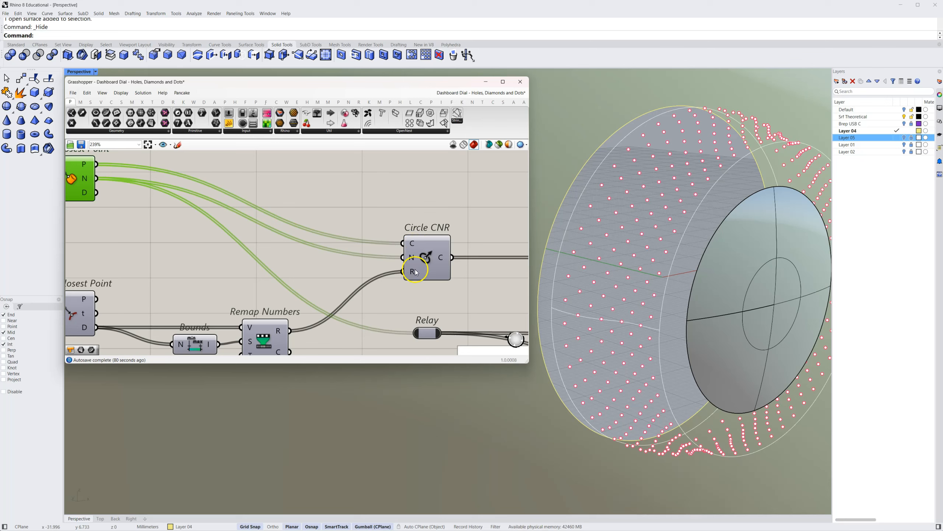
scroll(351, 272, "down", 2)
scroll(351, 273, "down", 1)
right_click_drag(350, 274, 367, 272)
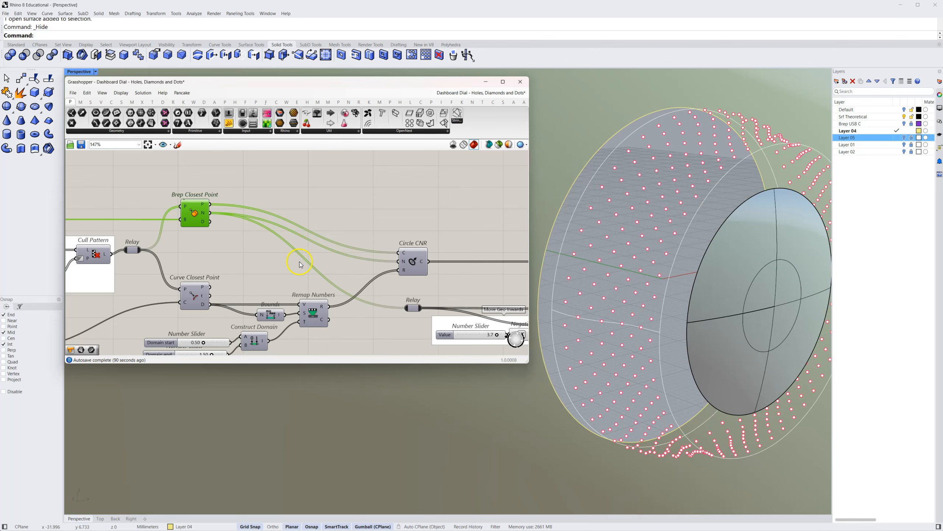
right_click_drag(247, 257, 266, 265)
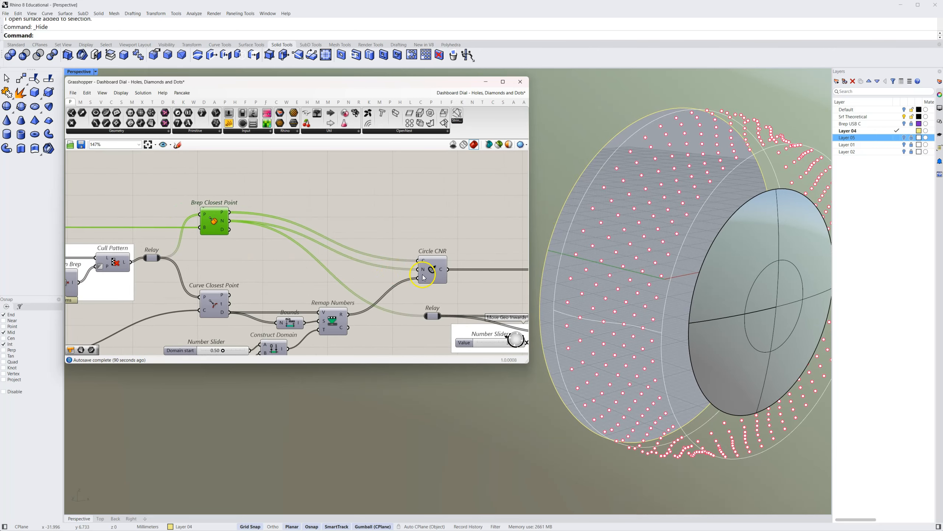
right_click_drag(434, 274, 435, 272)
right_click(432, 267)
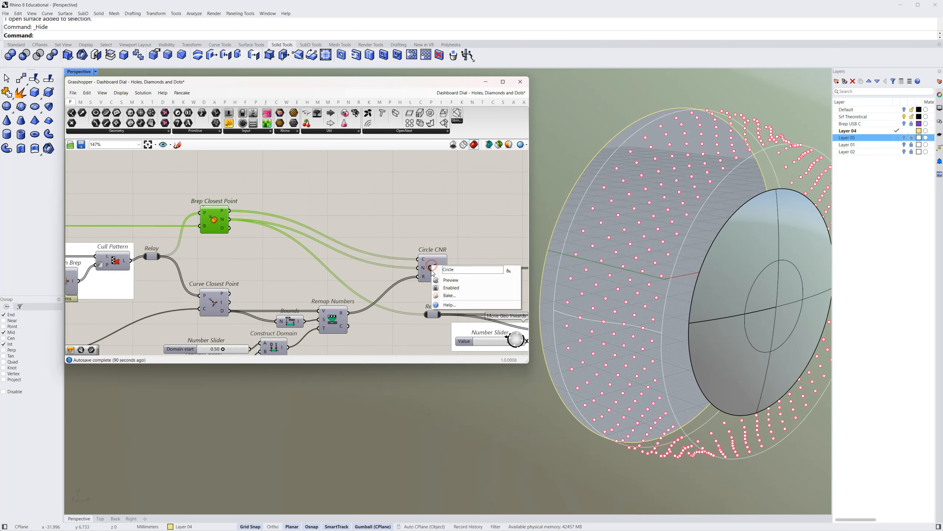
left_click(375, 281)
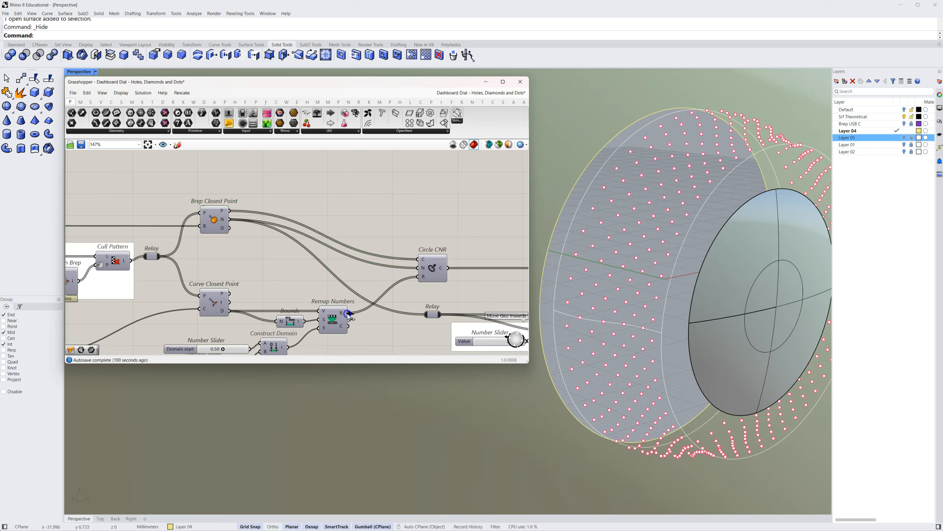
Disconnect Remap Numbers from Circle CNR's radius input and turn on Circle CNR's preview to inspect the equal circles
left_click_drag(358, 304, 417, 279, "ctrl")
right_click(432, 269)
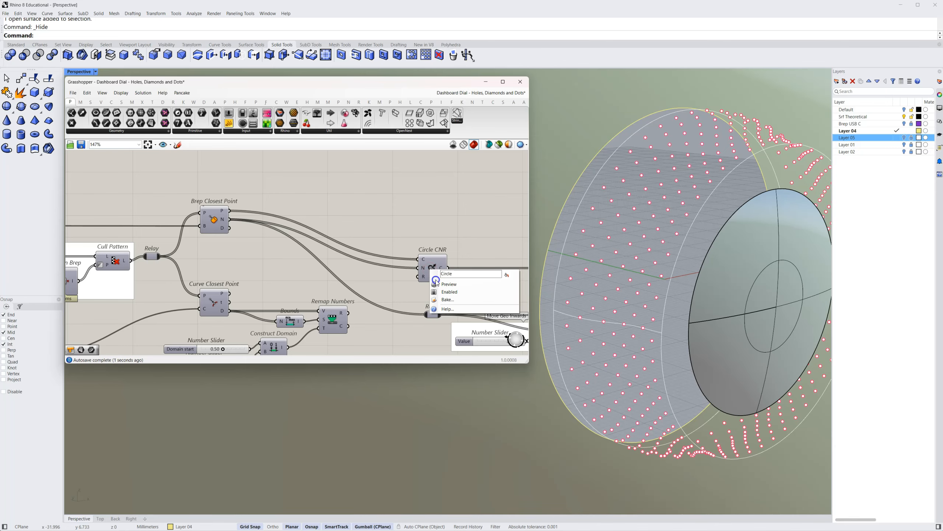
left_click(437, 283)
right_click_drag(619, 201, 543, 276)
scroll(680, 202, "up", 5)
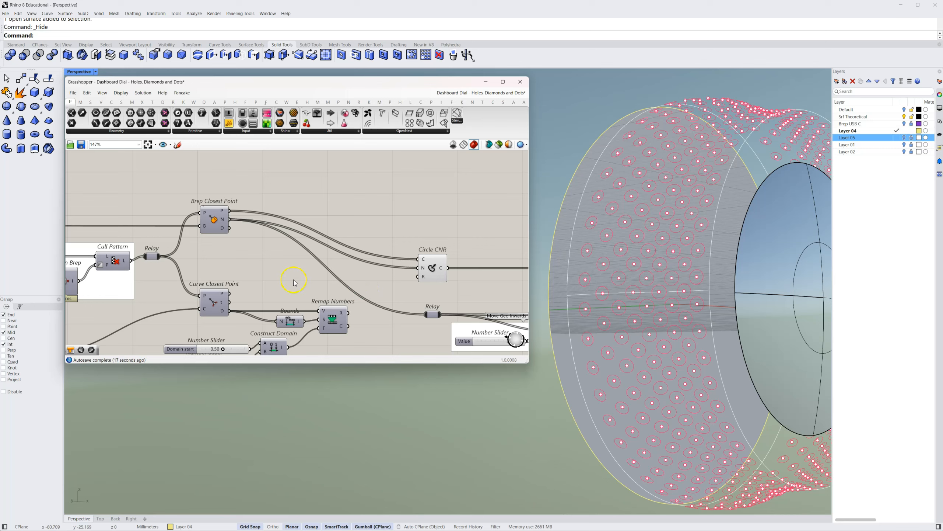
Highlight Curve Closest Point to trace how the culled points and the top edge feed Remap Numbers
scroll(293, 282, "down", 3)
right_click_drag(295, 277, 376, 273)
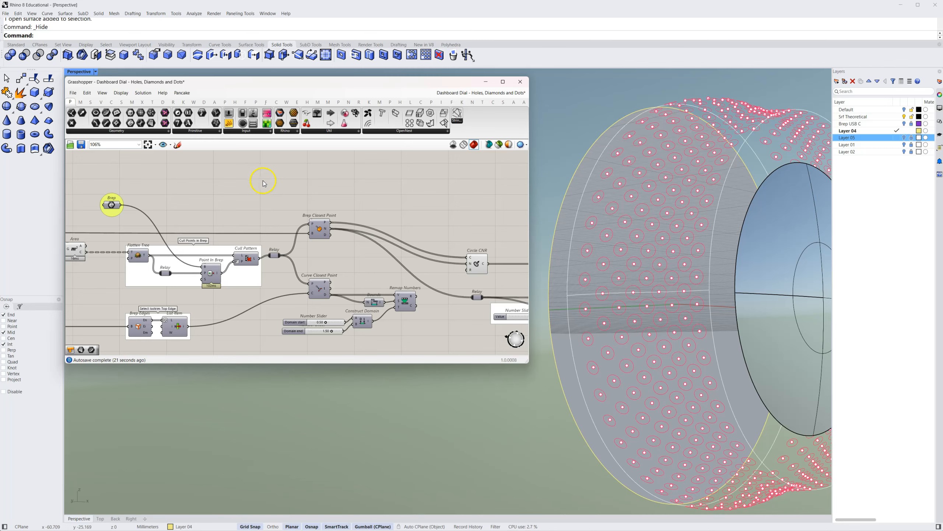
right_click_drag(337, 279, 315, 254)
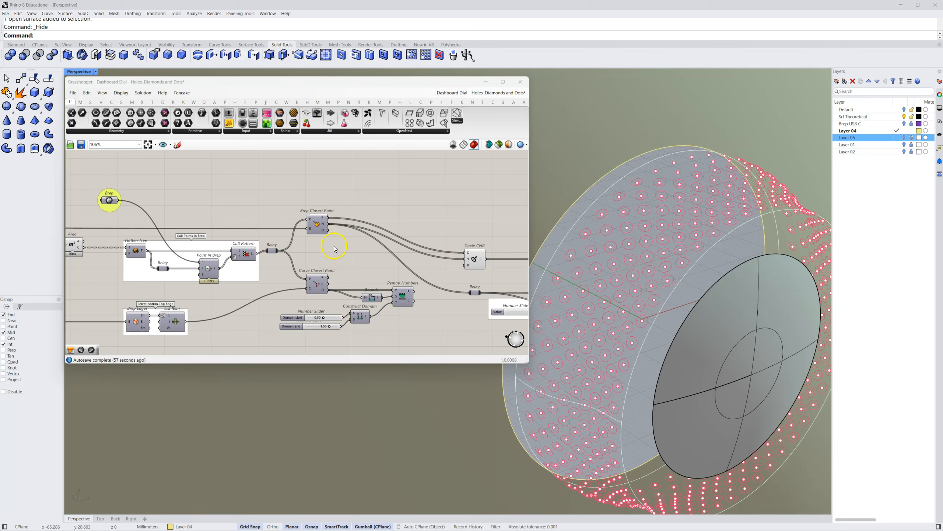
right_click_drag(334, 248, 321, 253)
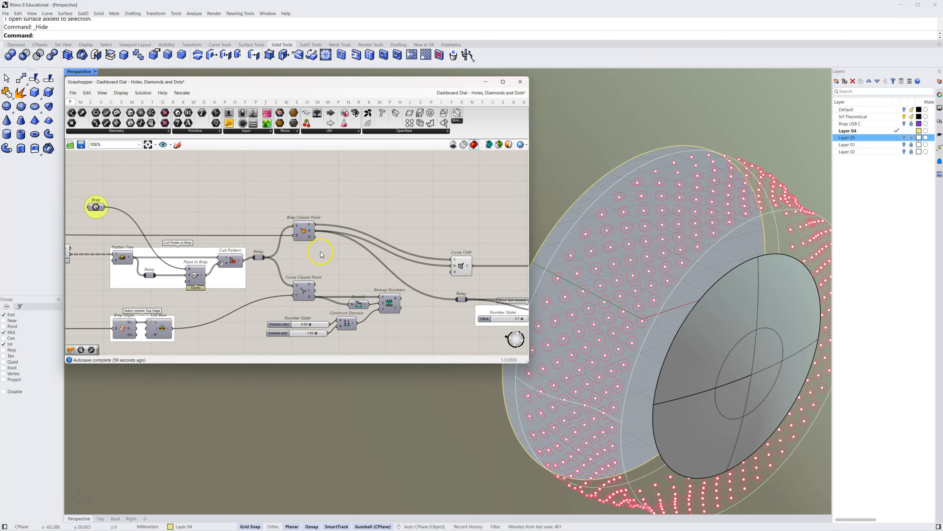
left_click(305, 291)
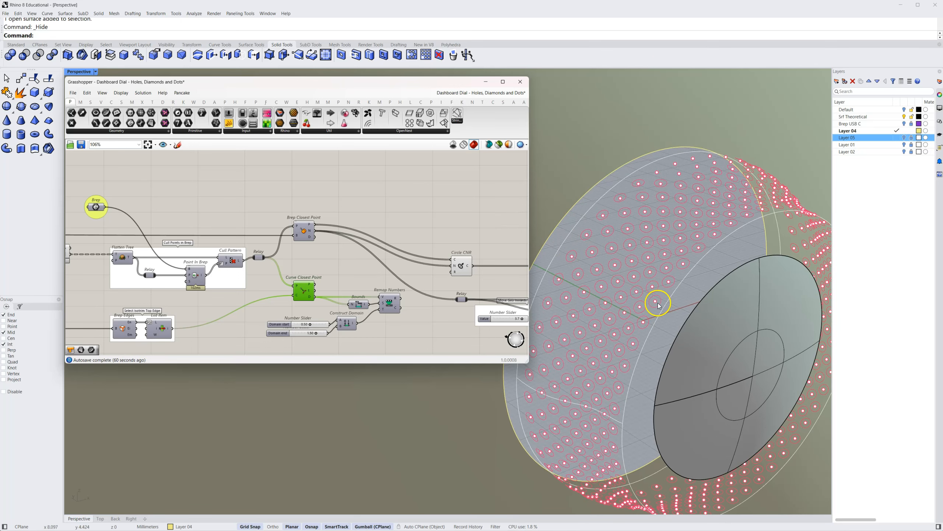
Trace the top-edge branch upstream past the diamond panels to Isotrim and highlight Isotrim's connections
right_click_drag(140, 320, 267, 307)
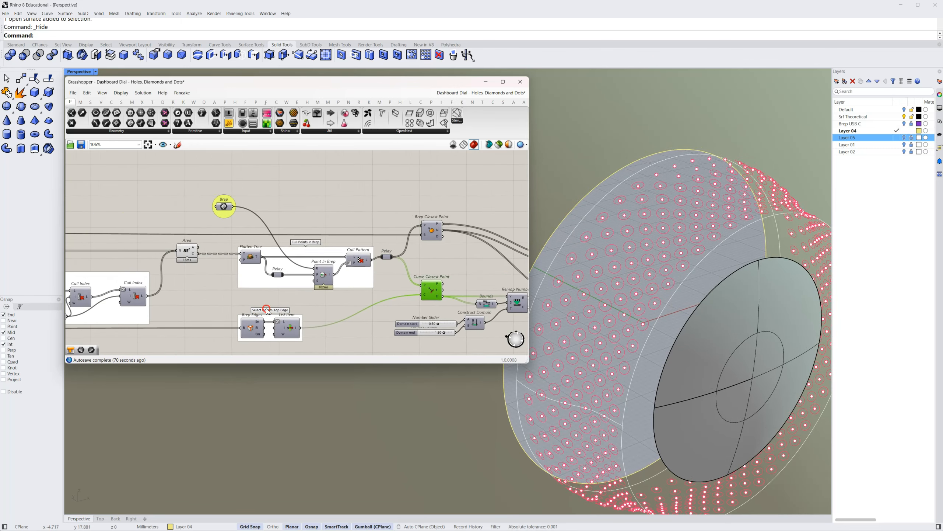
right_click_drag(190, 322, 479, 296)
right_click_drag(181, 300, 312, 321)
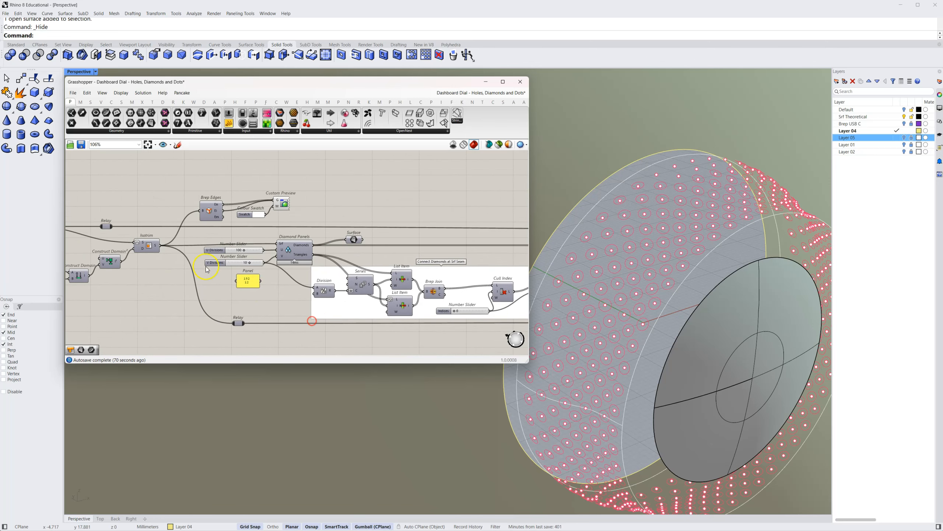
left_click(144, 247)
scroll(148, 249, "up", 1)
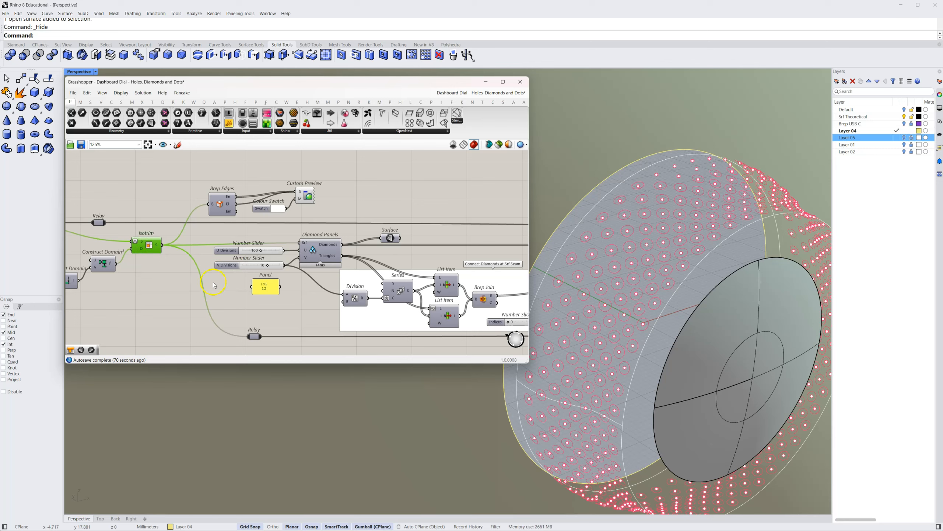
Turn on Brep Edges' preview to inspect the trimmed surface's edges, and turn the preview off again
right_click_drag(355, 343, 155, 327)
left_click(308, 317)
right_click(309, 316)
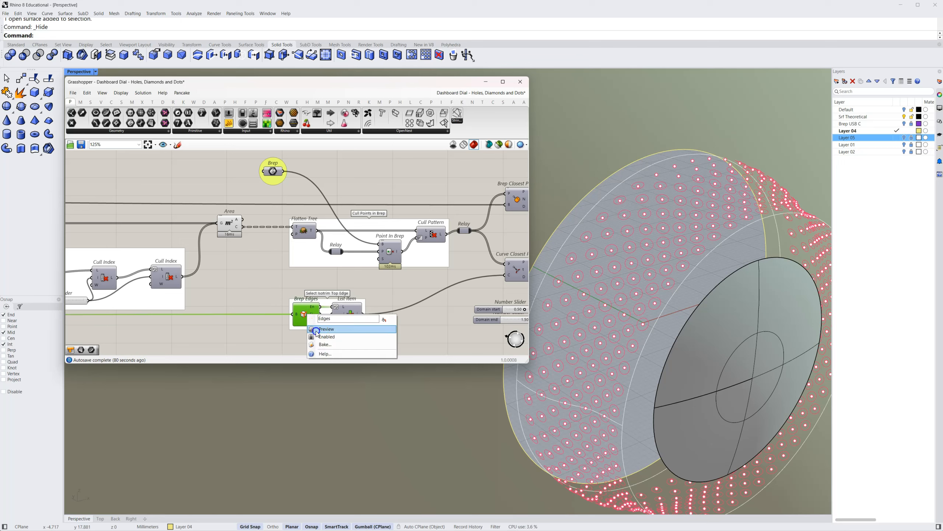
left_click(314, 328)
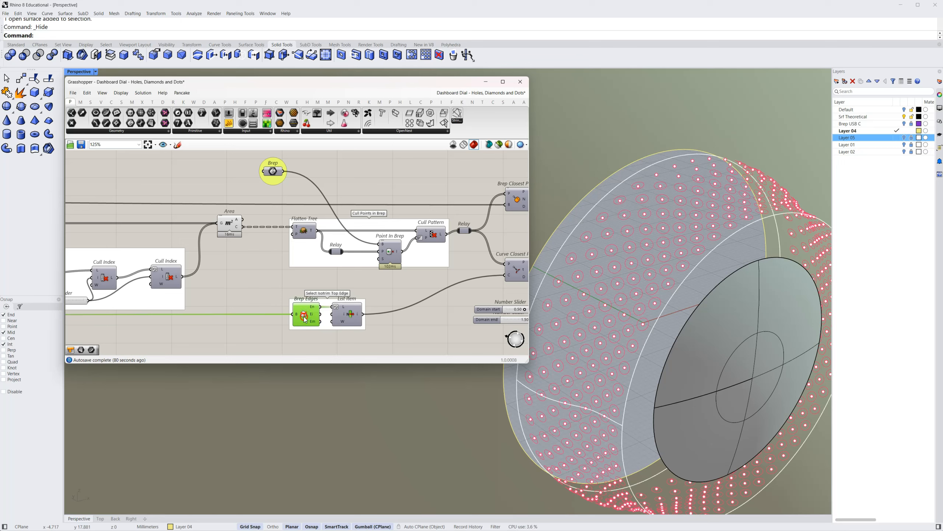
right_click(304, 319)
left_click(307, 331)
Preview List Item to inspect the edge it selects from Brep Edges, and switch the preview back off
left_click(343, 319)
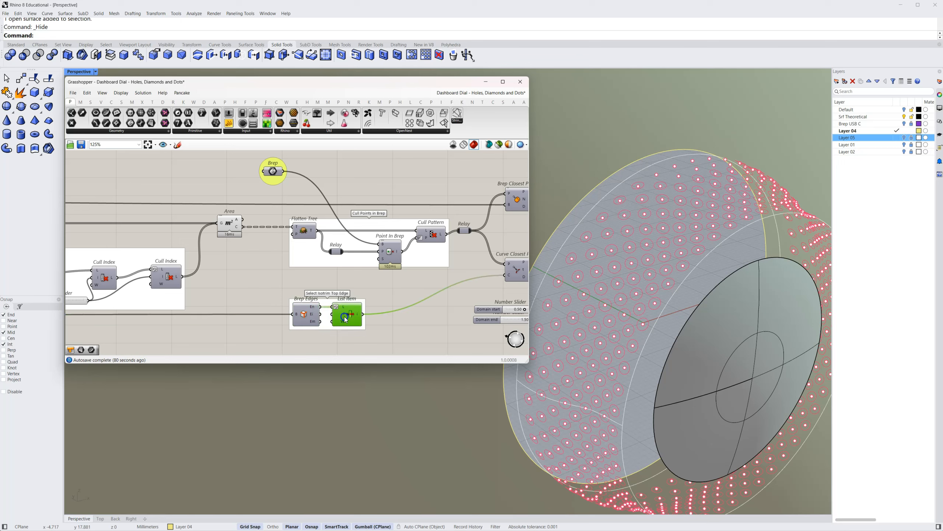
right_click(345, 319)
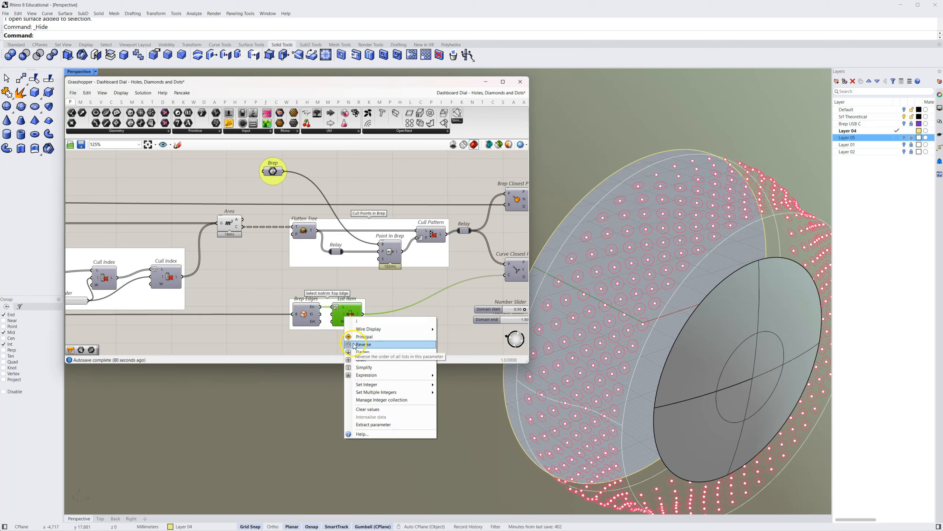
left_click(380, 301)
right_click(356, 310)
left_click(381, 291)
left_click(345, 314)
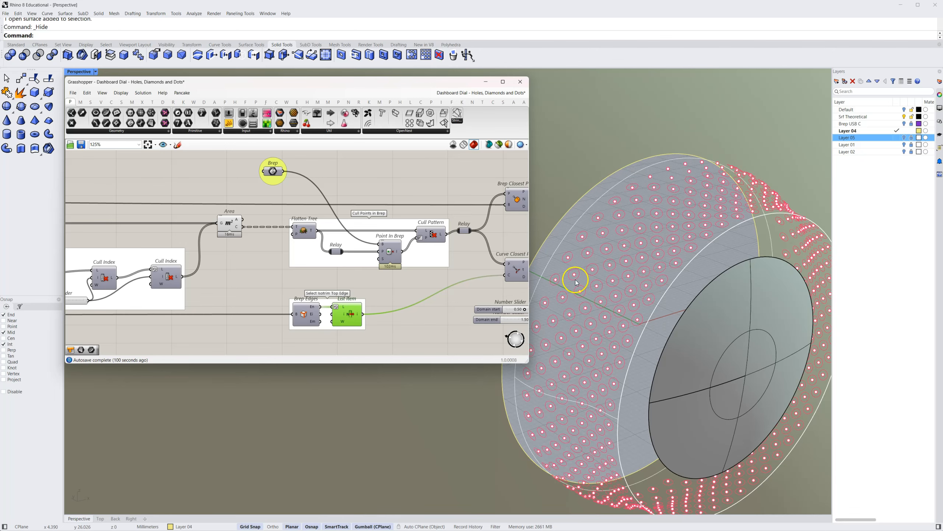
right_click_drag(404, 328, 328, 324)
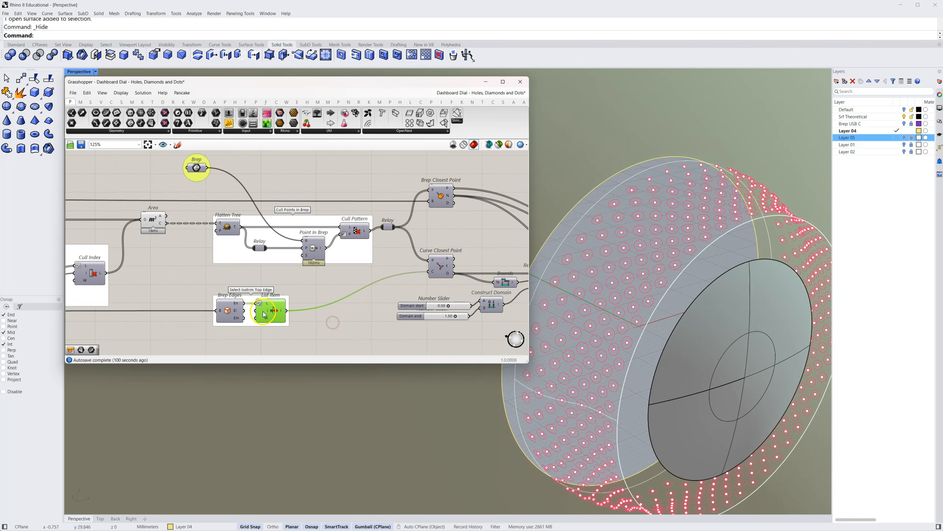
right_click(271, 310)
left_click(284, 330)
Examine Curve Closest Point's Distance output and how Bounds and the domain sliders feed Remap Numbers
right_click_drag(374, 303, 224, 302)
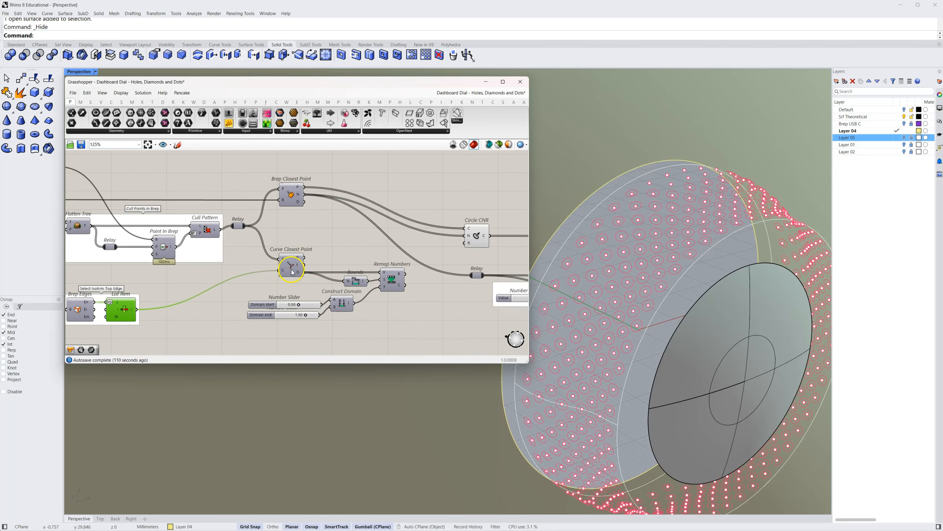
mouse_move(301, 274)
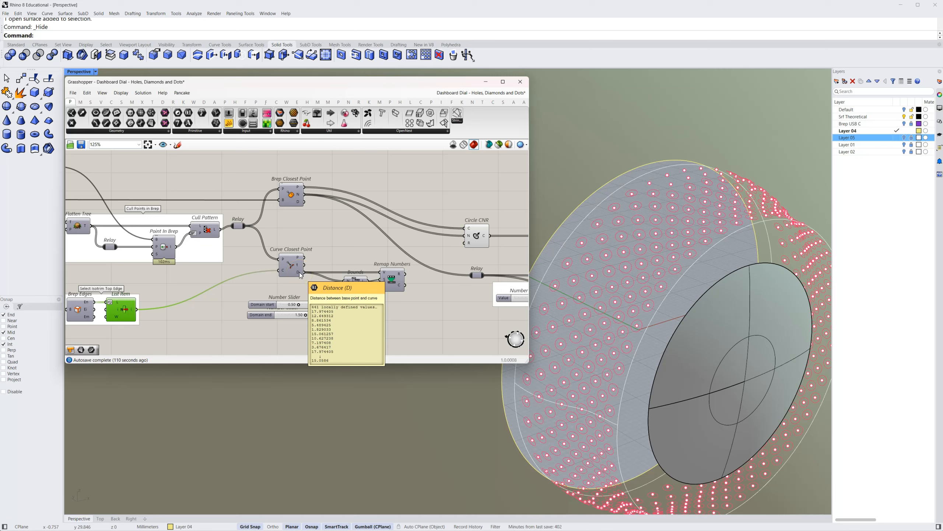
left_click(337, 271)
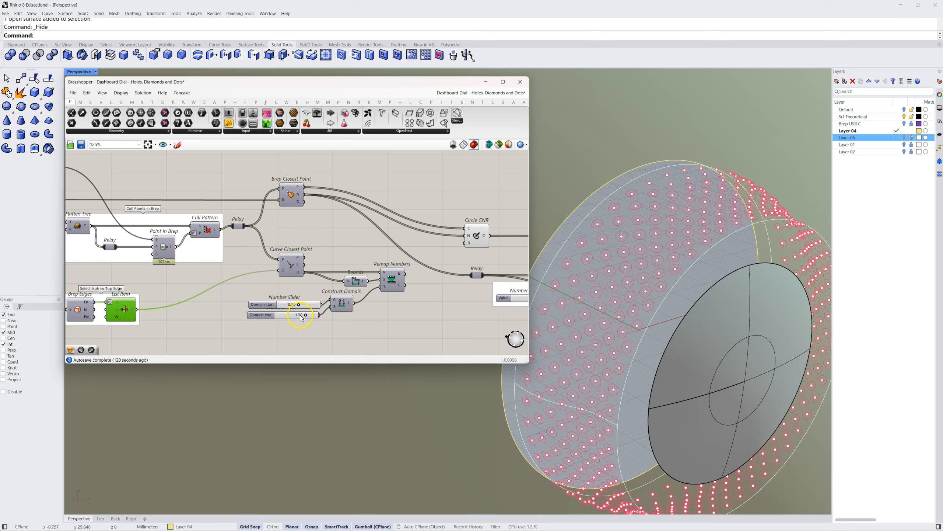
left_click(342, 317)
Reconnect Remap Numbers to Circle CNR's radius input and inspect the circle sizes across the dial surface
left_click_drag(427, 263, 467, 248)
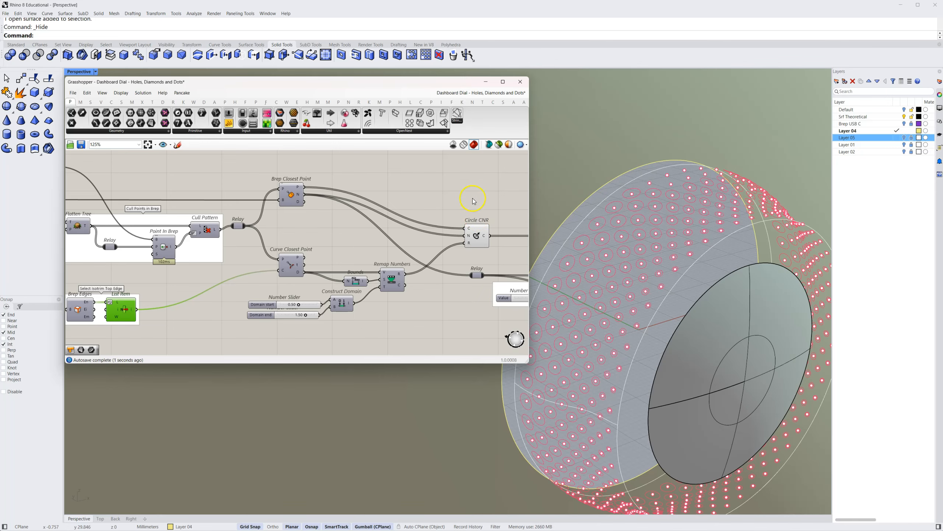
scroll(651, 312, "up", 3)
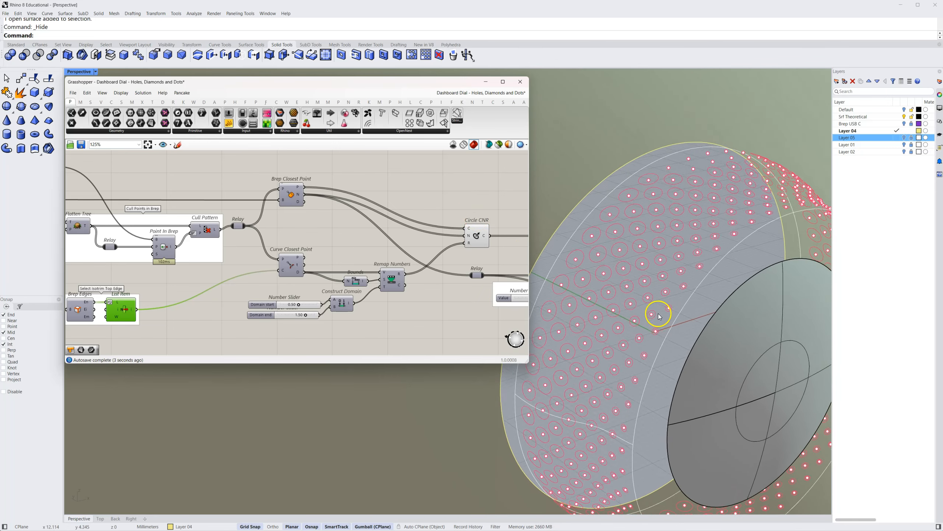
scroll(660, 316, "up", 3)
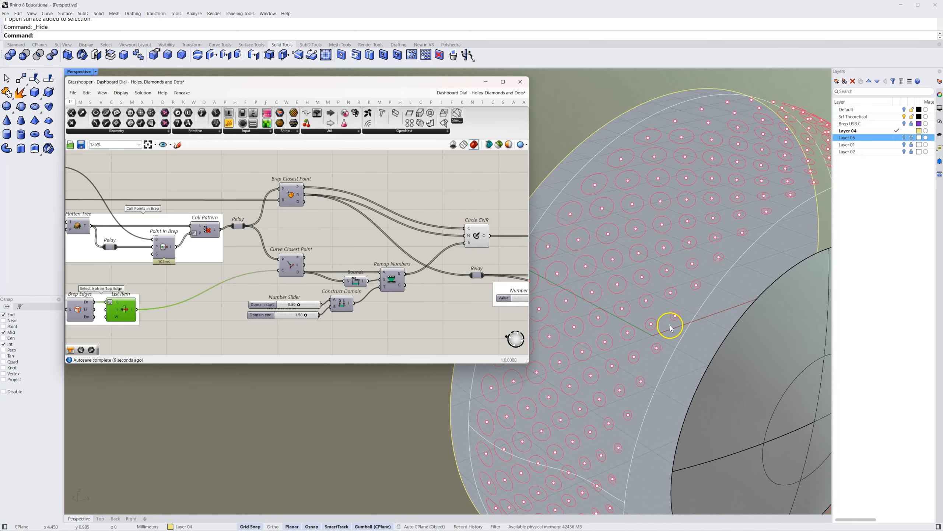
scroll(669, 310, "down", 2)
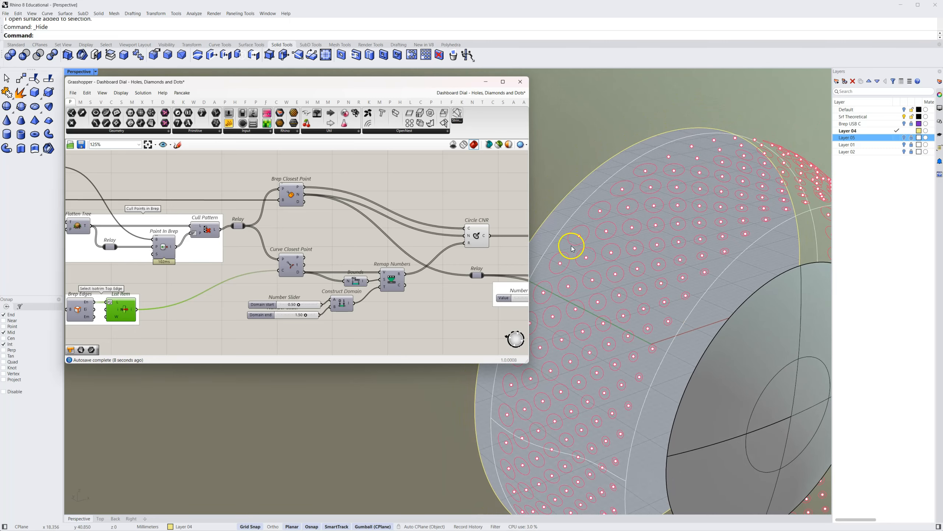
scroll(582, 248, "up", 2)
Show the Default layer and bring the slot-shaped curves on the dial surface into view
right_click_drag(598, 238, 438, 301)
right_click_drag(225, 280, 303, 302)
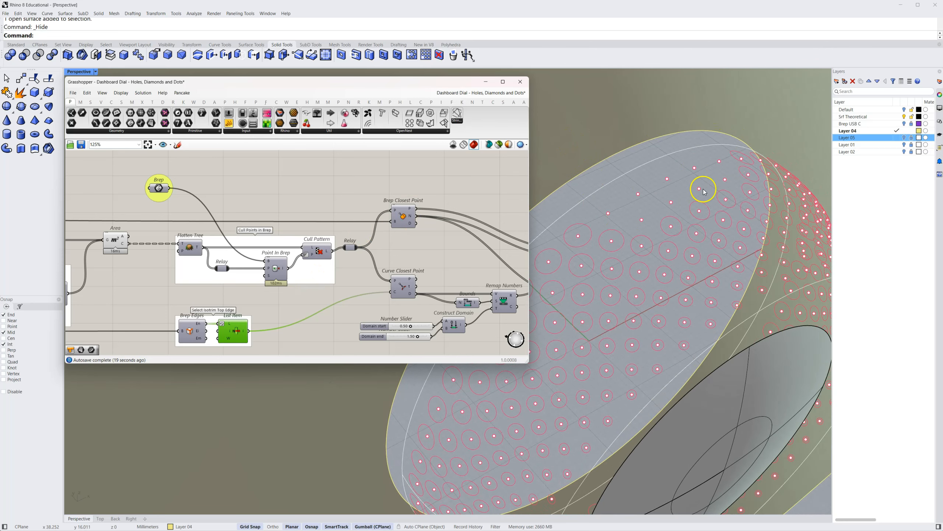
left_click(904, 109)
right_click_drag(768, 162, 666, 320)
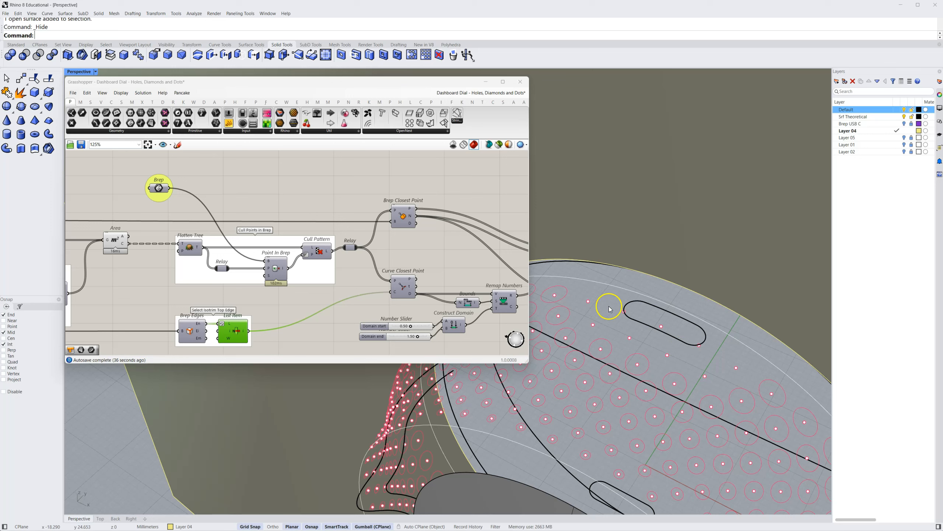
right_click_drag(746, 350, 427, 262)
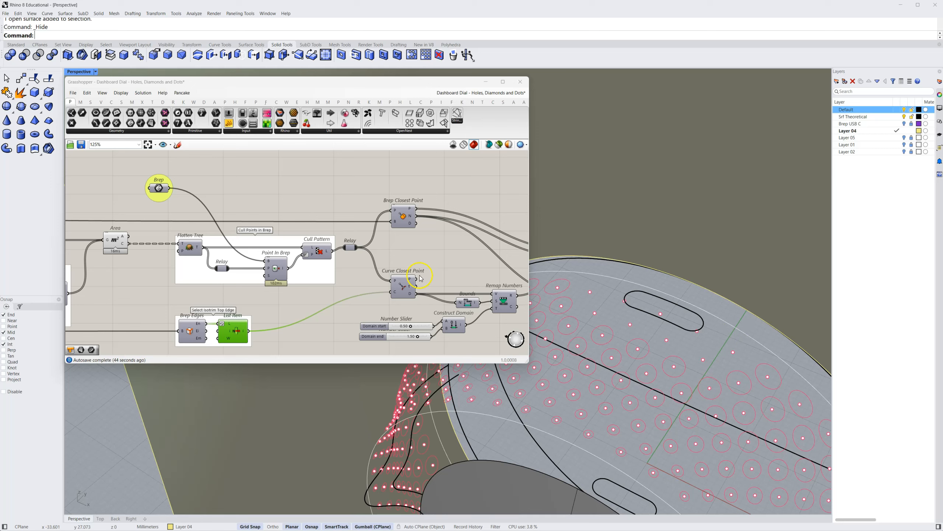
Highlight the Cull Points in Brep group and compare Area's Centroid output with Brep Closest Point's Point input
right_click_drag(317, 299, 366, 291)
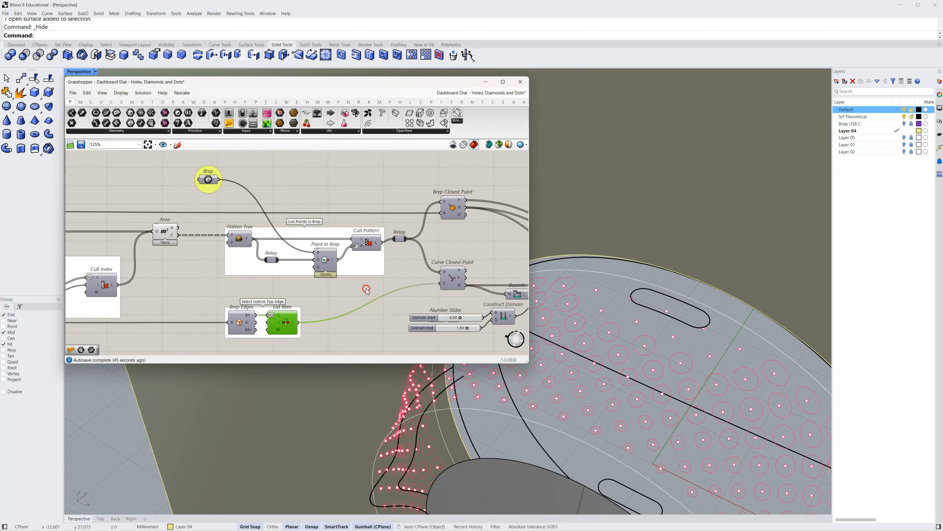
left_click(369, 265)
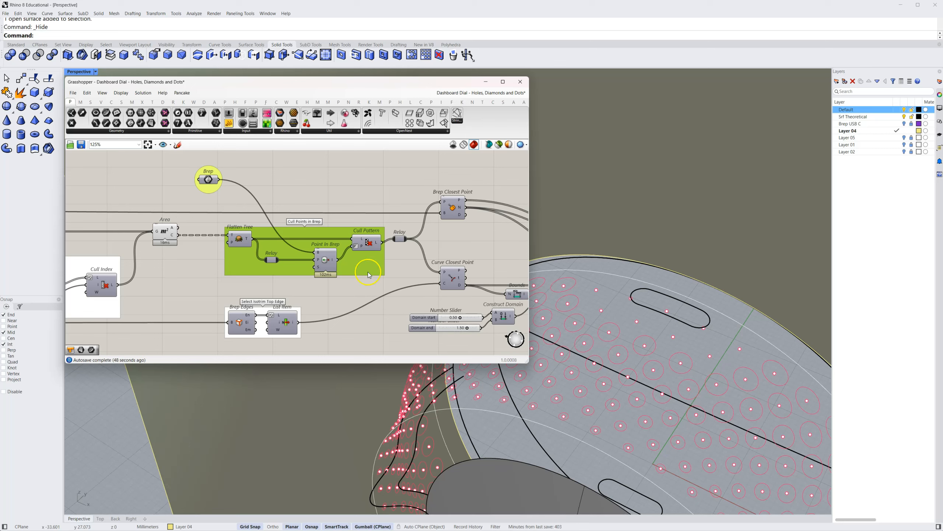
scroll(366, 272, "up", 1)
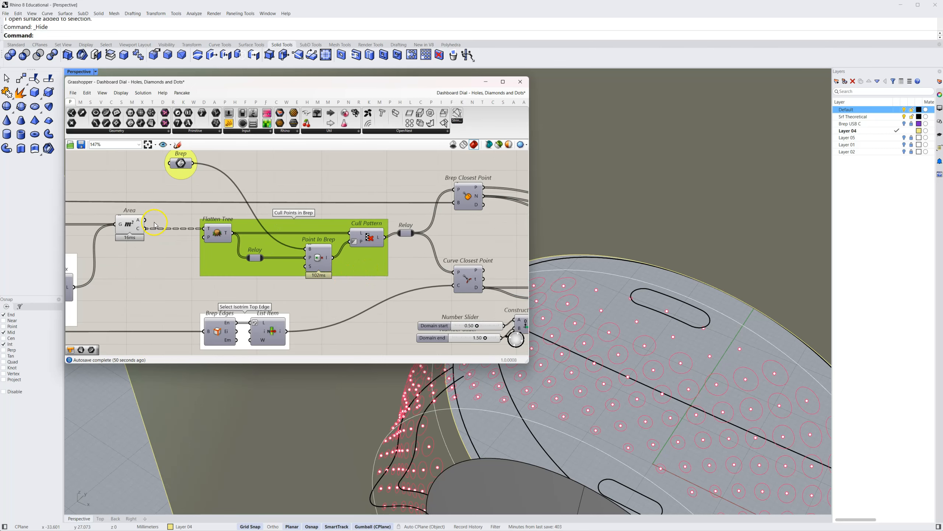
mouse_move(142, 232)
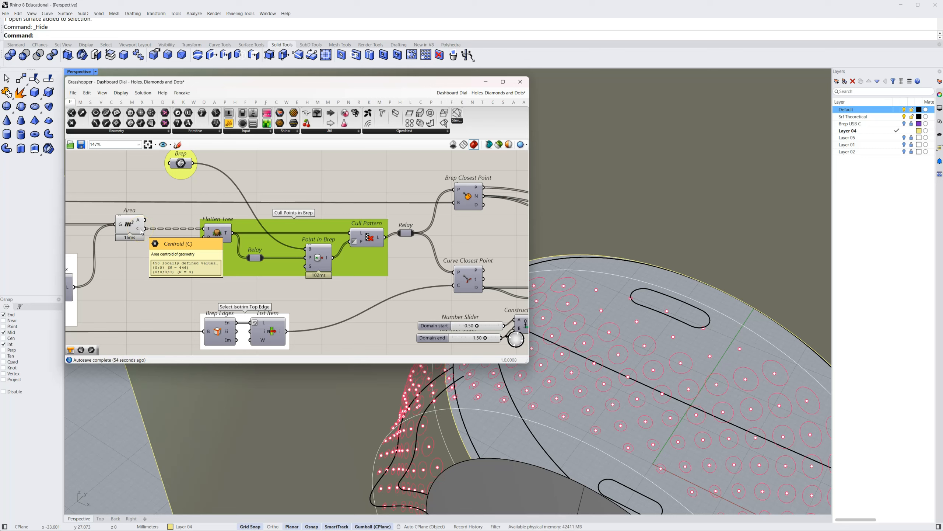
left_click(148, 236)
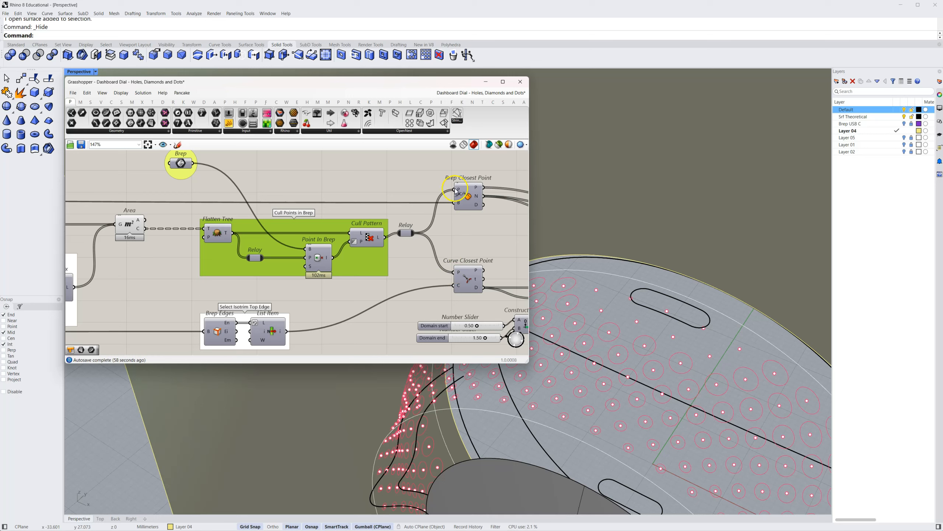
mouse_move(459, 192)
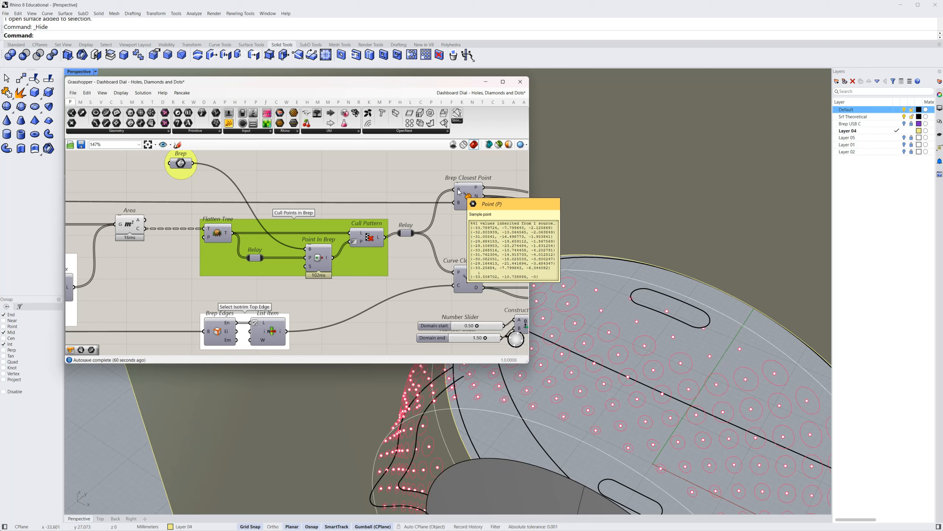
left_click(425, 183)
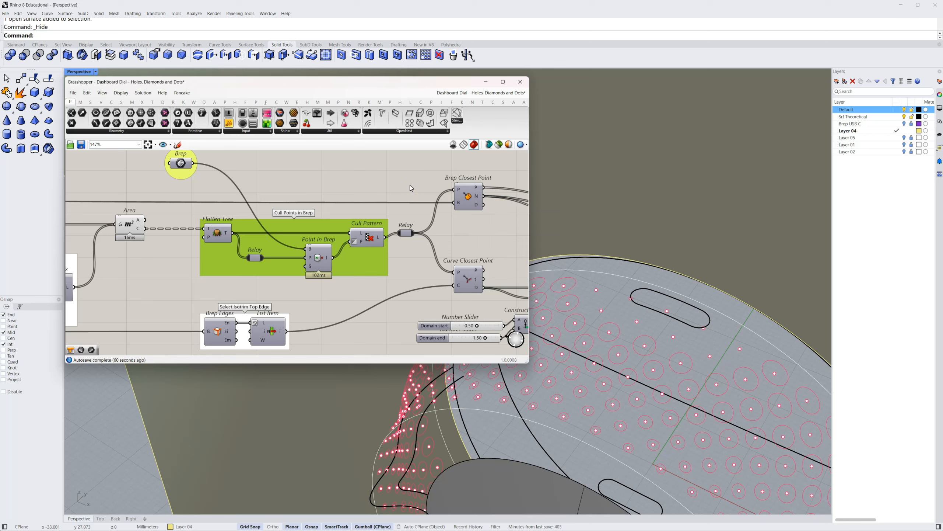
left_click(360, 258)
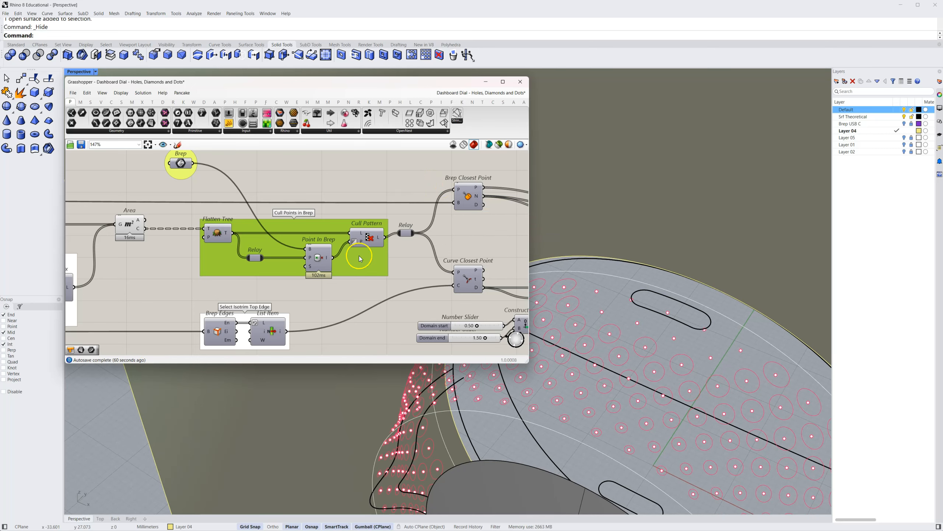
Select the Brep parameter feeding Point In Brep, show the Brep USB C layer to inspect its solid, and hide the layer again
right_click_drag(205, 187, 211, 201)
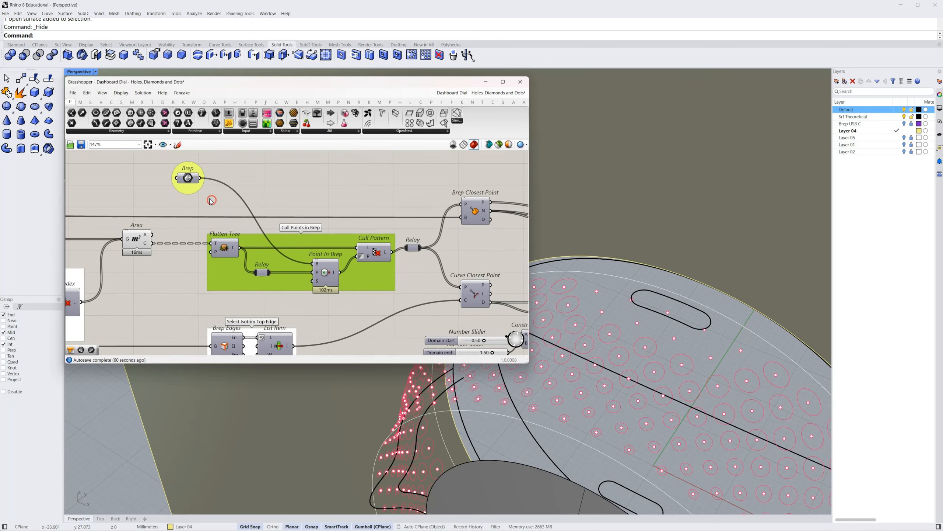
left_click(188, 180)
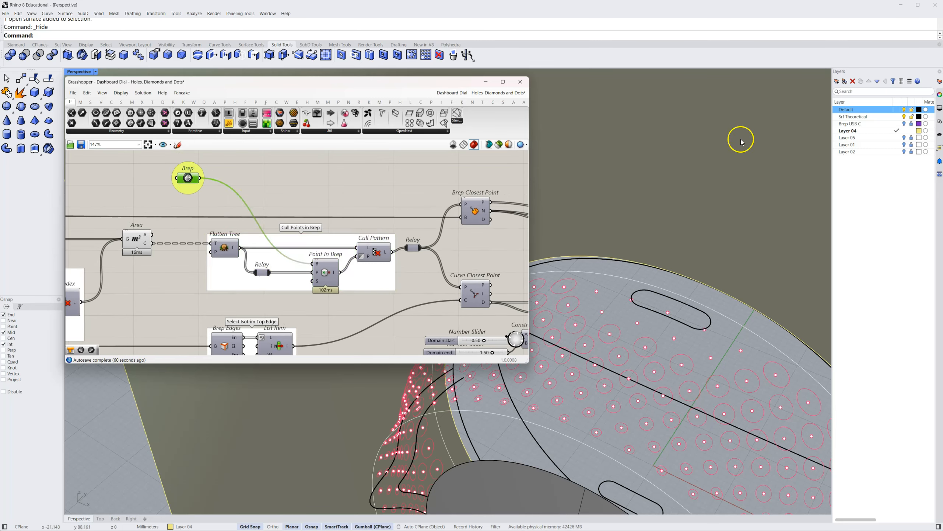
left_click(904, 124)
right_click_drag(669, 235, 730, 280)
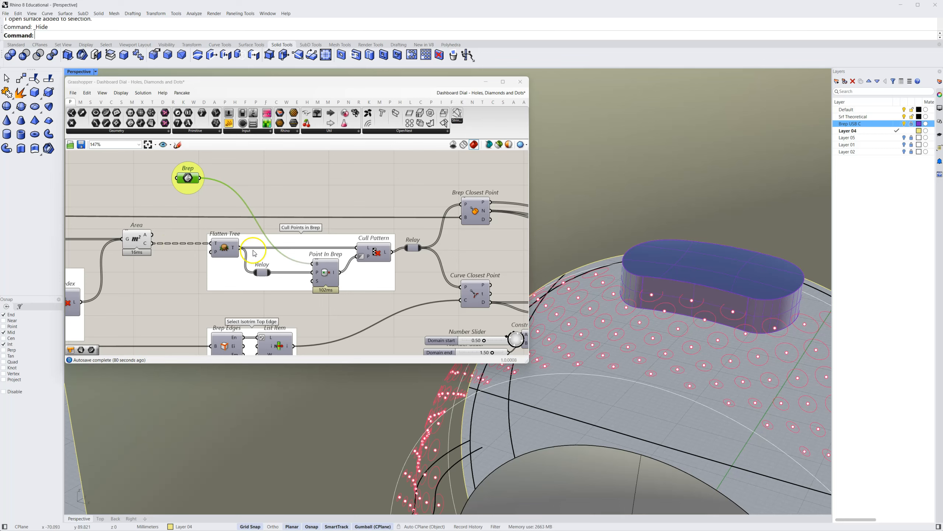
right_click_drag(358, 230, 326, 222)
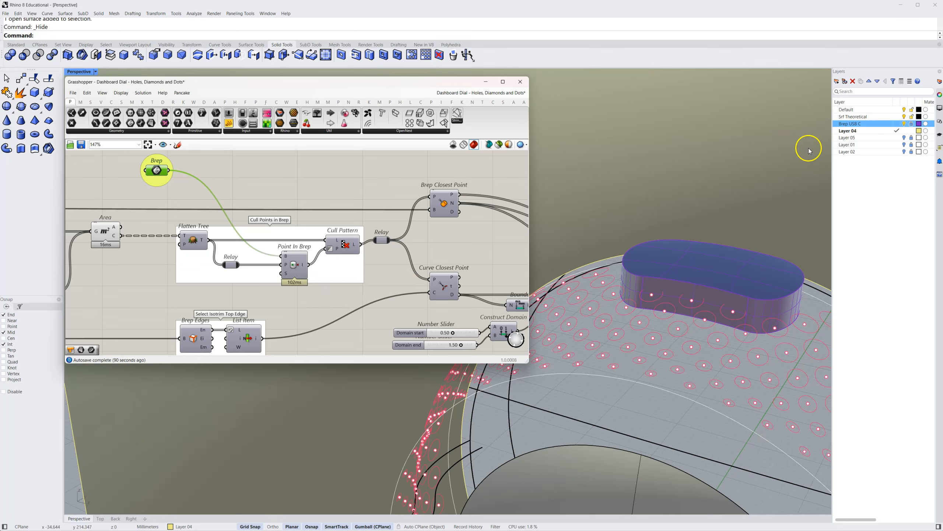
left_click(904, 124)
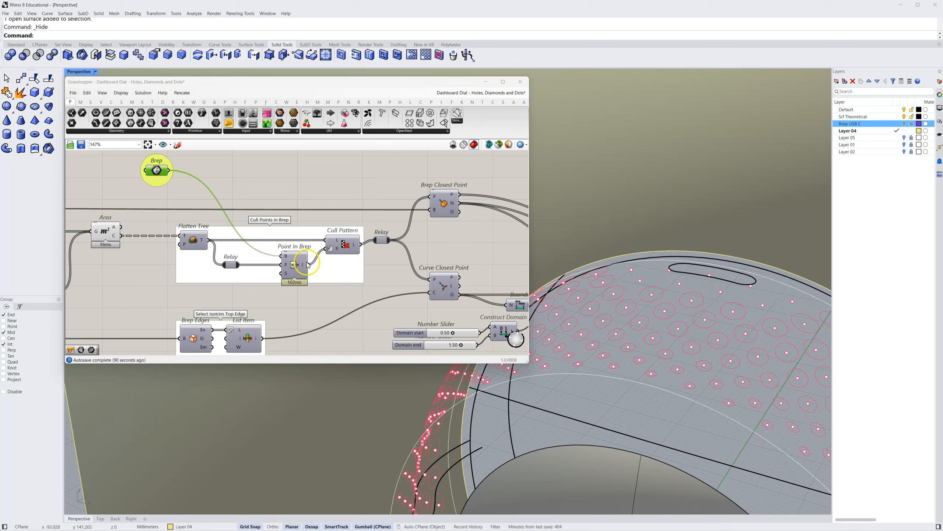
Turn off Invert on Cull Pattern's P input and inspect which circles are drawn around the USB-C slot
mouse_move(303, 267)
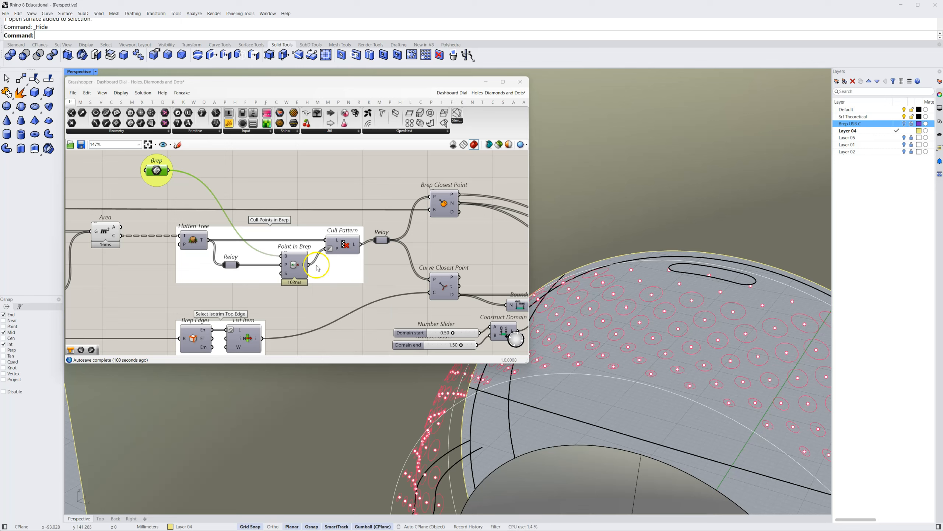
left_click(337, 248)
mouse_move(338, 249)
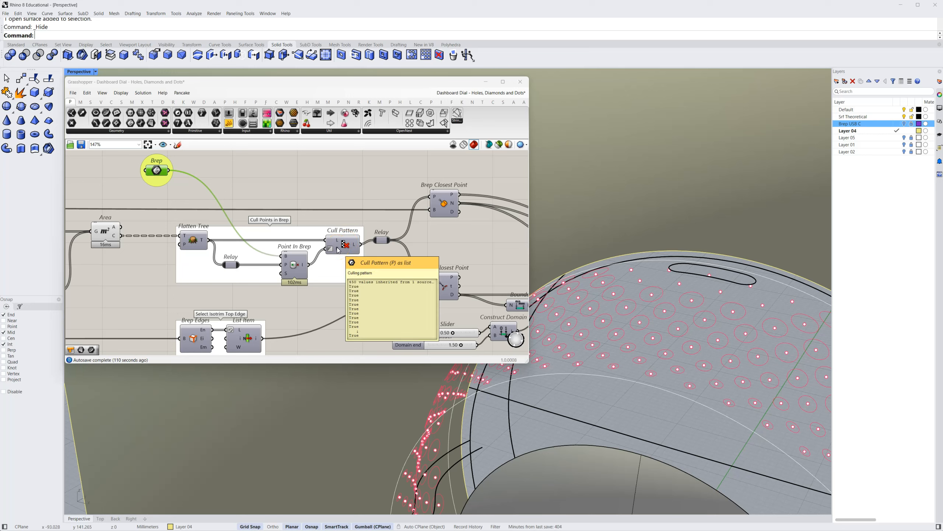
right_click(338, 250)
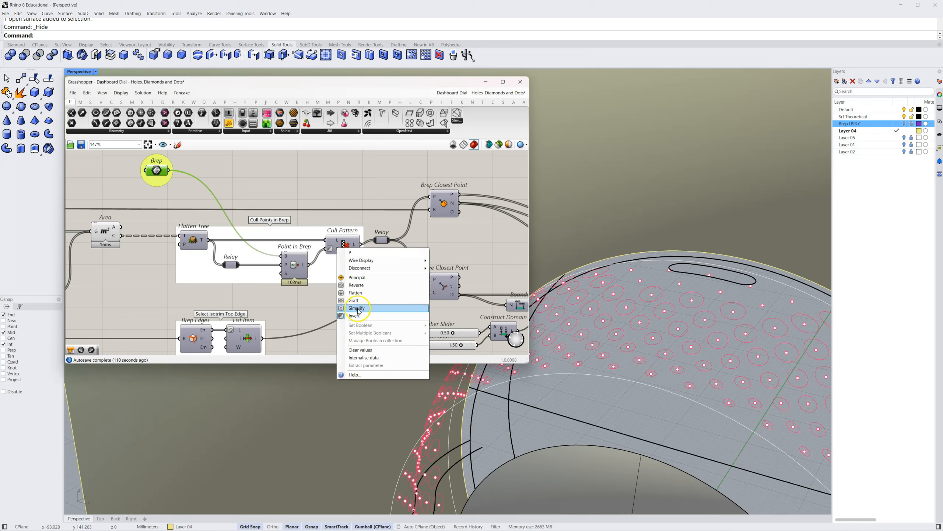
left_click(370, 317)
left_click(368, 265)
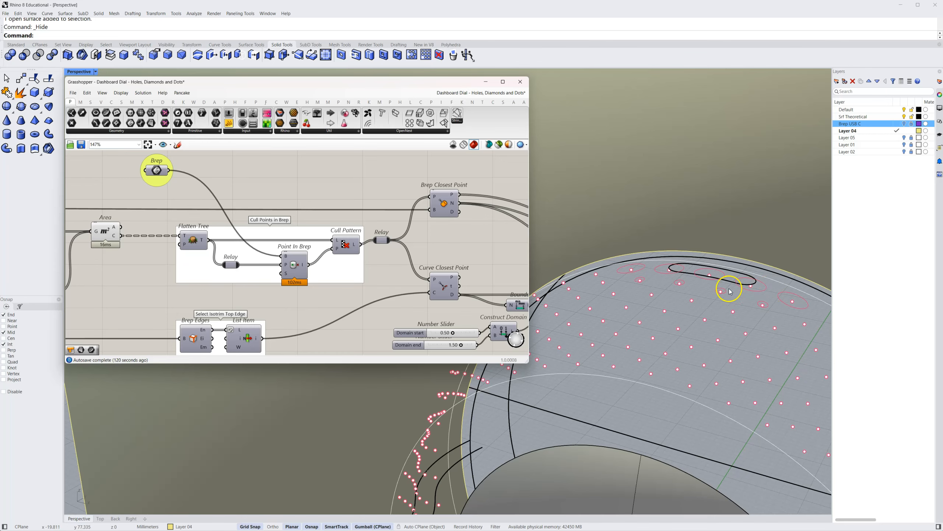
scroll(724, 305, "up", 3)
right_click_drag(707, 340, 711, 339)
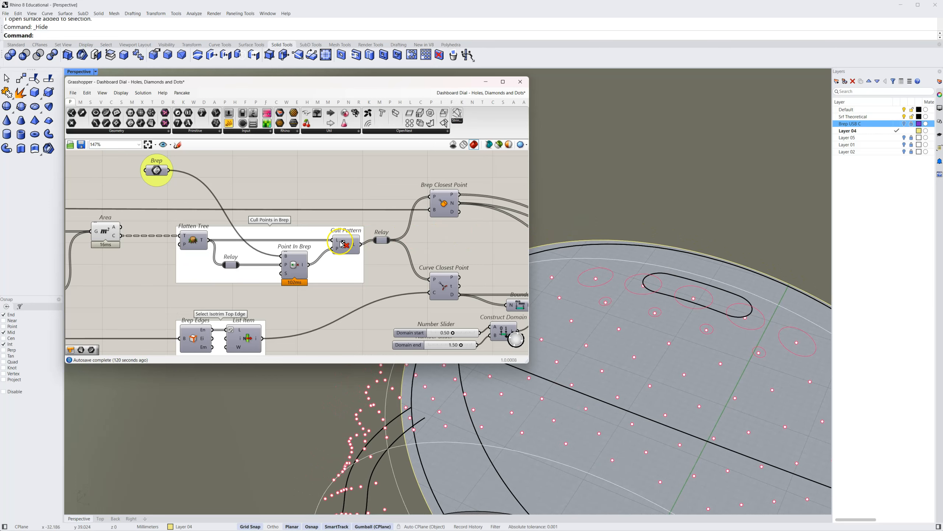
Turn Invert back on for Cull Pattern's P input and inspect the circles around the slot
right_click(337, 253)
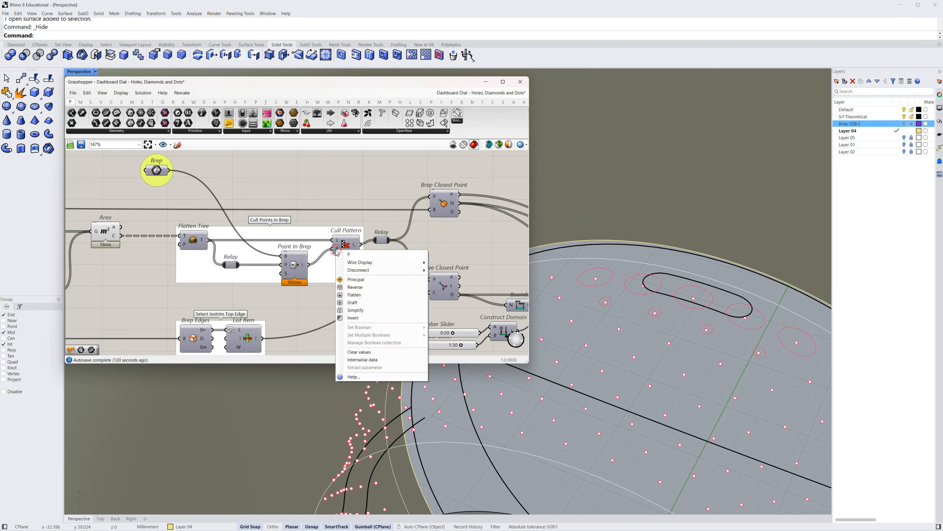
left_click(357, 318)
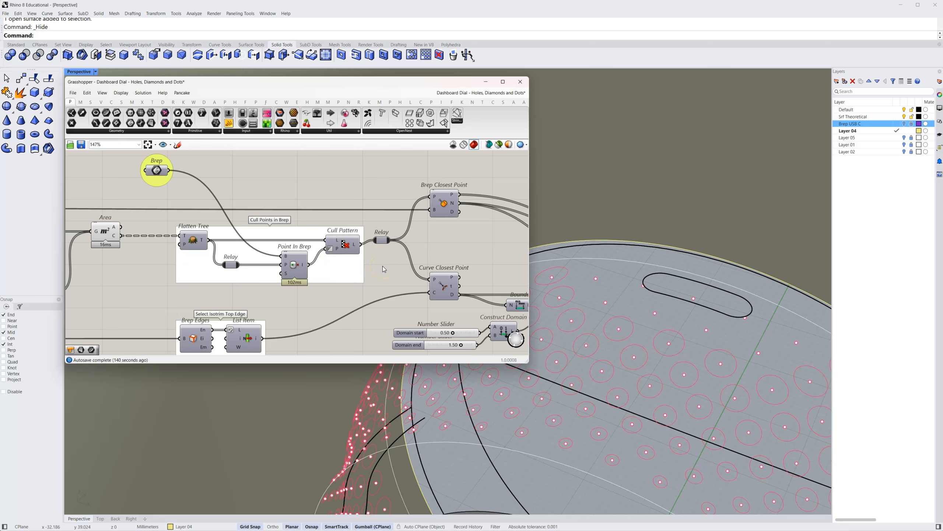
right_click_drag(383, 268, 337, 268)
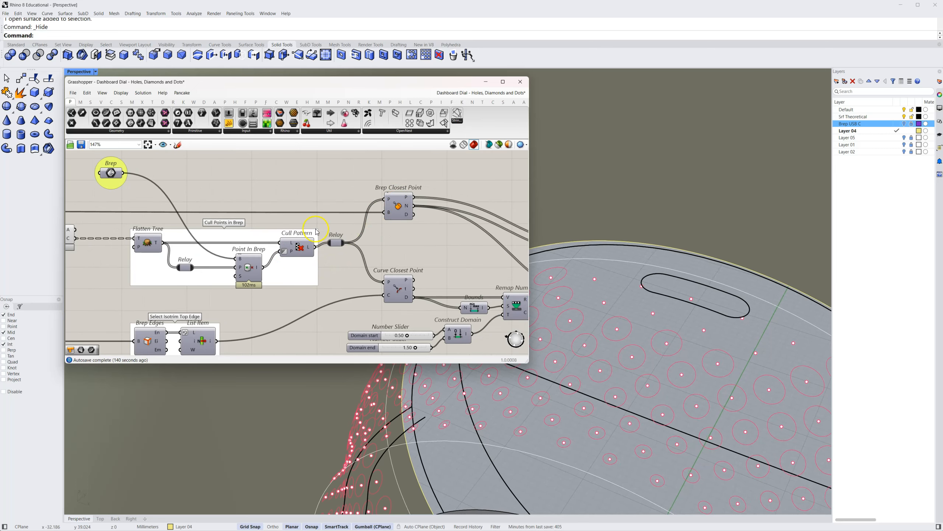
right_click_drag(608, 252, 584, 264)
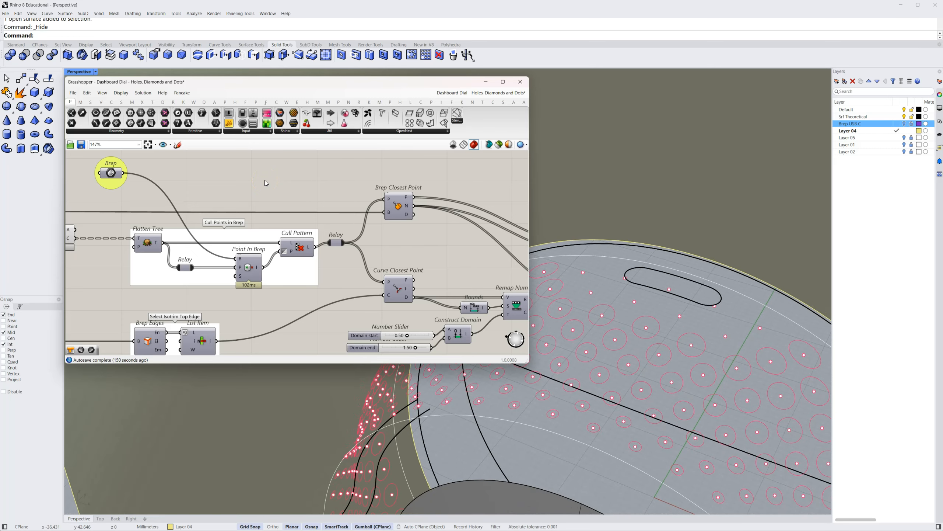
Raise the Relay below Circle CNR and the Relay below Move so the wire between them runs straight above the Move Geo Inwards group
right_click_drag(394, 229, 255, 213)
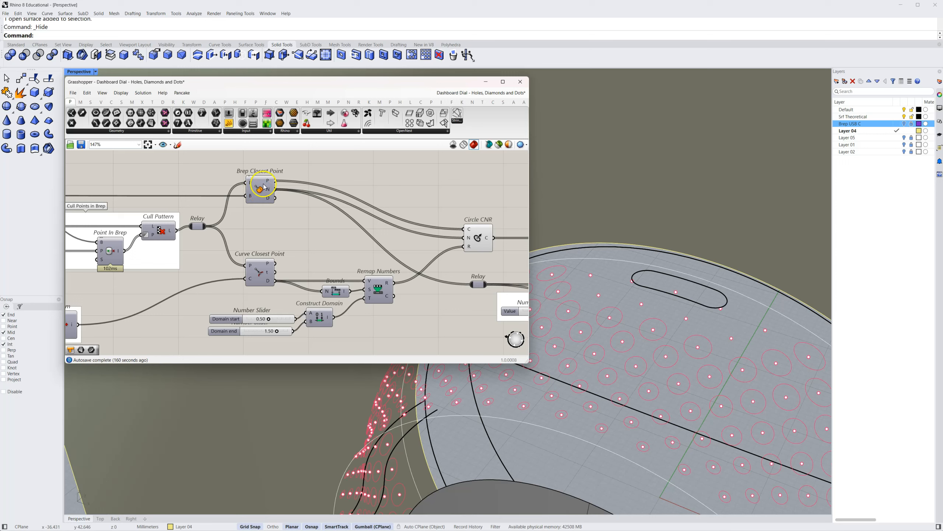
mouse_move(270, 183)
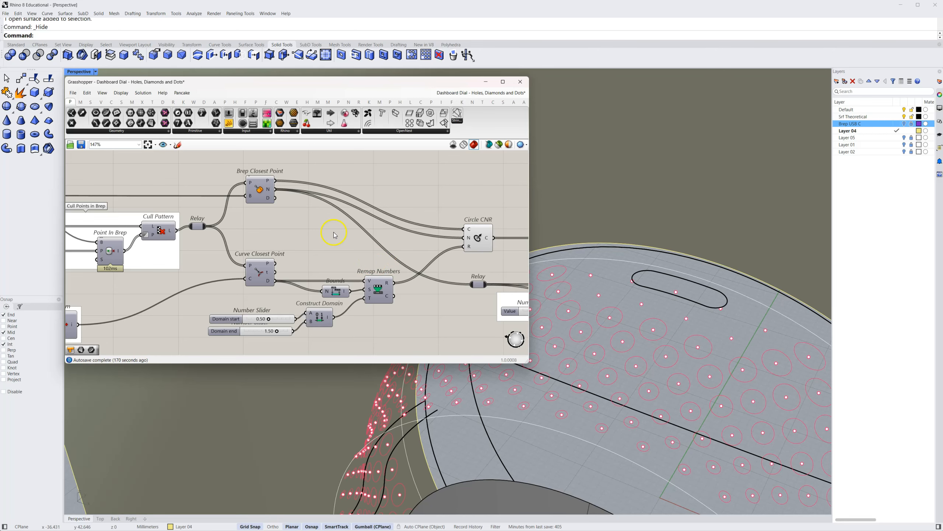
right_click_drag(429, 239, 129, 225)
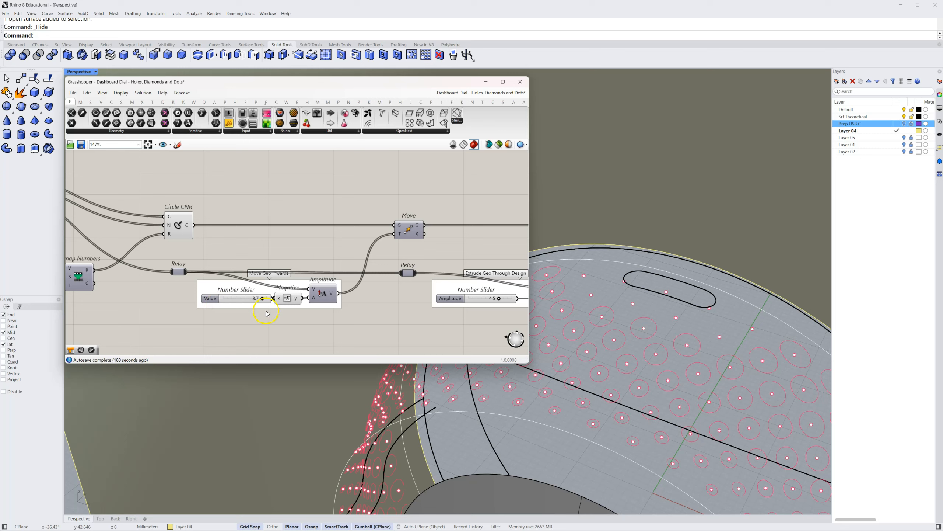
left_click_drag(186, 276, 184, 264)
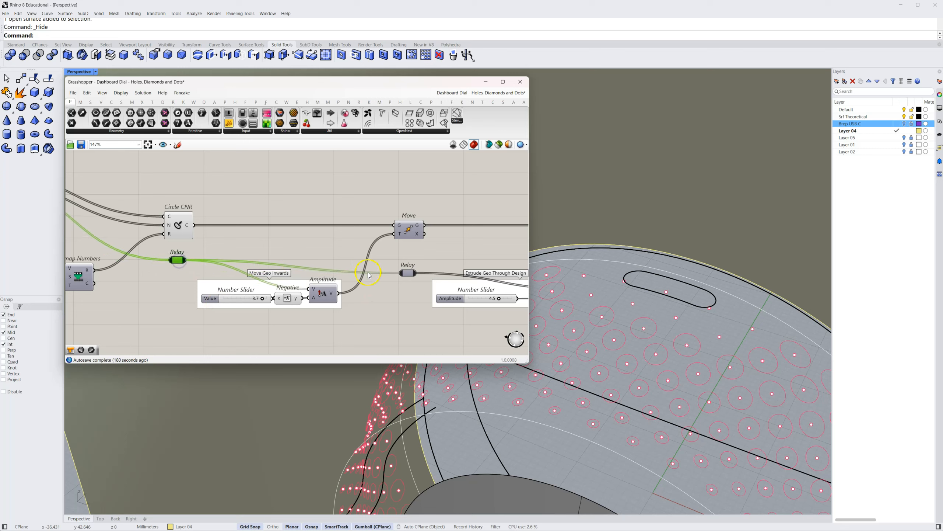
left_click_drag(406, 276, 405, 264)
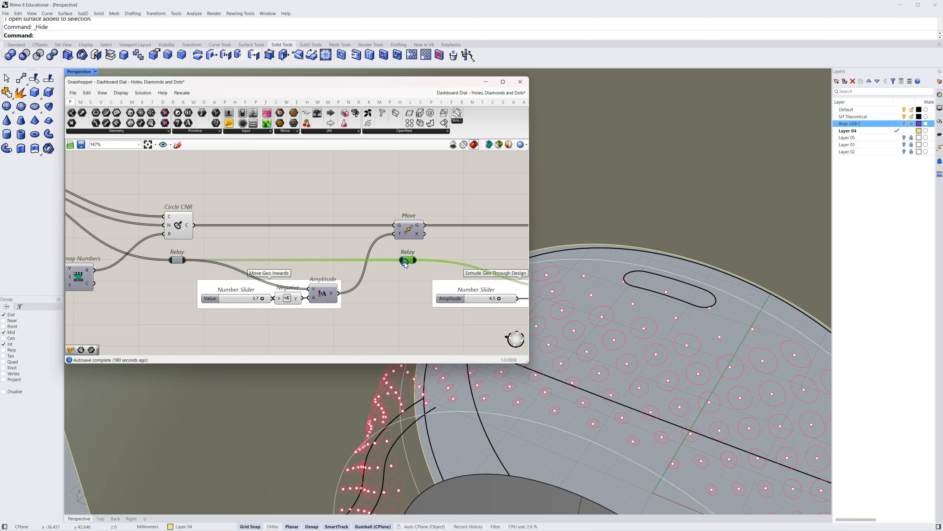
left_click(301, 247)
Hide the Circle CNR preview, preview the Move component, and inspect the Vector and Amplitude inputs in the Move Geo Inwards group
right_click(175, 226)
left_click(190, 241)
left_click(411, 228)
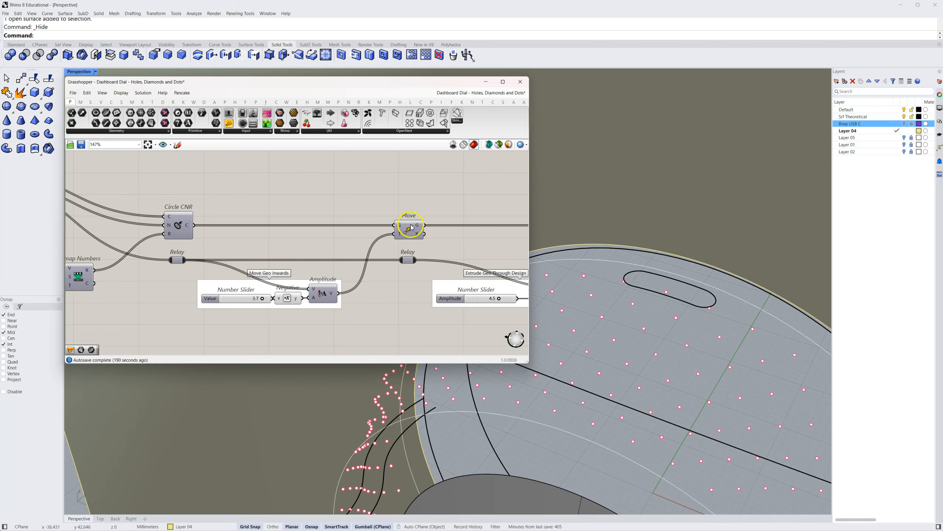
right_click(412, 227)
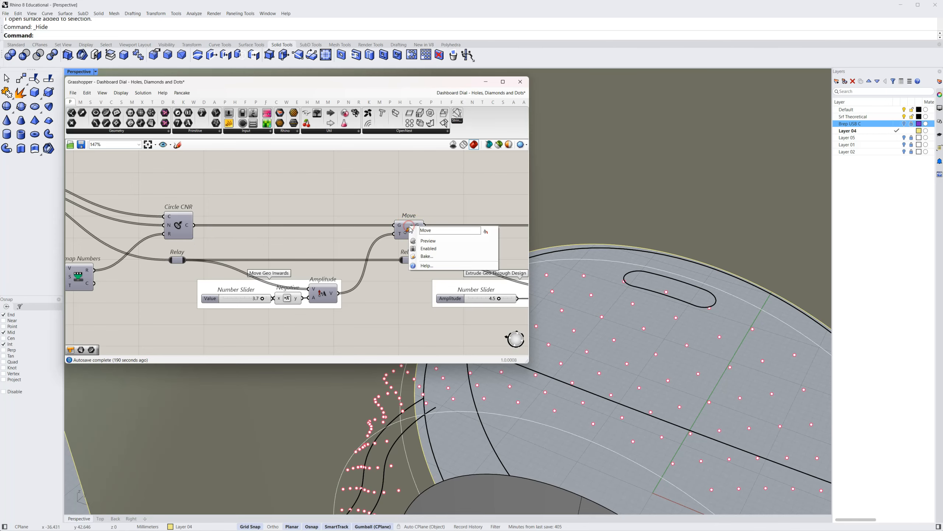
left_click(419, 243)
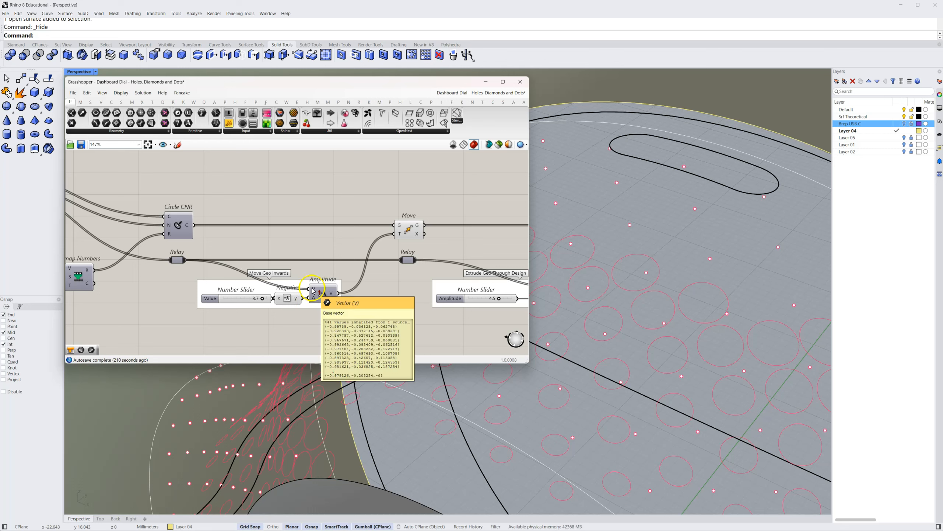
mouse_move(314, 300)
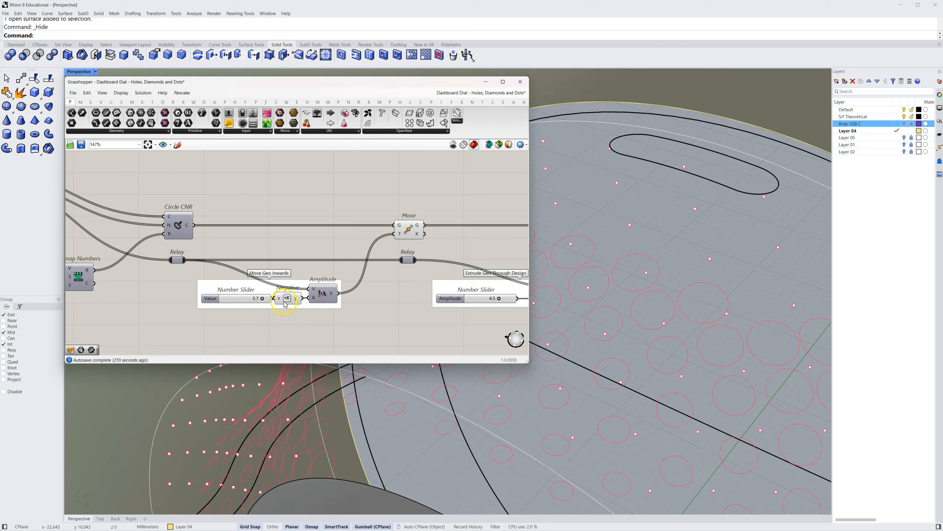
right_click_drag(368, 311, 247, 308)
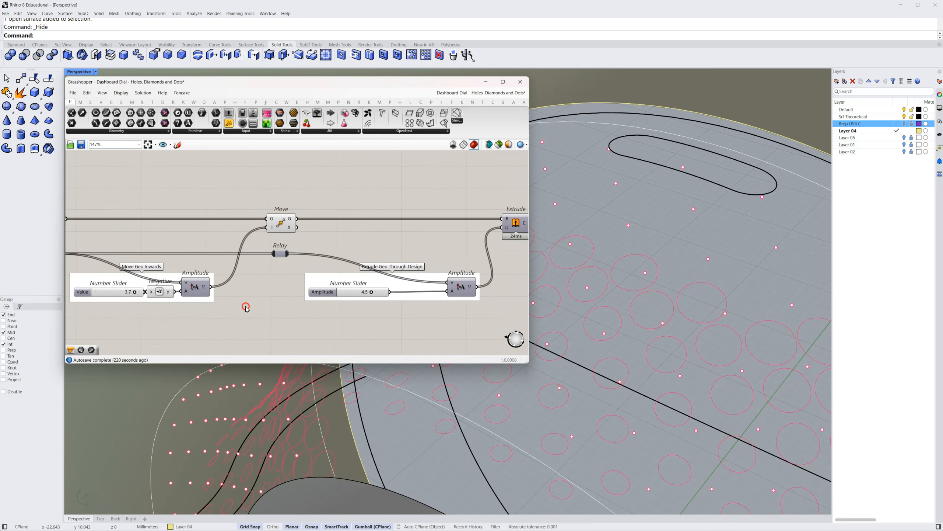
Hide the Move preview and preview Extrude to inspect the cylinders passing through the dial wall
right_click(279, 224)
left_click(293, 235)
right_click_drag(410, 237, 259, 233)
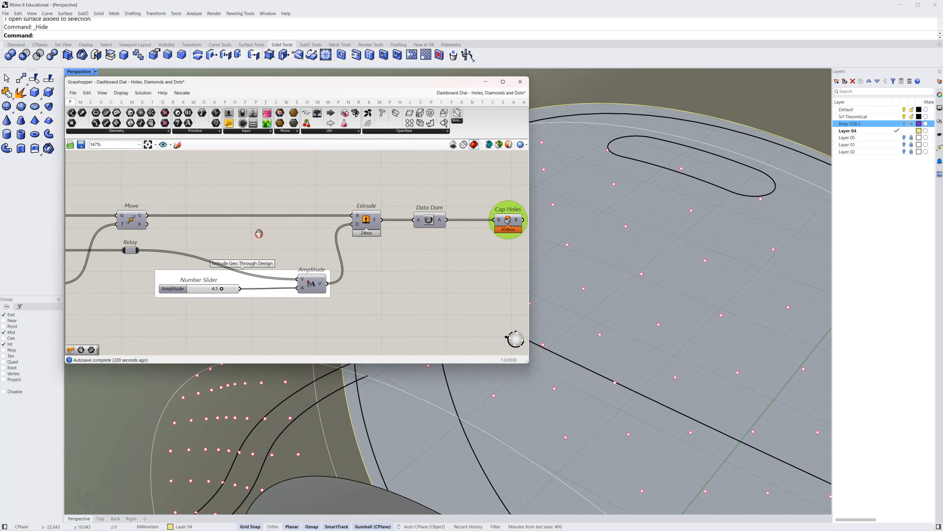
right_click(366, 219)
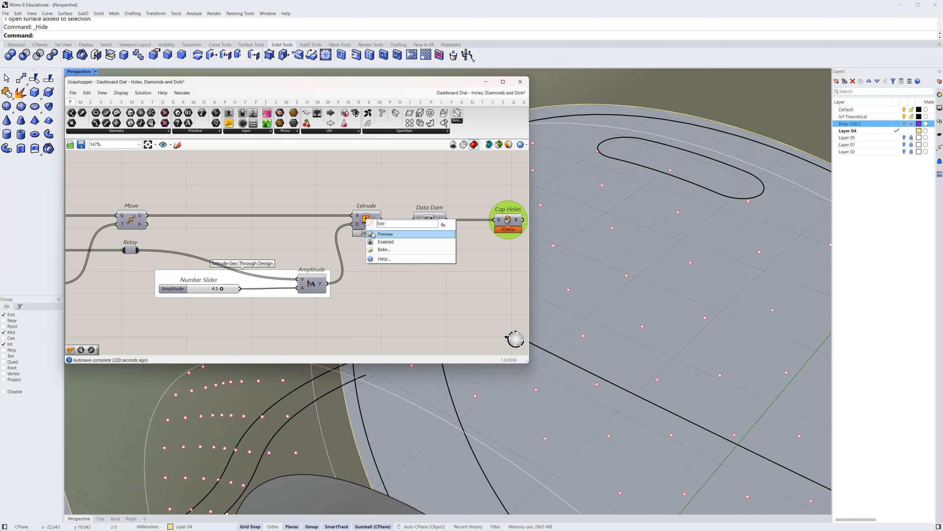
left_click(385, 234)
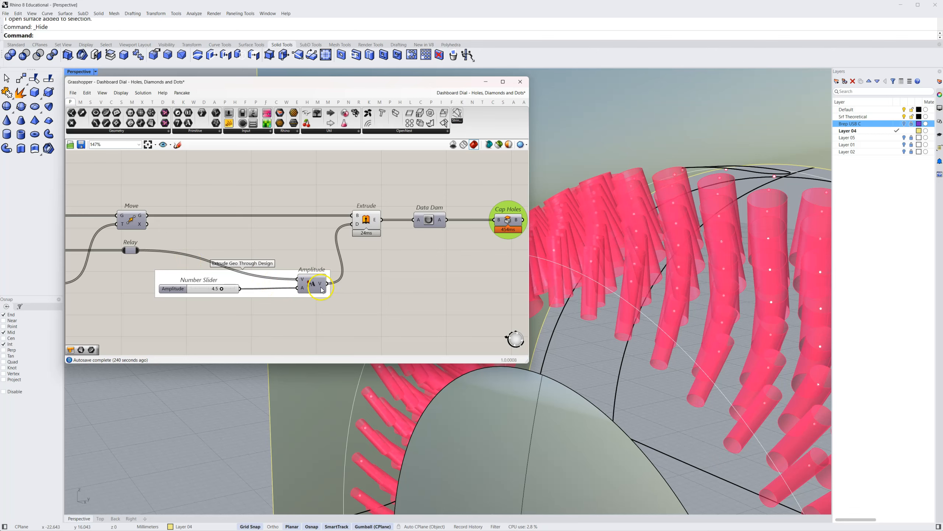
right_click_drag(387, 266, 319, 258)
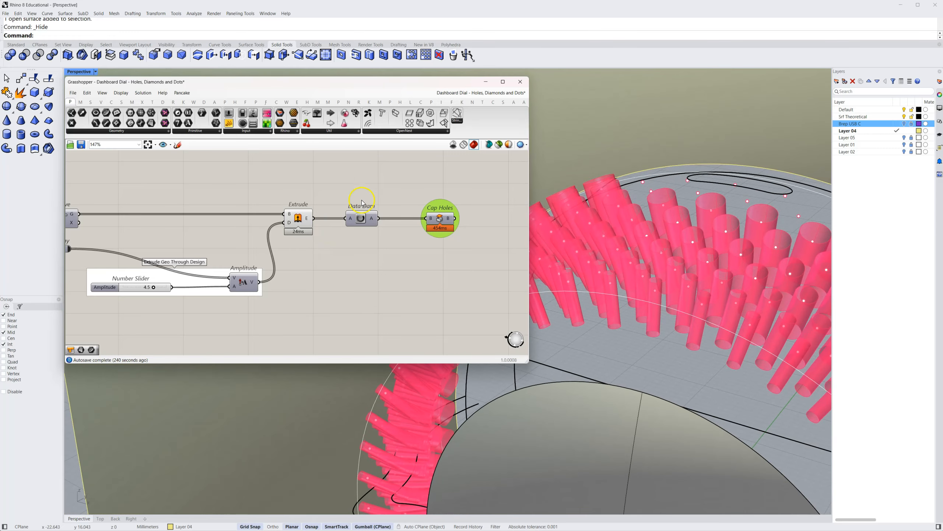
Preview the Cap Holes component and hide the Extrude preview
left_click(432, 197)
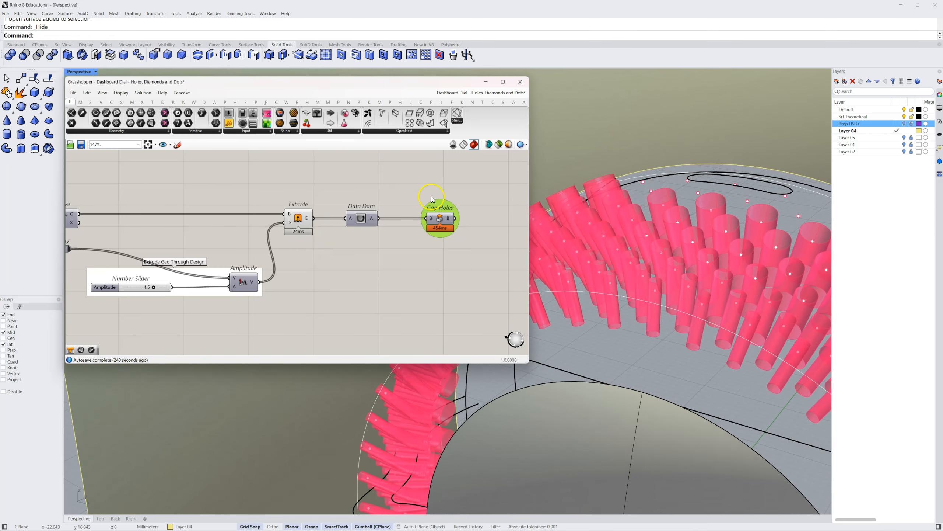
right_click(441, 218)
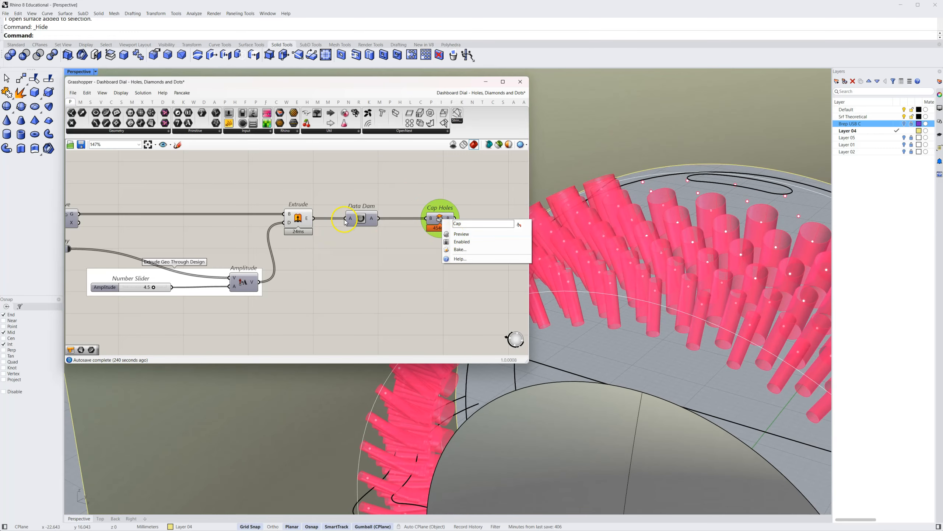
left_click(356, 268)
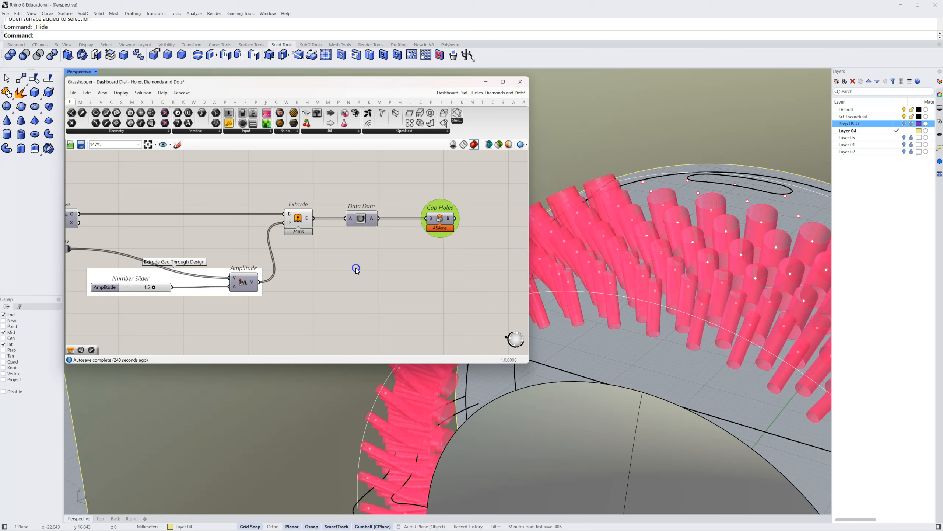
right_click(441, 221)
left_click(458, 238)
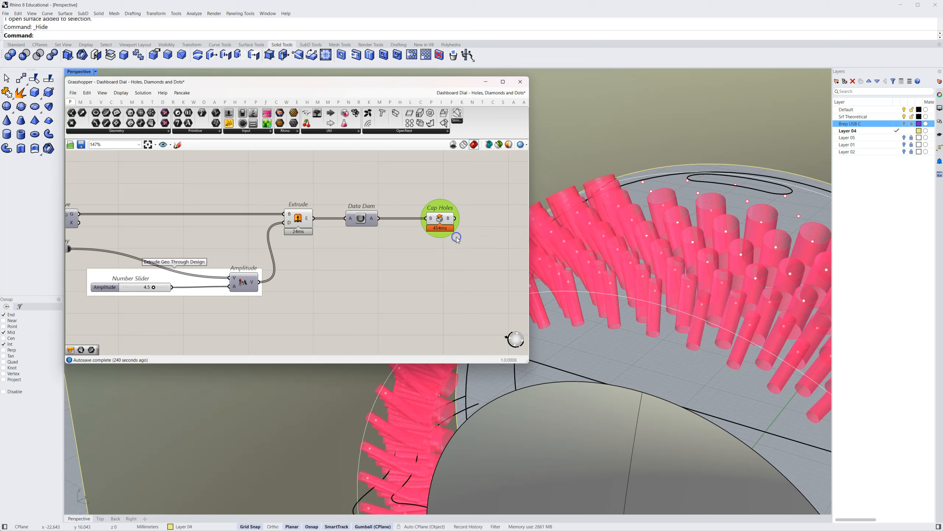
right_click(296, 220)
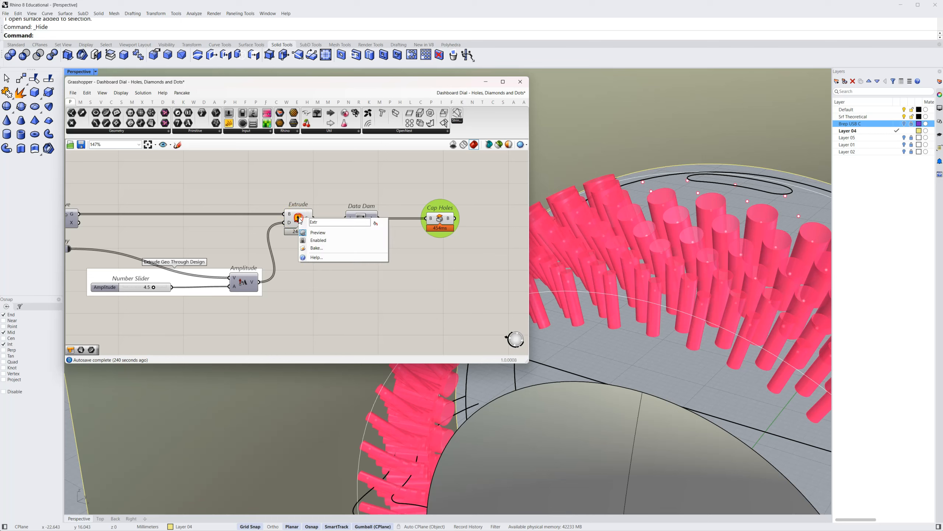
left_click(313, 231)
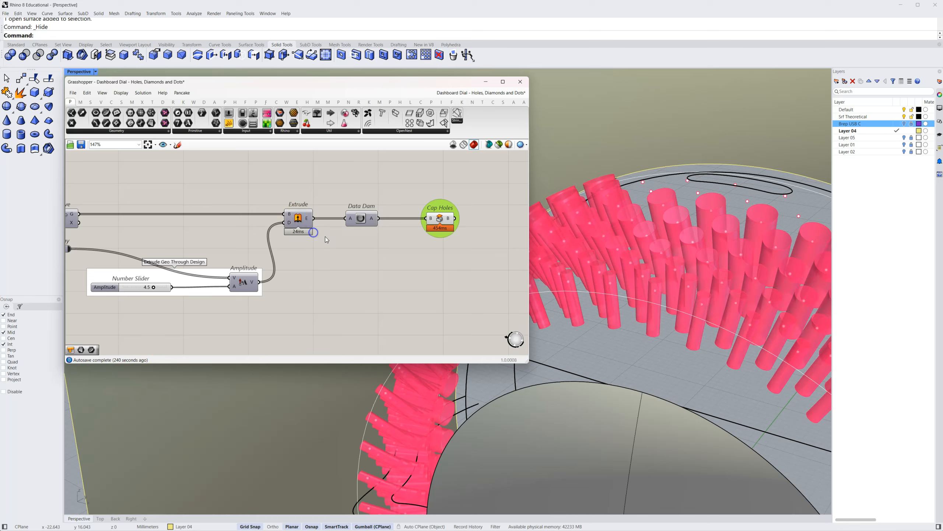
Review the Data Dam's delay options and dismiss the list
left_click(361, 220)
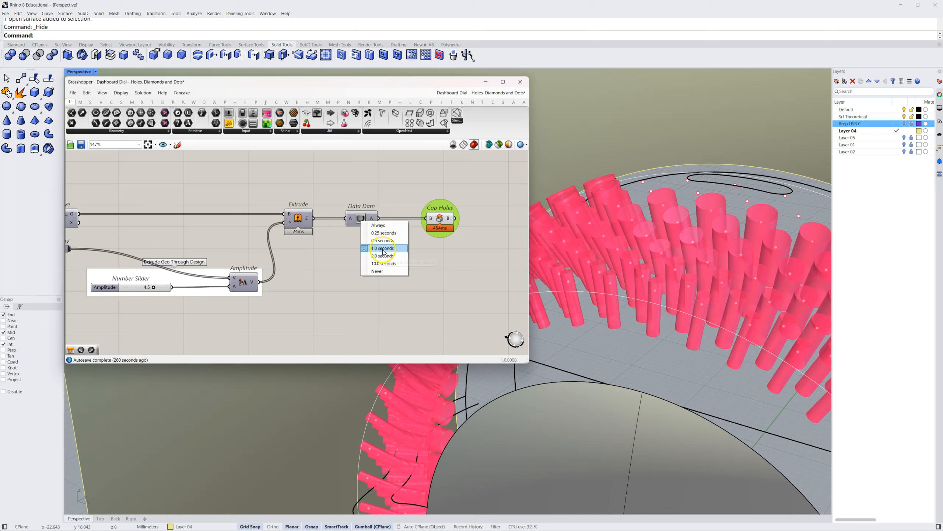
left_click(334, 254)
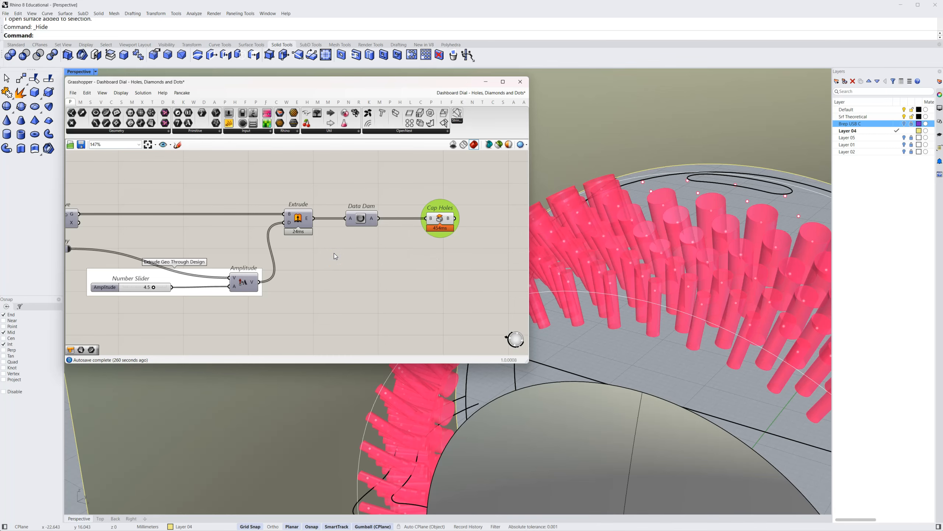
left_click(448, 258)
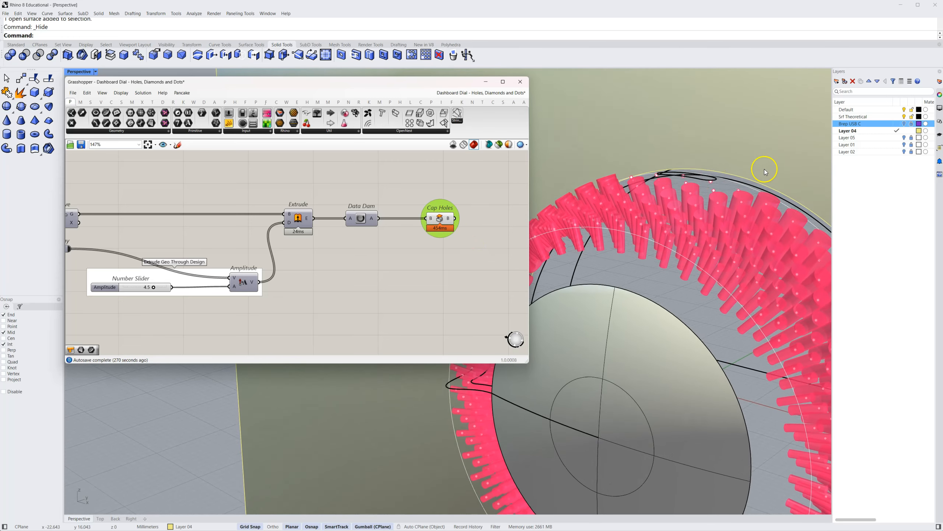
Show Layer 02 and hide the Cap Holes preview to inspect the perforated dial body
left_click(903, 151)
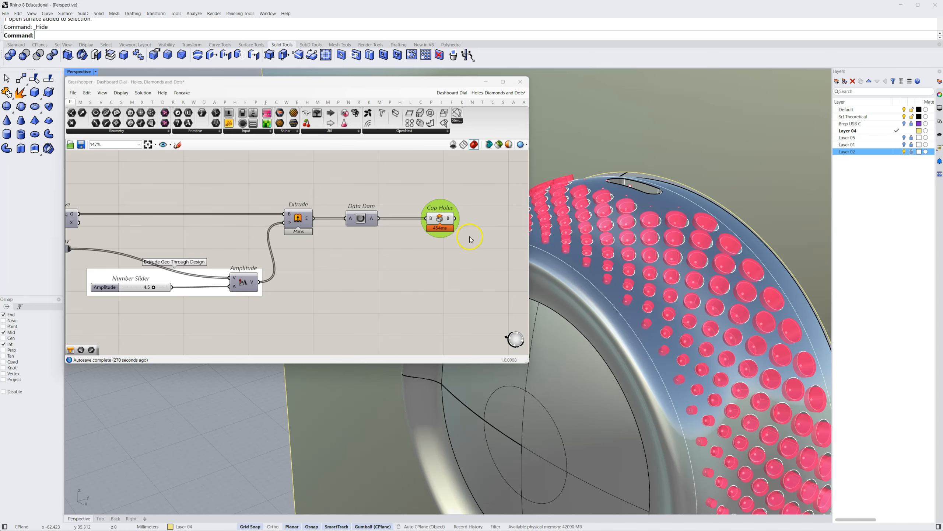
right_click(447, 220)
left_click(450, 236)
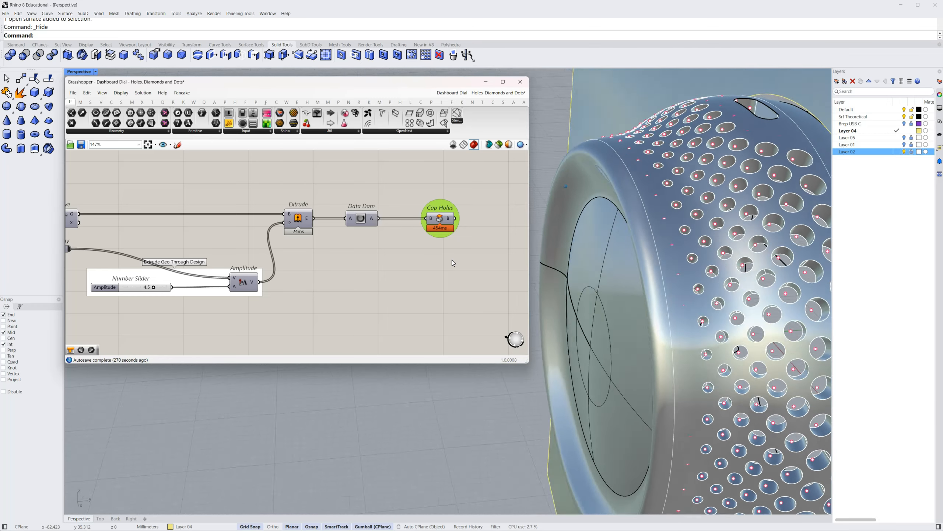
scroll(409, 256, "down", 5)
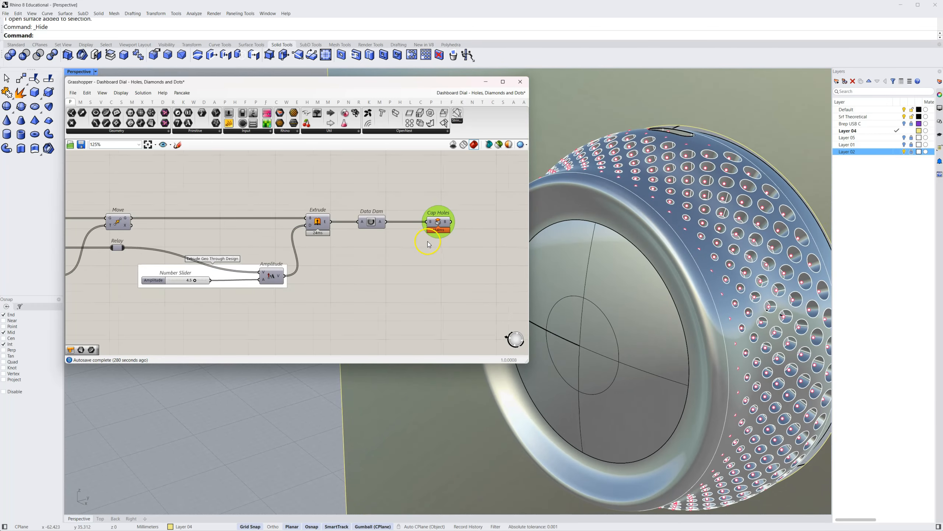
Disable all components of the upper holes section in the definition and hide Layer 02
scroll(342, 285, "down", 3)
right_click_drag(358, 310, 407, 298)
left_click_drag(504, 223, 87, 309)
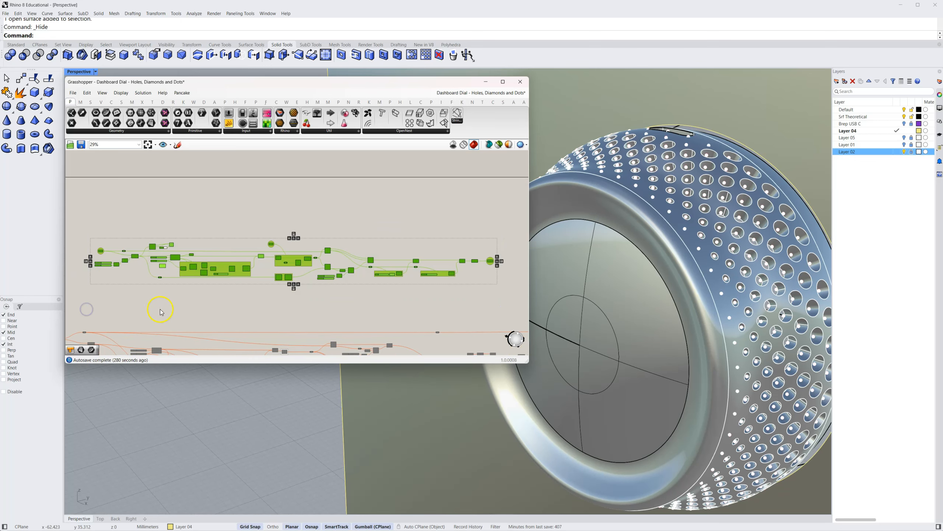
middle_click(191, 304)
left_click(223, 305)
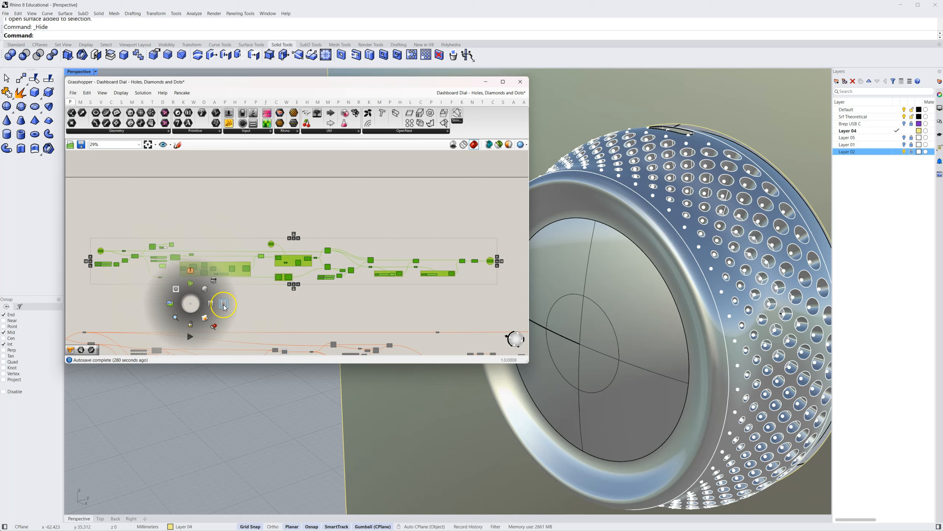
left_click(224, 304)
left_click(264, 319)
right_click_drag(274, 325, 269, 291)
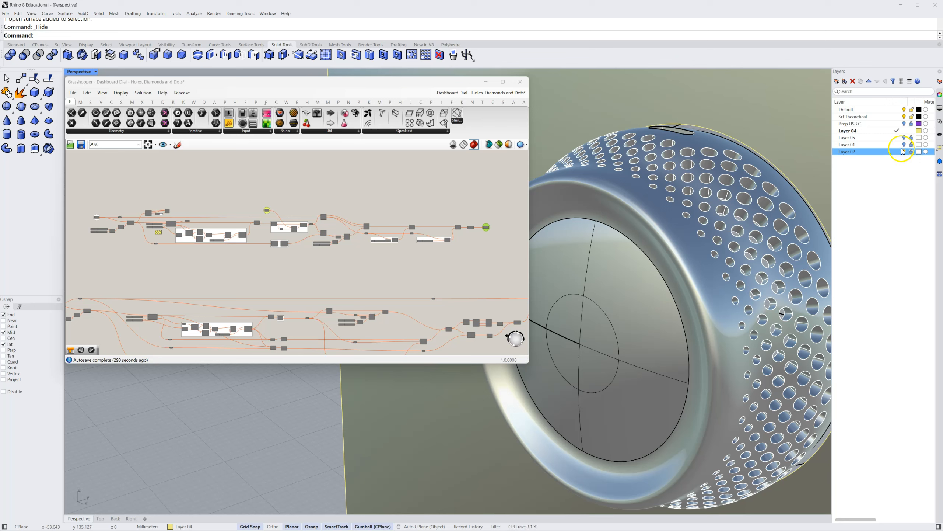
left_click(905, 151)
Enable the lower diamonds section of the definition, from its Surface input through the main component chain
scroll(333, 271, "down", 4)
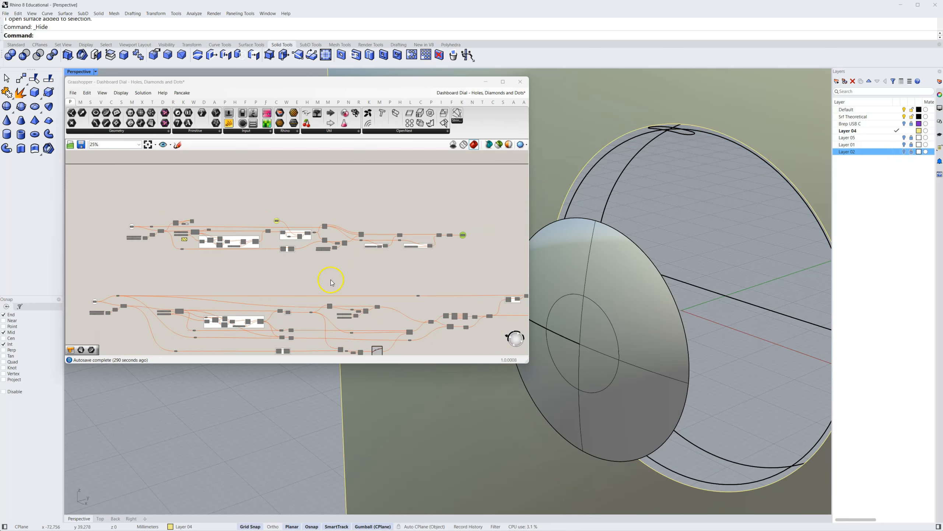
right_click_drag(312, 251, 273, 252)
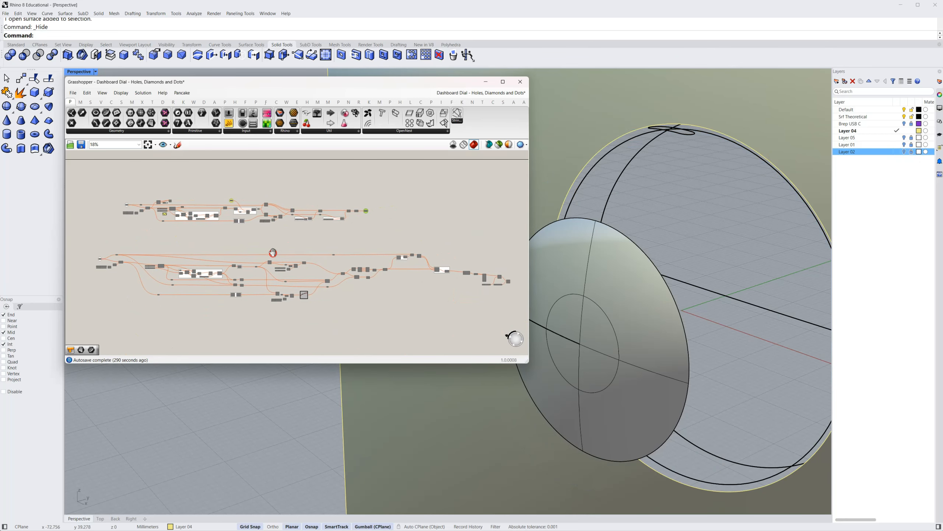
left_click_drag(450, 246, 90, 331)
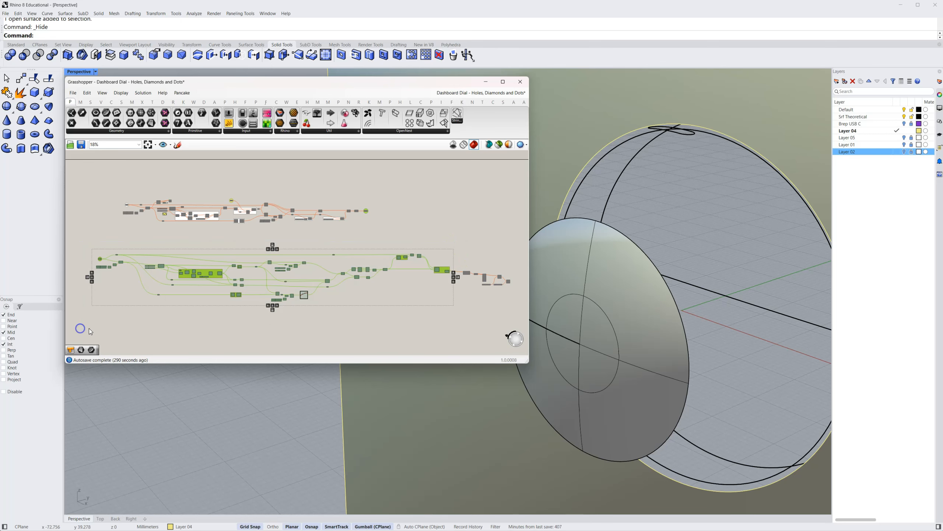
right_click(177, 323)
left_click(198, 337)
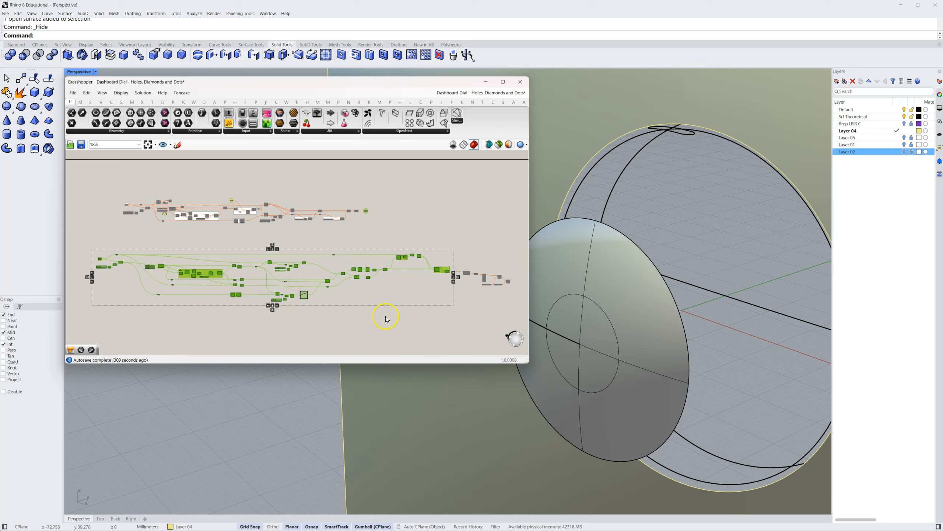
left_click(233, 322)
Examine the diamonds section from Surface and Isotrim through Diamond Panels to the group connecting diamonds at the surface seam
scroll(293, 323, "up", 5)
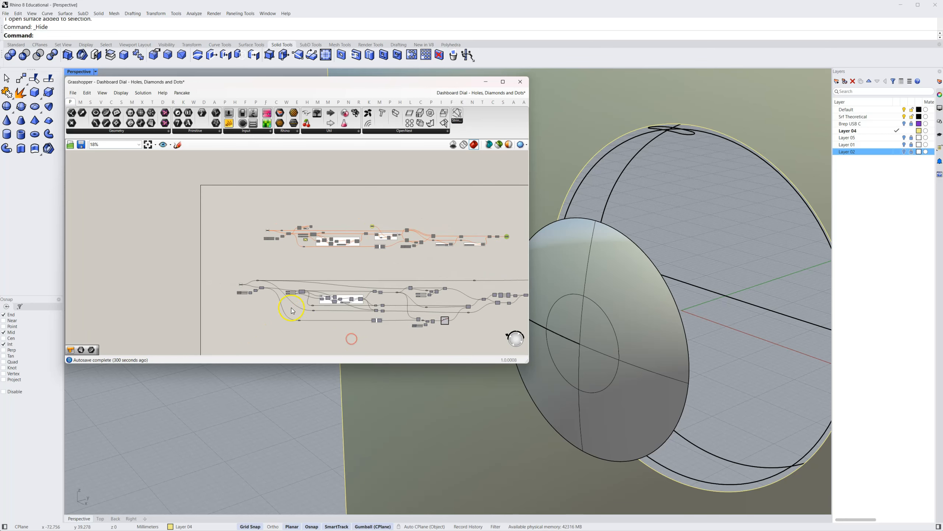
scroll(259, 286, "up", 2)
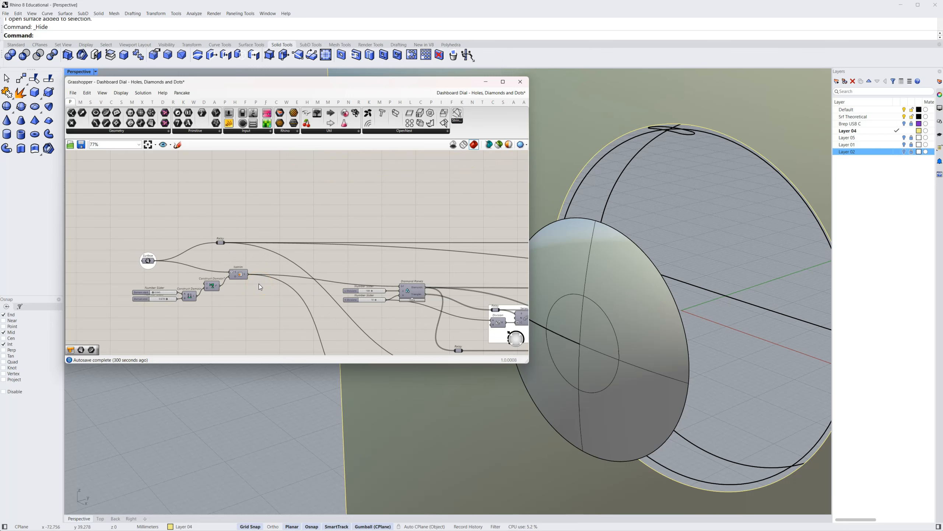
scroll(259, 286, "up", 3)
right_click_drag(238, 295, 325, 285)
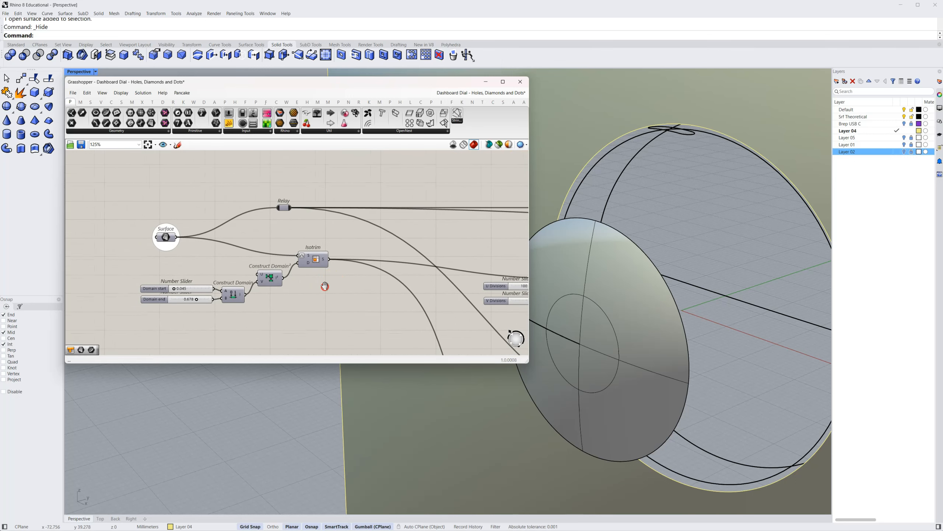
left_click(302, 284)
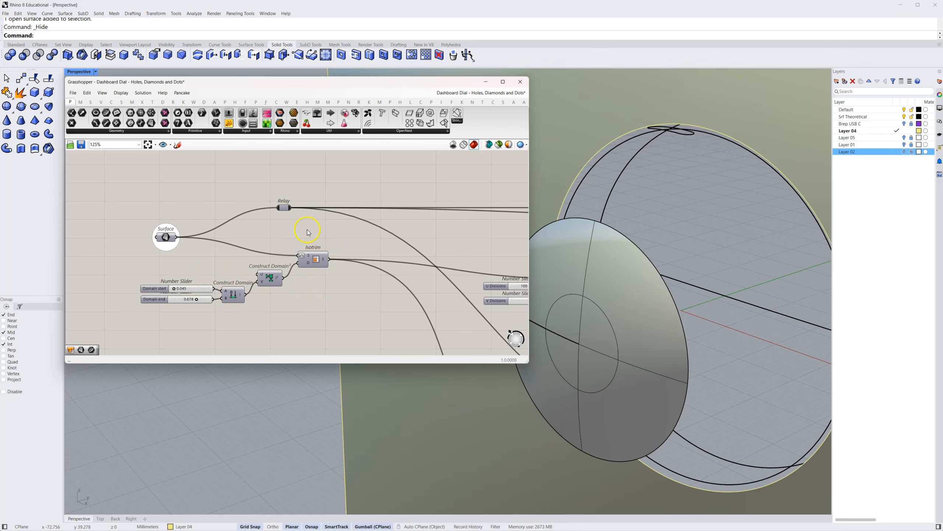
right_click_drag(426, 288, 231, 263)
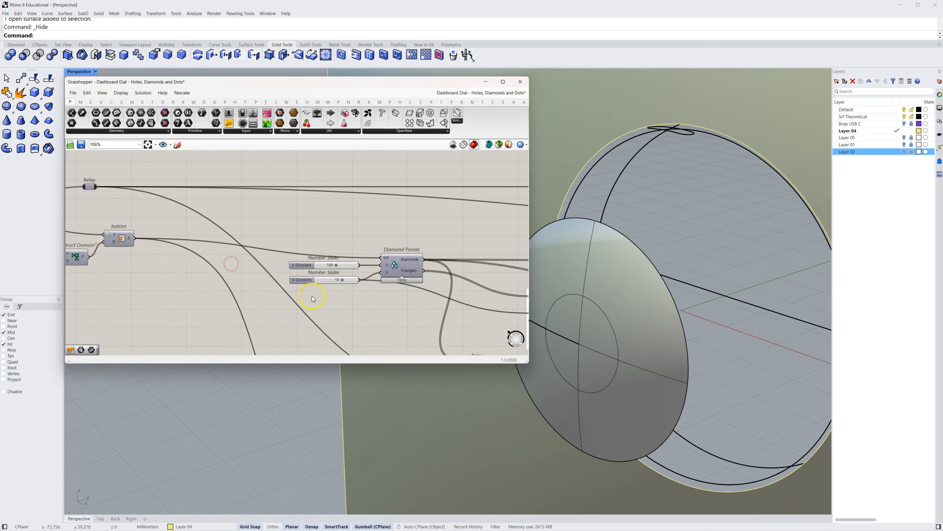
scroll(312, 297, "down", 2)
right_click_drag(328, 296, 193, 259)
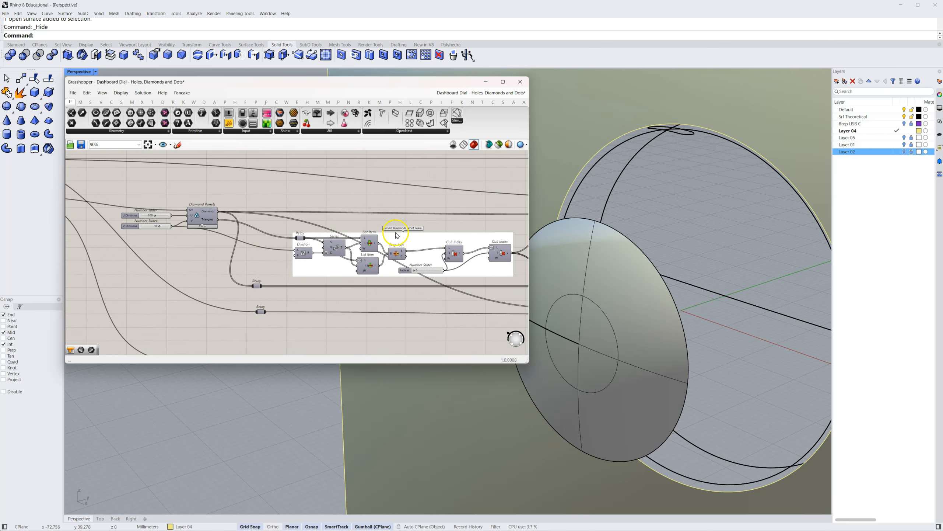
scroll(423, 244, "up", 3)
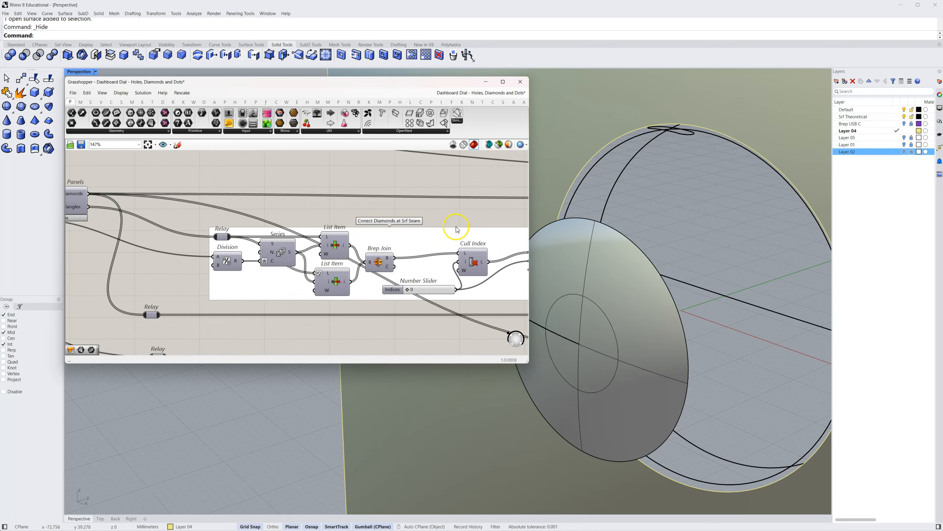
scroll(454, 217, "down", 4)
right_click_drag(453, 213, 236, 271)
scroll(351, 257, "up", 3)
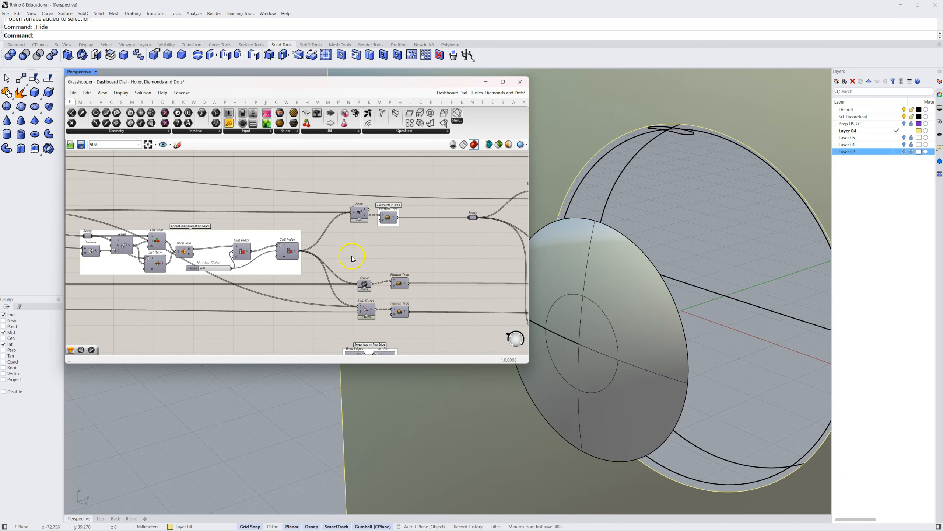
Preview the Area component to show the diamond panels' centre points
right_click_drag(356, 258, 333, 229)
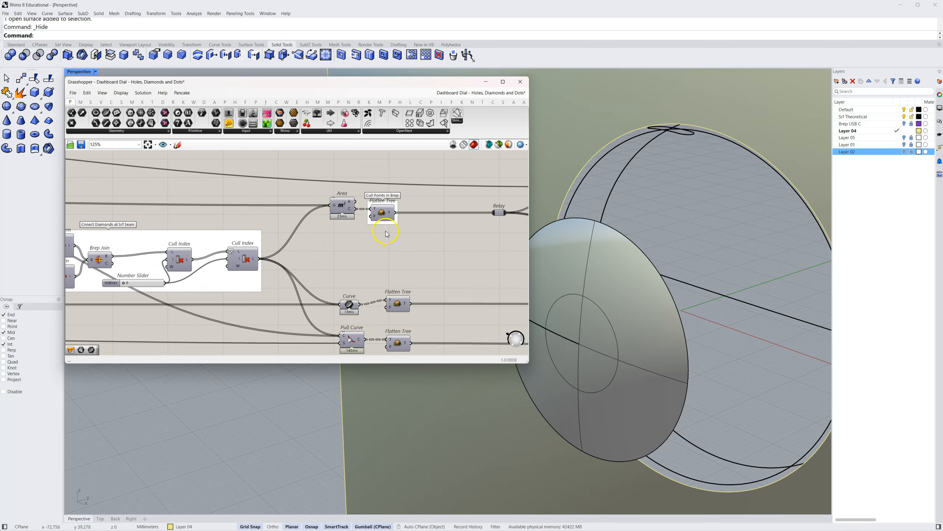
right_click_drag(338, 261, 338, 252)
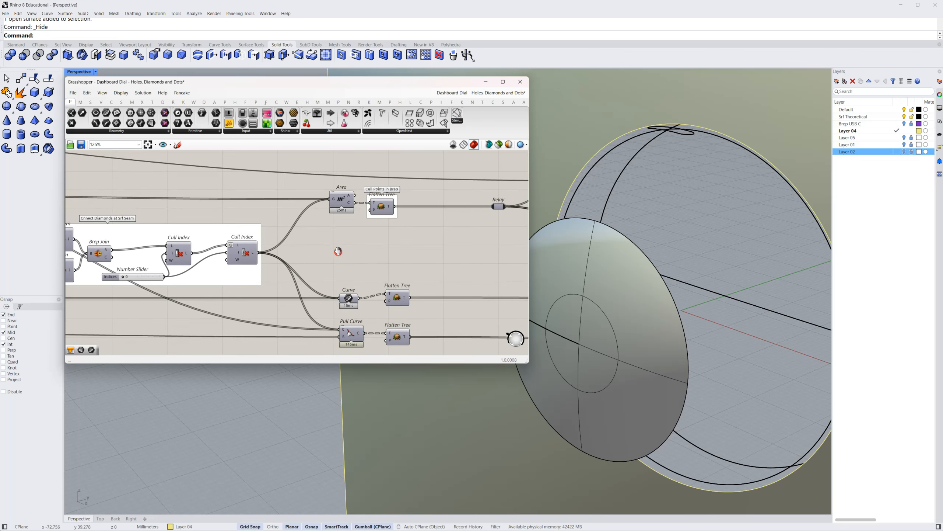
right_click(343, 202)
left_click(354, 220)
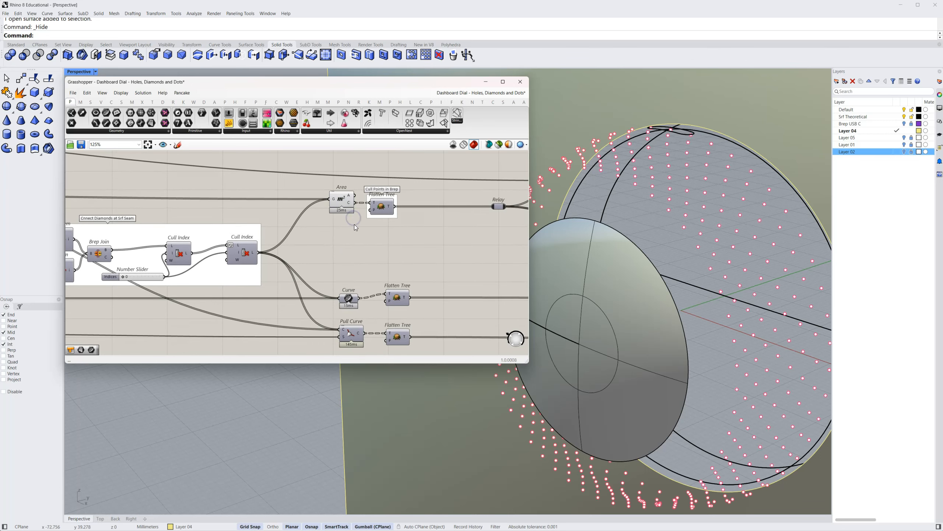
Preview the Curve component and highlight its diamond outlines to inspect them around the dial's rim
right_click_drag(337, 274, 328, 254)
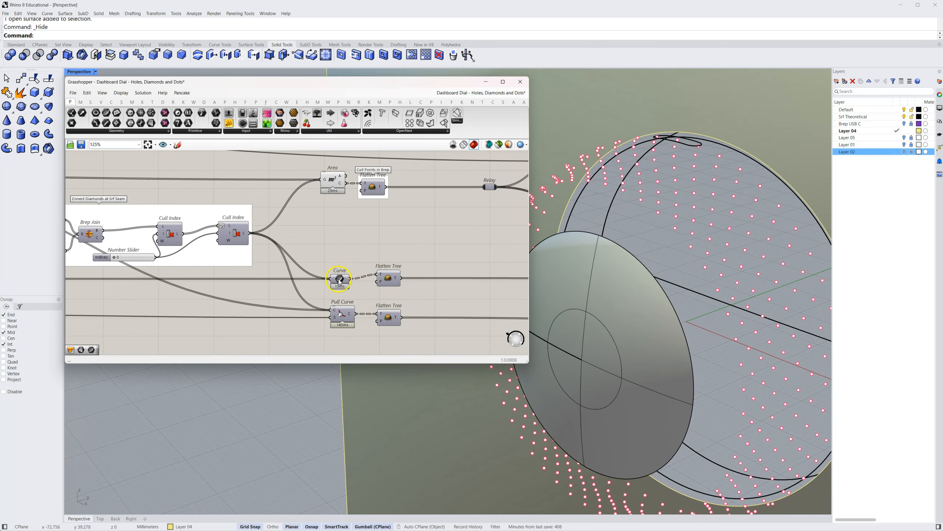
right_click(339, 281)
left_click(352, 295)
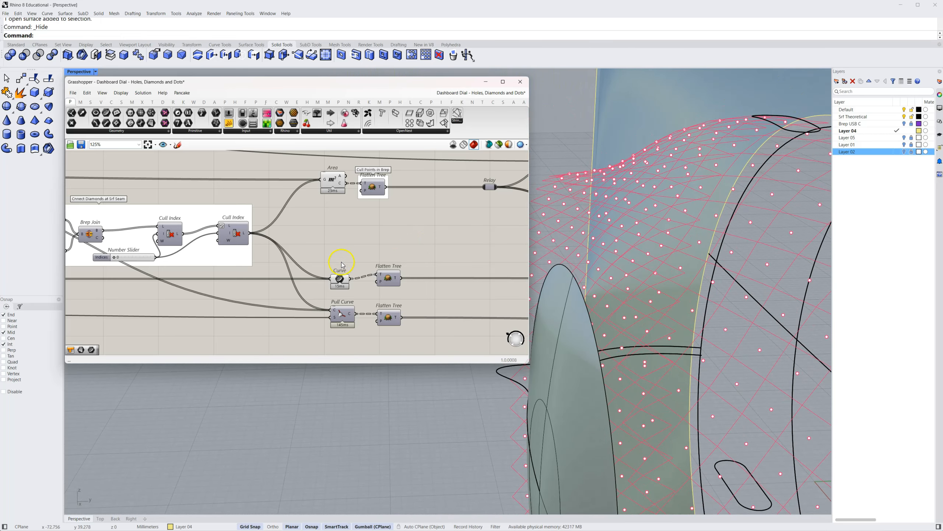
left_click(340, 278)
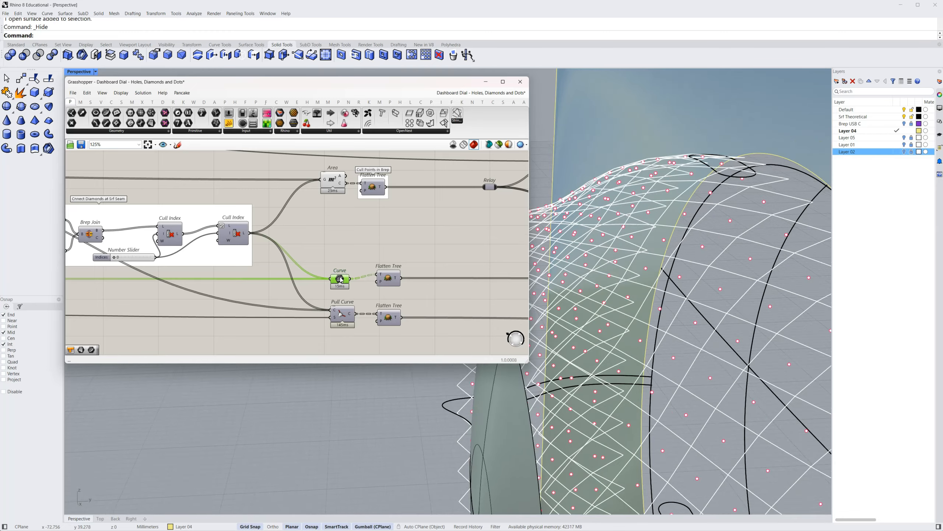
left_click(356, 277)
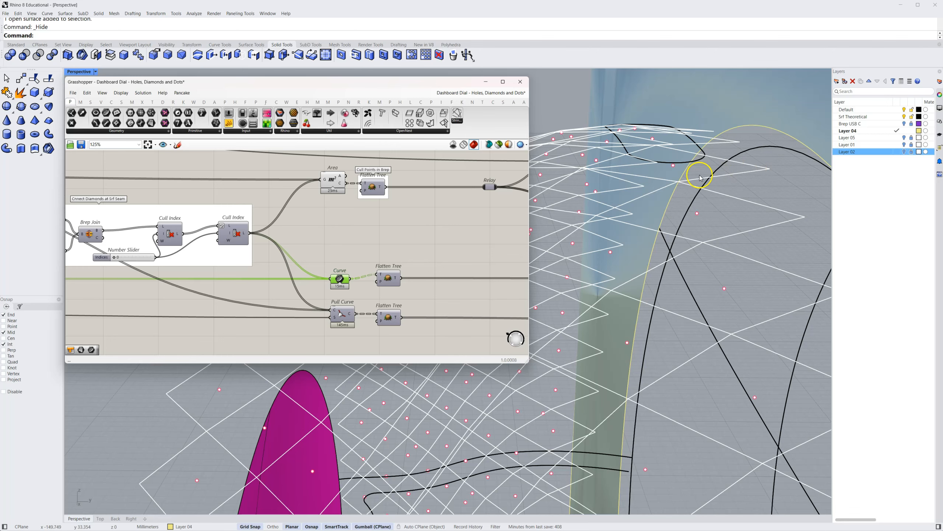
right_click_drag(700, 178, 655, 231)
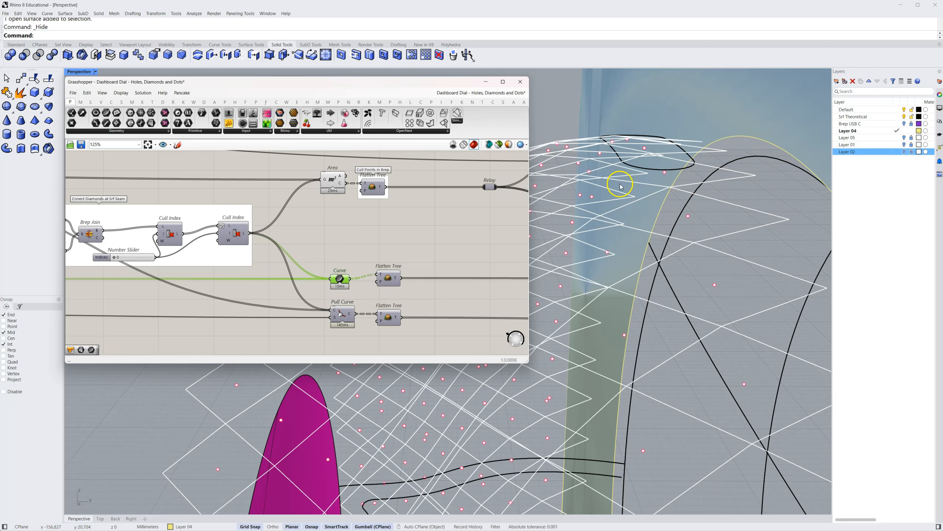
right_click_drag(680, 200, 657, 201)
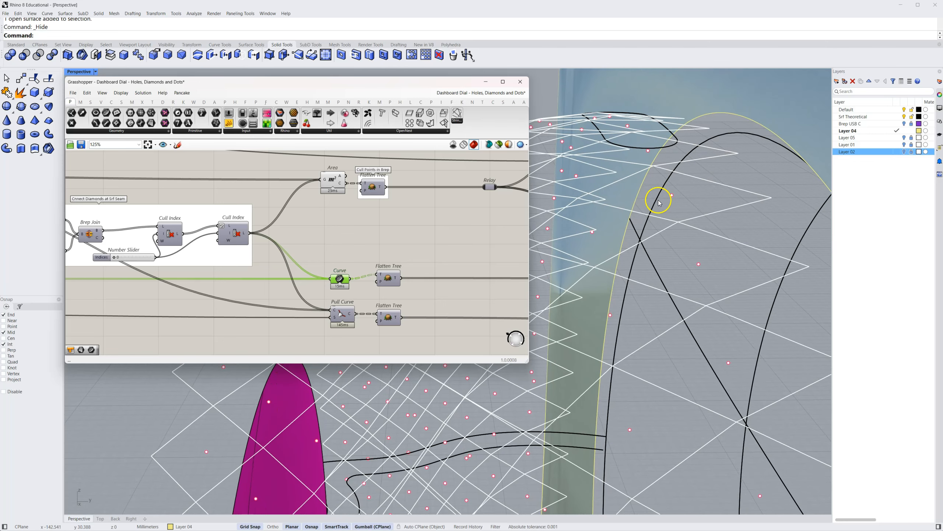
Review how the seam-connection group's final Cull Index feeds the Curve and Pull Curve components
left_click(343, 315)
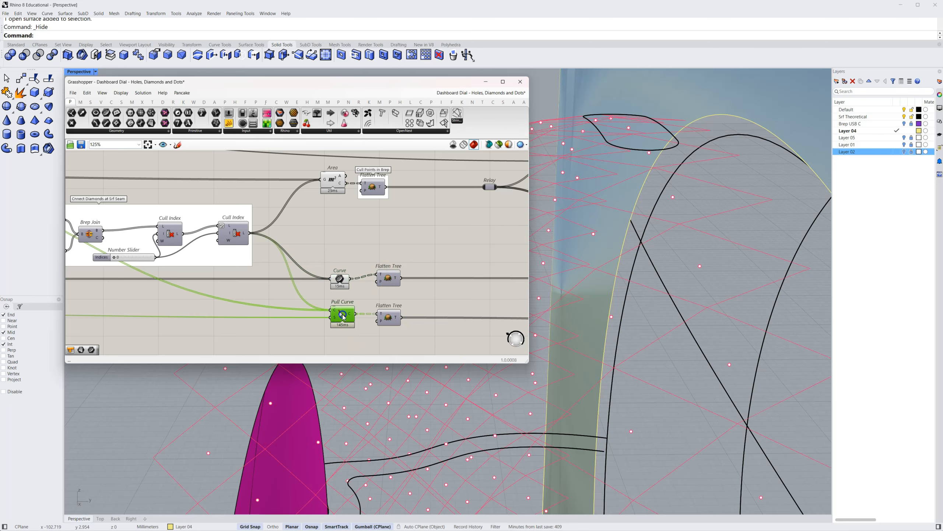
left_click(342, 279)
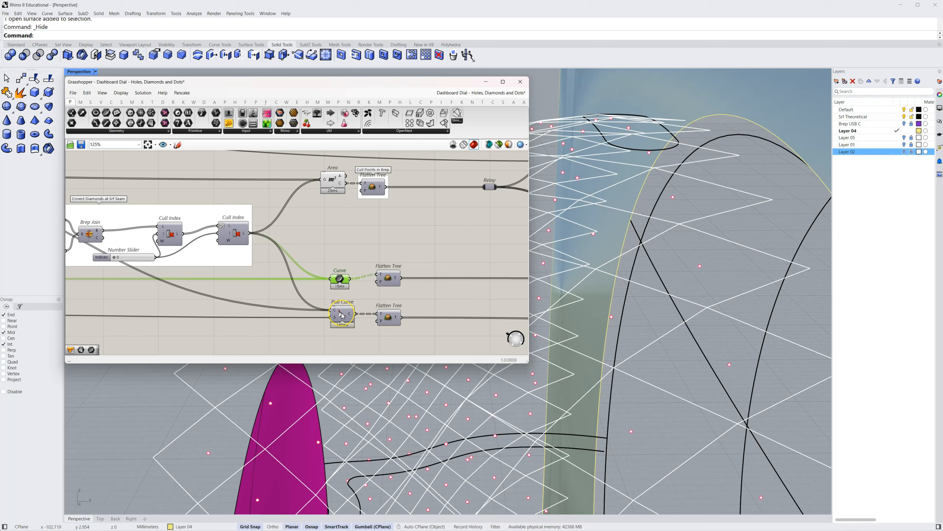
right_click_drag(254, 277, 461, 311)
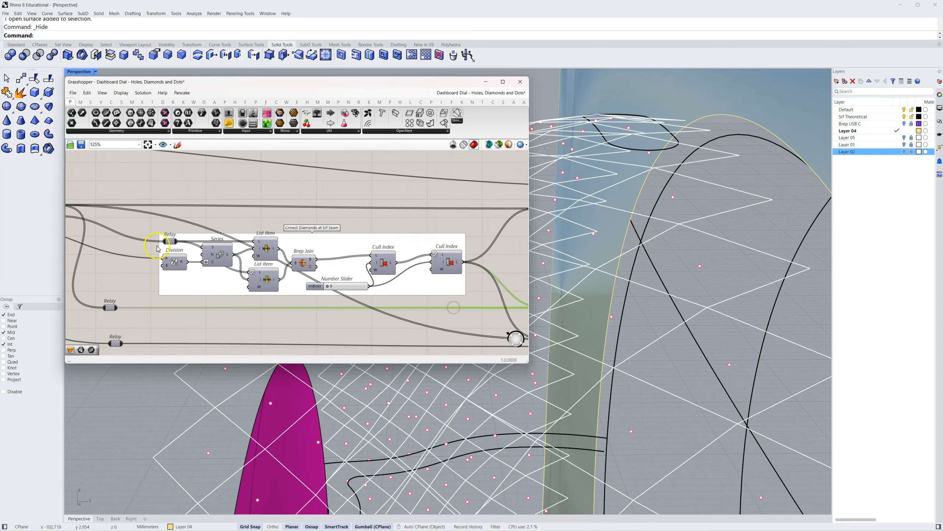
right_click_drag(162, 249, 251, 262)
right_click_drag(369, 301, 160, 282)
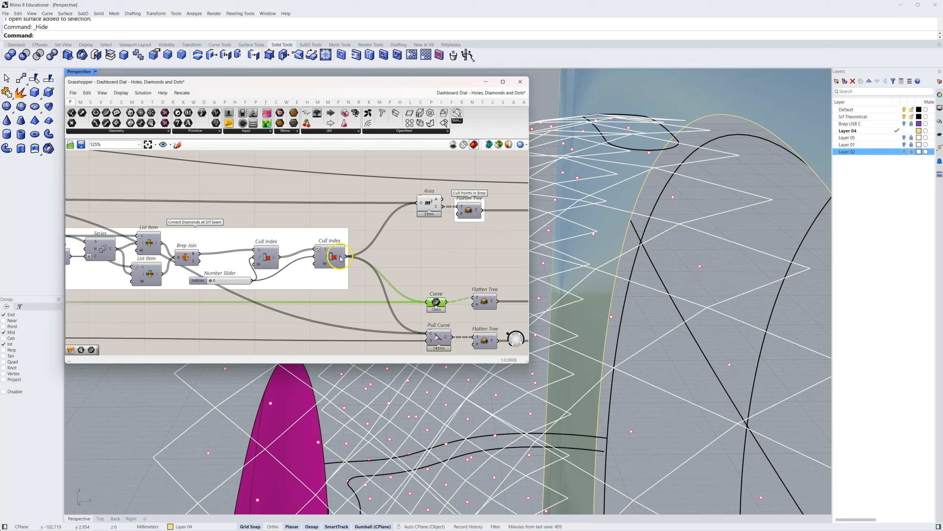
mouse_move(341, 259)
right_click_drag(388, 312, 352, 294)
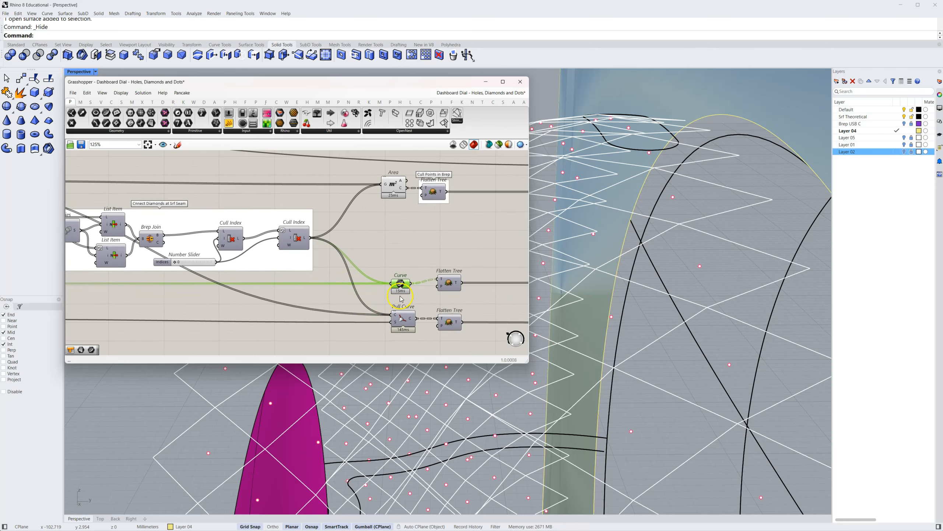
Preview the Pull Curve component and inspect its curves close up against the straight diamond outlines
left_click(403, 320)
right_click(403, 319)
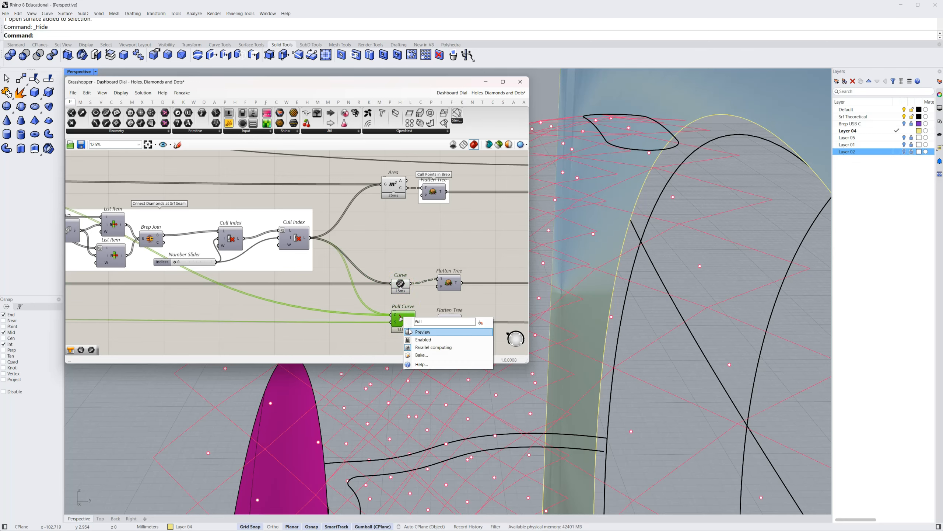
left_click(409, 329)
right_click_drag(570, 213, 632, 210)
scroll(733, 196, "up", 5)
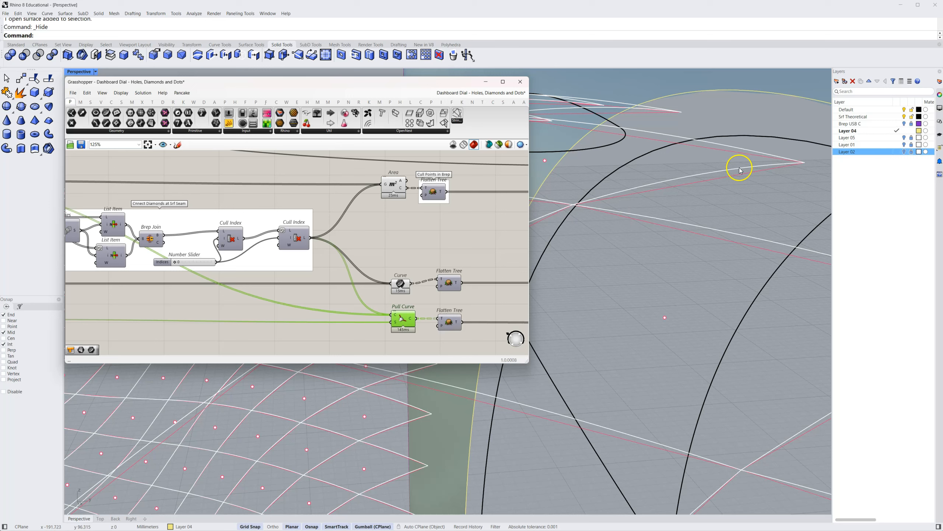
Compare the Curve and Pull Curve outlines by highlighting the two components alternately
left_click(401, 284)
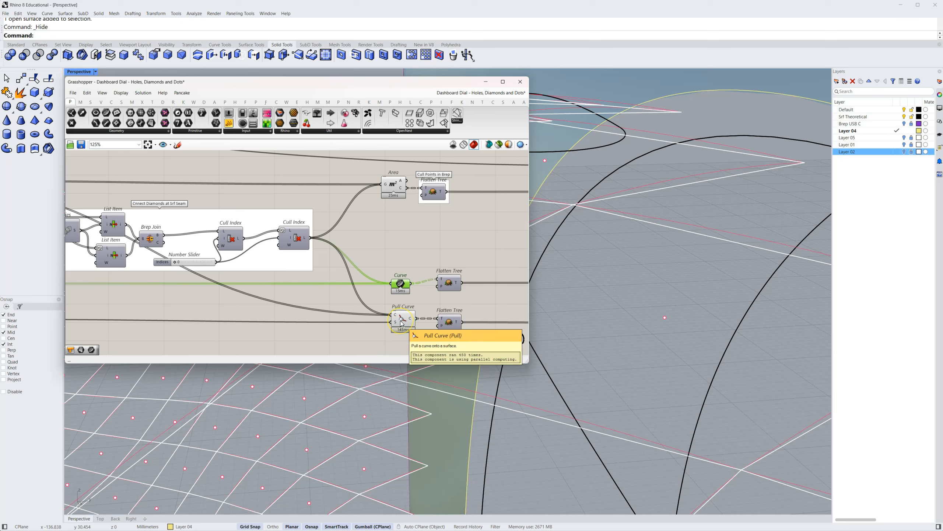
left_click(400, 320)
left_click(401, 284)
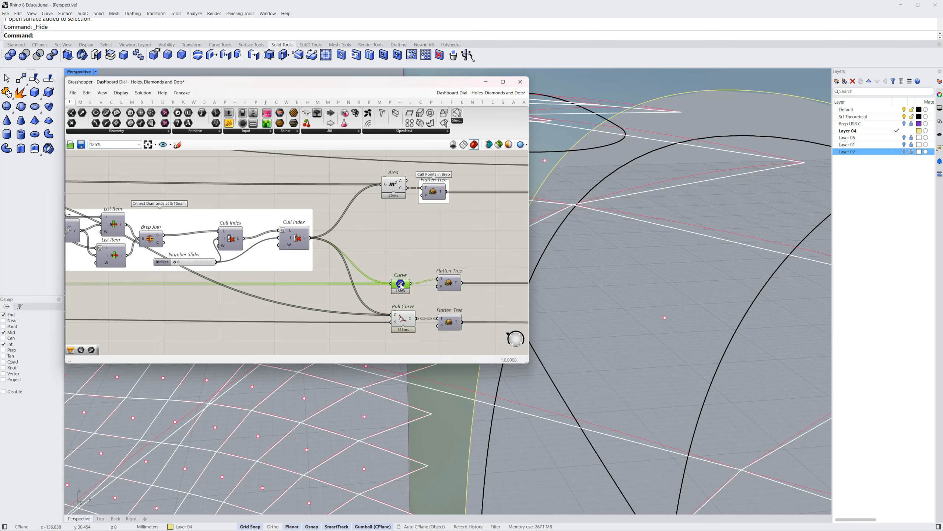
left_click(409, 322)
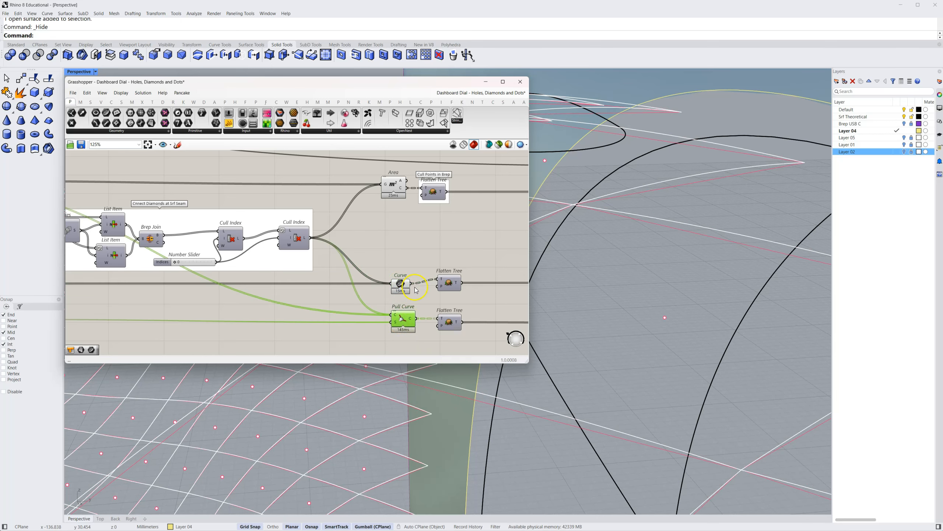
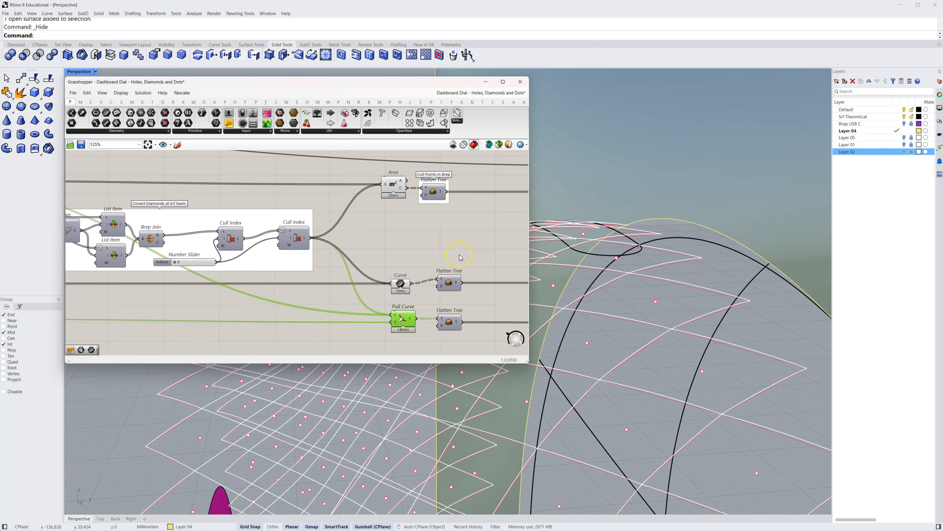
Follow the flattened centre points through the relay and highlight the Brep Closest Point component they feed
right_click_drag(474, 253, 406, 243)
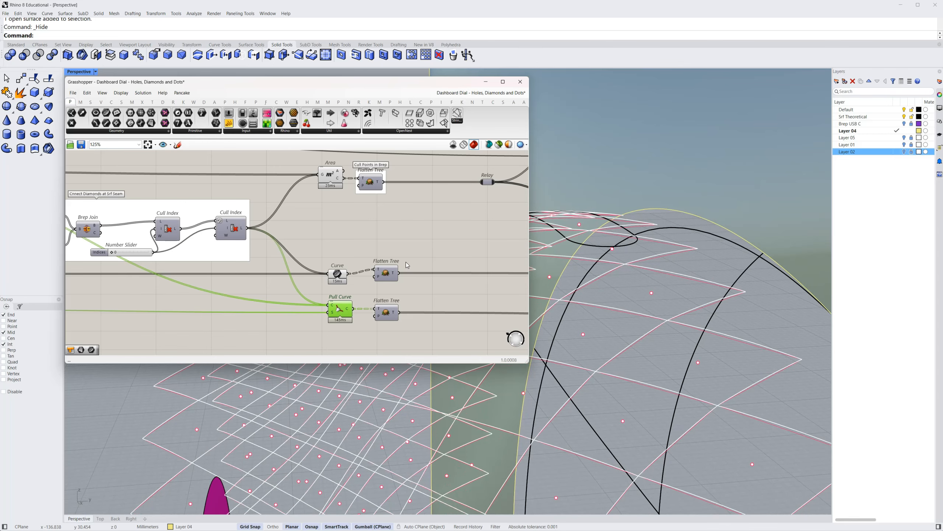
left_click(449, 256)
right_click_drag(450, 255, 211, 272)
scroll(291, 278, "down", 2)
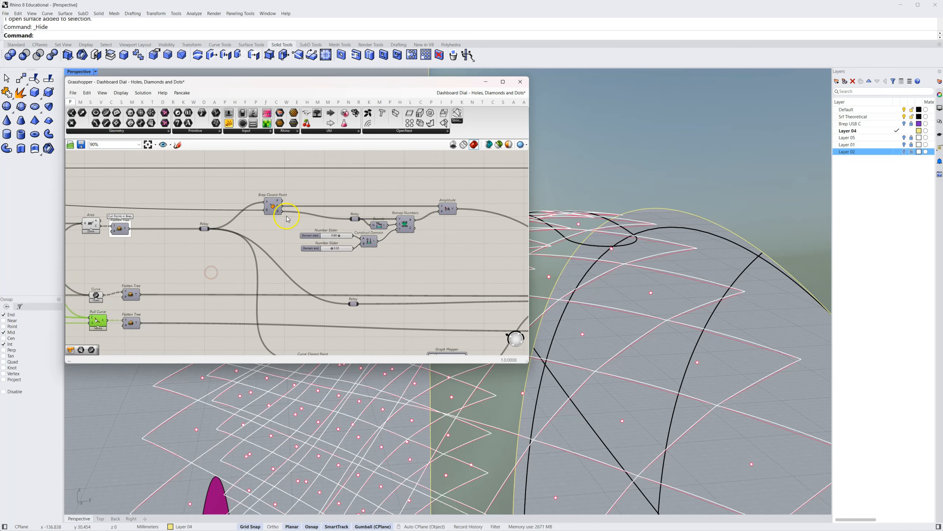
scroll(278, 206, "up", 3)
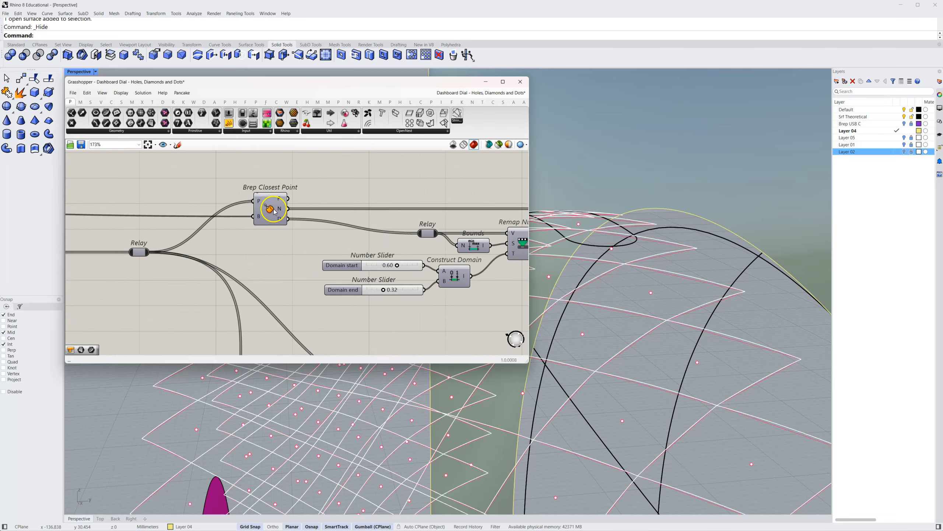
left_click(273, 211)
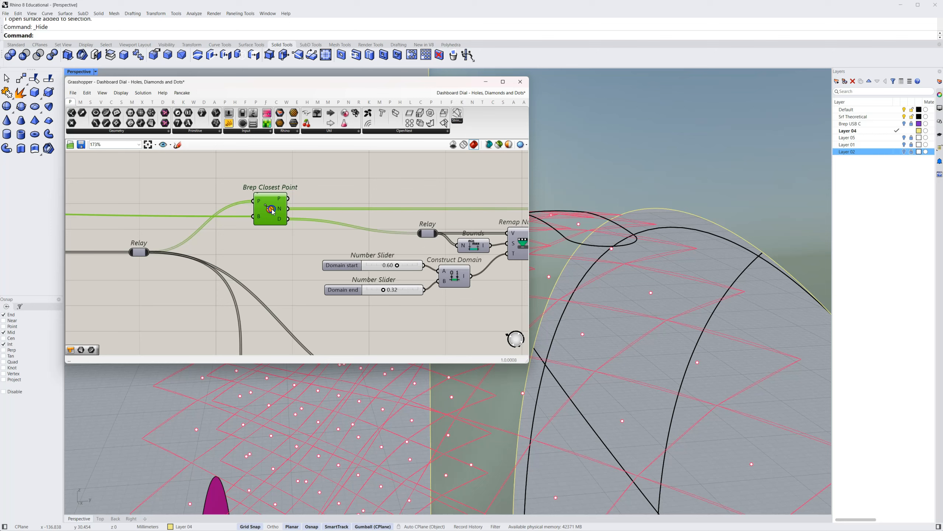
Trace the relay's other branch and highlight the Curve Closest Point component ahead of the Graph Mapper
scroll(291, 276, "down", 3)
mouse_move(292, 284)
right_mouse_down()
mouse_move(274, 210)
mouse_move(289, 264)
mouse_move(263, 225)
right_mouse_up()
left_click(299, 271)
right_click_drag(322, 257, 231, 264)
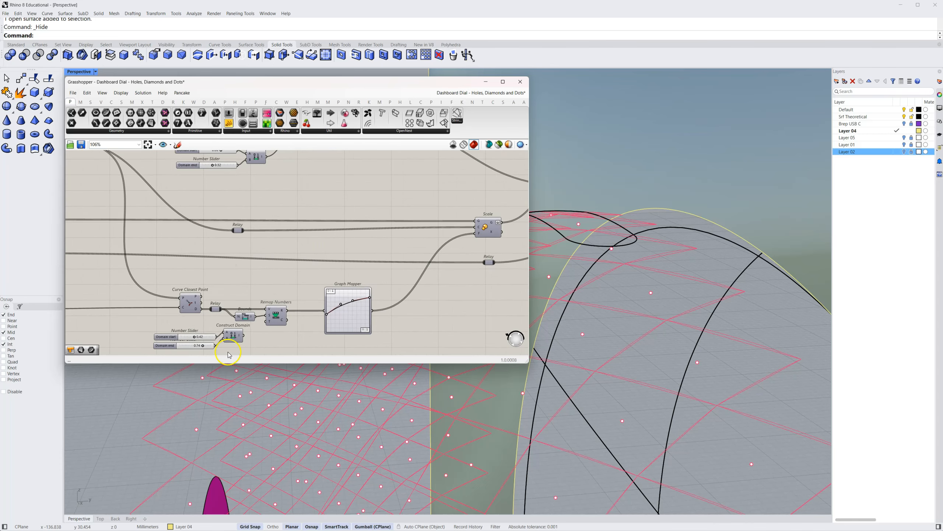
left_click(196, 308)
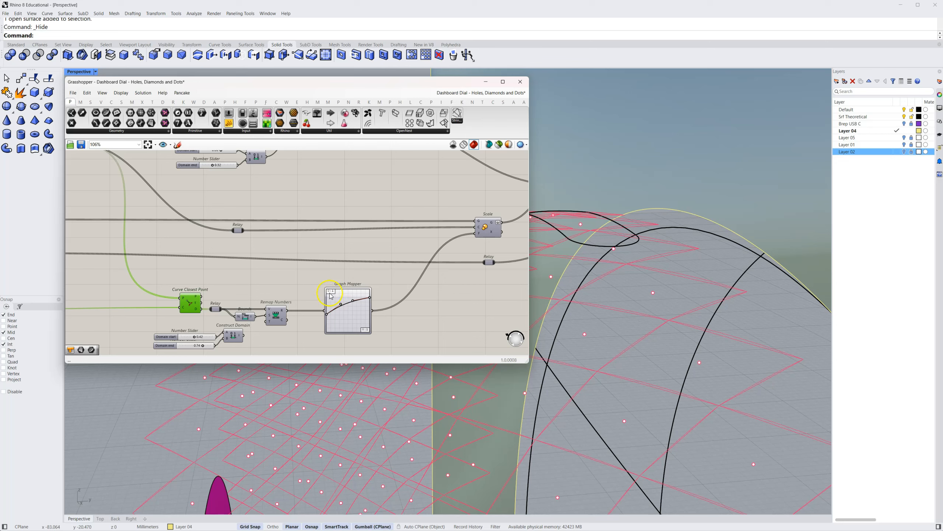
Clear the unconnected Construct Domain component and its two domain sliders away from beneath the Curve Closest Point chain
right_click_drag(275, 294, 322, 270)
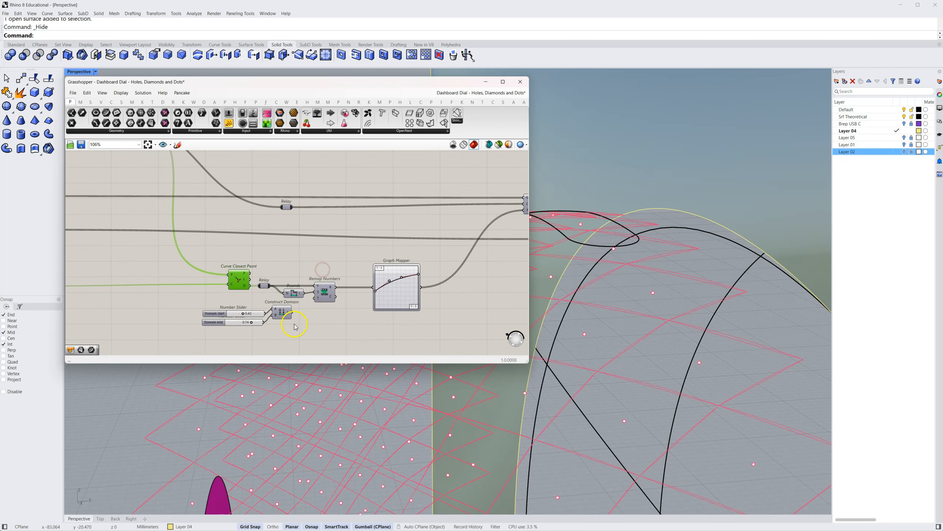
scroll(295, 326, "up", 4)
right_click_drag(298, 317, 305, 319)
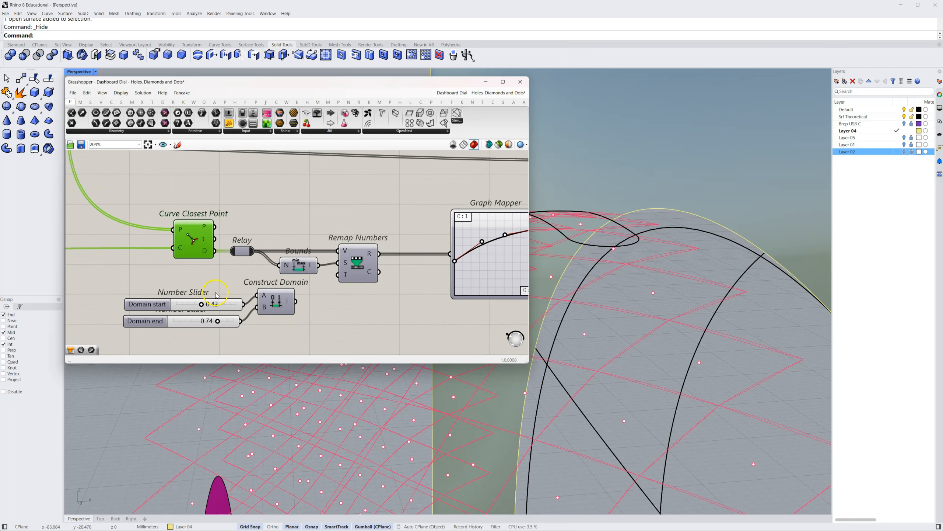
left_click_drag(313, 279, 162, 342)
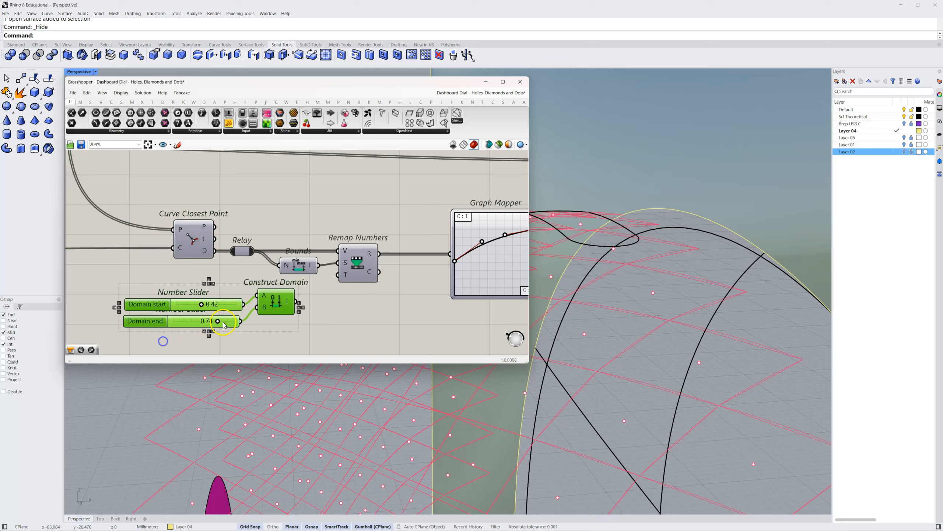
left_click_drag(268, 314, 216, 389)
right_click_drag(343, 226, 301, 349)
right_click_drag(305, 280, 290, 350)
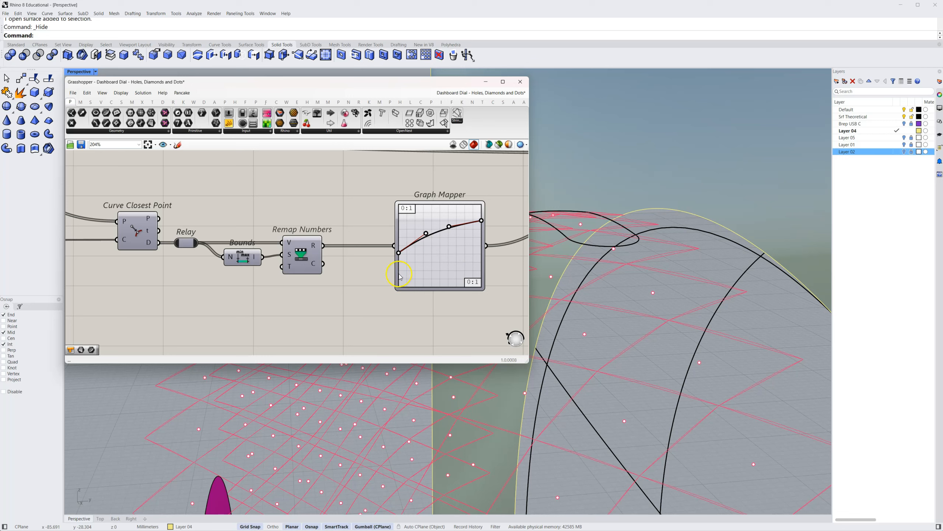
Review the Graph Mapper's curve and turn on the preview of the Scale component it feeds
mouse_move(399, 255)
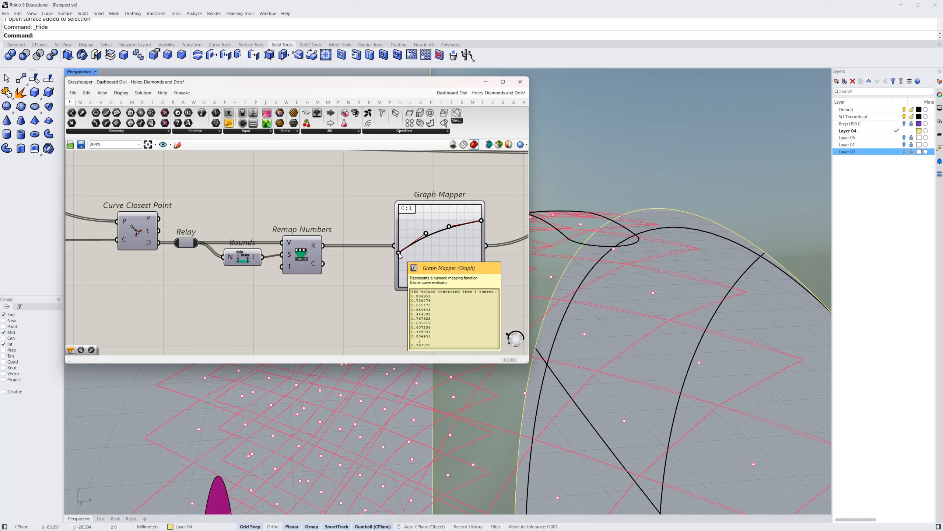
left_click(410, 250)
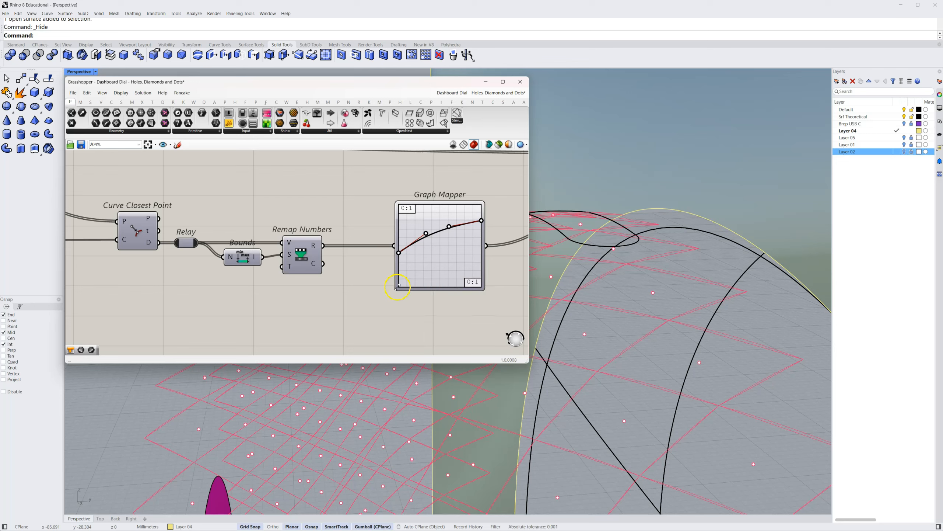
right_click_drag(383, 285, 252, 321)
scroll(297, 303, "down", 3)
left_click(494, 181)
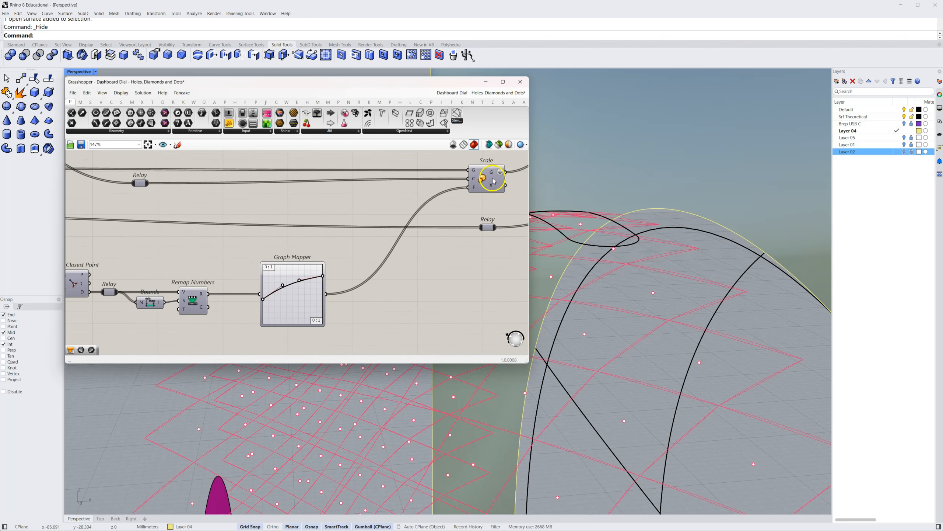
right_click(485, 179)
left_click(495, 193)
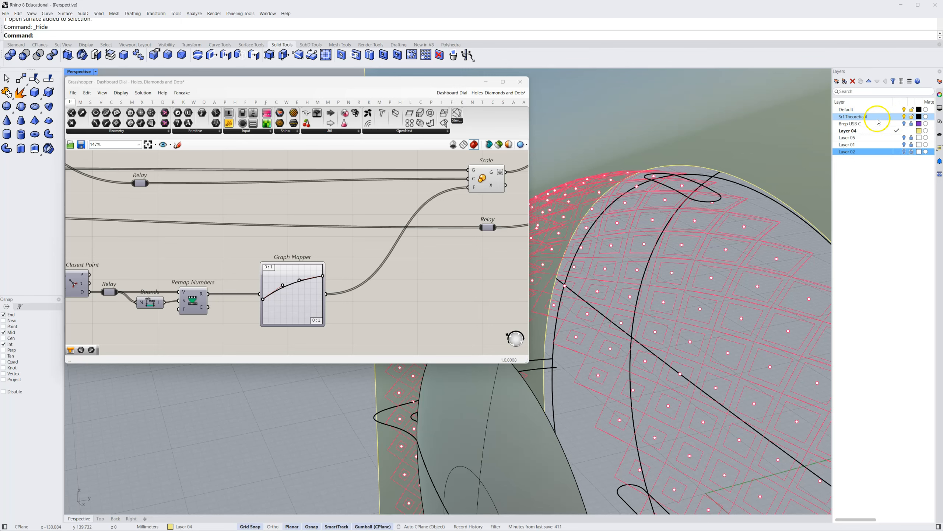
Unhide the hidden dial surface beneath the diamond pattern and clear the selection
left_click(705, 108)
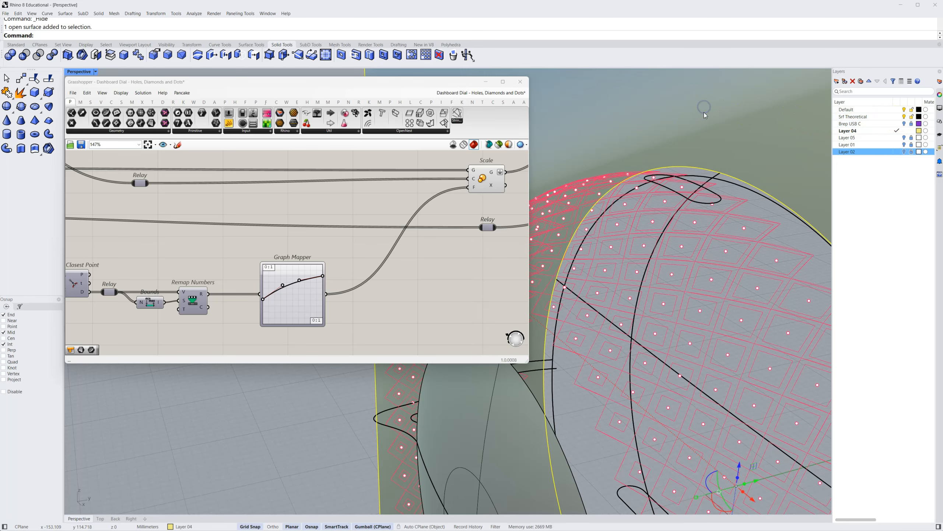
key("Return")
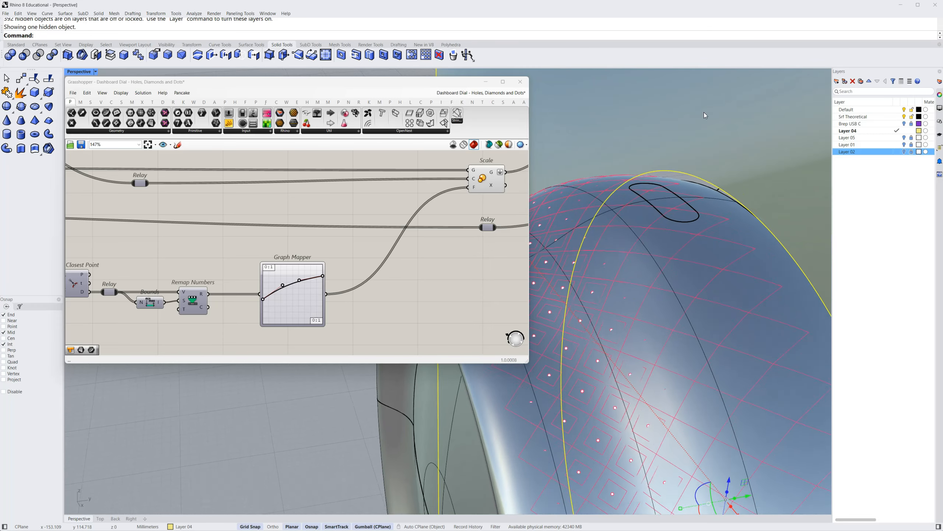
left_click(434, 371)
left_click(621, 327)
left_click(400, 419)
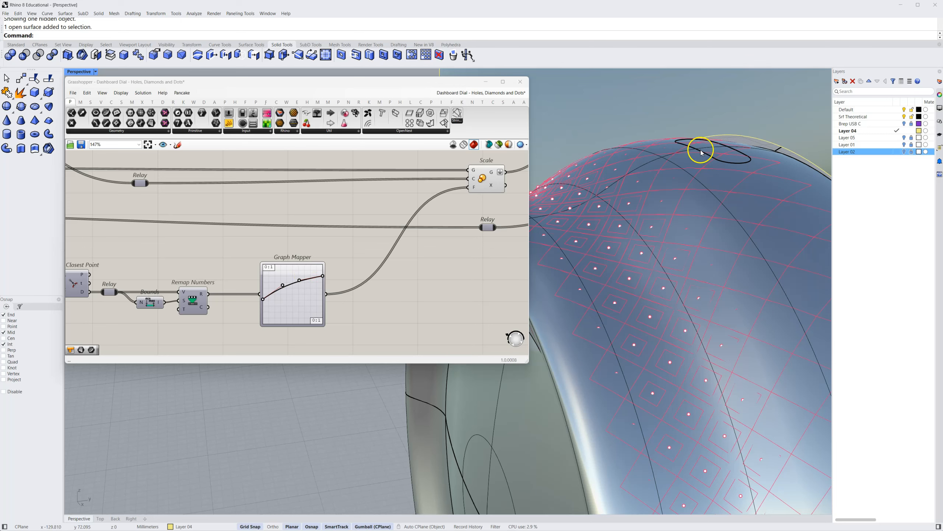
Highlight the Scale component's diamonds and slightly raise the first inner Bezier handle of the Graph Mapper feeding its factor
right_click_drag(463, 207, 376, 256)
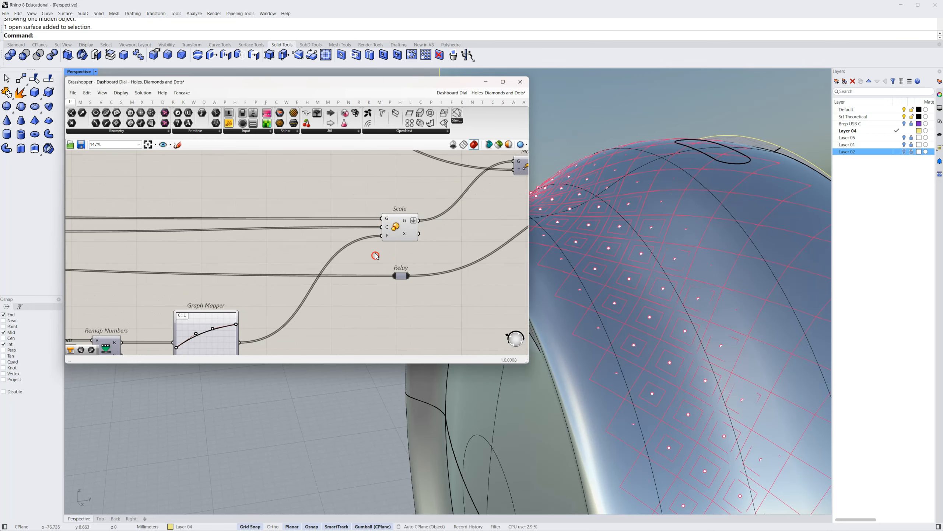
left_click(397, 227)
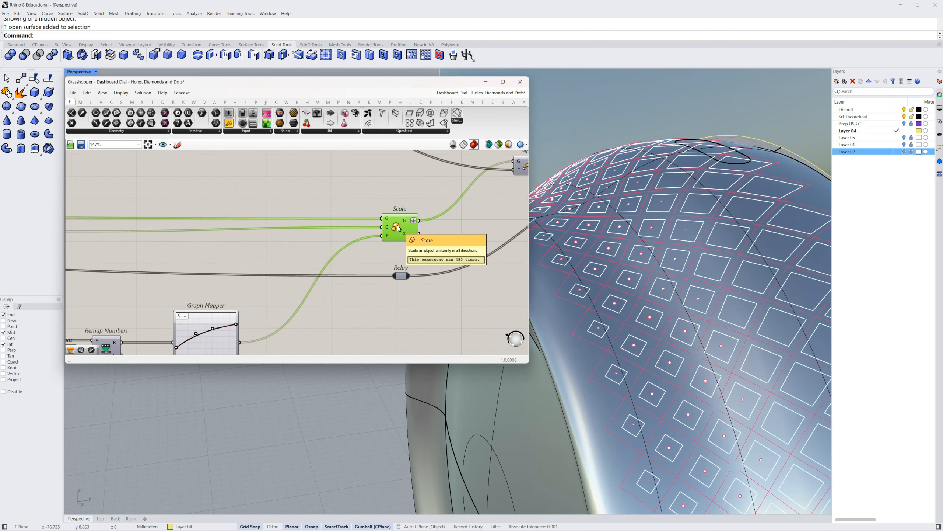
right_click_drag(277, 315, 338, 265)
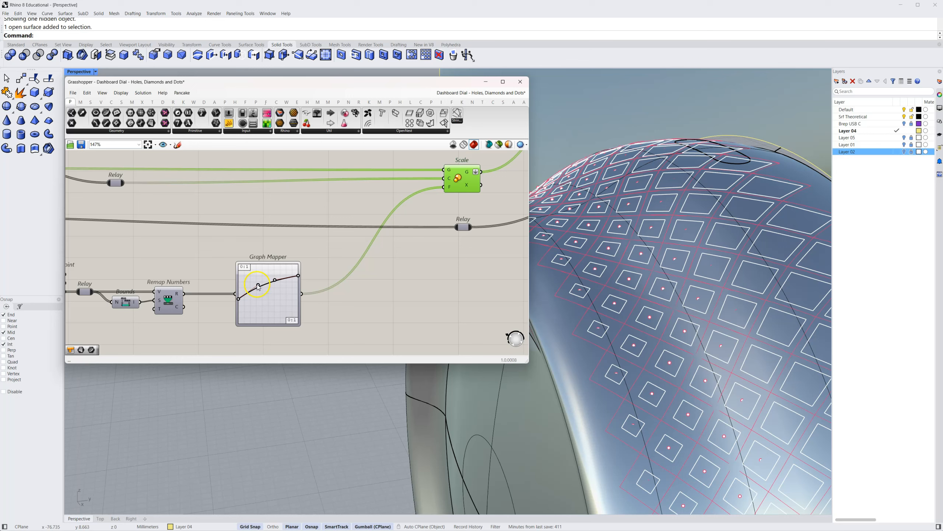
mouse_move(262, 297)
left_mouse_down()
mouse_move(281, 313)
mouse_move(266, 281)
mouse_move(256, 283)
left_mouse_up()
left_click(391, 263)
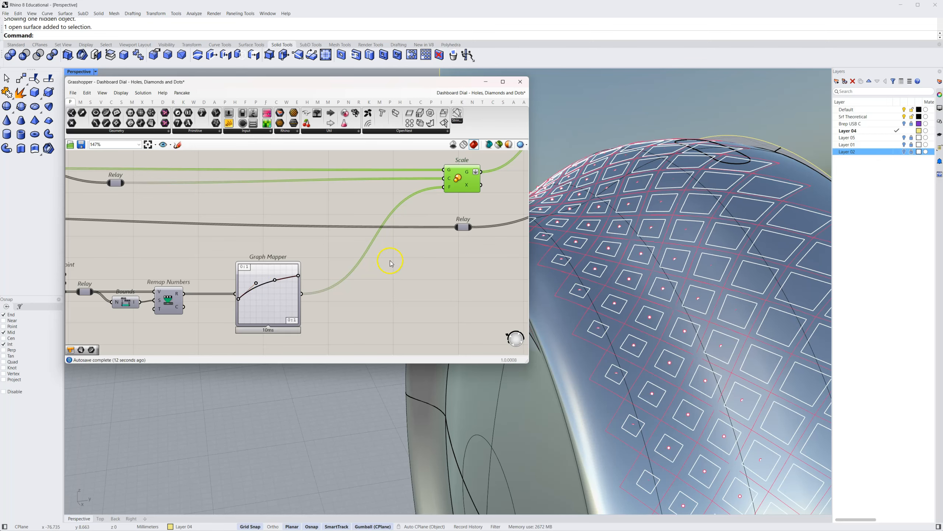
Turn on the preview of the Move component that receives the scaled diamonds
scroll(444, 267, "down", 2)
right_click_drag(438, 261, 320, 304)
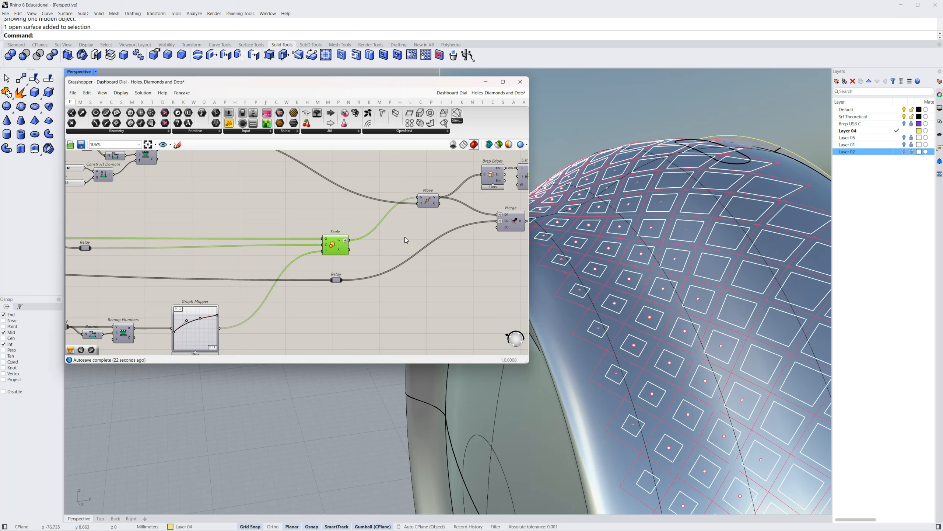
left_click(415, 228)
right_click_drag(415, 227, 232, 280)
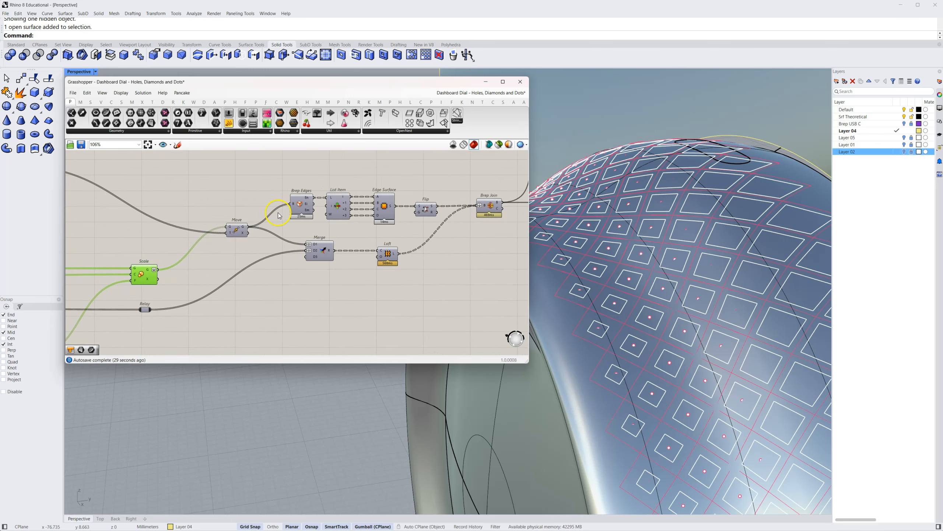
right_click_drag(318, 290, 332, 289)
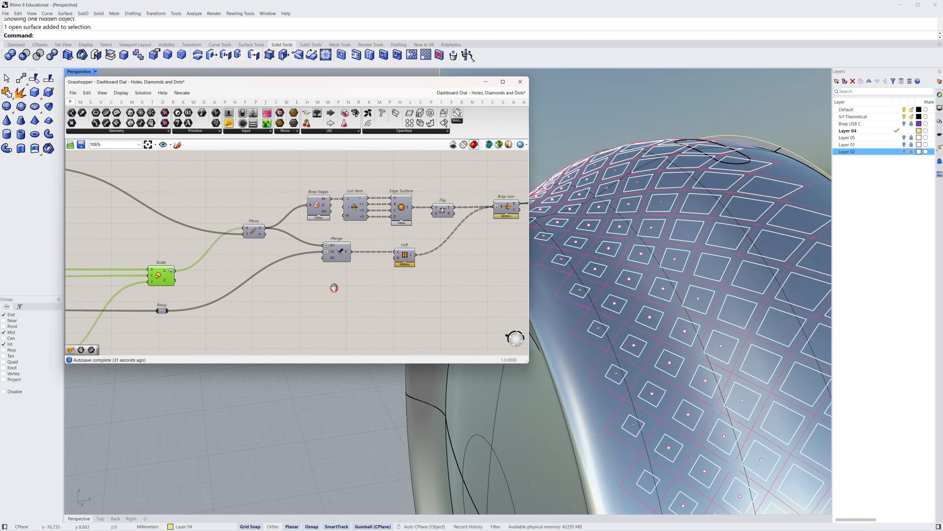
right_click(250, 234)
left_click(268, 249)
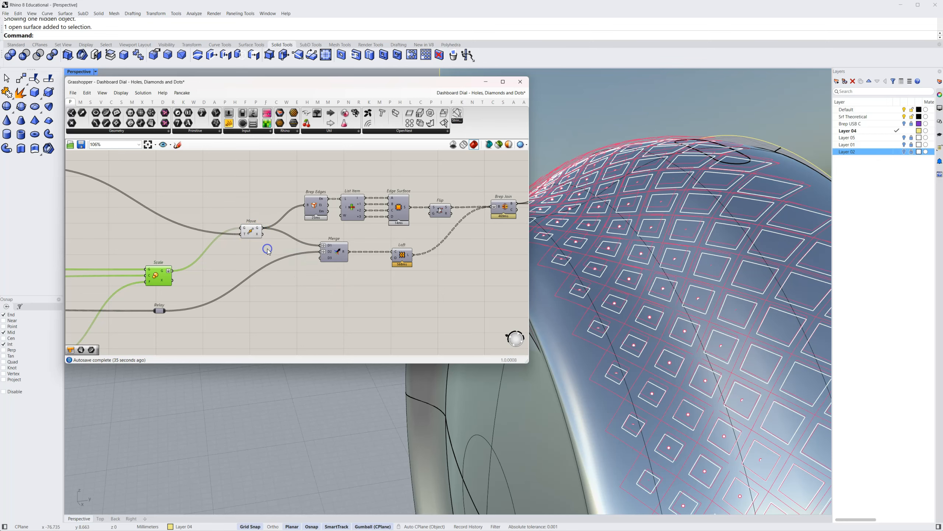
Highlight the Move component and inspect its diamonds raised off the dial surface
left_click(255, 236)
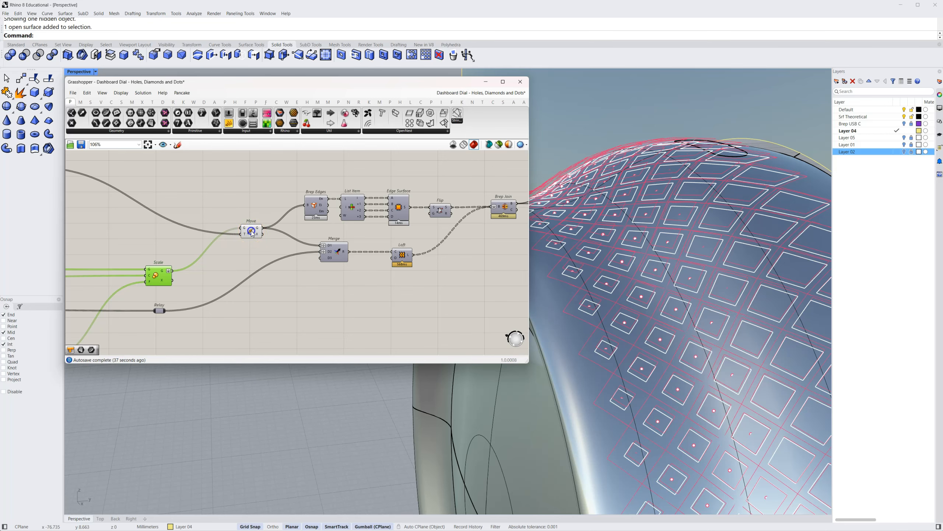
left_click(251, 231)
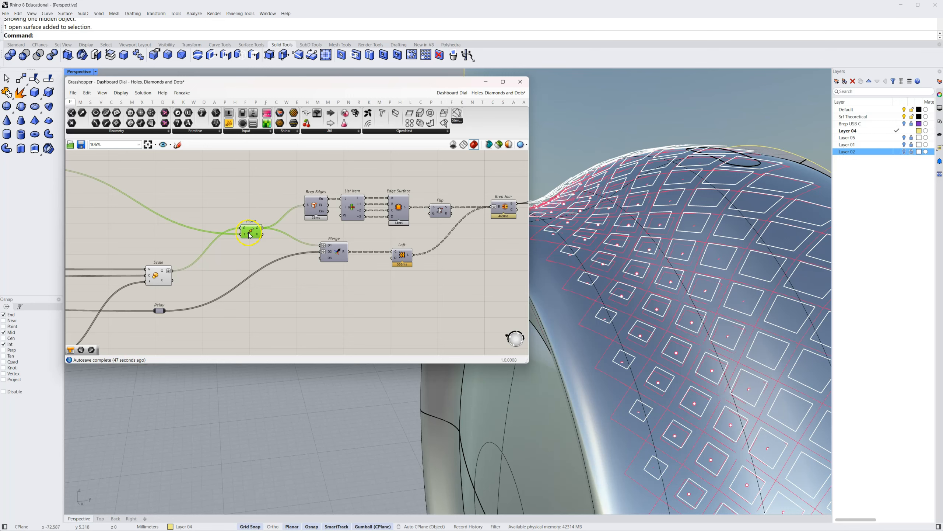
mouse_move(246, 236)
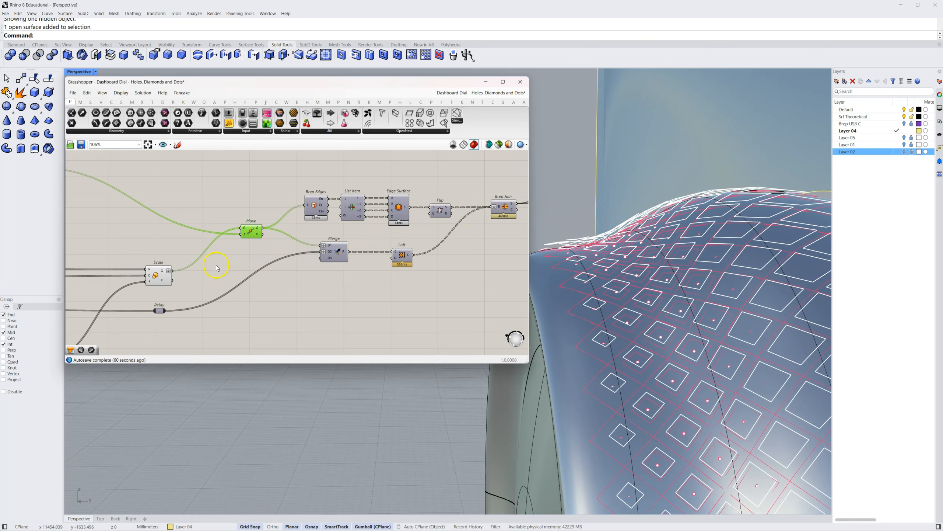
Trace the Move component's vector back to Amplitude and examine its Brep Closest Point and Remap Numbers inputs
scroll(217, 267, "down", 3)
right_click_drag(200, 264, 373, 288)
right_click_drag(230, 268, 304, 265)
scroll(305, 274, "up", 3)
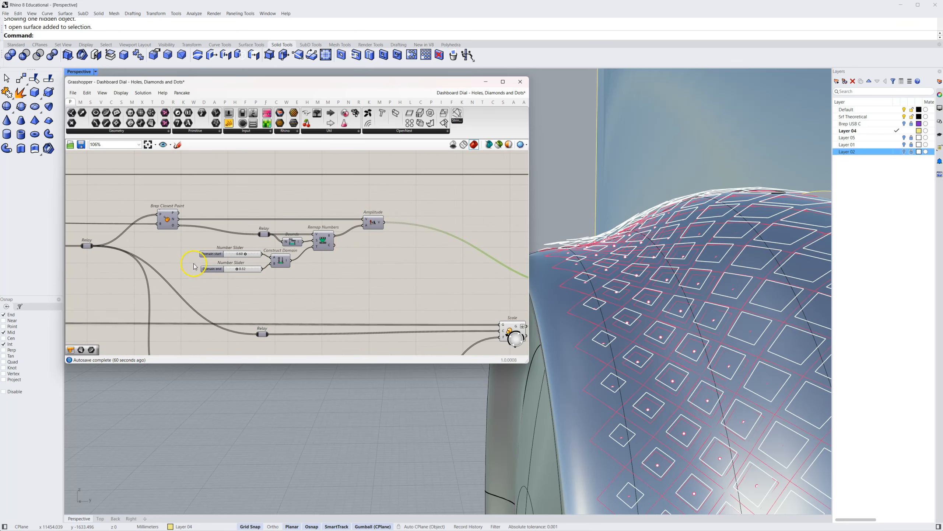
scroll(323, 298, "down", 3)
right_click_drag(327, 289, 308, 194)
right_click_drag(287, 234, 293, 310)
scroll(296, 262, "up", 3)
right_click_drag(301, 243, 288, 275)
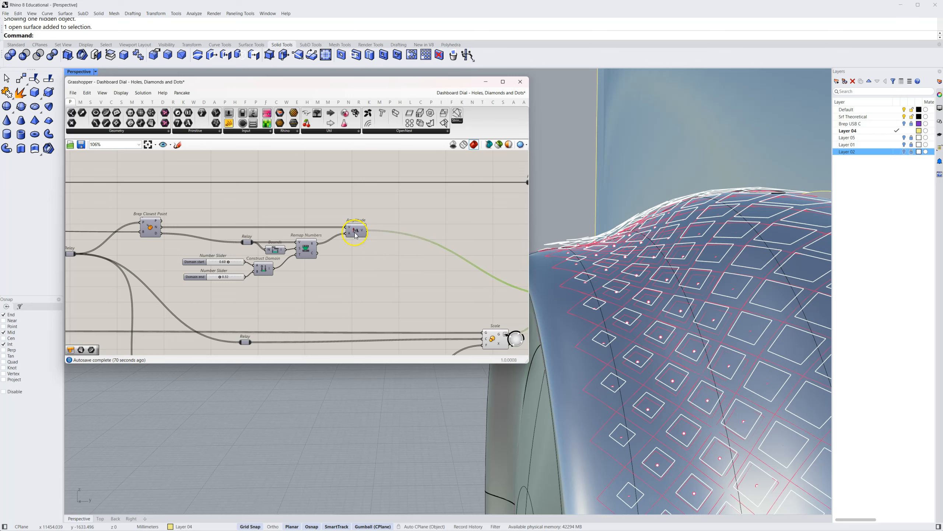
mouse_move(349, 236)
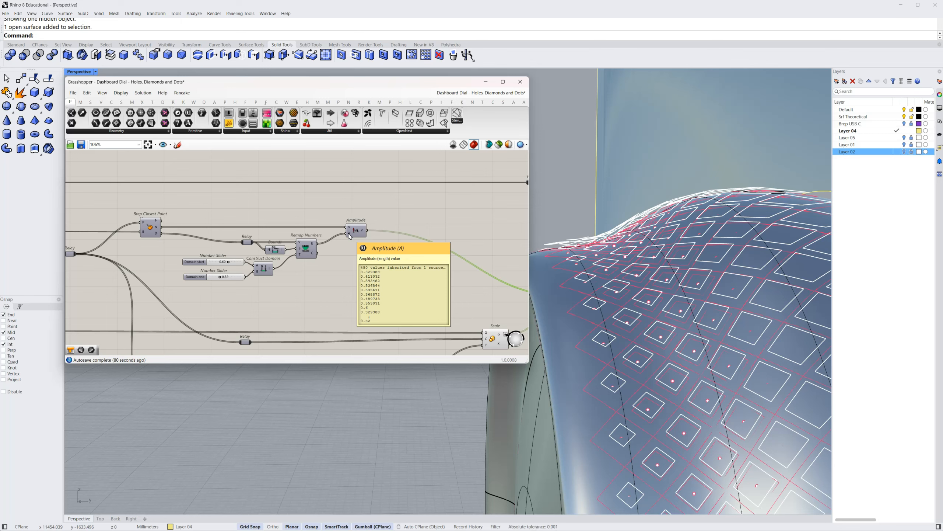
Examine the domain start and domain end sliders of the amplitude remap against the raised diamonds on the dial
left_click(255, 259)
scroll(230, 267, "up", 4)
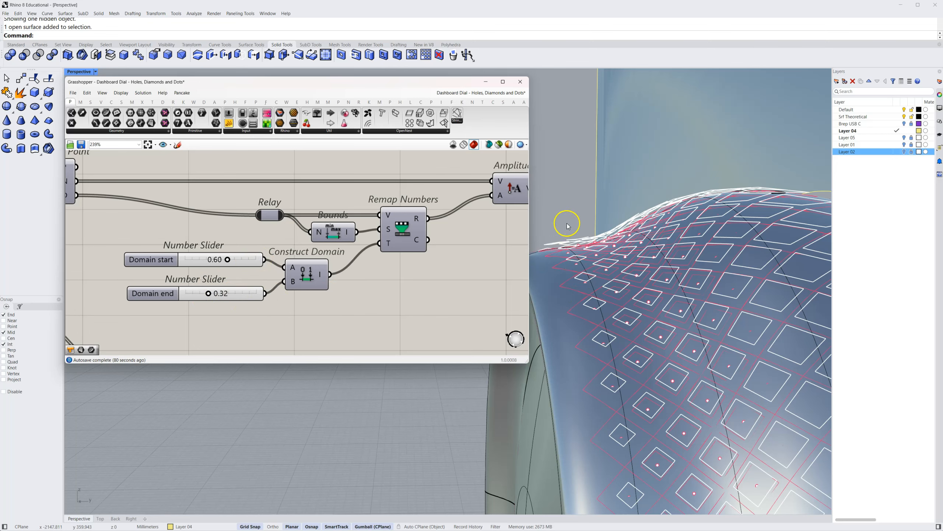
right_click_drag(579, 262, 780, 182)
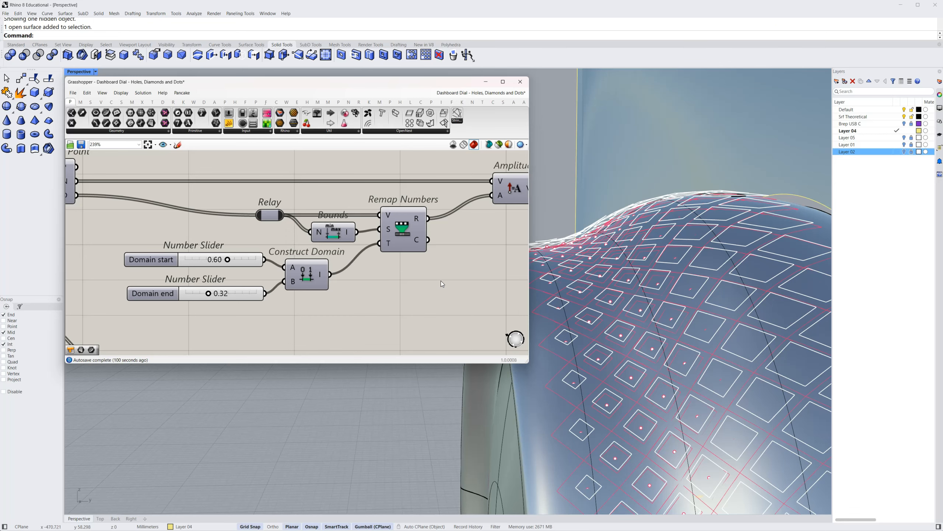
Follow the Amplitude output back to Move and review its connections to Brep Edges and Merge
right_click_drag(427, 284, 338, 295)
scroll(337, 294, "down", 4)
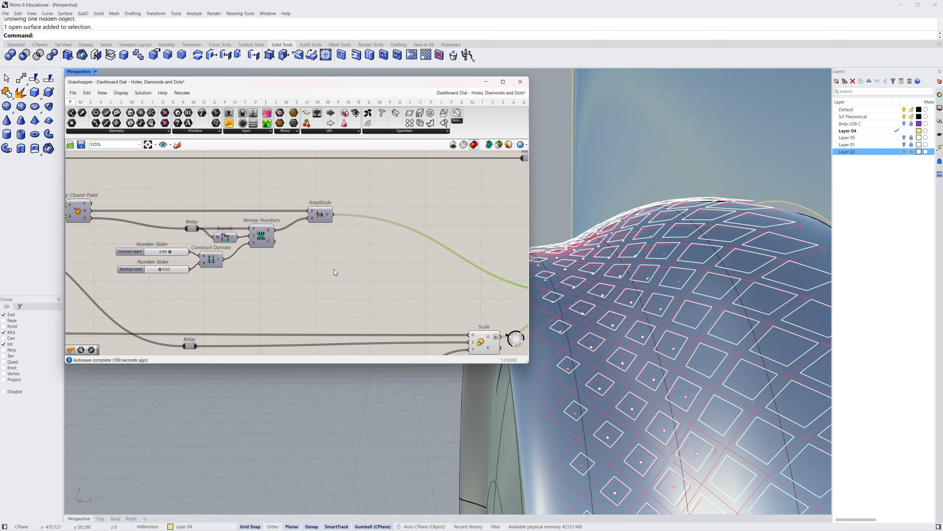
right_click_drag(393, 267, 216, 234)
right_click_drag(410, 242, 377, 246)
right_click_drag(398, 280, 330, 239)
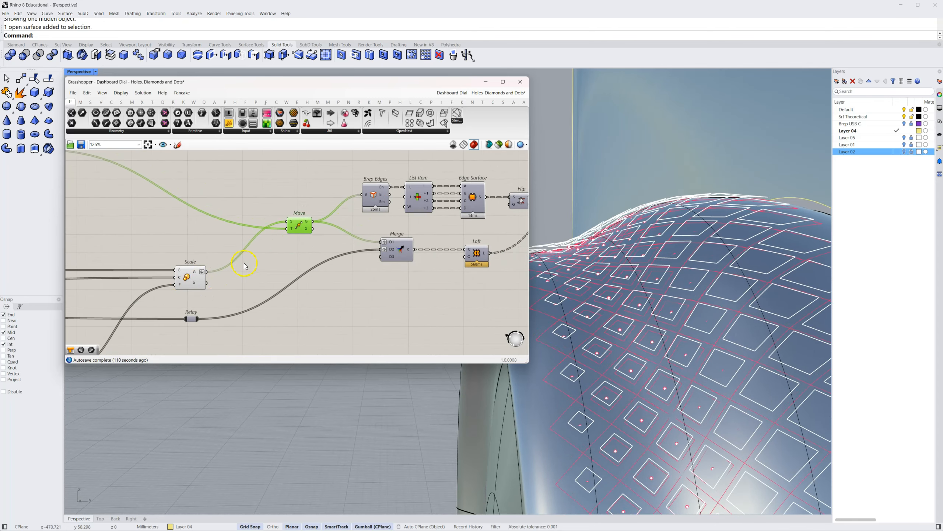
Turn off the preview of the Scale component feeding Move
right_click_drag(244, 264, 241, 273)
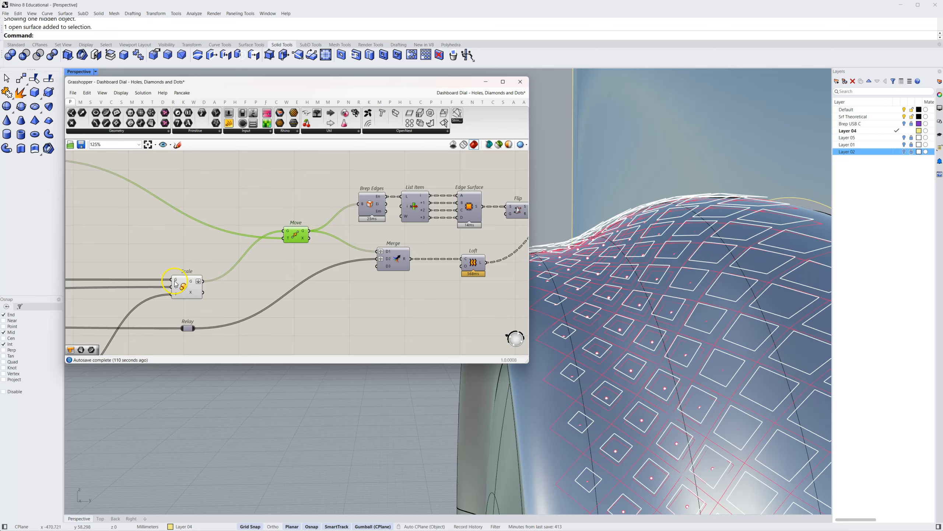
right_click(183, 286)
left_click(196, 300)
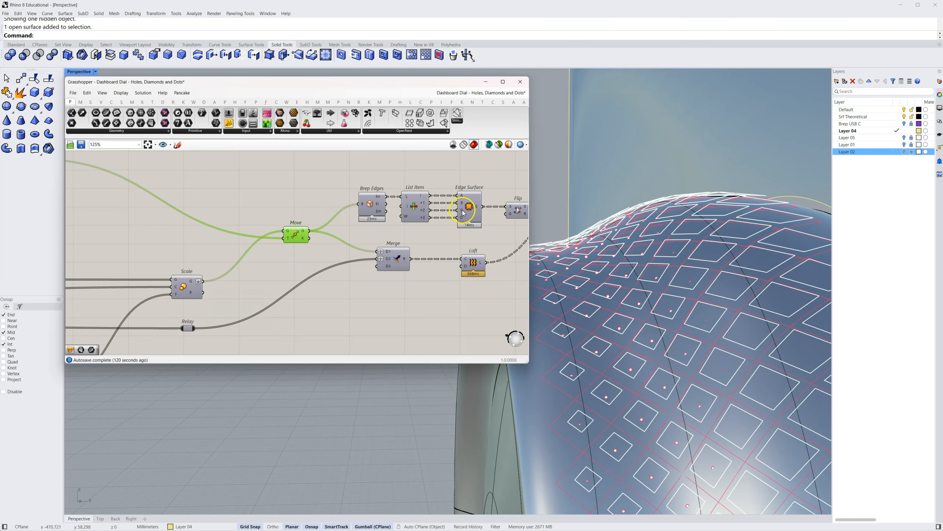
Turn on the preview of the Edge Surface component that fills the raised diamond outlines
right_click_drag(451, 233, 396, 239)
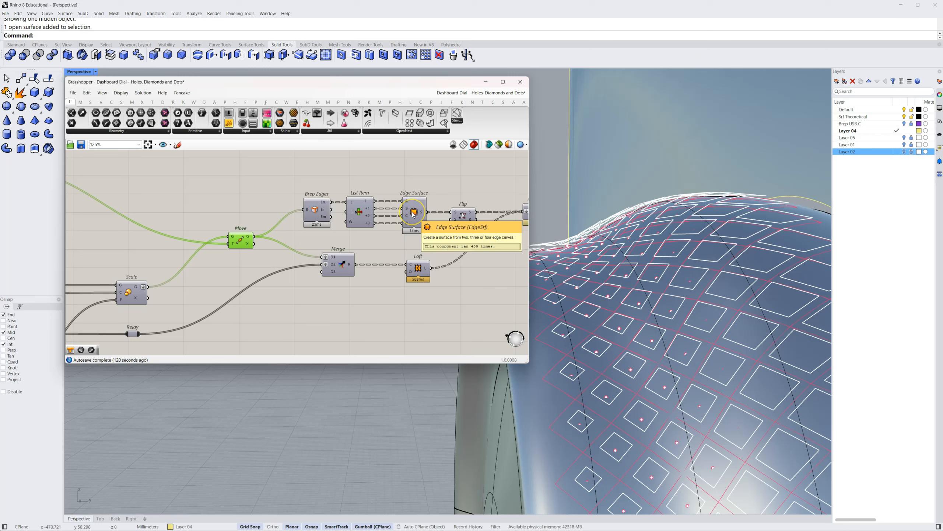
scroll(411, 217, "up", 3)
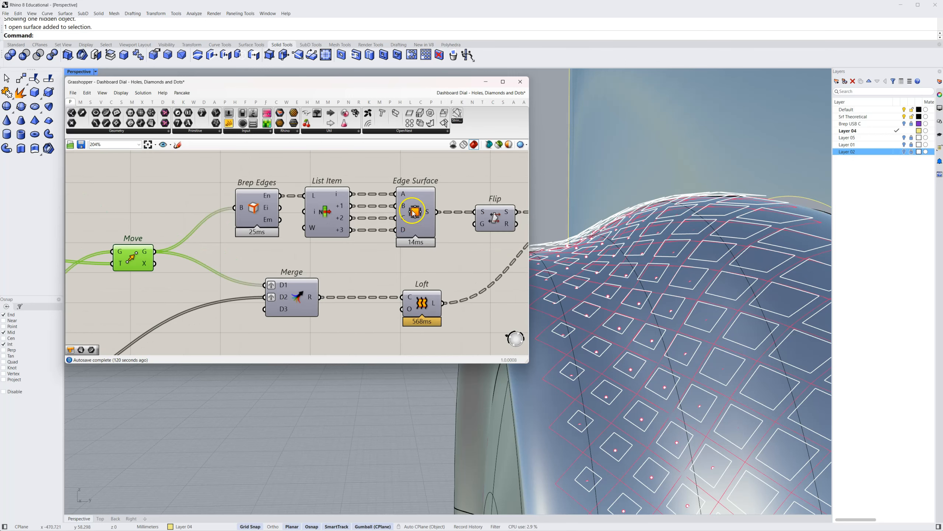
right_click_drag(358, 262, 353, 249)
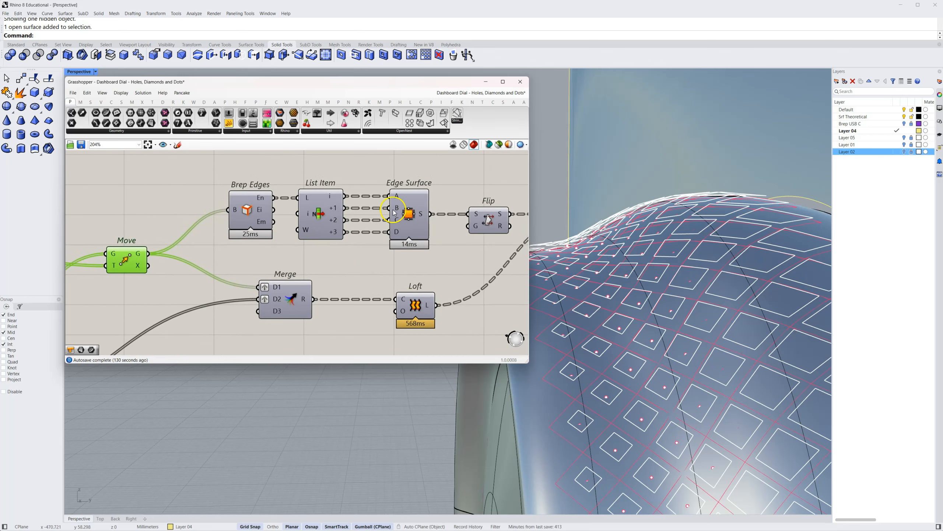
right_click(411, 215)
left_click(418, 227)
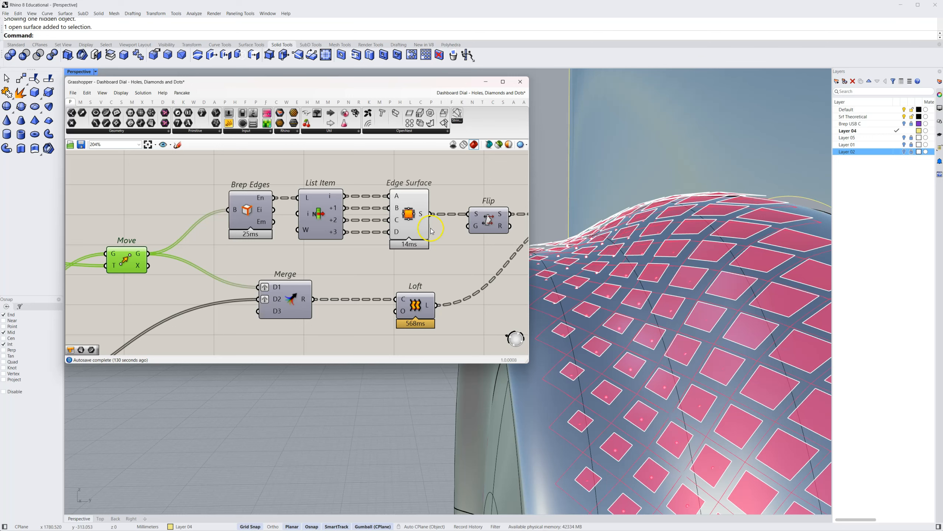
Examine how Move's translated curves feed Brep Edges and how its naked edges output passes to List Item
left_click(247, 211)
left_click(177, 222)
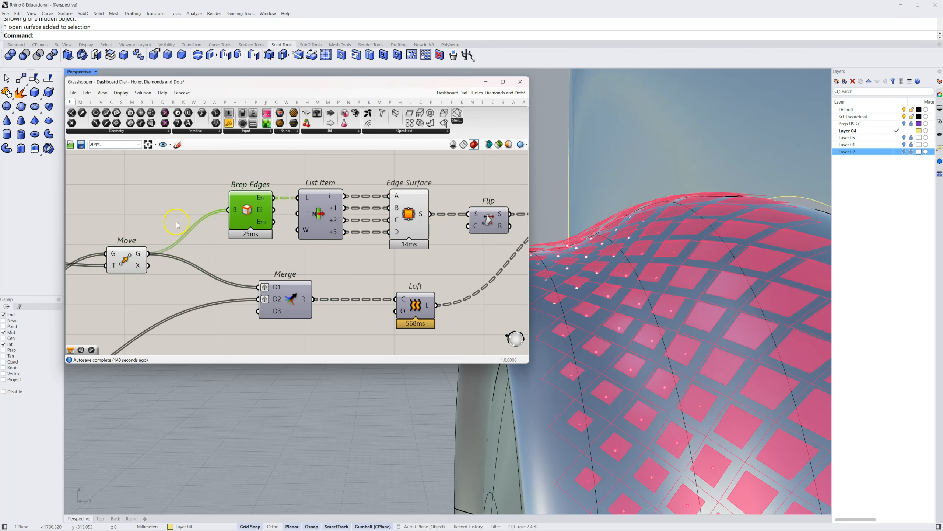
mouse_move(140, 256)
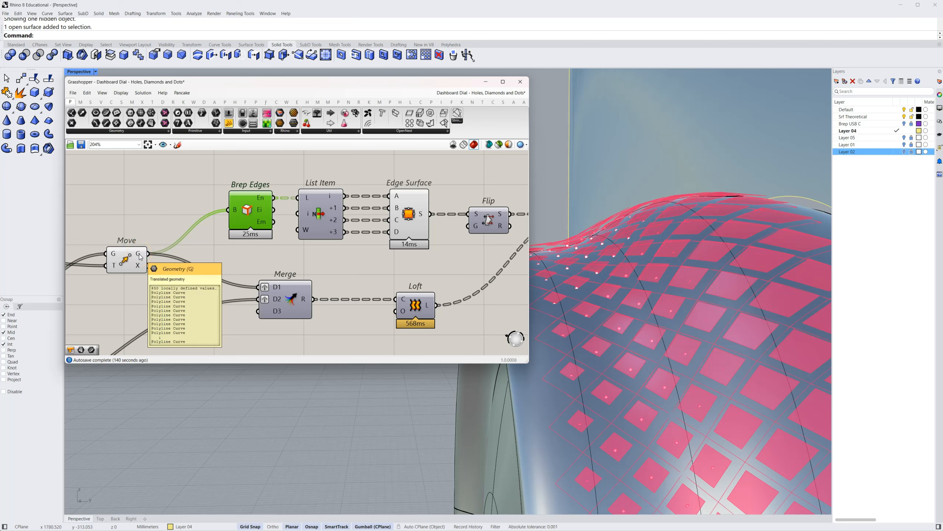
left_click(179, 246)
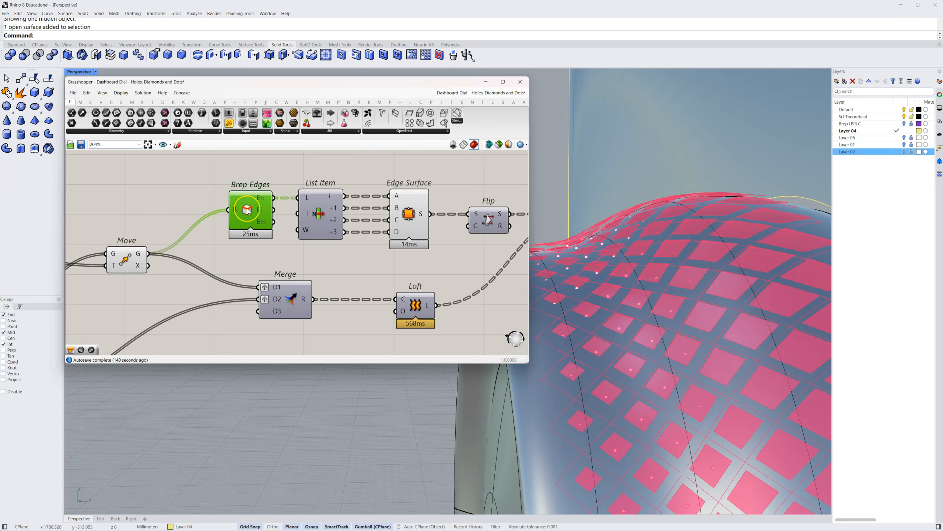
left_click(264, 200)
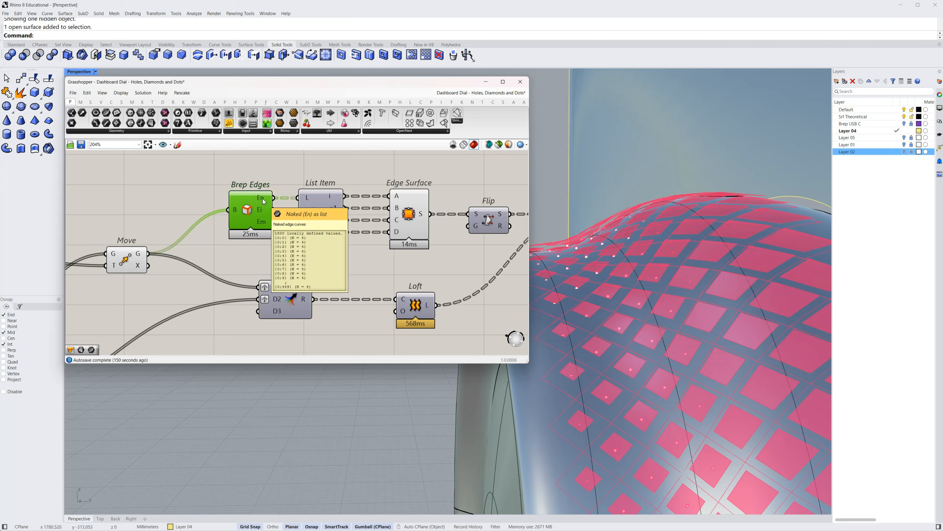
left_click(287, 201)
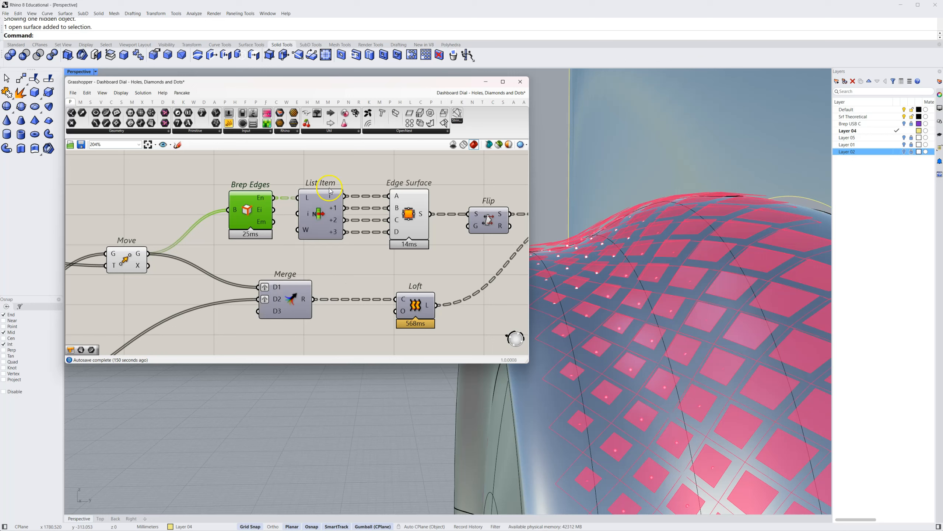
Place a second List Item component, wire the Brep Edges naked output into its list input, and inspect its item output
left_click(90, 102)
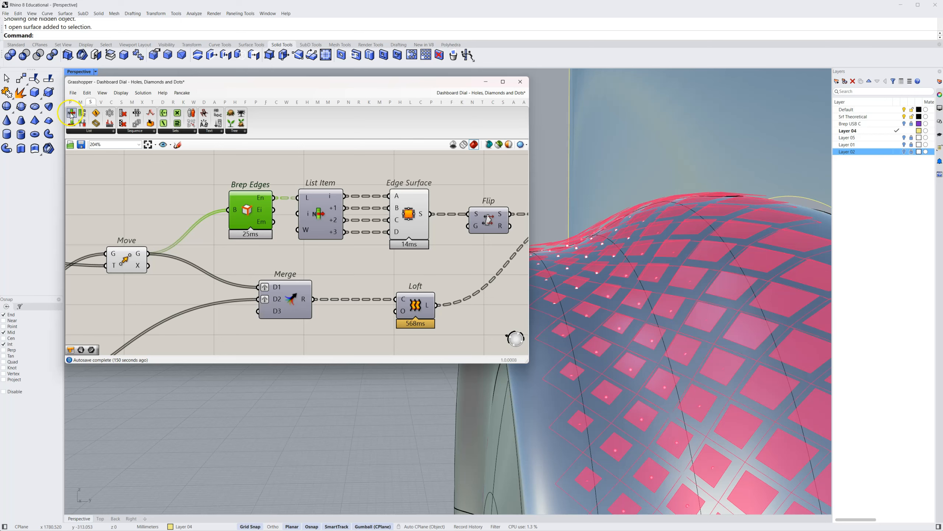
left_click_drag(281, 214, 360, 256)
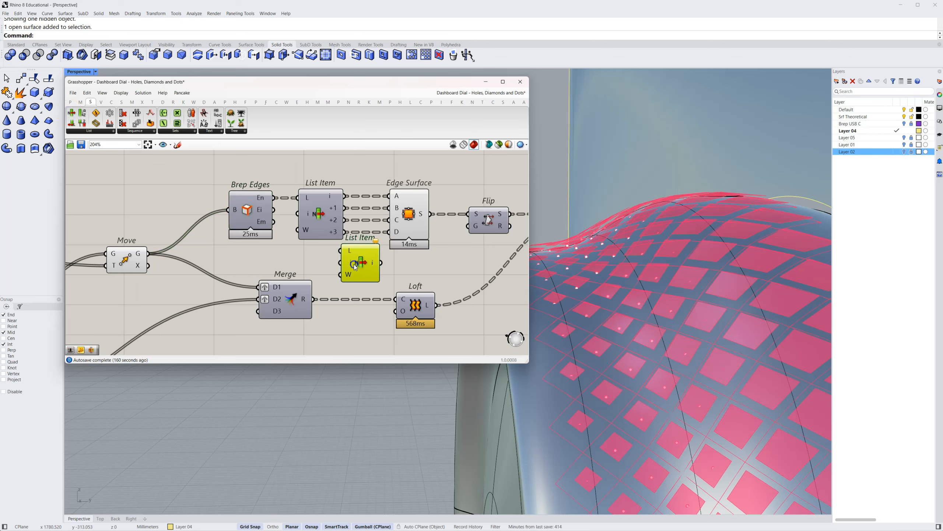
left_click_drag(274, 198, 338, 255)
mouse_move(372, 268)
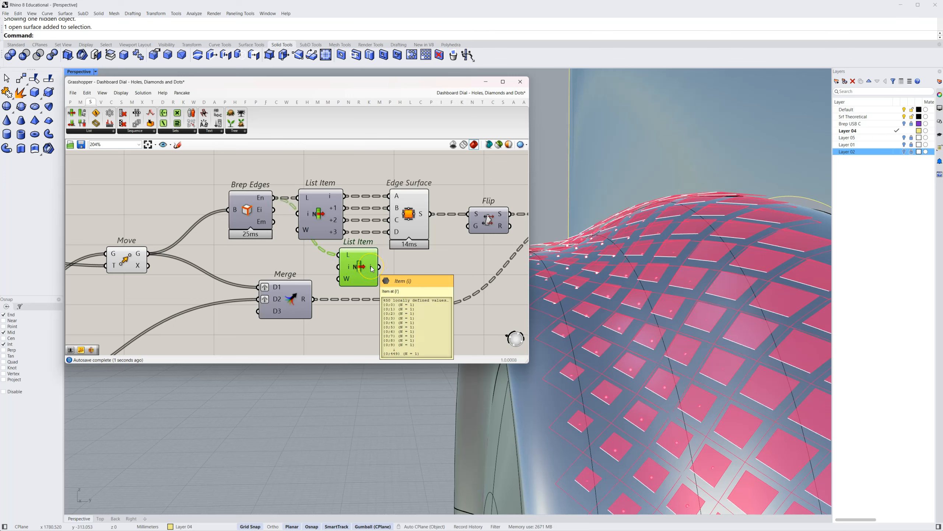
left_click(361, 269)
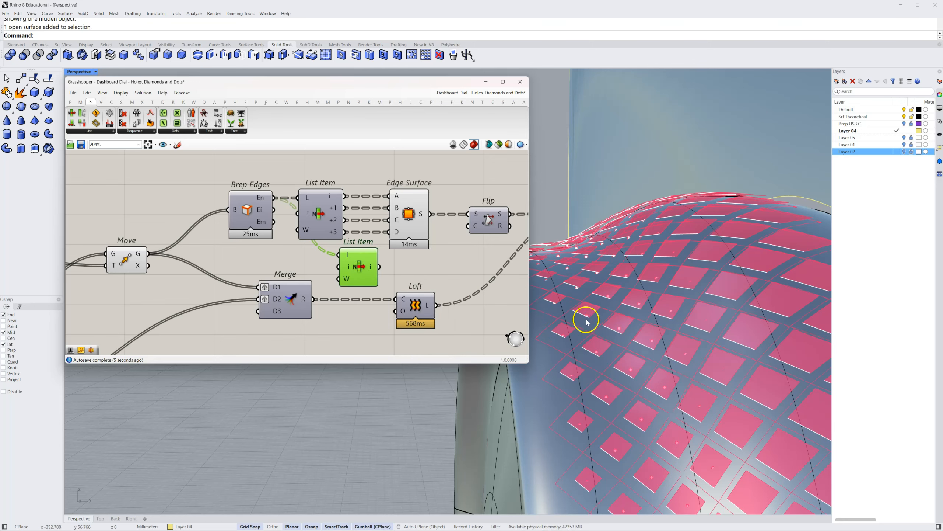
Add the +1, +2 and +3 outputs to the new List Item so each diamond edge is extracted
scroll(586, 320, "up", 2)
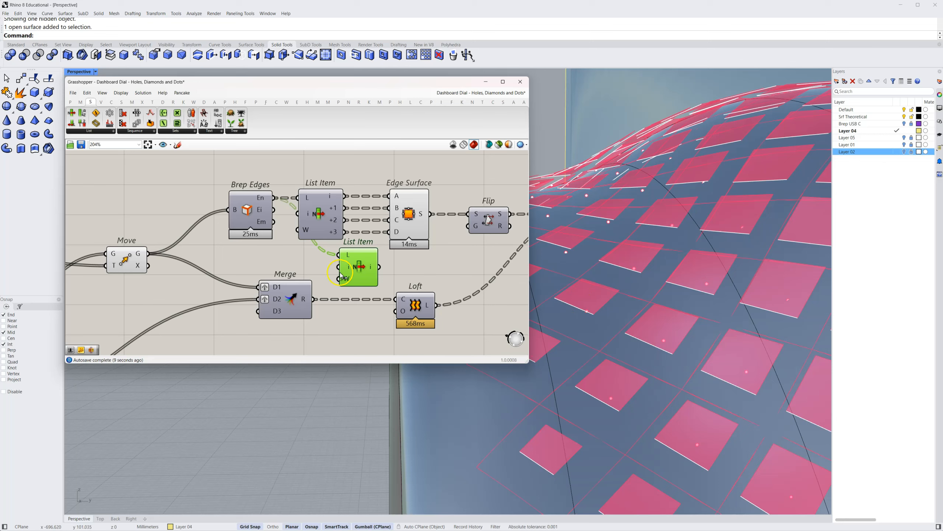
scroll(367, 278, "up", 3)
scroll(367, 277, "up", 3)
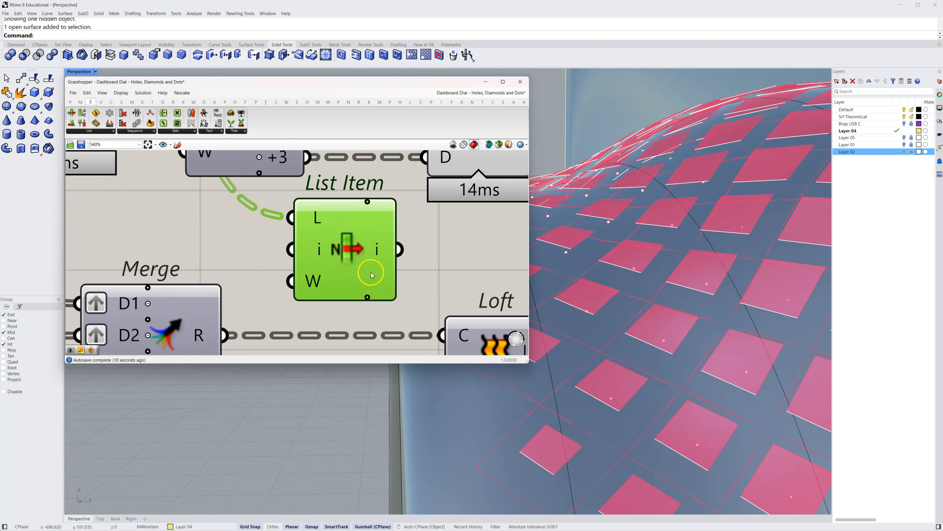
left_click(368, 298)
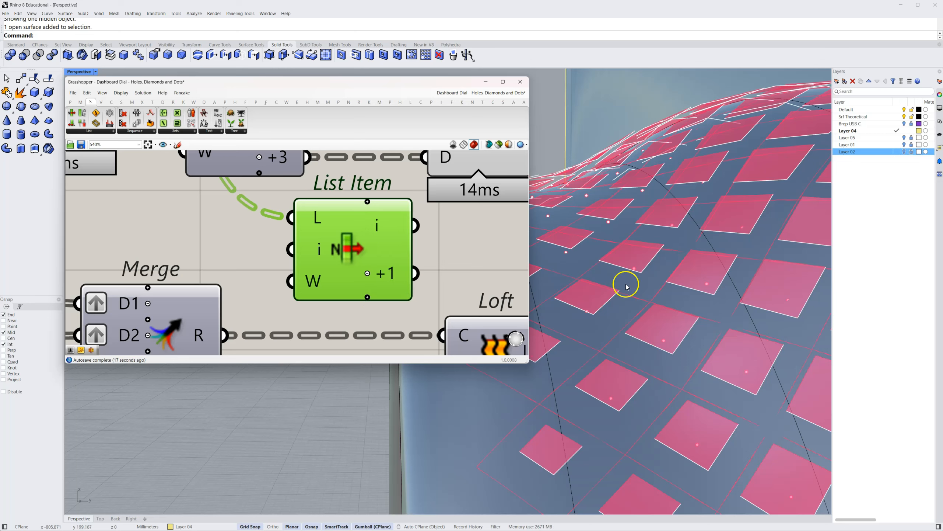
left_click(368, 297)
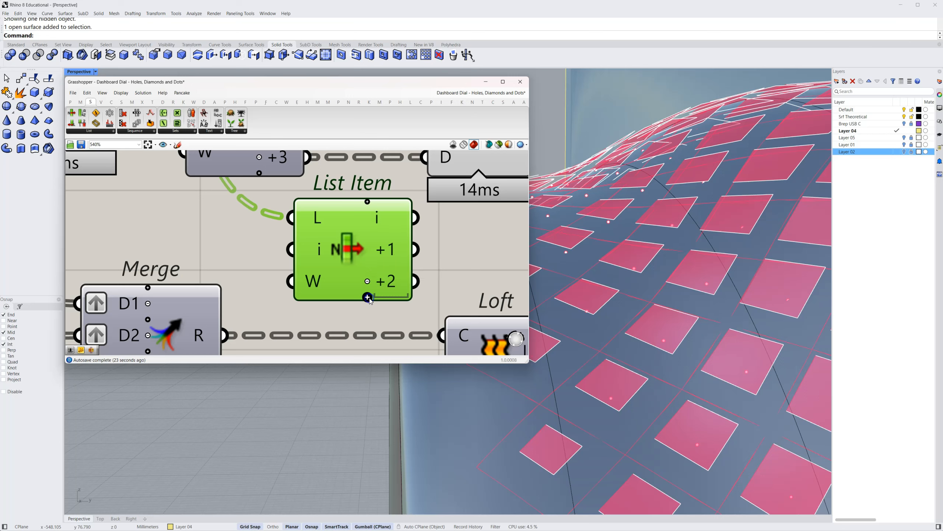
left_click(368, 297)
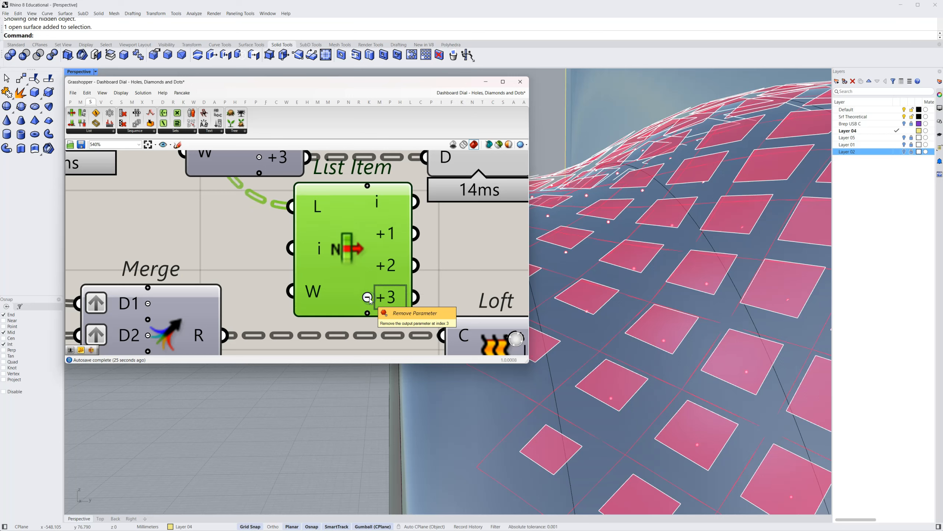
Review the extra List Item's four outputs against Edge Surface and delete the demonstration component
scroll(437, 259, "down", 3)
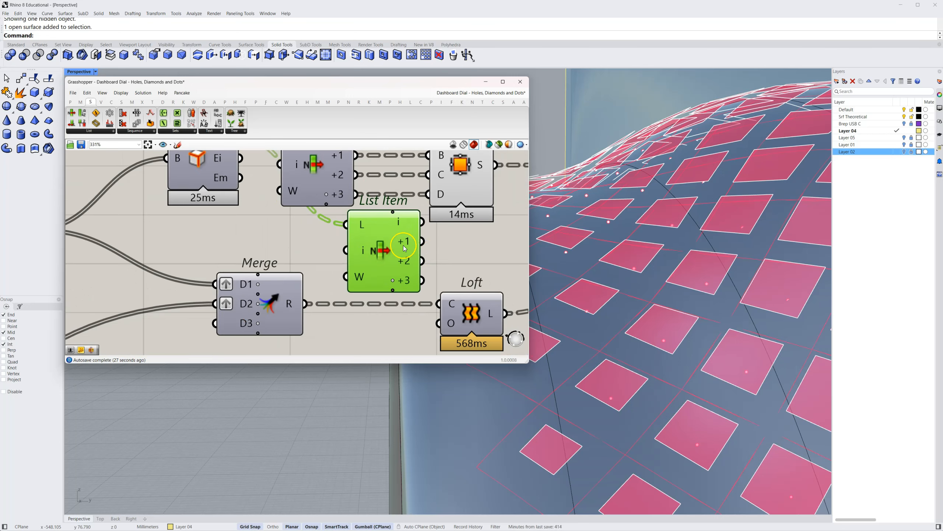
left_click_drag(372, 258, 368, 265)
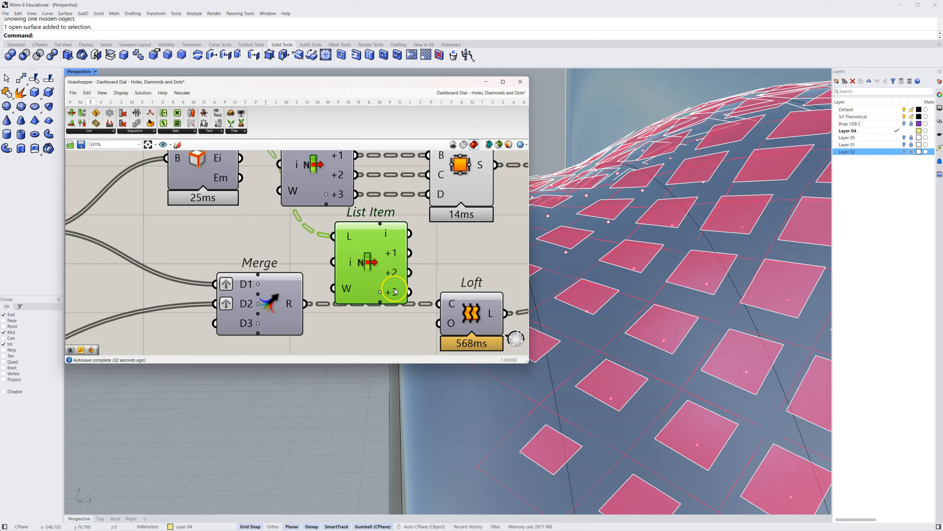
scroll(416, 247, "down", 2)
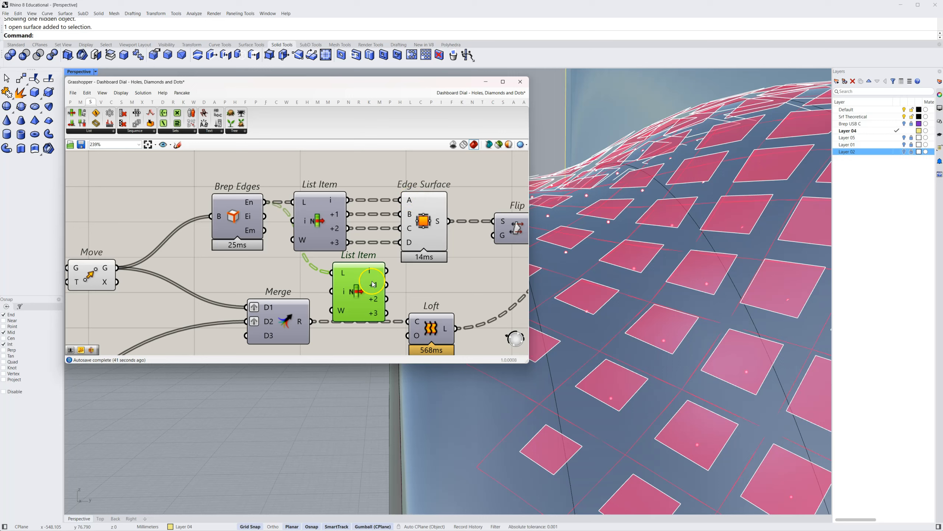
key("Delete")
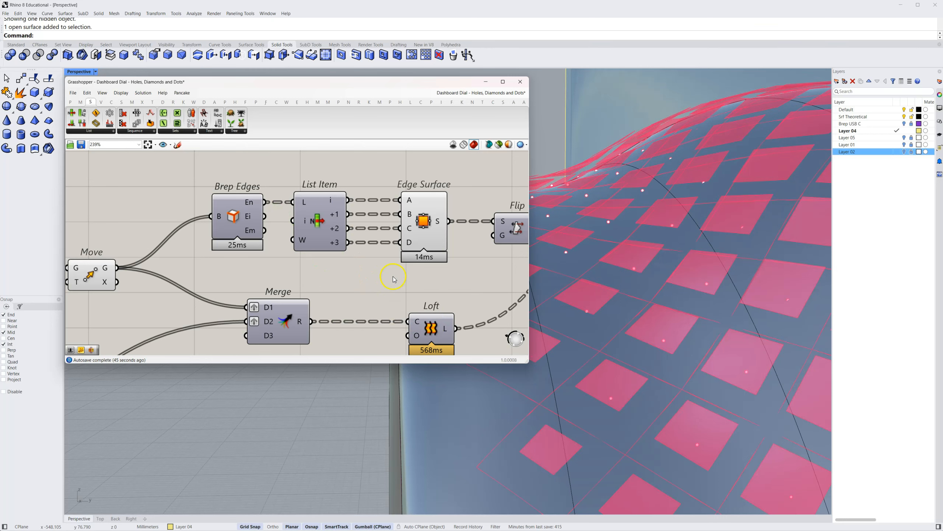
Highlight the Edge Surface component to inspect its diamond surfaces on the dial and open its options
right_click_drag(471, 288, 321, 282)
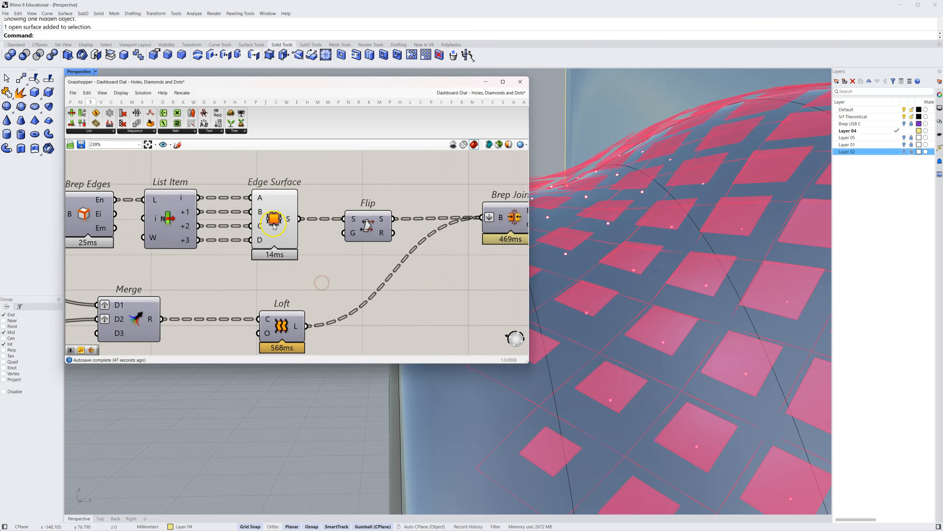
left_click(283, 215)
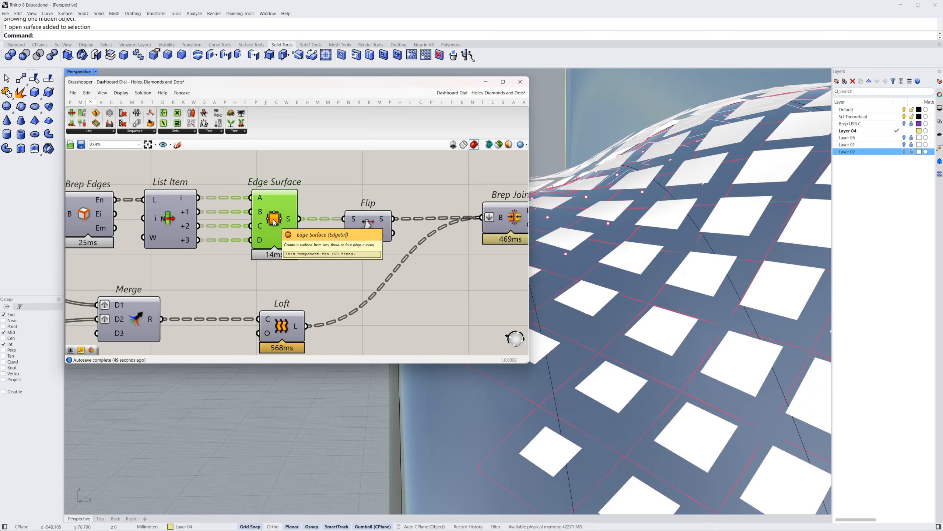
right_click(275, 223)
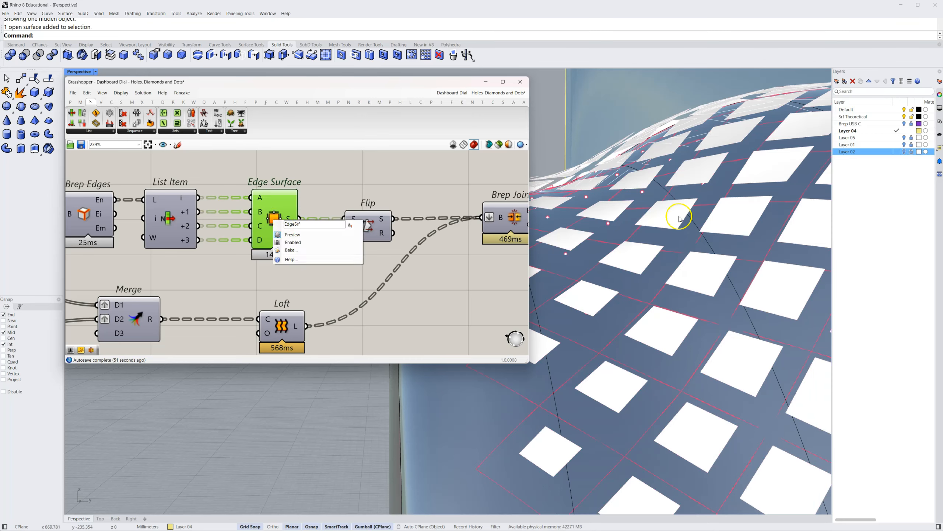
Add a new layer to the Rhino model and make it the current layer
left_click(857, 181)
right_click(858, 181)
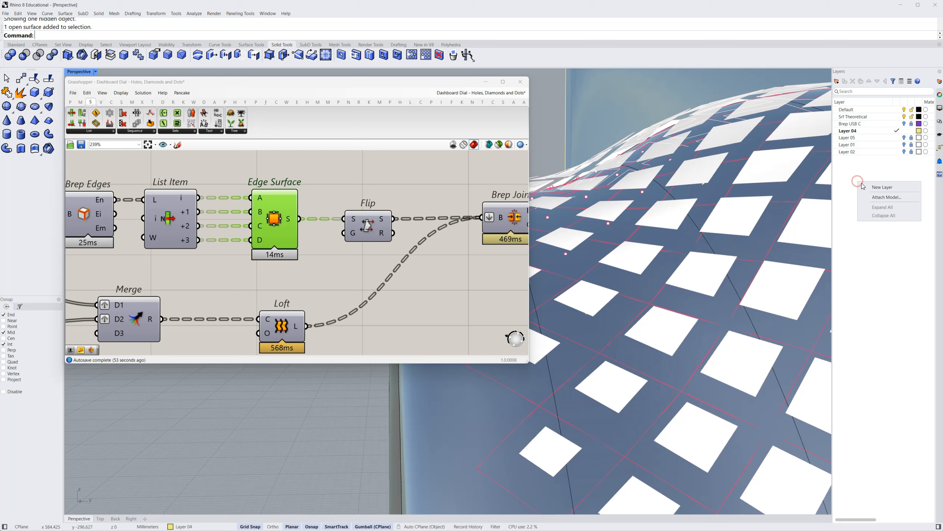
left_click(883, 188)
left_click(900, 159)
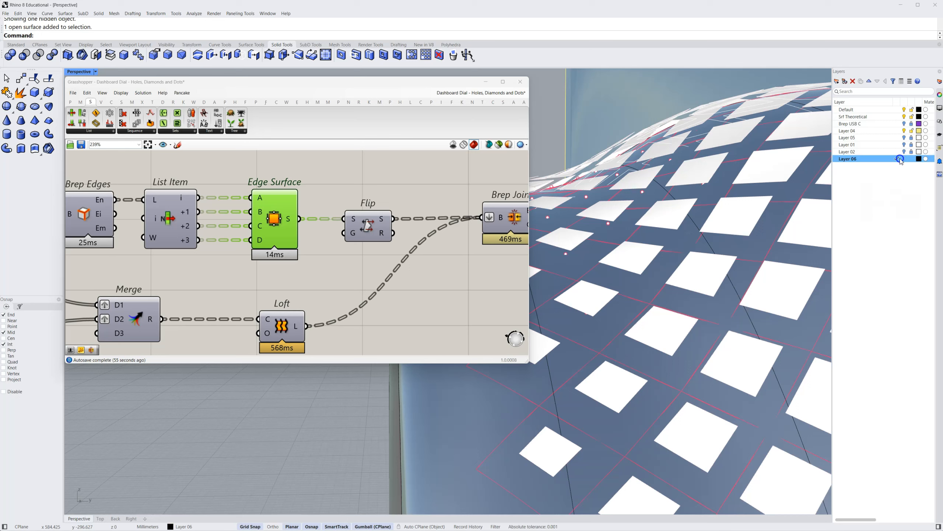
Bake the Edge Surface diamonds onto Layer 06 with colour by layer and no grouping
left_click(405, 250)
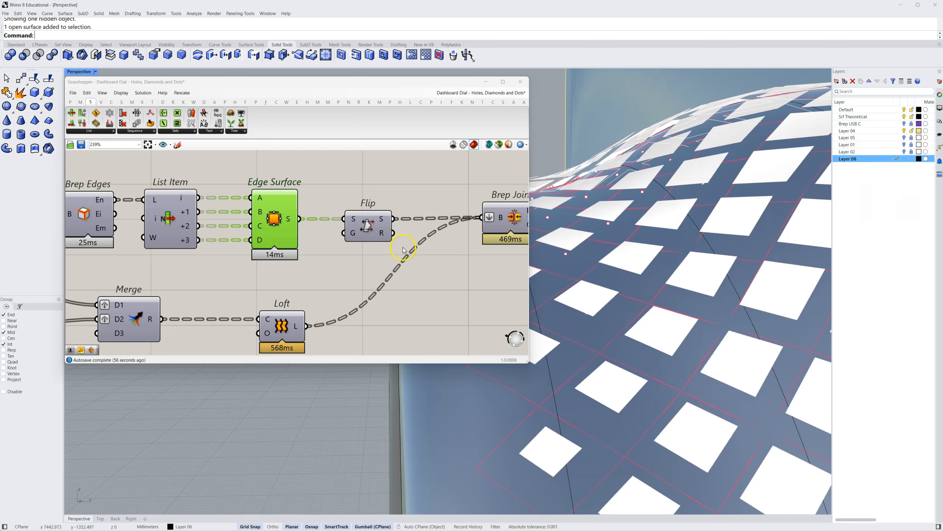
right_click(271, 216)
left_click(316, 247)
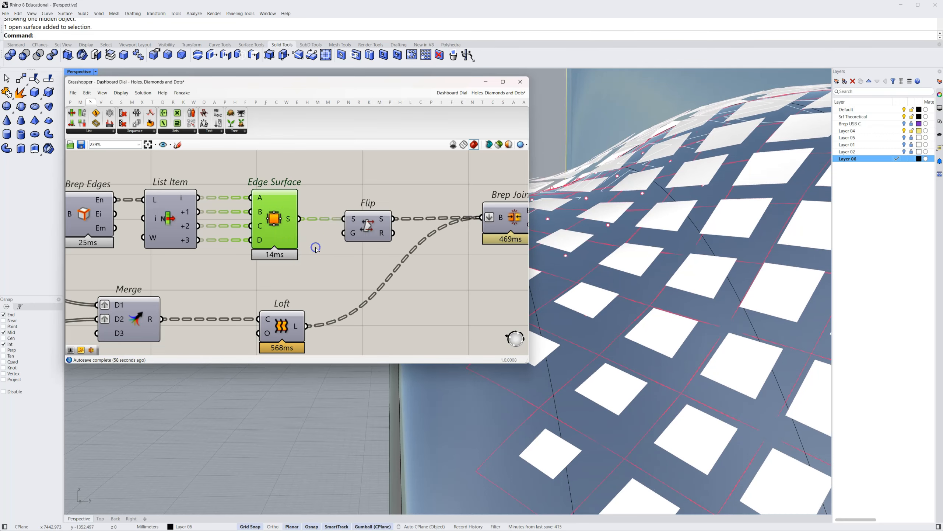
left_click(307, 224)
left_click(296, 316)
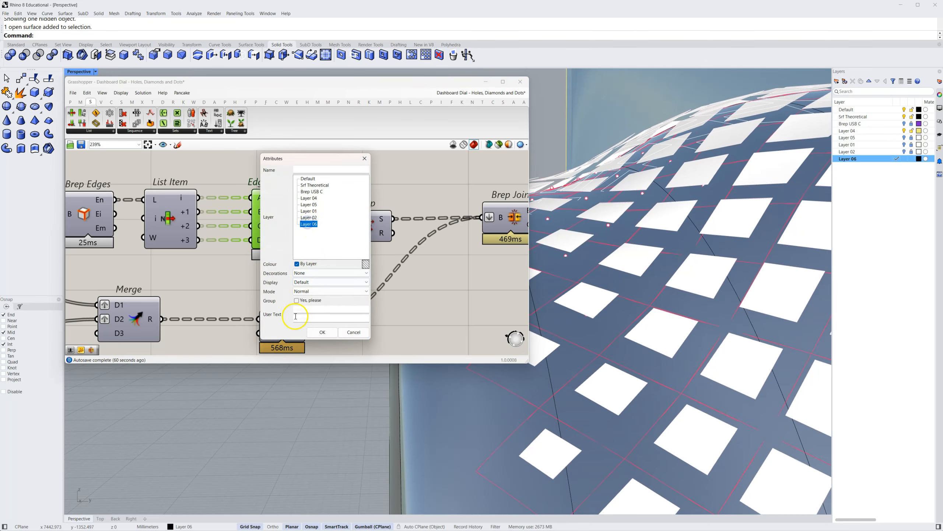
left_click(323, 332)
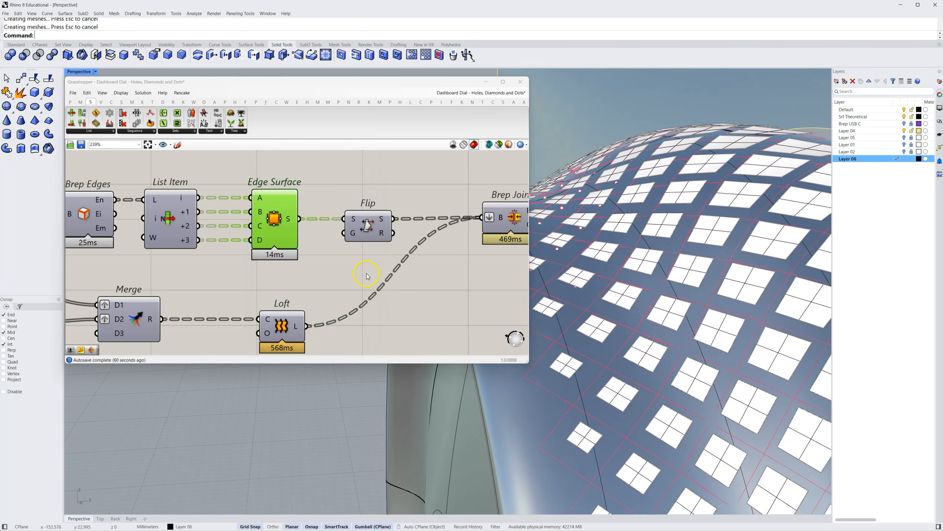
Highlight the Flip component and turn off the preview of the Edge Surface component
left_click(349, 276)
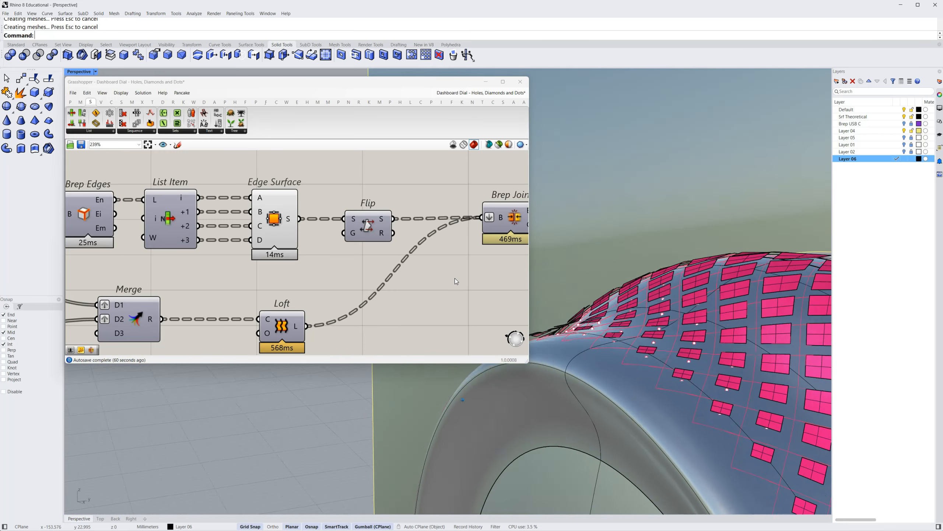
left_click(367, 225)
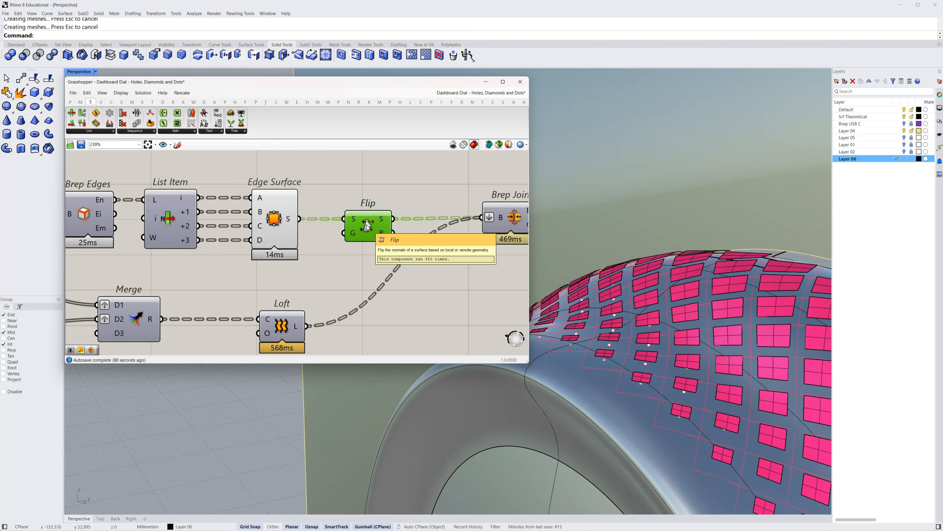
right_click(274, 220)
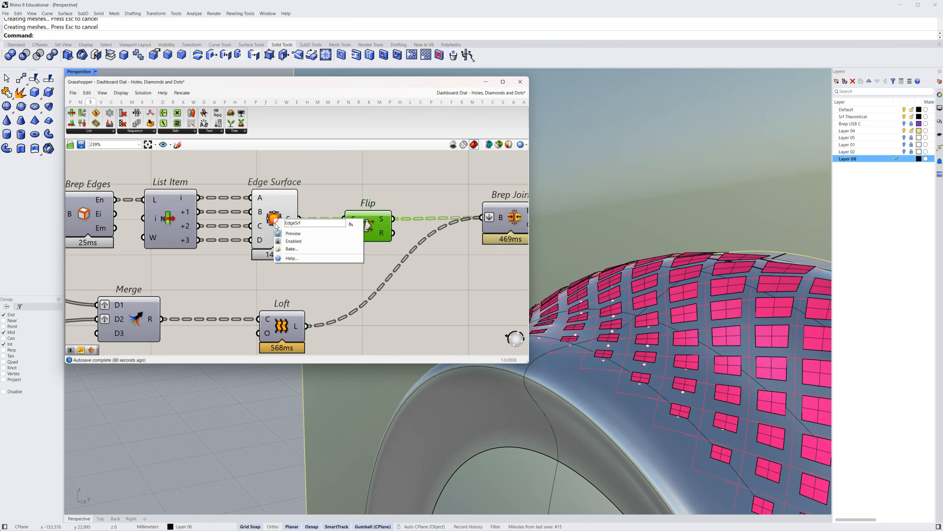
left_click(293, 241)
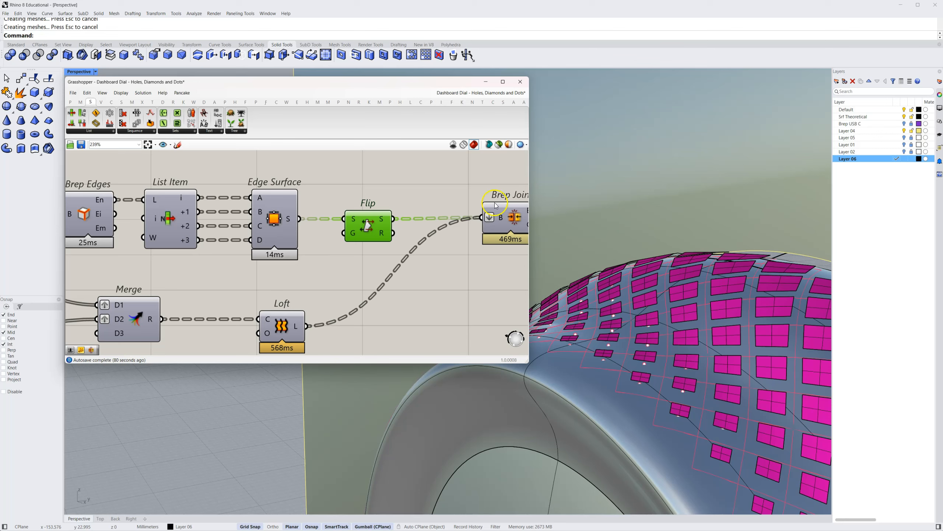
Delete the baked Edge Surface diamonds from the Rhino model
left_click(684, 297)
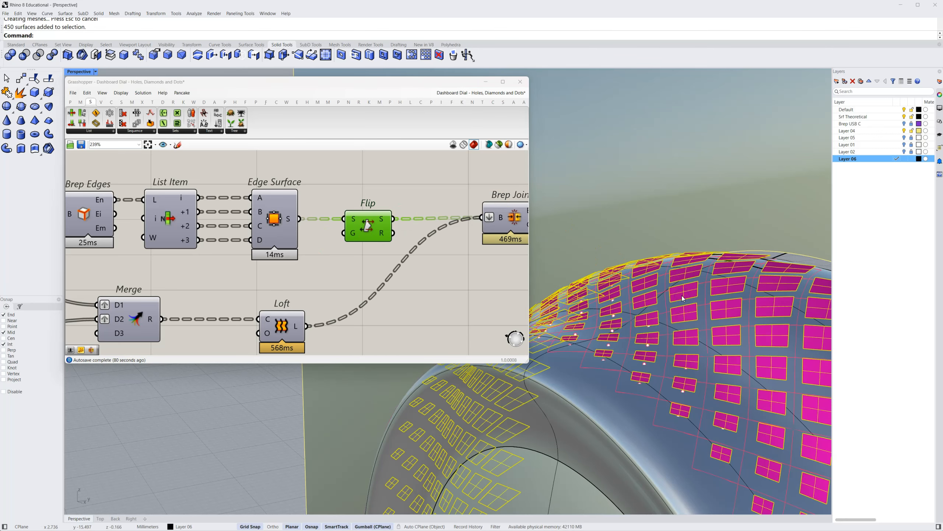
key("Delete")
left_click(646, 289)
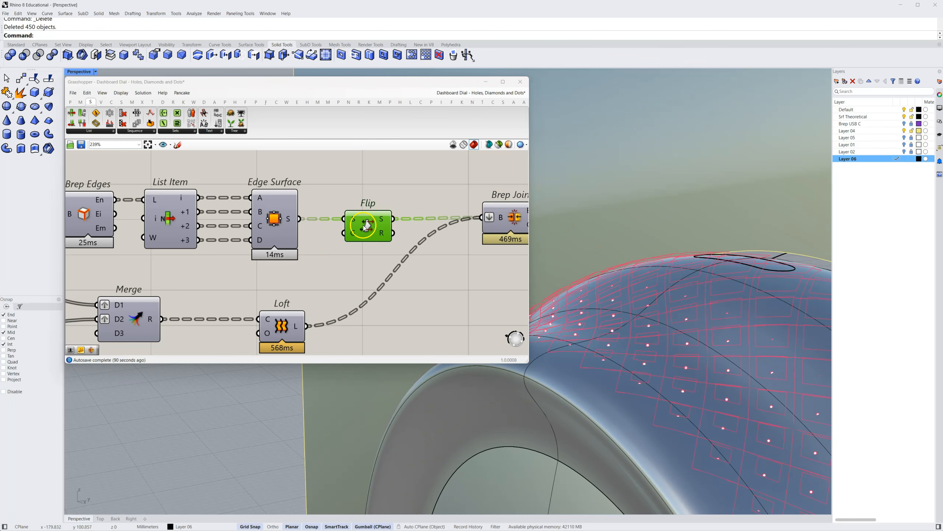
Bake the Flip component's diamonds to inspect their surface direction on the dial, and delete the baked surfaces
right_click(364, 226)
left_click(382, 256)
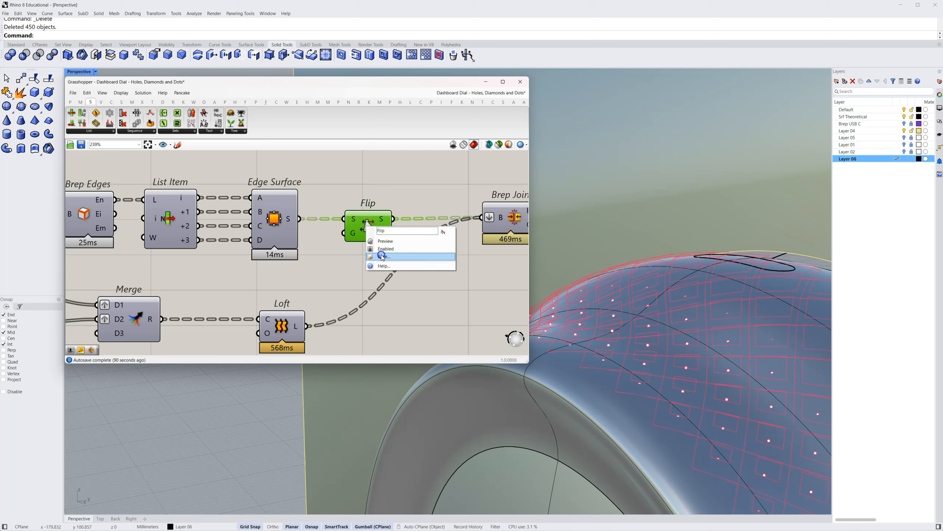
left_click(373, 308)
left_click(382, 334)
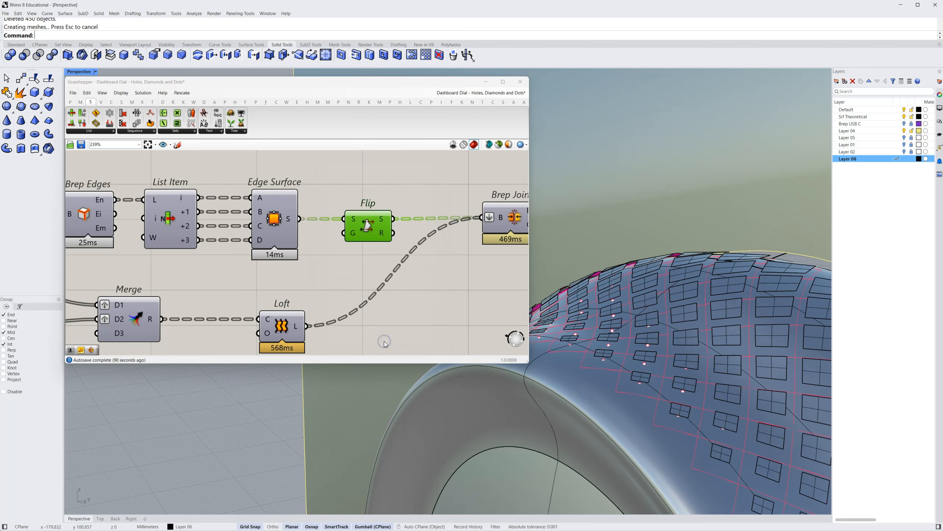
right_click_drag(695, 274, 680, 406)
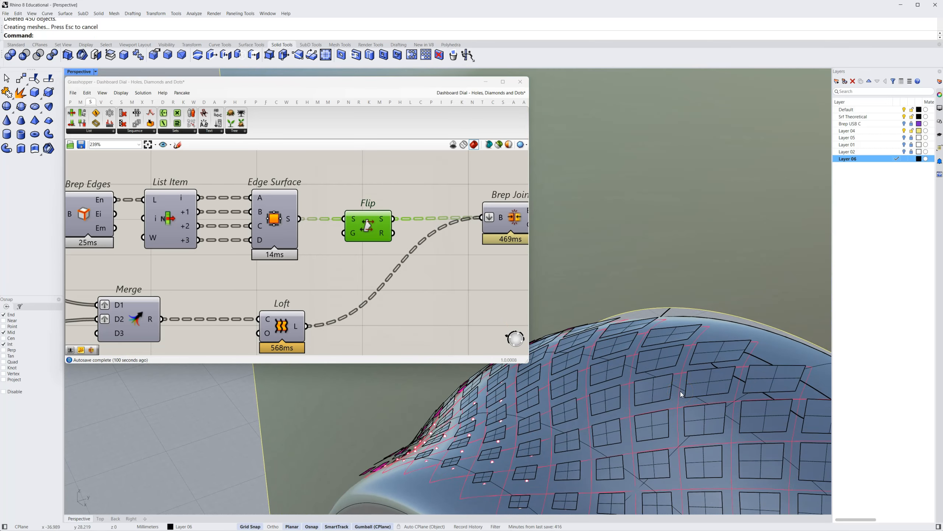
right_click_drag(682, 395, 601, 330)
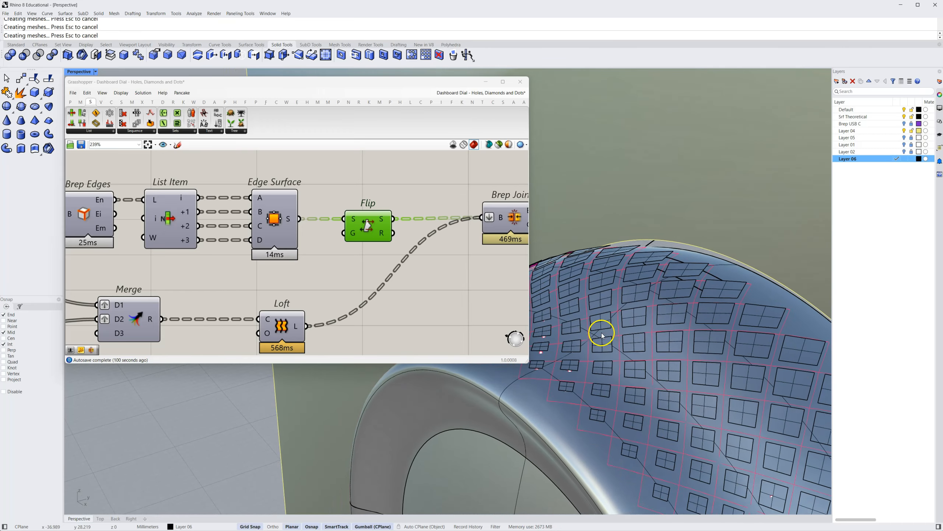
left_click(625, 293)
key("Delete")
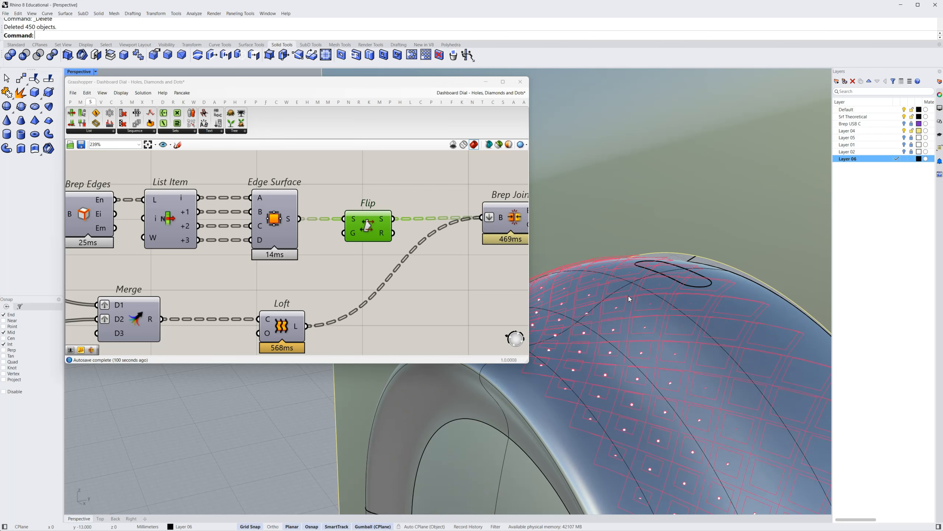
Trace the definition back to the Pull Curve component and highlight it to inspect its diamond curves on the dial
right_click_drag(629, 298, 477, 310)
scroll(404, 300, "down", 2)
right_click_drag(402, 302, 438, 274)
right_click_drag(275, 329, 362, 287)
scroll(362, 286, "down", 3)
right_click_drag(292, 311, 461, 300)
scroll(330, 296, "down", 2)
right_click_drag(156, 304, 453, 315)
left_click(272, 310)
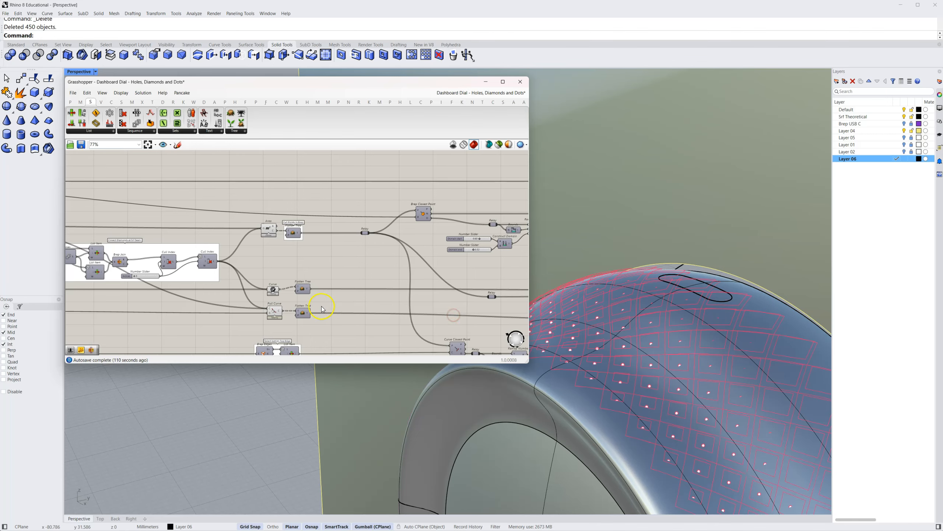
scroll(272, 308, "up", 5)
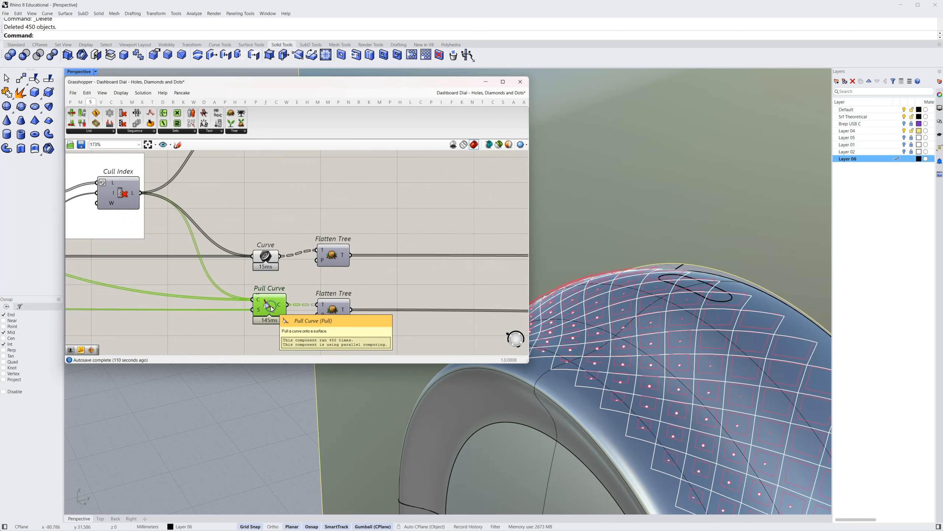
Turn on the preview of the Scale component and inspect the scaled diamond outlines on the dial
right_click_drag(481, 303, 237, 303)
mouse_move(407, 304)
right_mouse_down()
mouse_move(204, 281)
mouse_move(392, 289)
mouse_move(104, 296)
right_mouse_up()
right_click_drag(332, 277, 271, 276)
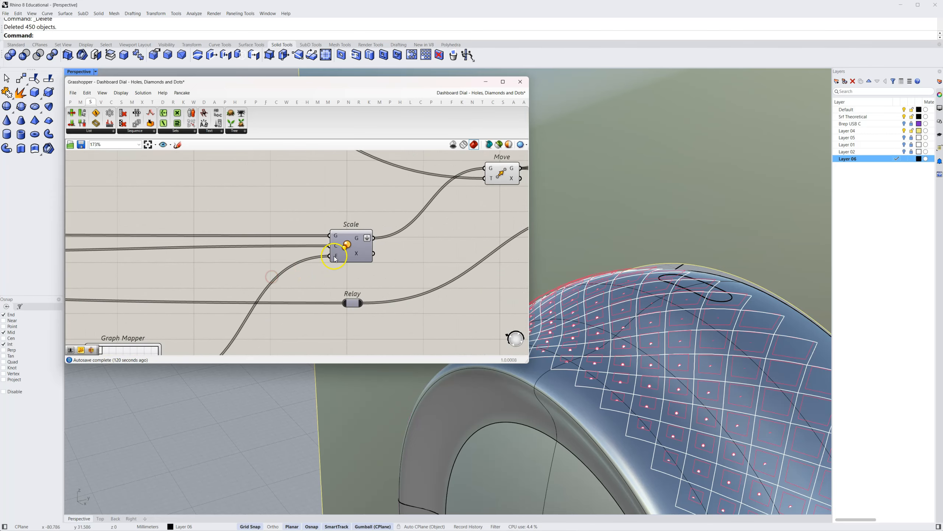
left_click(347, 249)
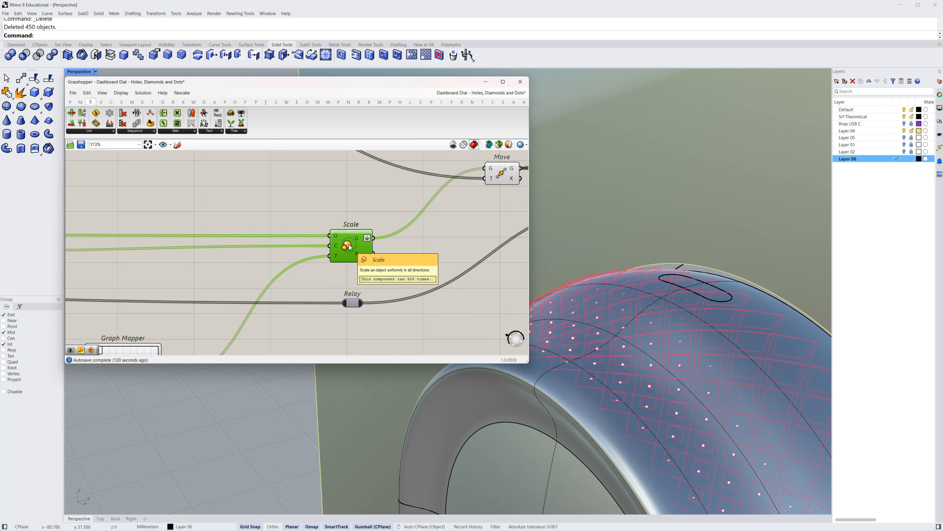
right_click(349, 247)
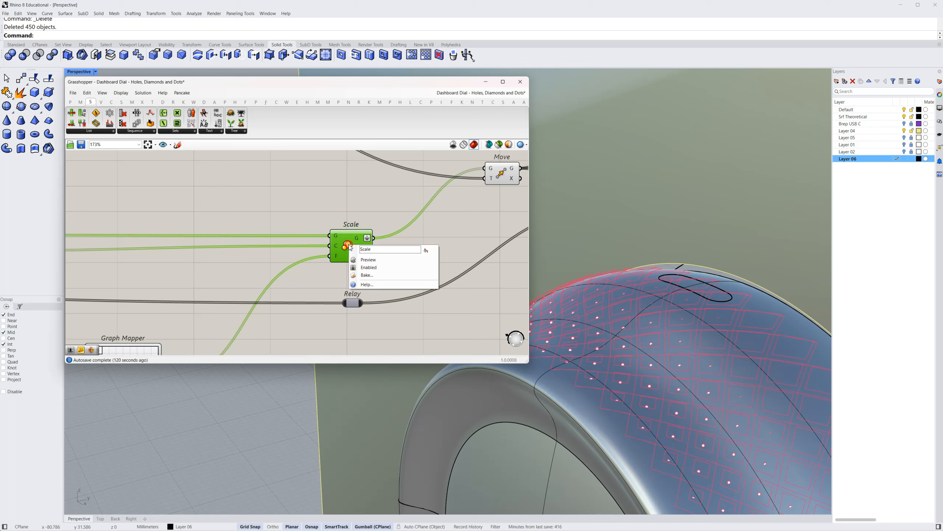
left_click(356, 262)
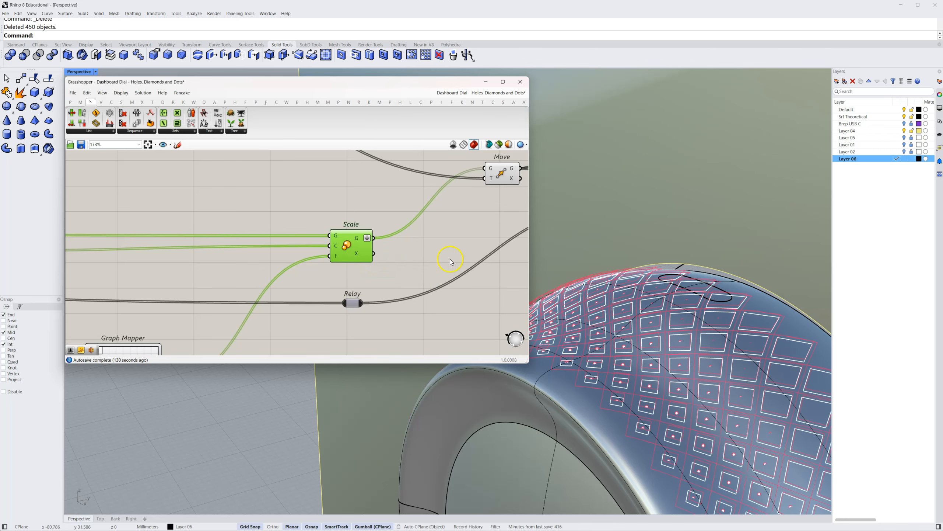
right_click_drag(674, 312, 767, 419)
scroll(747, 367, "up", 3)
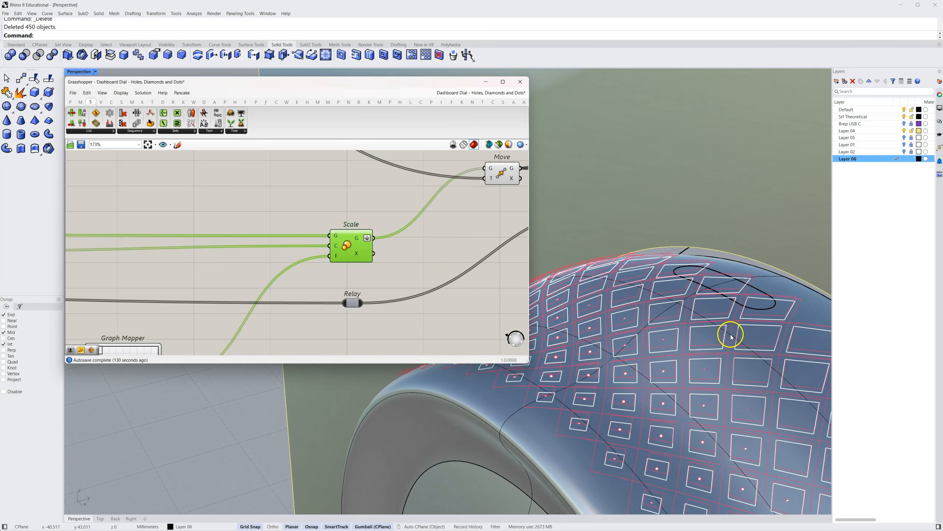
Trace the curve flow from the Flatten Tree components to Move and highlight Move to inspect the raised outlines closely
scroll(438, 266, "down", 3)
right_click_drag(438, 262, 321, 271)
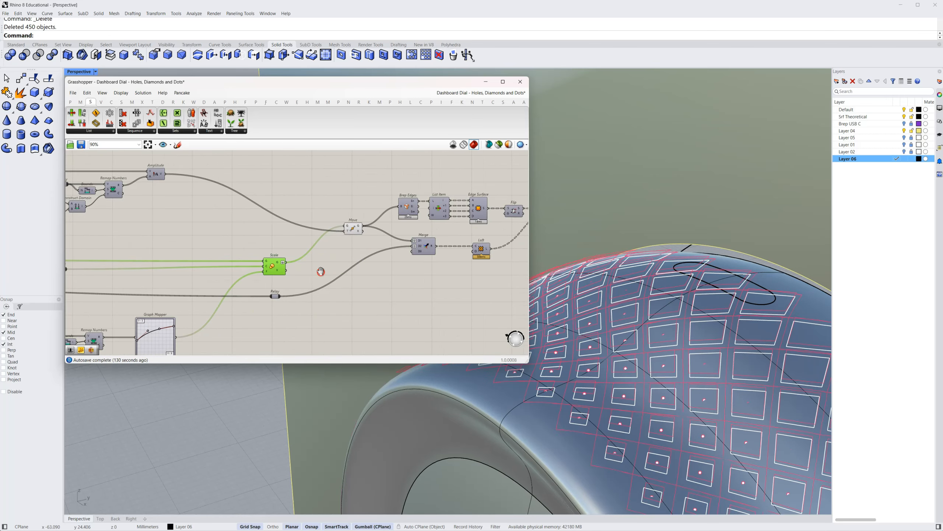
right_click_drag(417, 277, 466, 293)
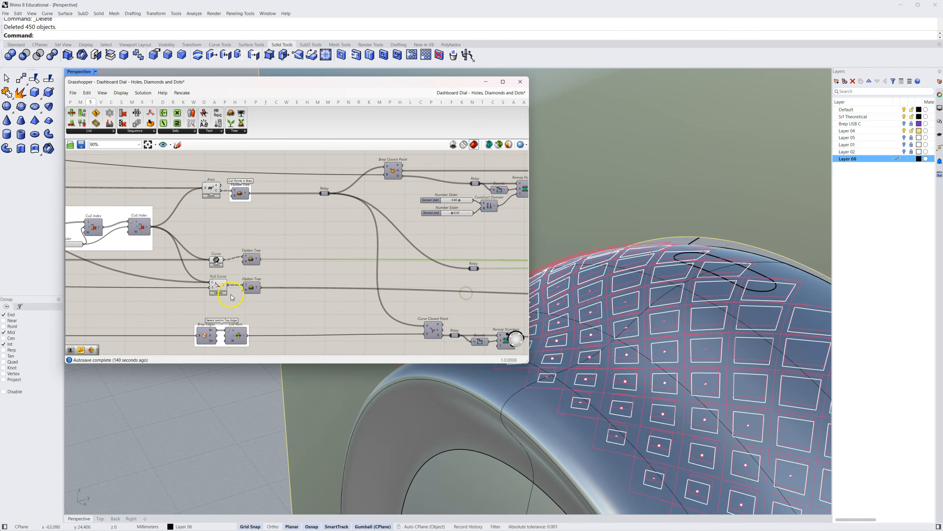
right_click_drag(371, 278, 140, 301)
right_click_drag(342, 284, 249, 268)
right_click_drag(334, 255, 331, 261)
left_click(314, 238)
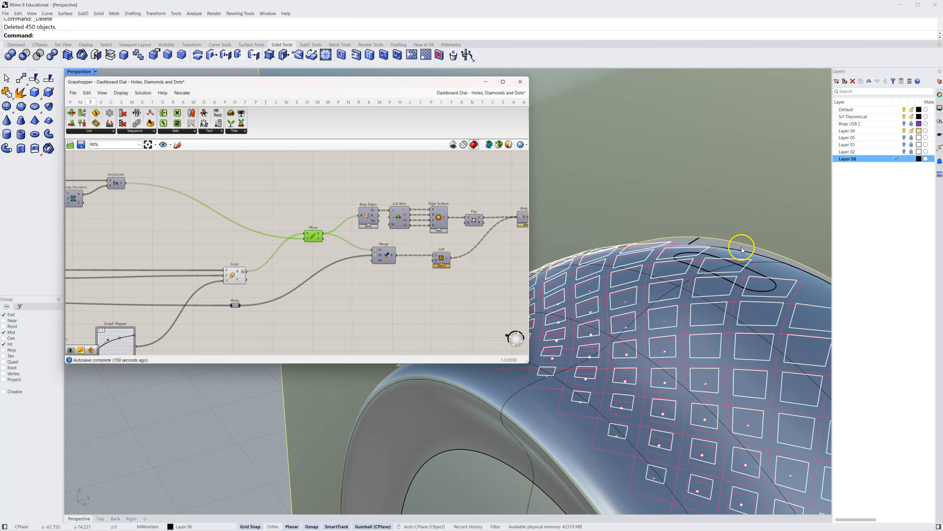
scroll(715, 253, "up", 5)
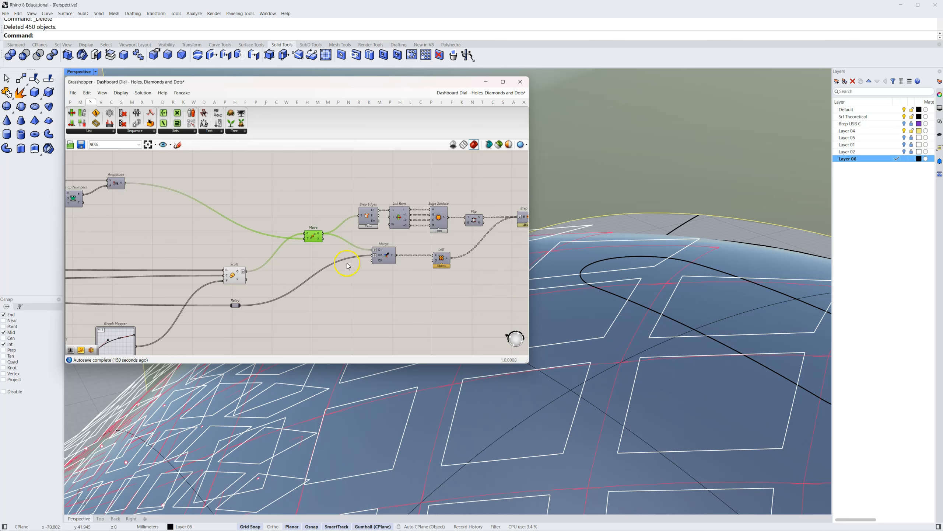
Examine the Graft setting on the Merge component's D1 input and clear the selection
scroll(384, 266, "up", 5)
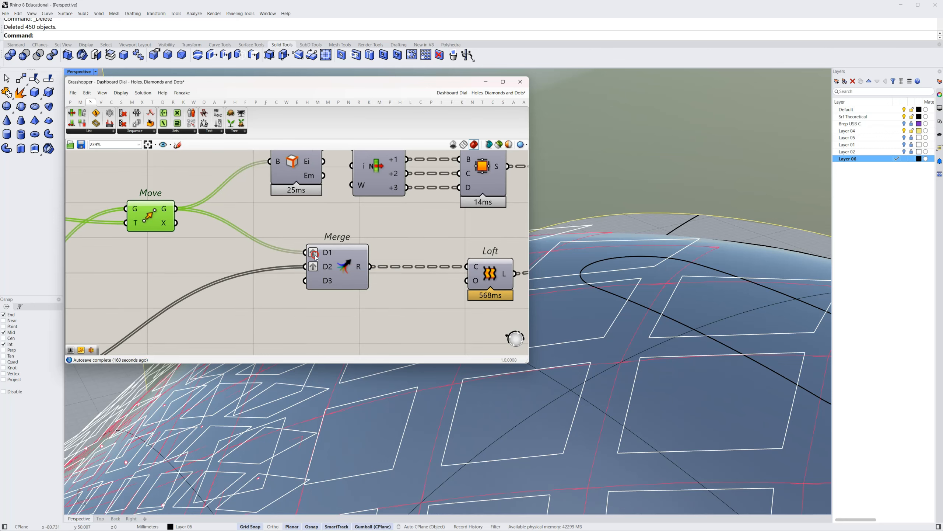
right_click(325, 255)
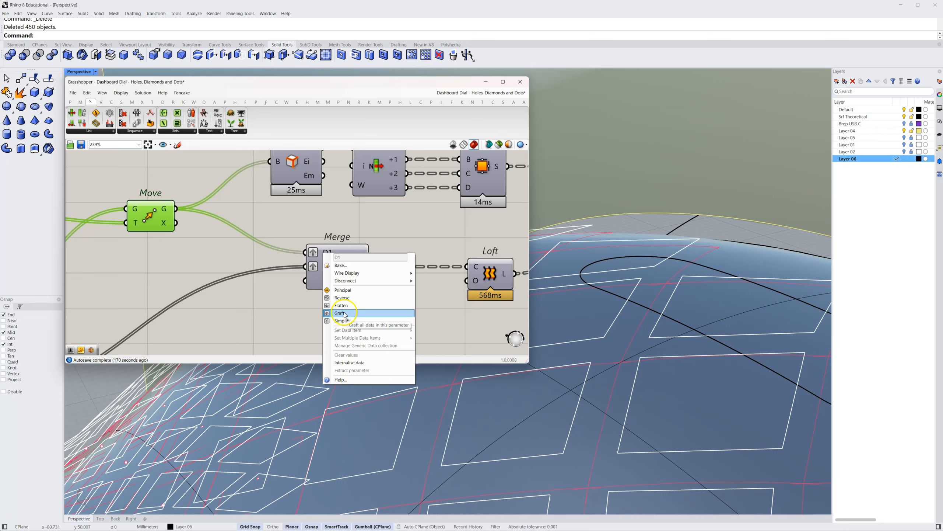
left_click(262, 337)
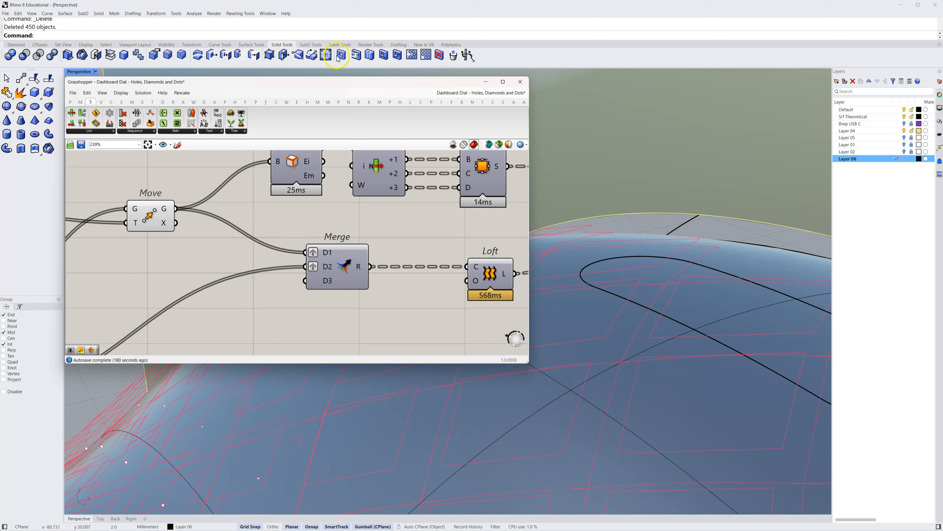
left_click(164, 104)
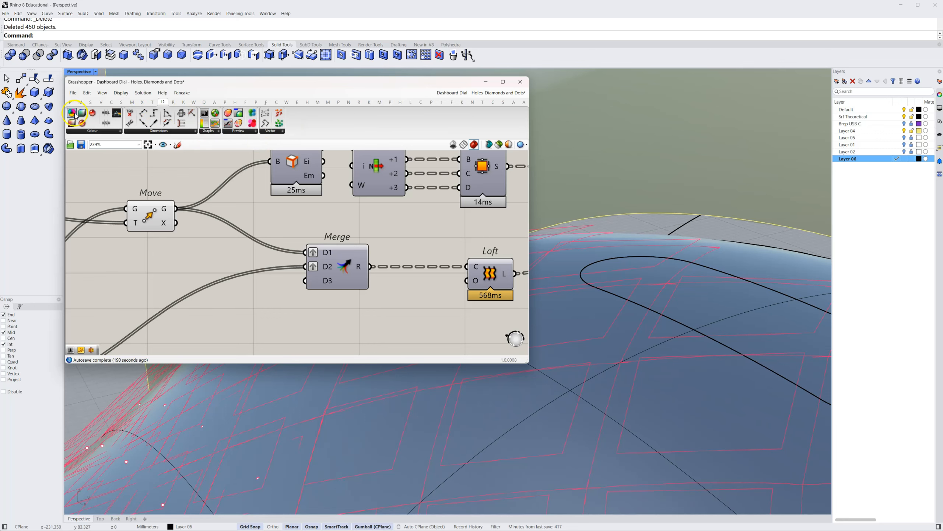
left_click(70, 103)
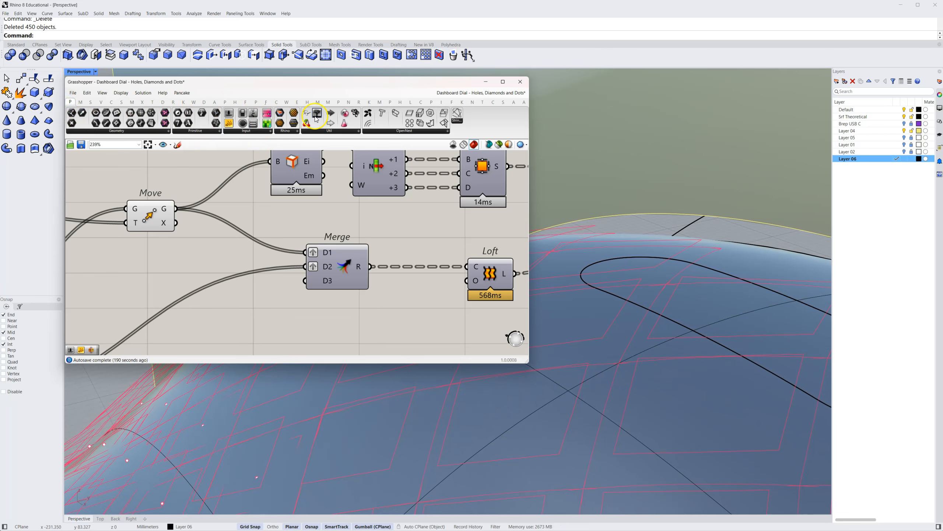
left_click_drag(318, 116, 325, 145)
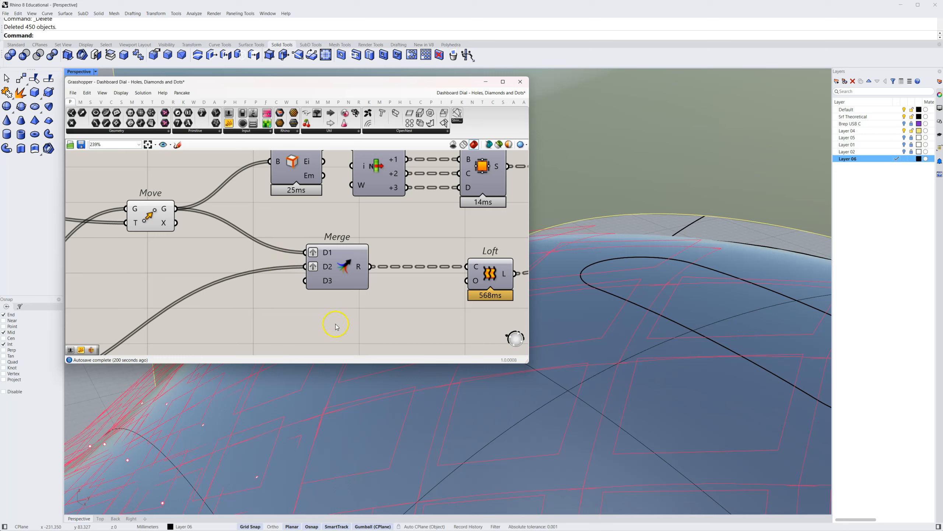
Turn on the preview of the Loft component fed by the Merge result
right_click_drag(422, 308, 271, 285)
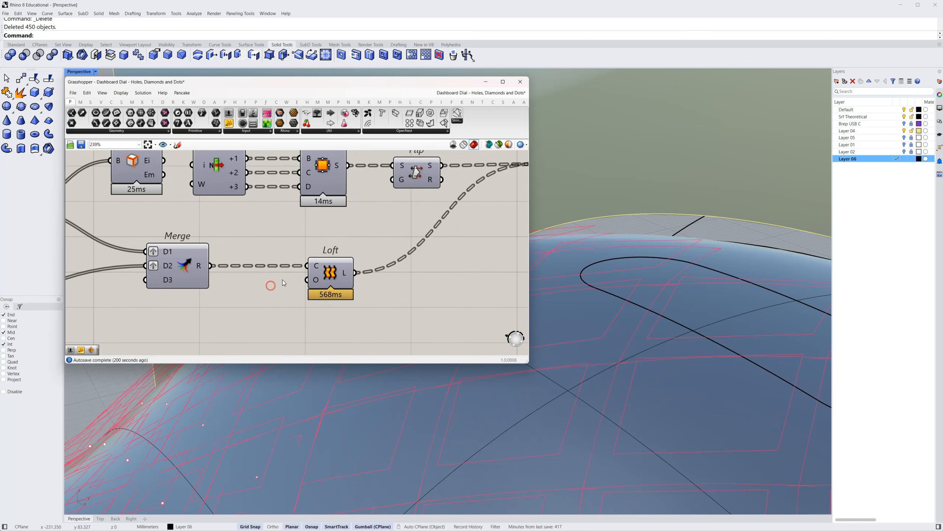
left_click(330, 273)
right_click(330, 273)
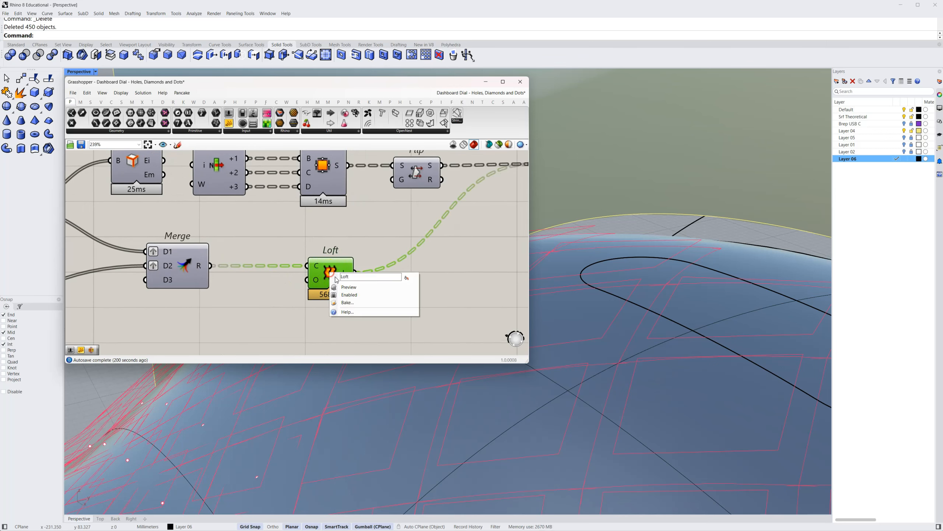
left_click(340, 289)
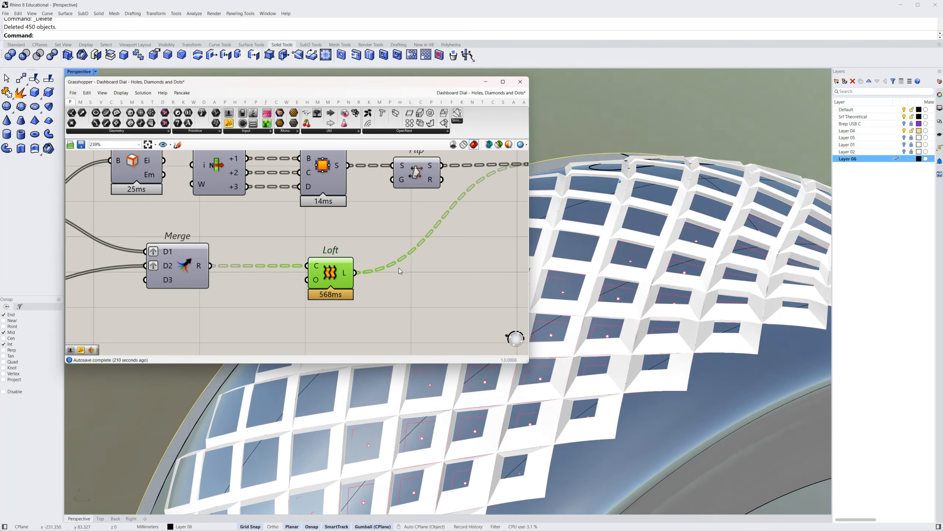
Turn on the preview of the Flip component to view the diamond caps together with the lofted sides
right_click_drag(379, 204, 261, 250)
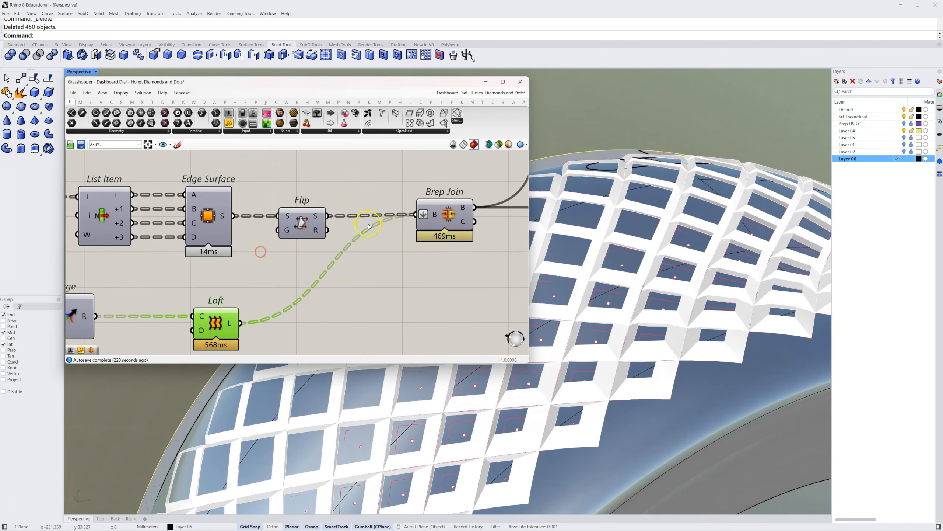
left_click(279, 233)
right_click(280, 227)
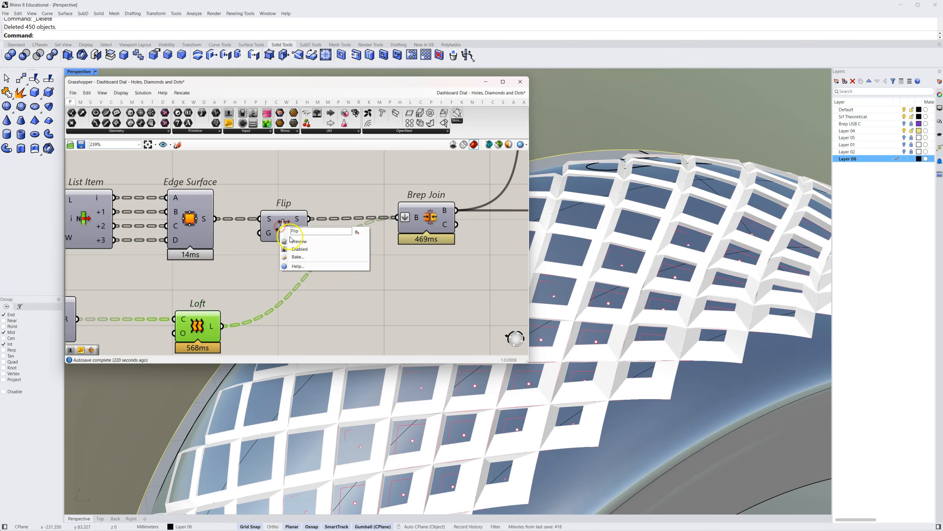
left_click(292, 241)
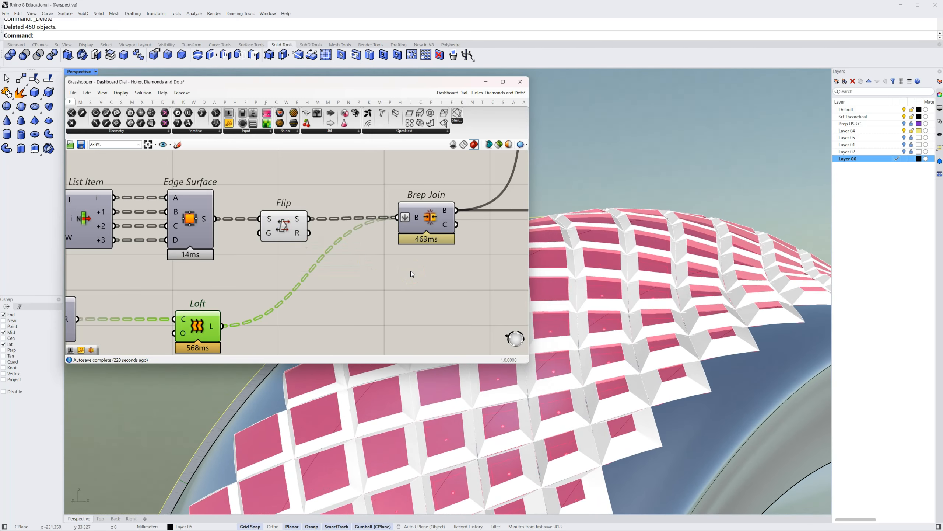
left_click(393, 208)
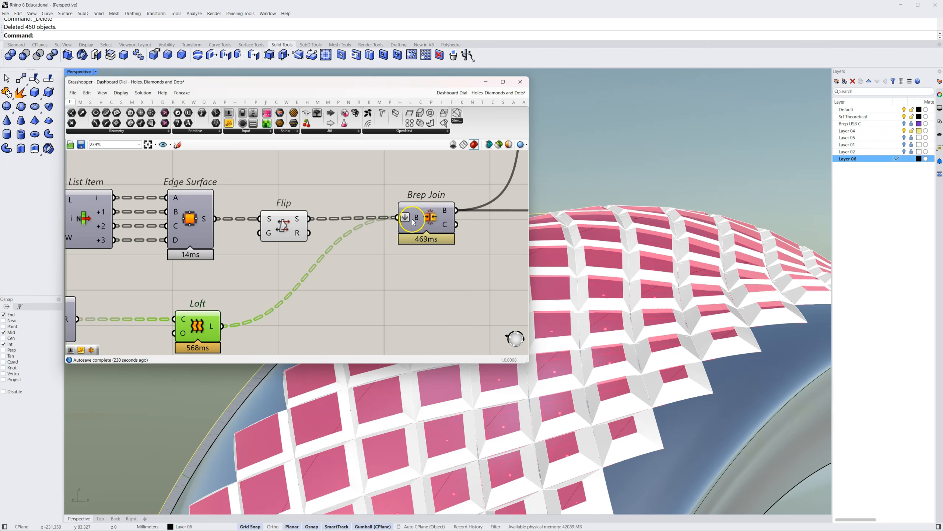
Turn off the previews of the Edge Surface, Flip and Loft components
left_click(431, 217)
left_click_drag(316, 186, 207, 356)
middle_click(282, 323)
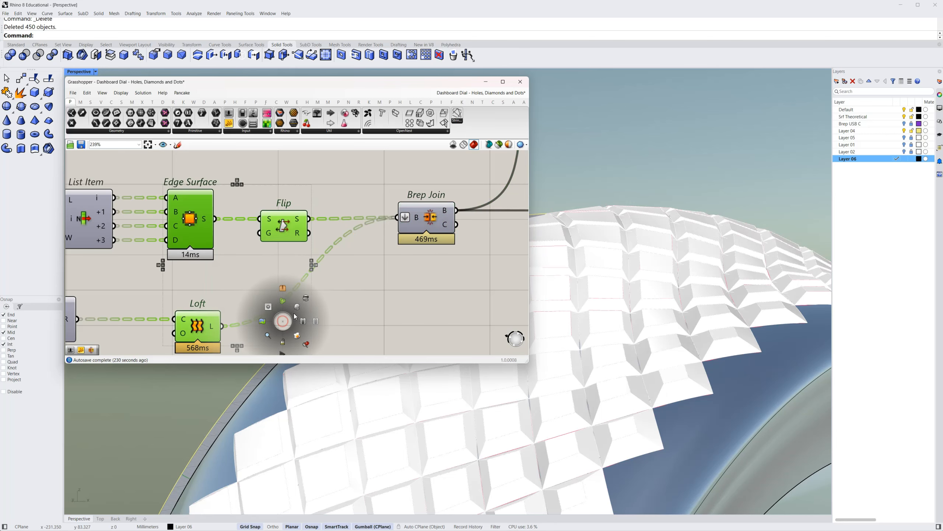
left_click(302, 298)
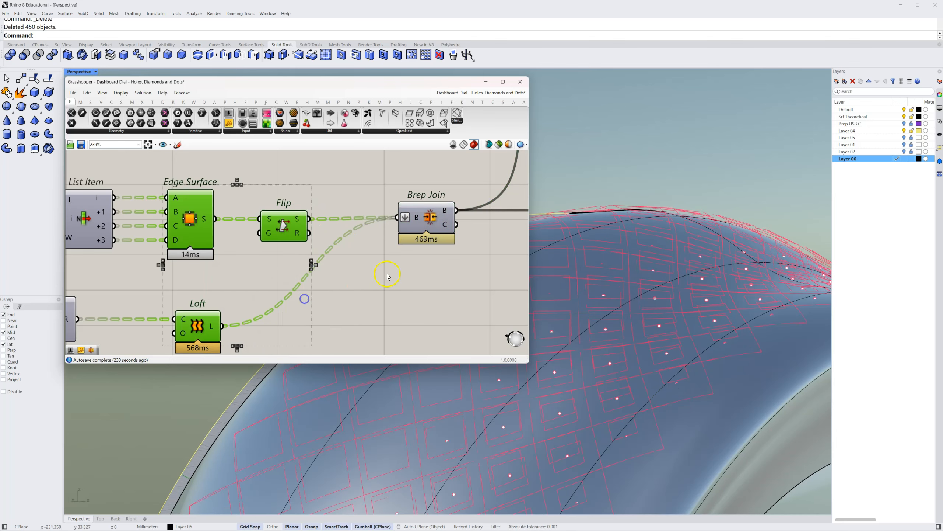
Turn on the preview of the Brep Join fed by Flip and Loft, and examine its joined B output
right_click(430, 218)
left_click(438, 233)
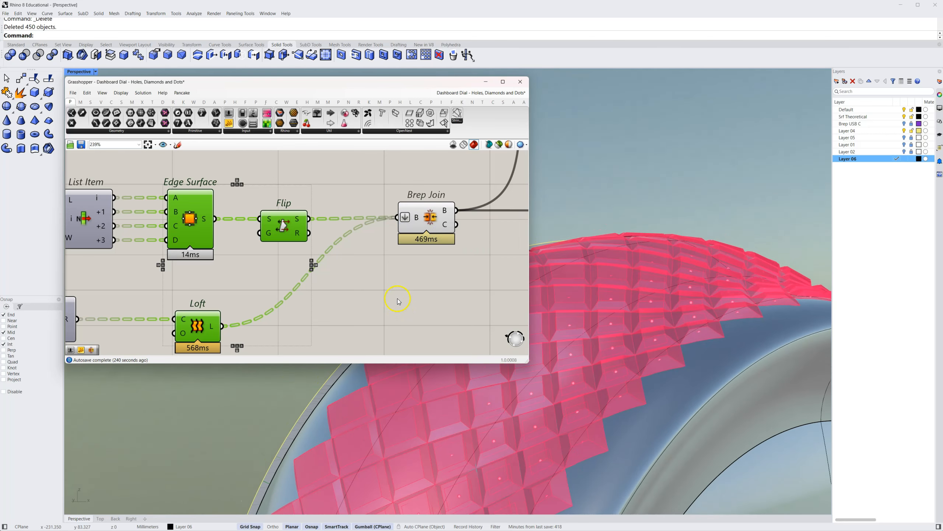
scroll(554, 208, "down", 2)
left_click(554, 208)
right_click_drag(553, 209, 533, 298)
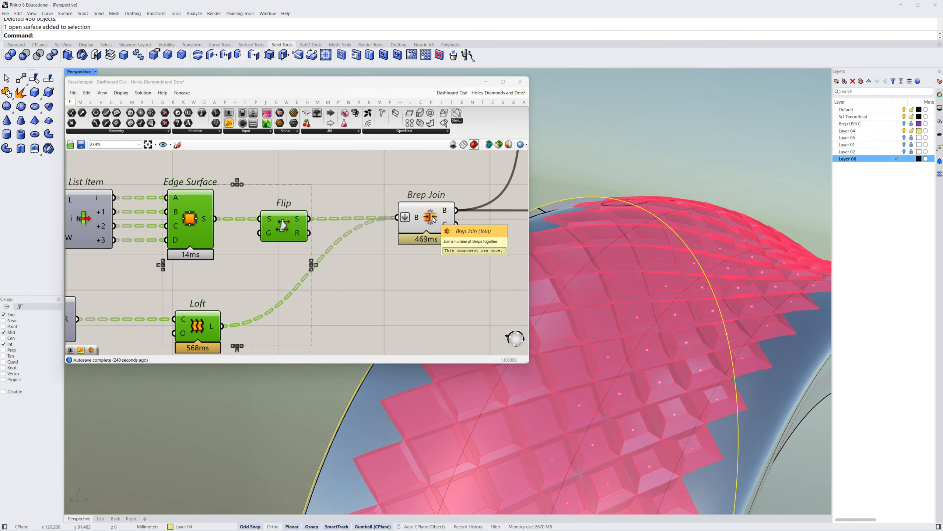
left_click(439, 214)
mouse_move(444, 213)
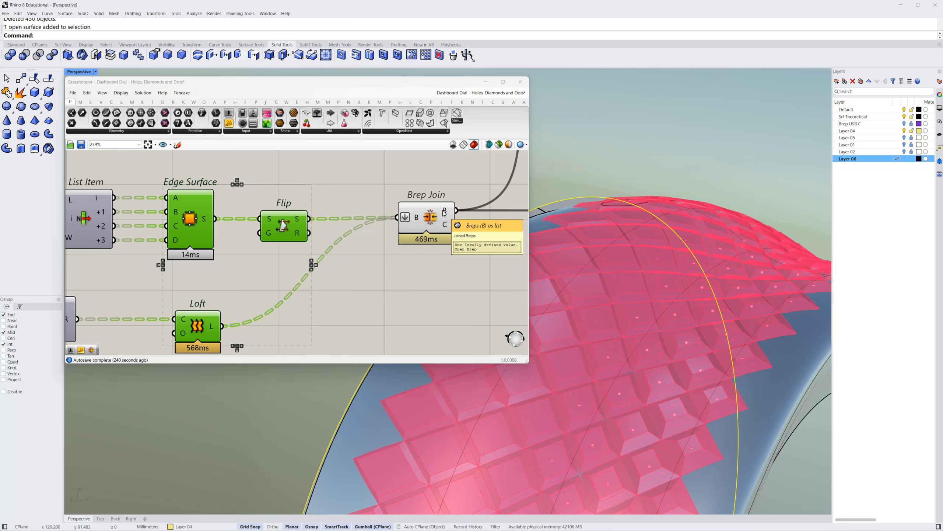
left_click(473, 286)
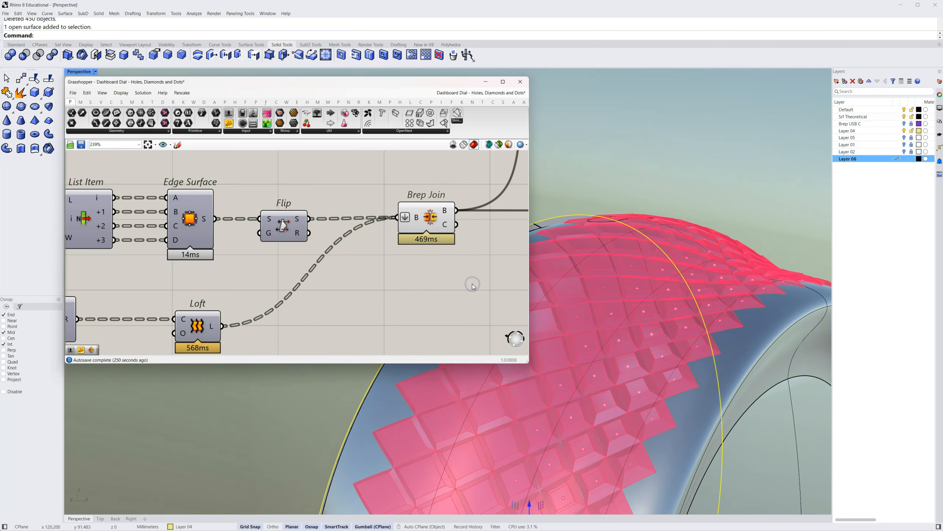
Bake the joined diamonds from the Brep Join component with the default attributes
scroll(451, 269, "down", 3)
right_click_drag(450, 261, 223, 311)
right_click_drag(341, 254, 294, 262)
right_click_drag(640, 157, 553, 204)
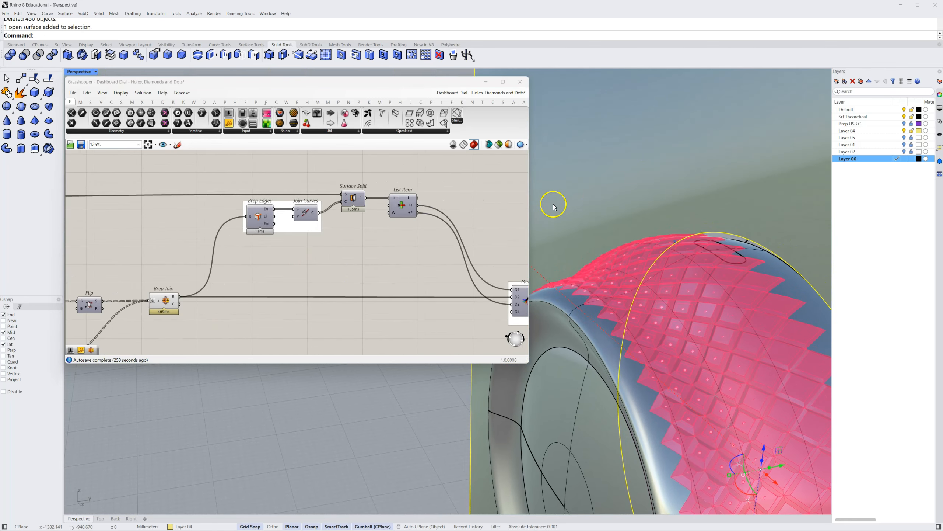
right_click(175, 303)
left_click(184, 329)
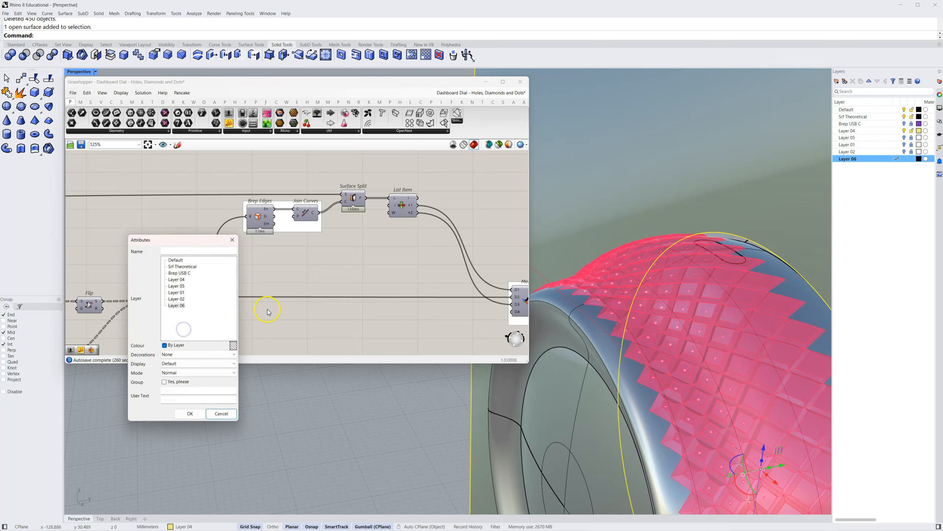
left_click(190, 414)
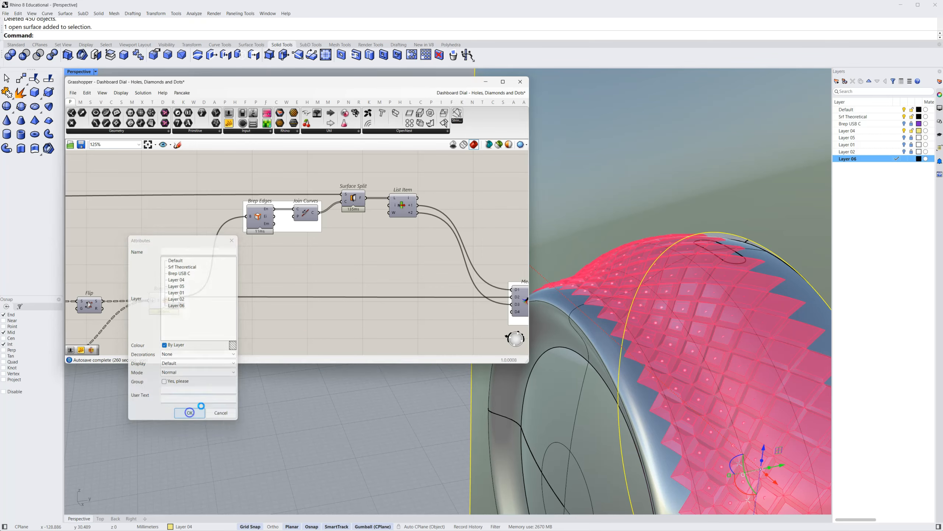
Turn off the preview of the Brep Join component that joins the diamonds
left_click_drag(196, 284, 133, 341)
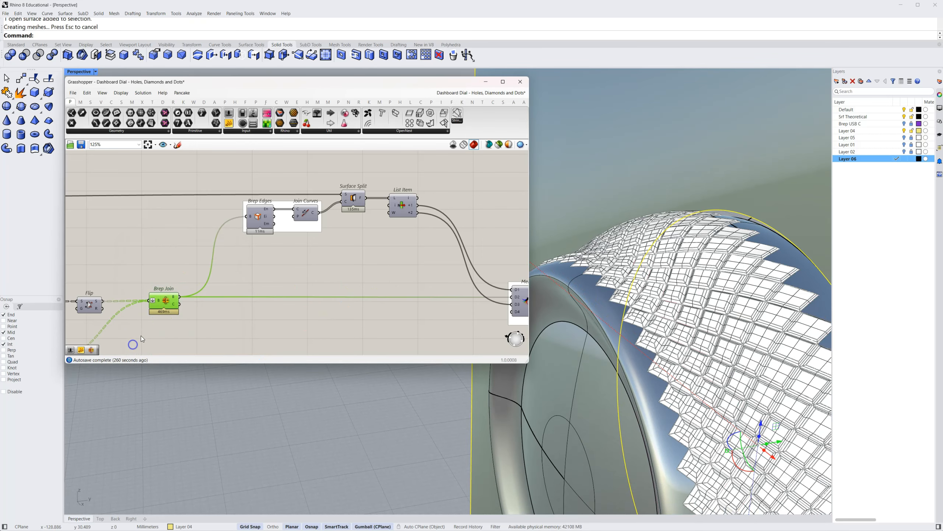
right_click(182, 323)
left_click(199, 327)
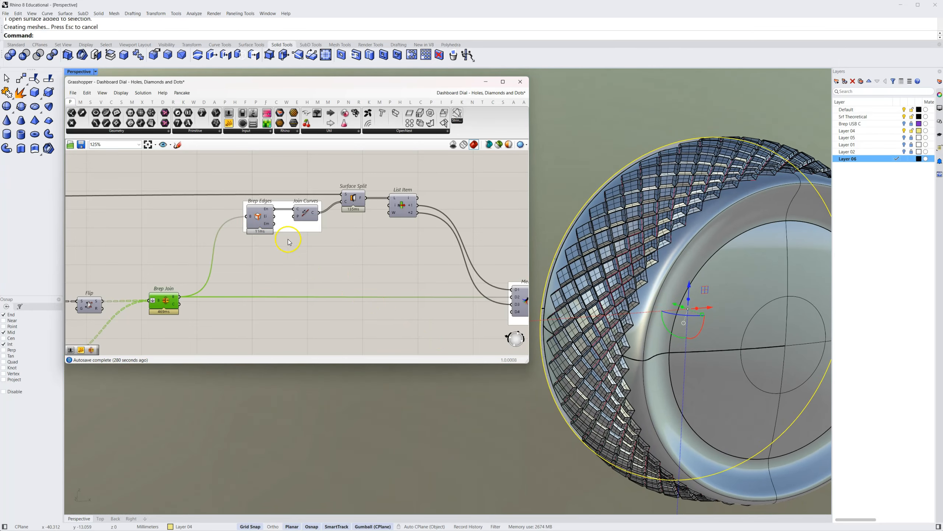
Turn on the preview of Join Curves and highlight it to inspect the joined border curves of the diamonds
right_click_drag(309, 254, 354, 269)
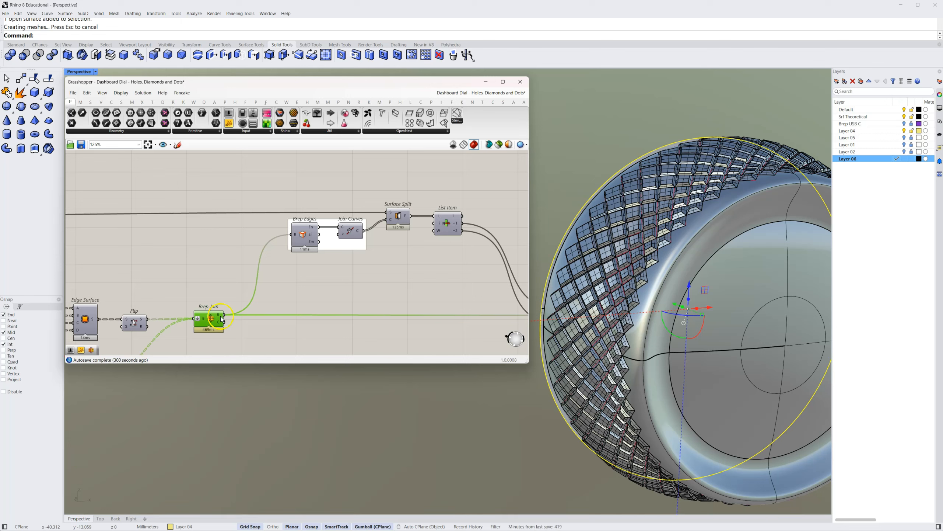
left_click(299, 236)
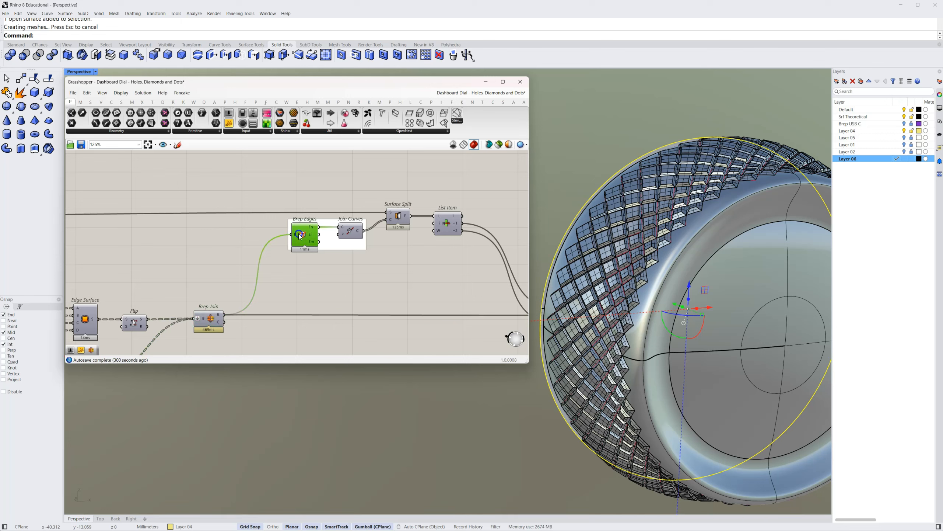
right_click(352, 235)
left_click(362, 245)
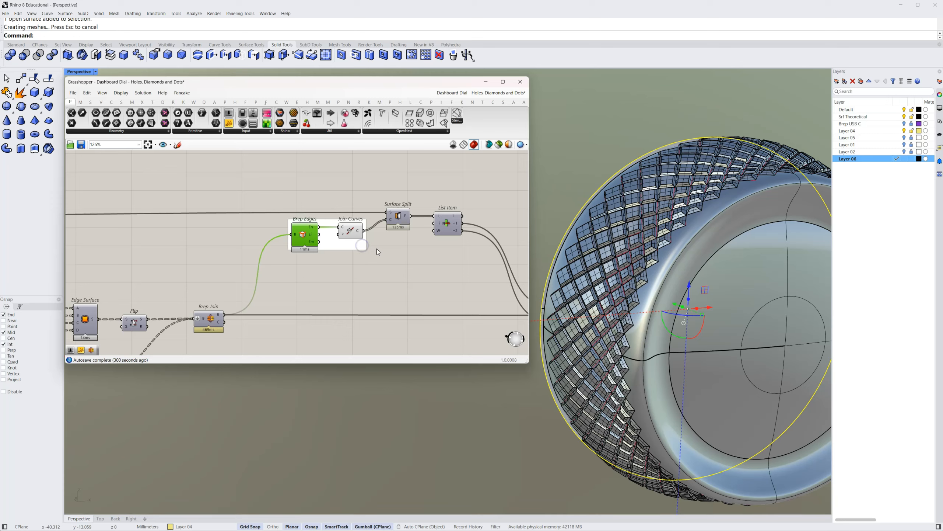
left_click(351, 231)
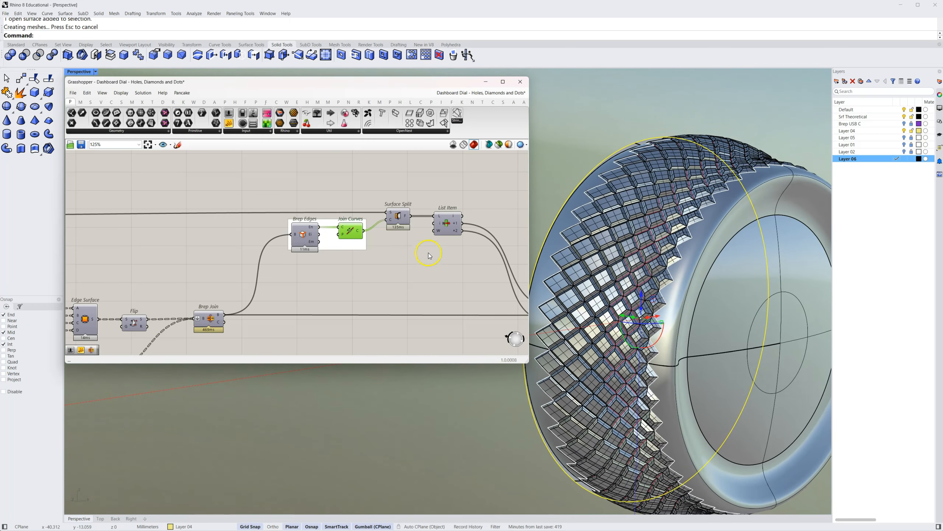
Turn on the preview of the Surface Split component and turn off the Join Curves preview
left_click(427, 248)
scroll(407, 215, "up", 3)
left_click(405, 220)
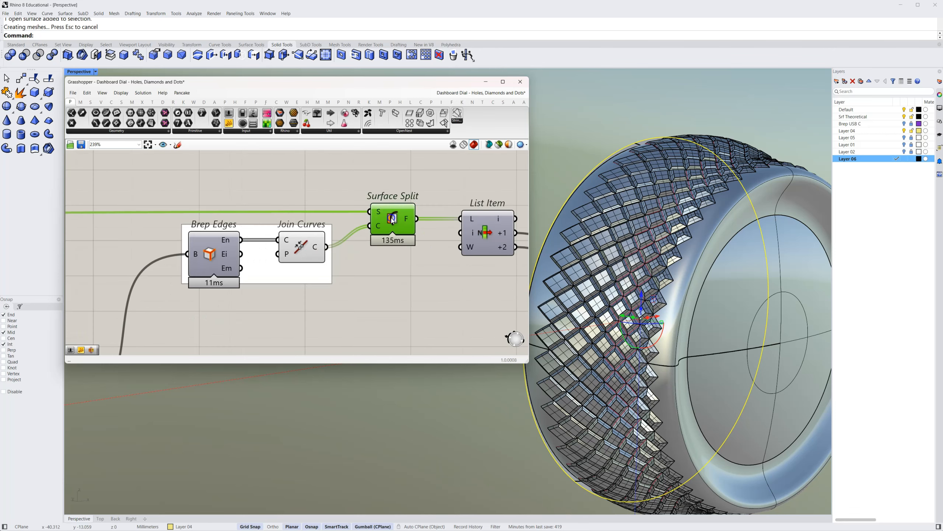
right_click_drag(449, 280, 326, 286)
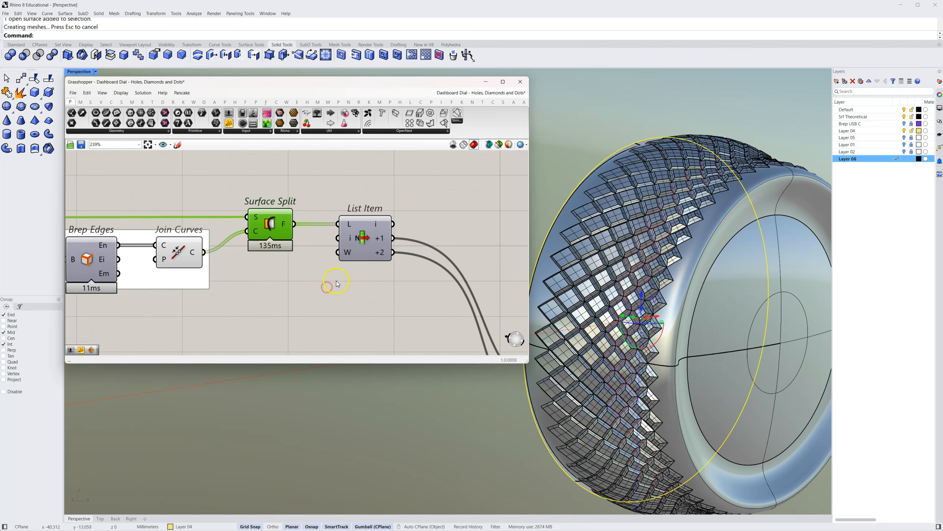
right_click(272, 222)
left_click(292, 245)
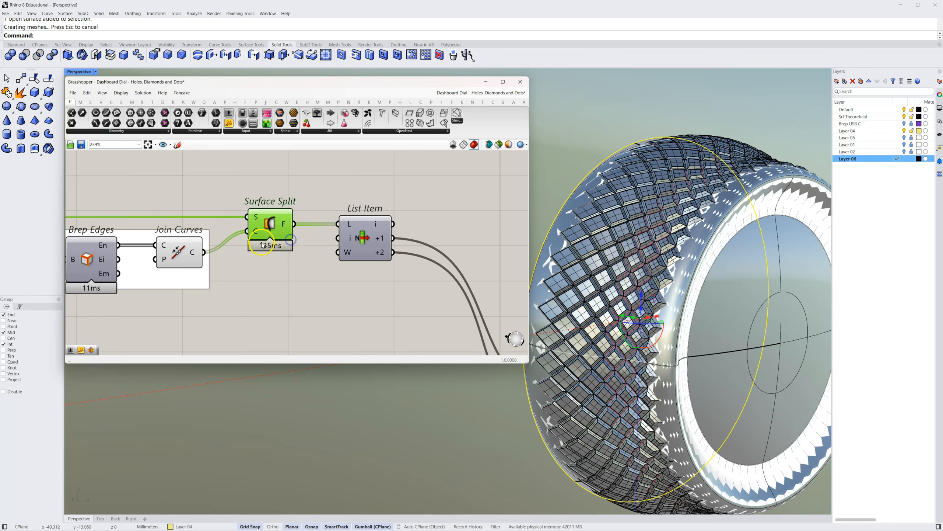
right_click(177, 256)
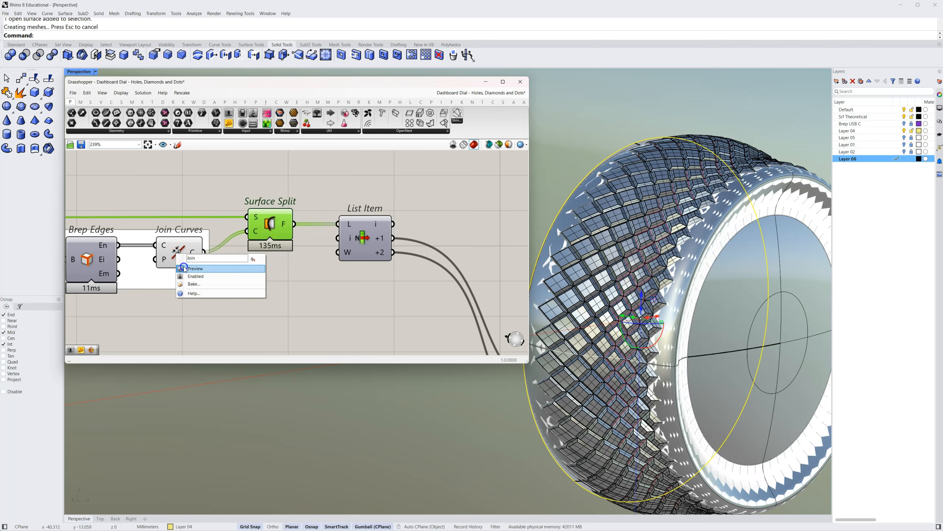
left_click(185, 268)
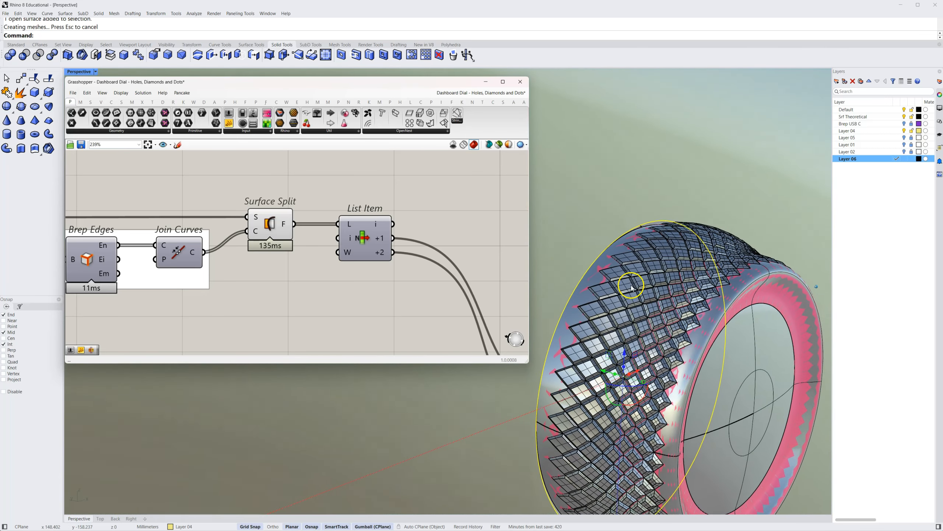
Examine the +1 and +2 outputs of the List Item after Surface Split and highlight the diamonds' Brep Join
mouse_move(377, 228)
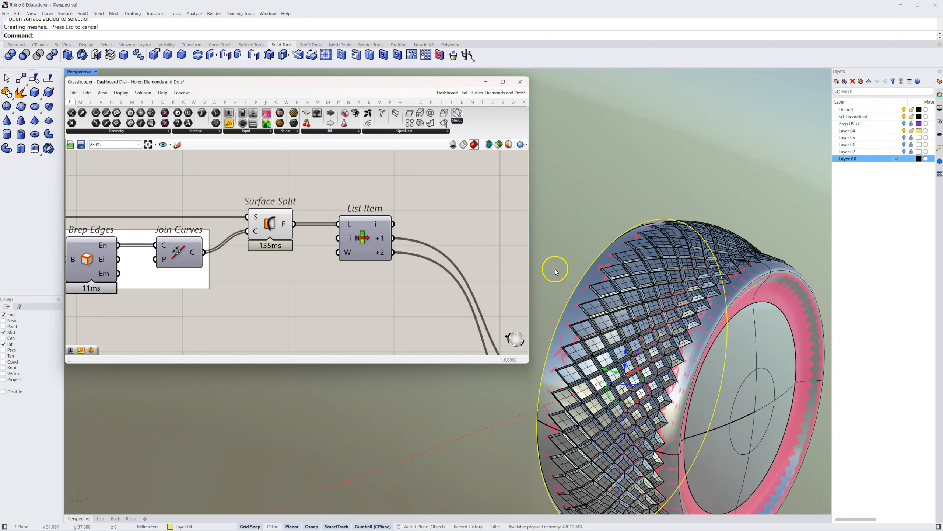
right_click_drag(401, 293, 371, 277)
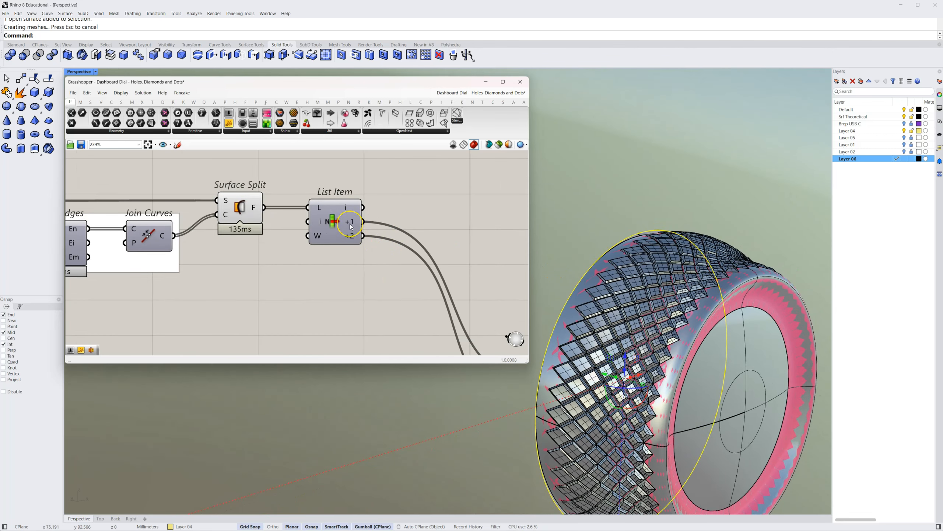
scroll(354, 229, "up", 5)
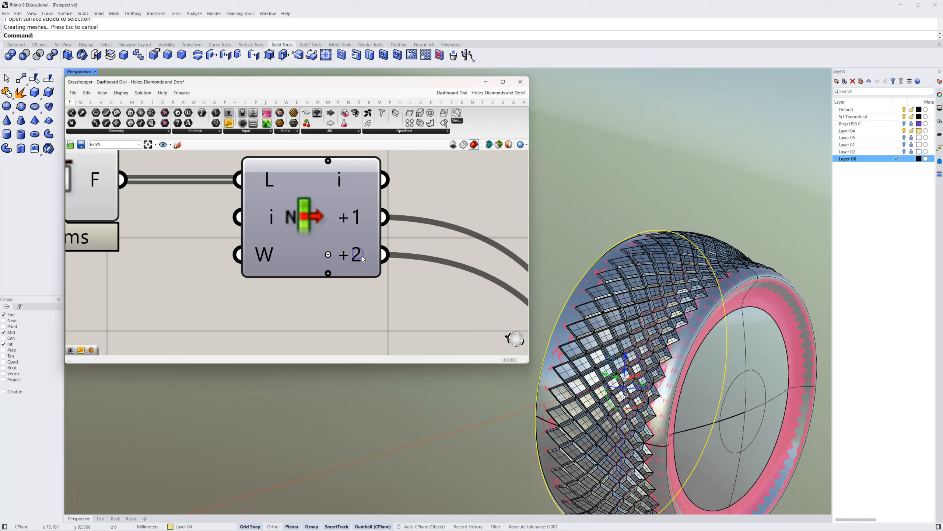
scroll(347, 266, "down", 5)
right_click_drag(347, 269, 274, 230)
scroll(342, 275, "down", 6)
right_click_drag(305, 270, 363, 280)
left_click(176, 283)
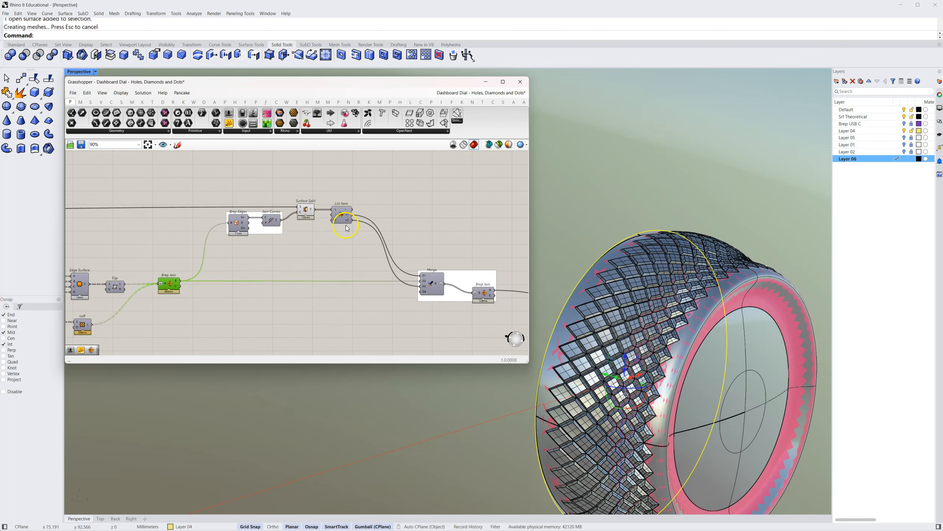
Remove the unused D4 input from the Merge component that collects the split surfaces and diamonds
scroll(441, 293, "up", 6)
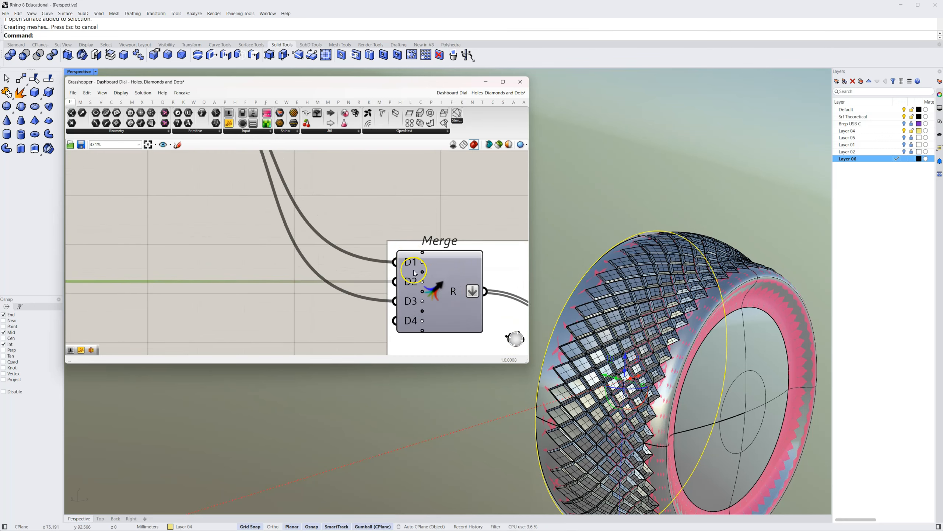
scroll(422, 322, "up", 4)
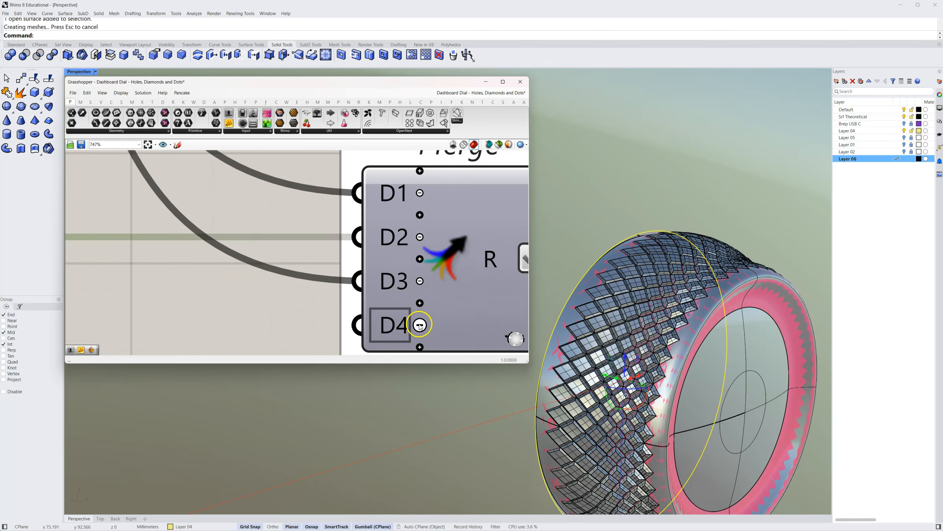
left_click(420, 325)
scroll(376, 276, "down", 3)
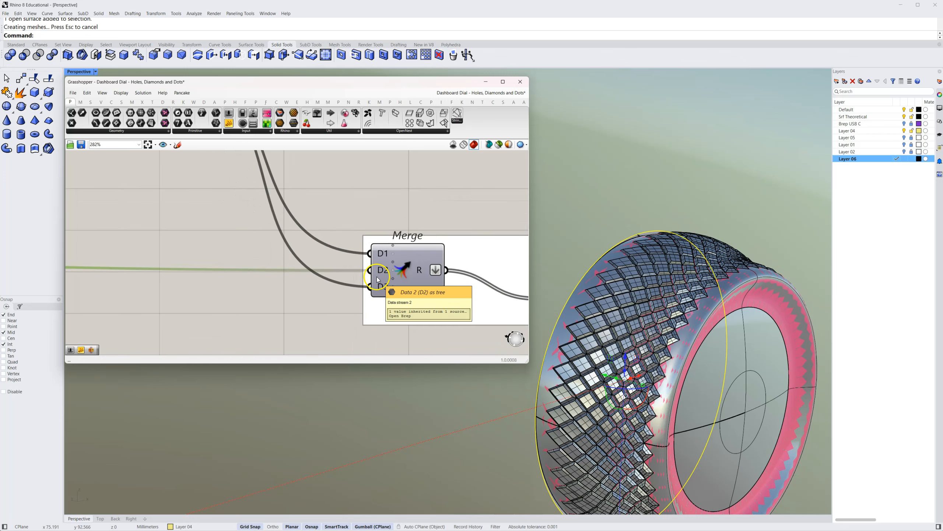
Disable Flatten on the B input of the Brep Join after the Merge component
right_click_drag(431, 303, 351, 296)
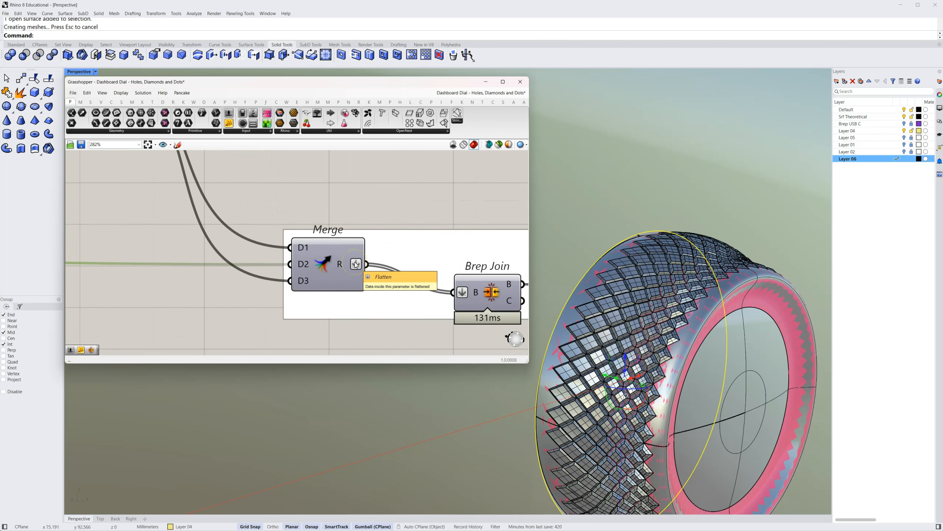
right_click_drag(458, 229, 345, 209)
left_click(353, 266)
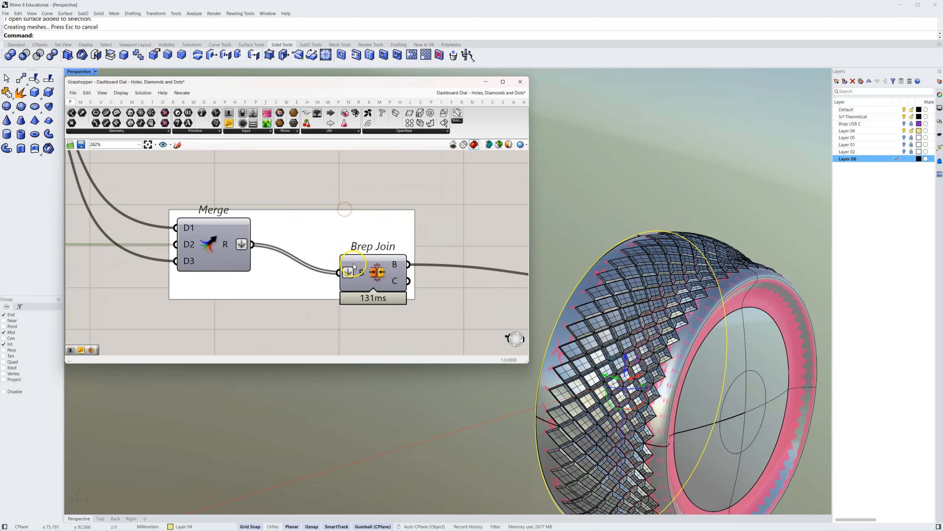
right_click(361, 273)
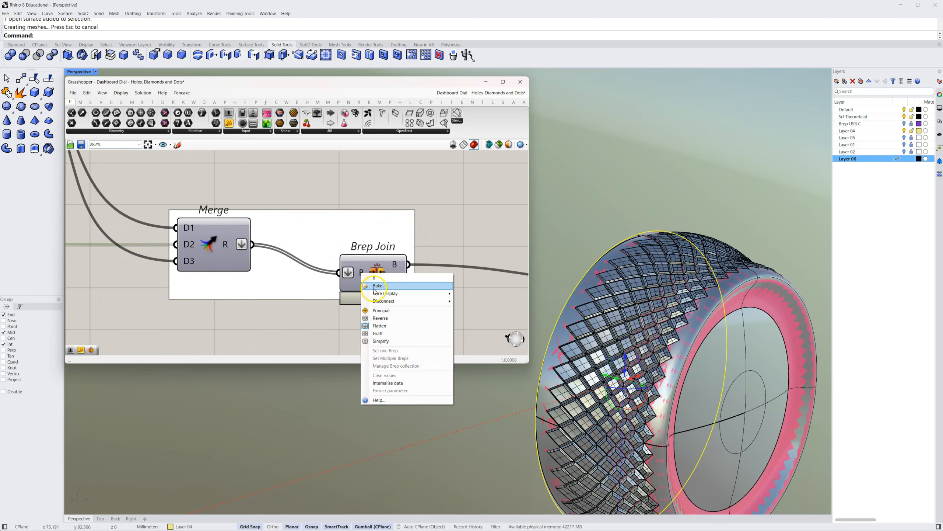
left_click(378, 325)
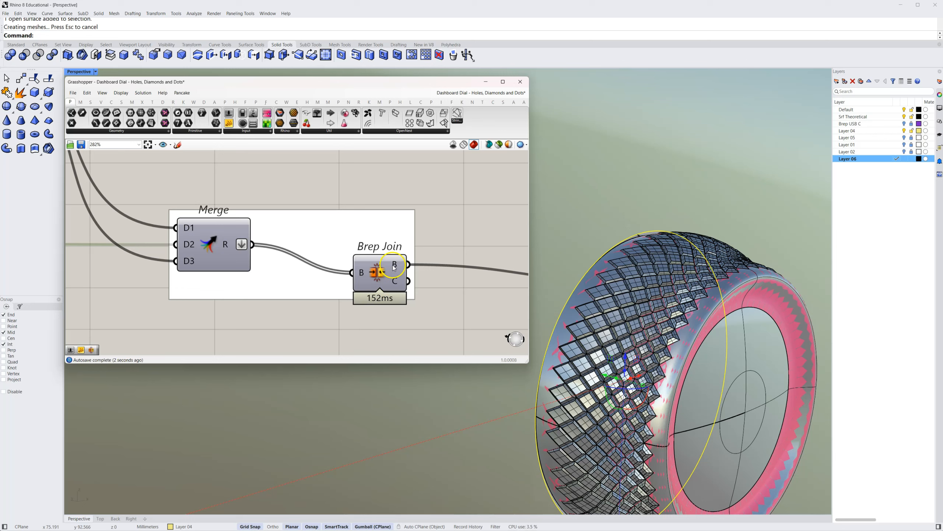
Examine the final Brep Join's B output and the Merge R output, and follow the wire to Brep To Mesh
mouse_move(396, 269)
mouse_move(228, 246)
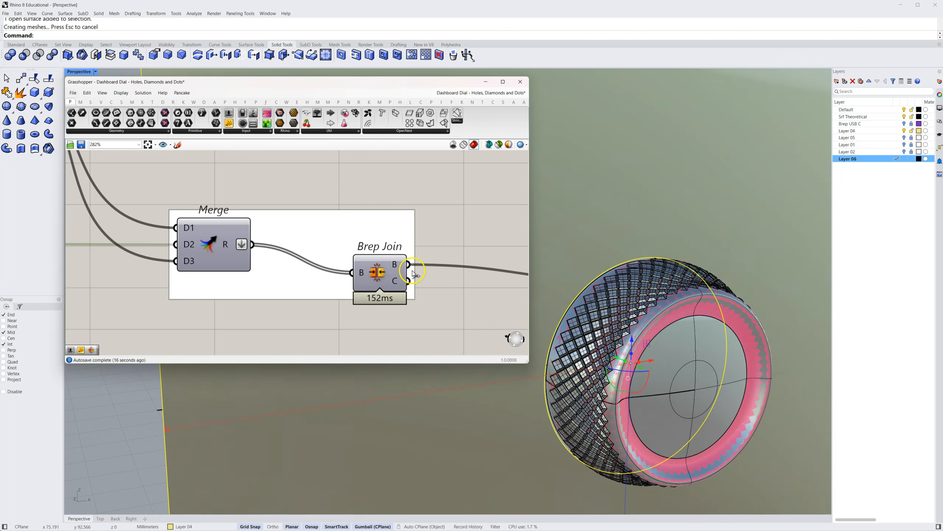
scroll(415, 274, "down", 4)
mouse_move(414, 274)
right_mouse_down()
mouse_move(286, 273)
mouse_move(391, 259)
mouse_move(401, 273)
right_mouse_up()
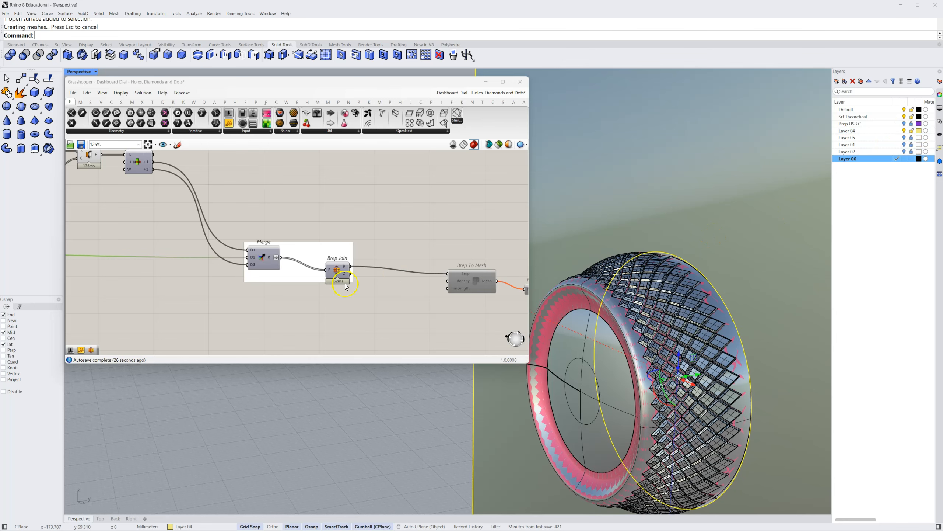
Delete the baked diamond polysurface from the viewport
left_click(686, 339)
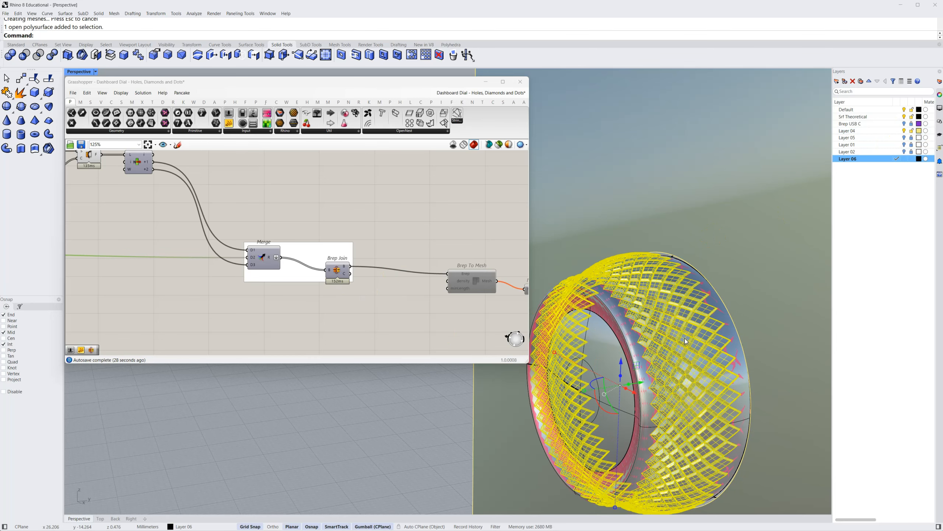
key("Delete")
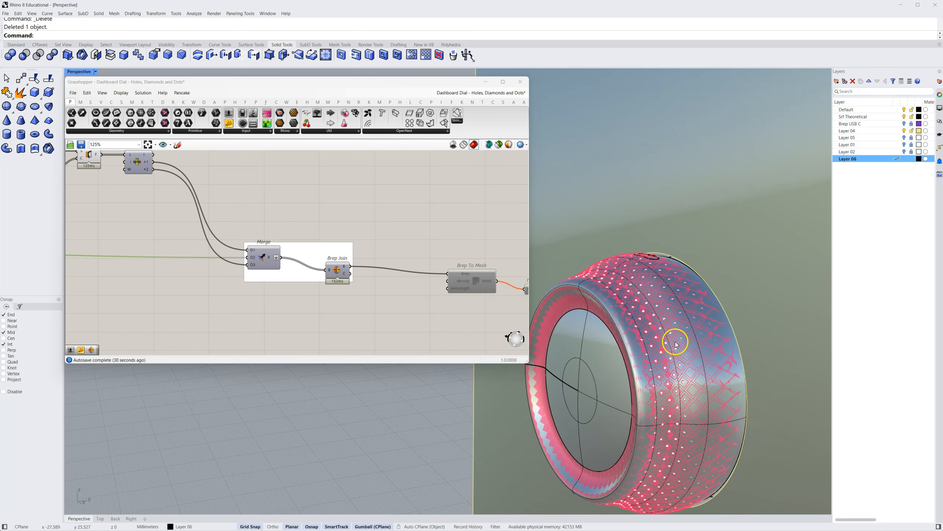
Hide the Srf Theoretical layer and show Layer 01 with the diamond model
left_click(905, 117)
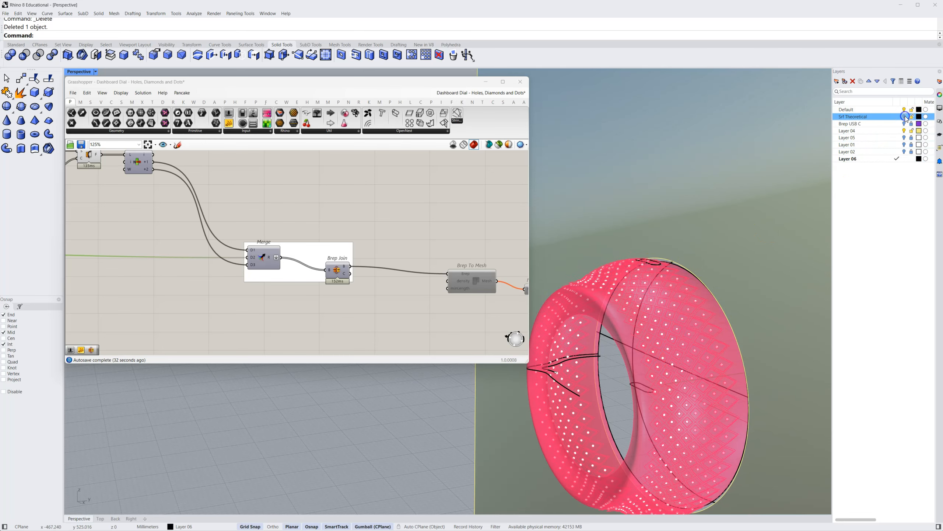
left_click(905, 145)
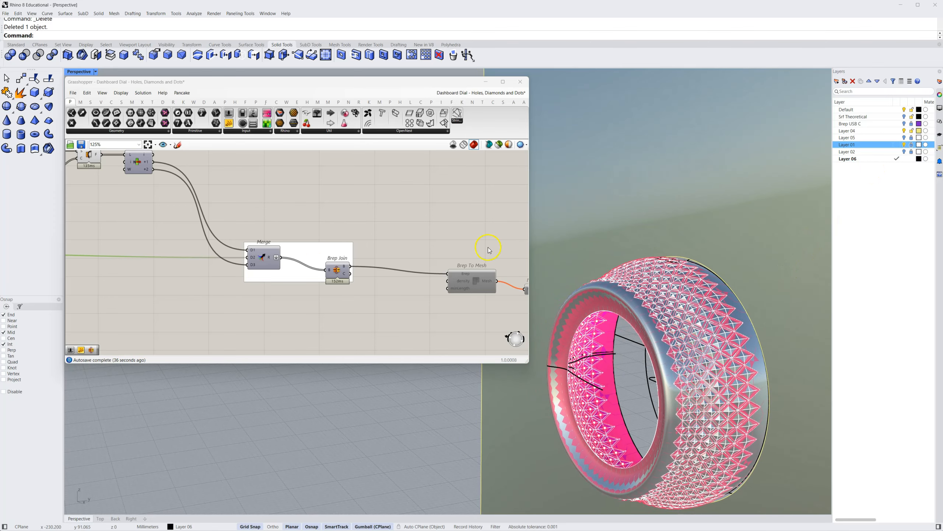
Turn off the preview of the diamonds definition's components on the Grasshopper canvas
scroll(223, 296, "down", 10)
right_click_drag(217, 295, 420, 255)
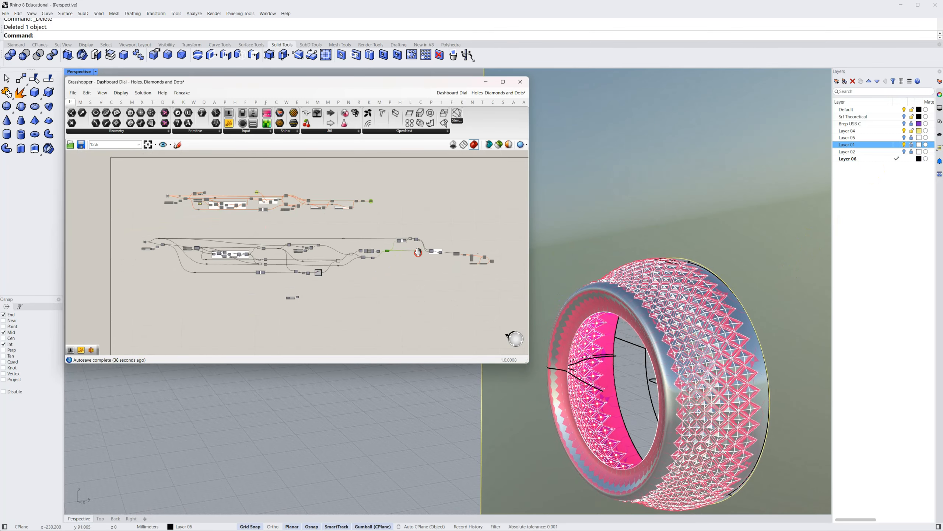
left_click_drag(421, 222, 193, 316)
right_click(181, 327)
left_click(205, 339)
right_click_drag(385, 301, 330, 310)
left_click(330, 310)
scroll(340, 286, "up", 4)
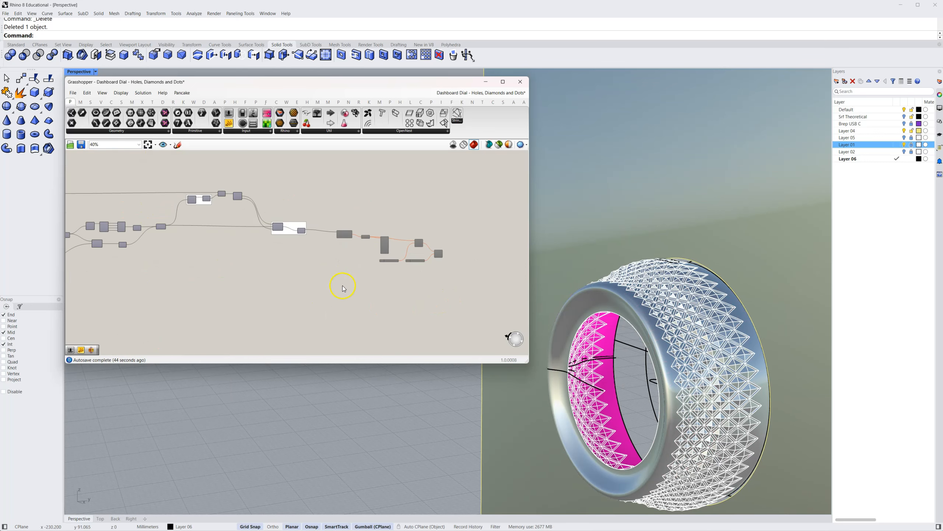
Unlock Layer 01 and try out selecting its diamond polysurface in the viewport
scroll(757, 283, "up", 3)
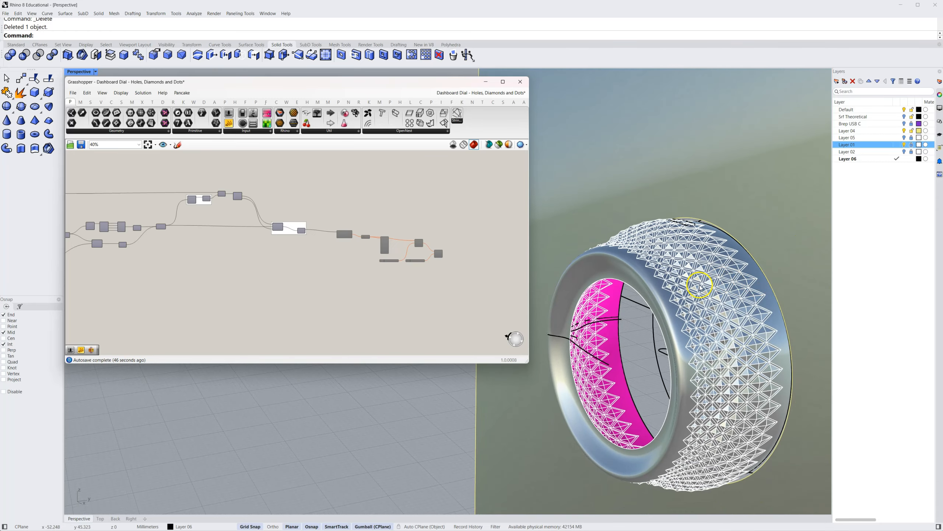
scroll(702, 311, "up", 3)
right_click_drag(713, 330, 742, 297)
left_click(743, 297)
left_click(651, 309)
right_click_drag(650, 309, 521, 372)
left_click(520, 372)
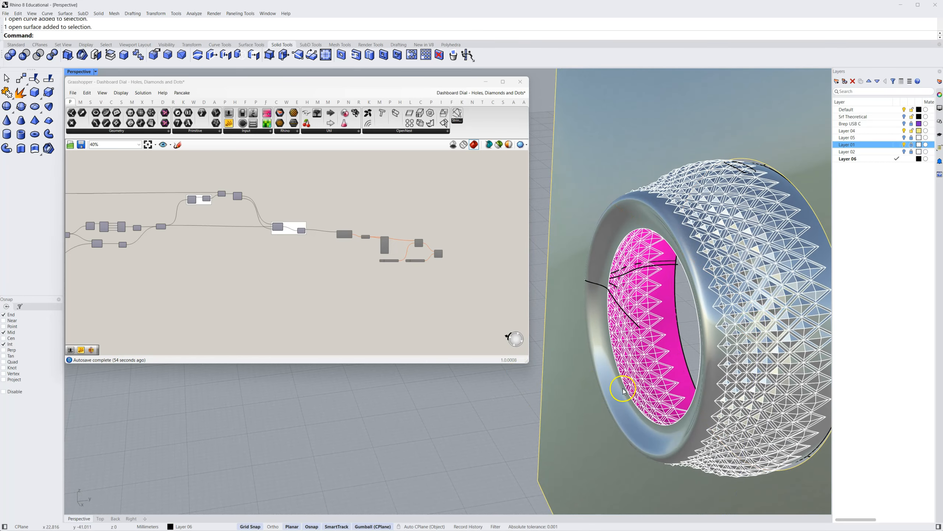
left_click(912, 144)
left_click(740, 299)
right_click_drag(740, 298, 655, 313)
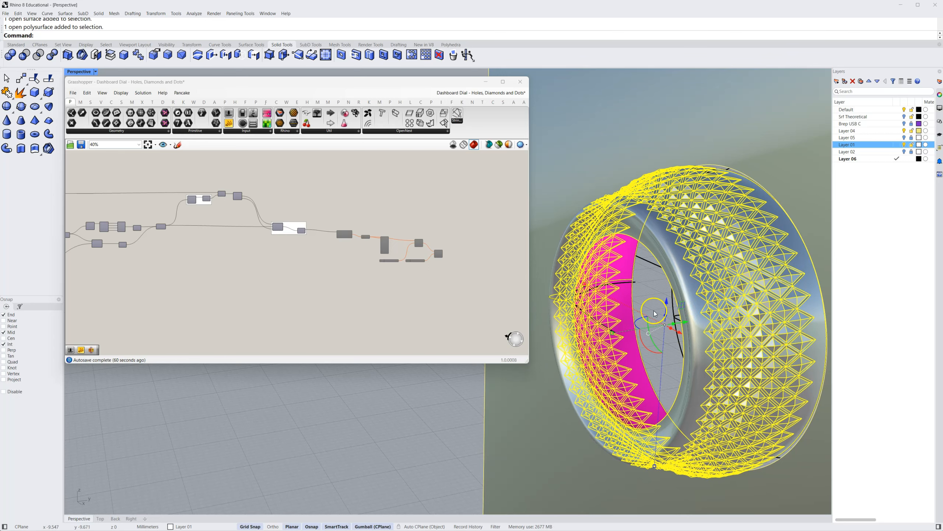
left_click(445, 406)
right_click(733, 289)
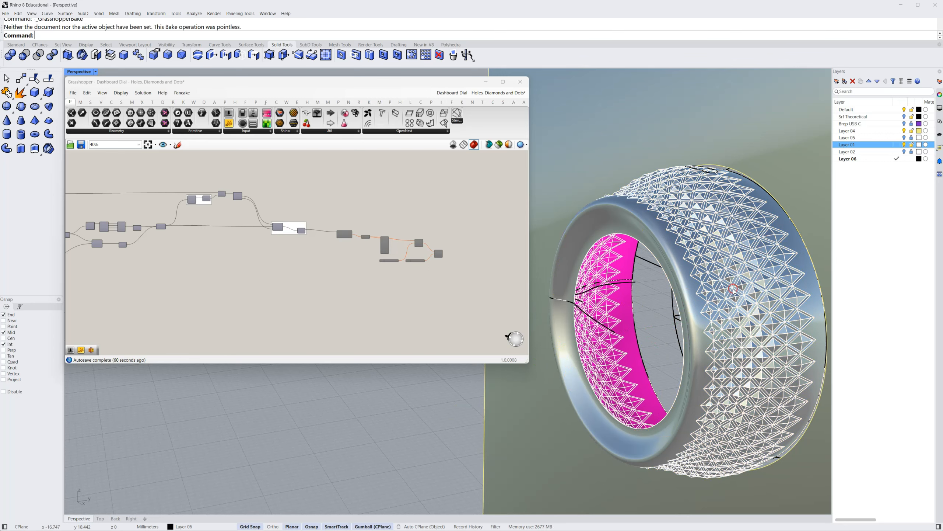
Change the object properties of the diamond polysurface on Layer 01 and deselect it
left_click(710, 234)
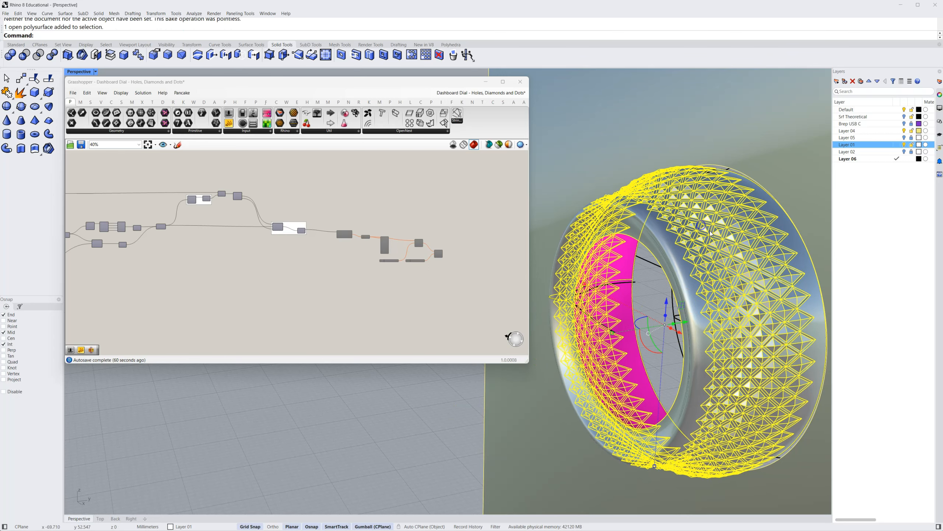
middle_click(719, 251)
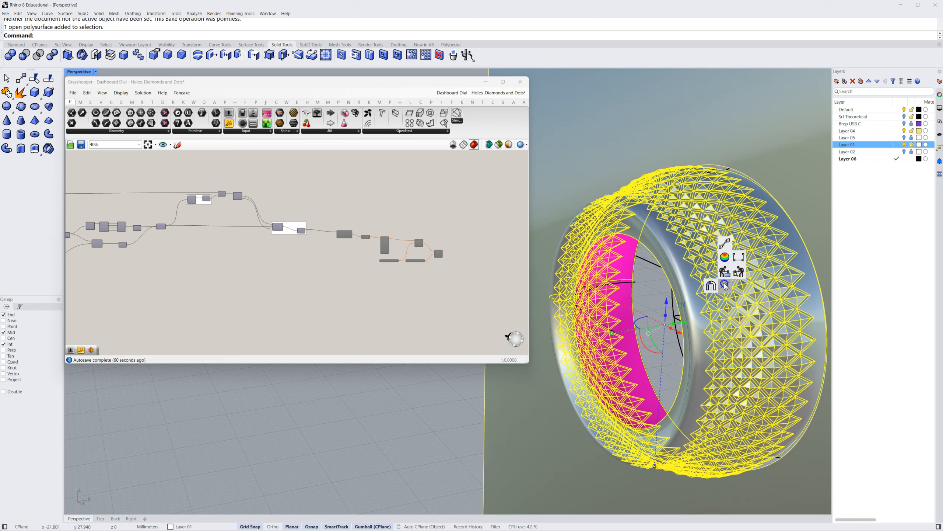
left_click(725, 285)
left_click(450, 422)
right_click_drag(446, 422, 446, 419)
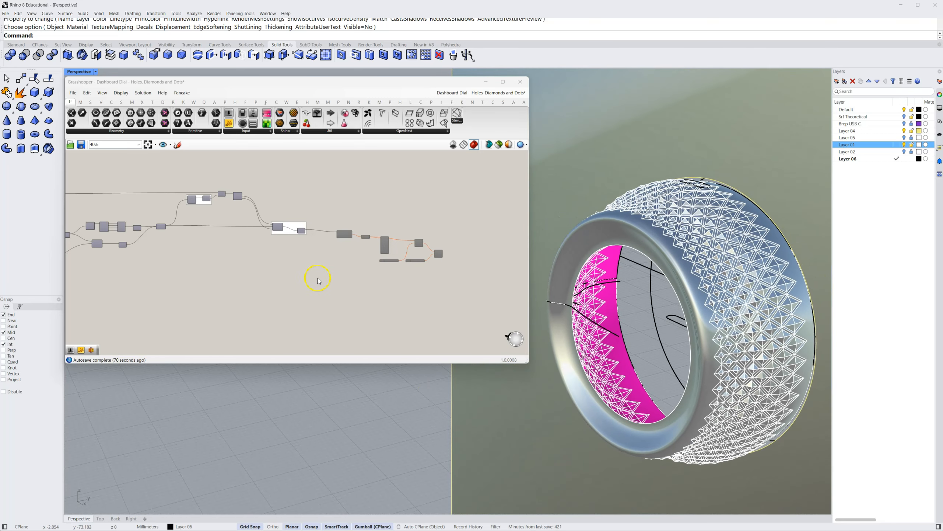
Show Layer 02 with the perforated dial and hide Layer 01
left_click(690, 247)
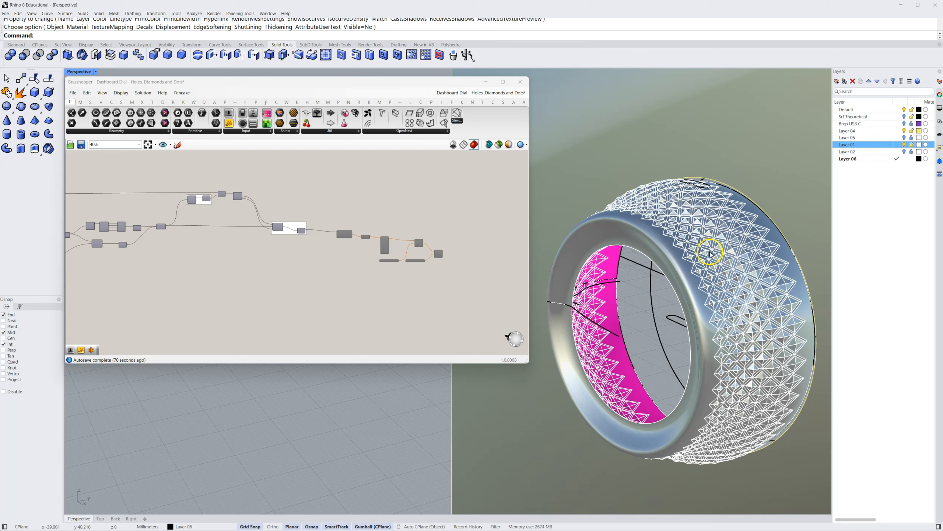
left_click(907, 153, "ctrl")
left_click(905, 152)
left_click(905, 145)
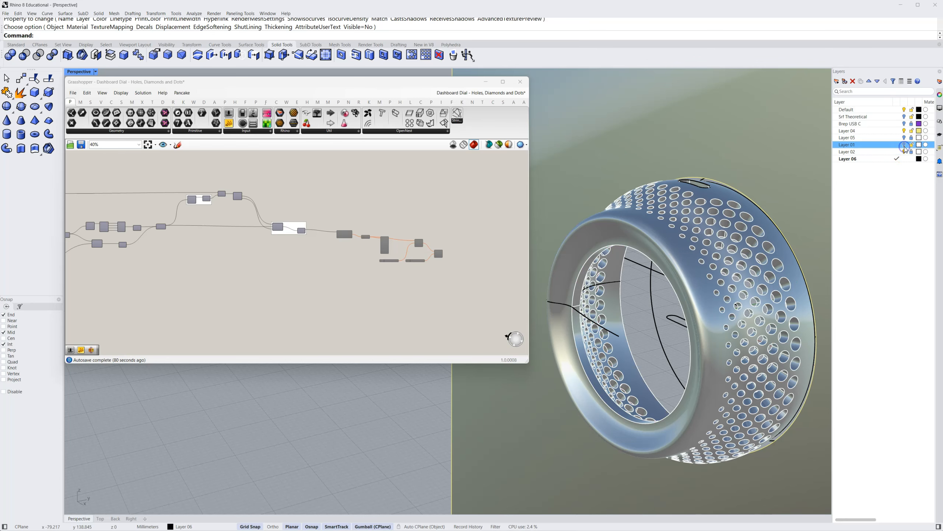
Switch the visible layer from Layer 02 to Layer 05, unlock Layer 05 and lock Layer 01
left_click(904, 136)
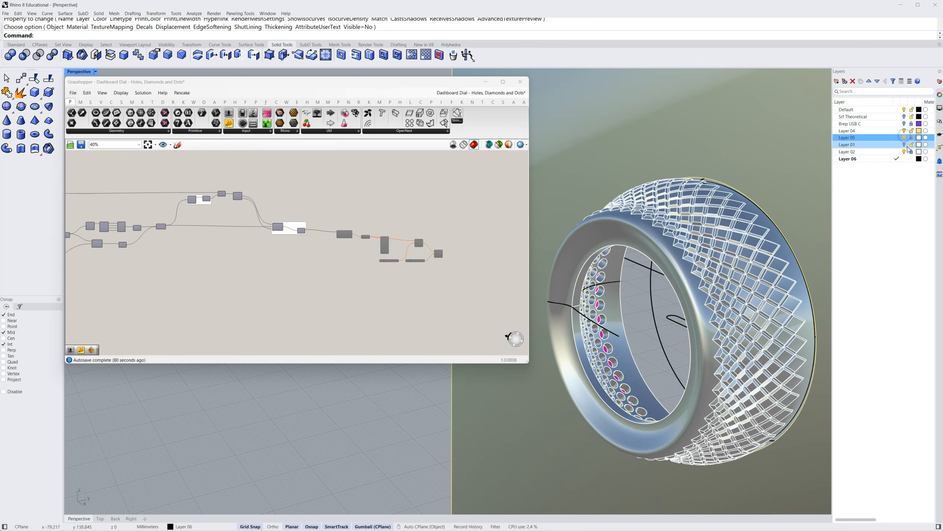
left_click(905, 151)
left_click(911, 138)
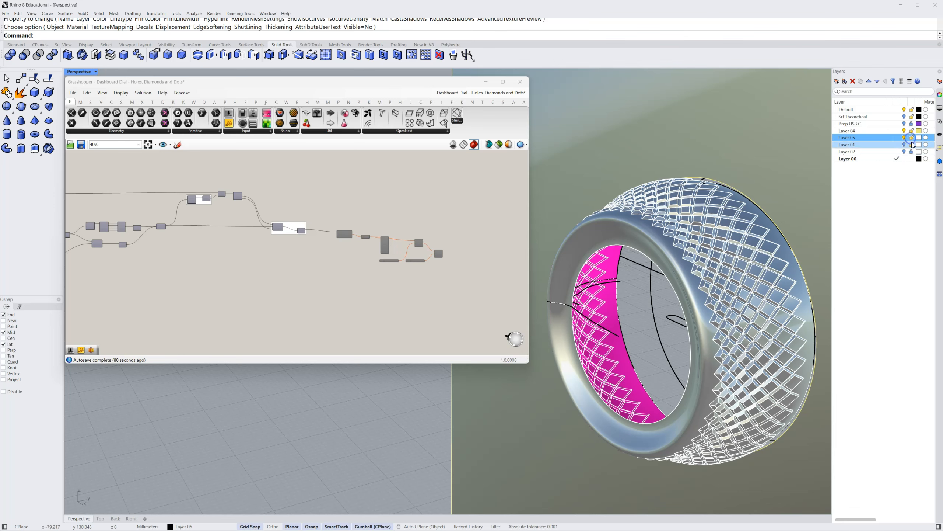
left_click(912, 144)
scroll(693, 279, "up", 6)
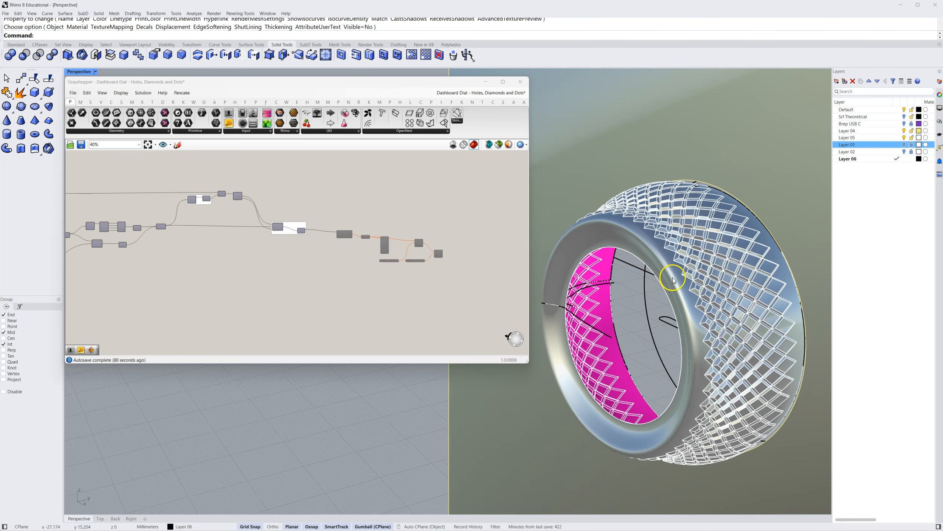
scroll(677, 290, "down", 5)
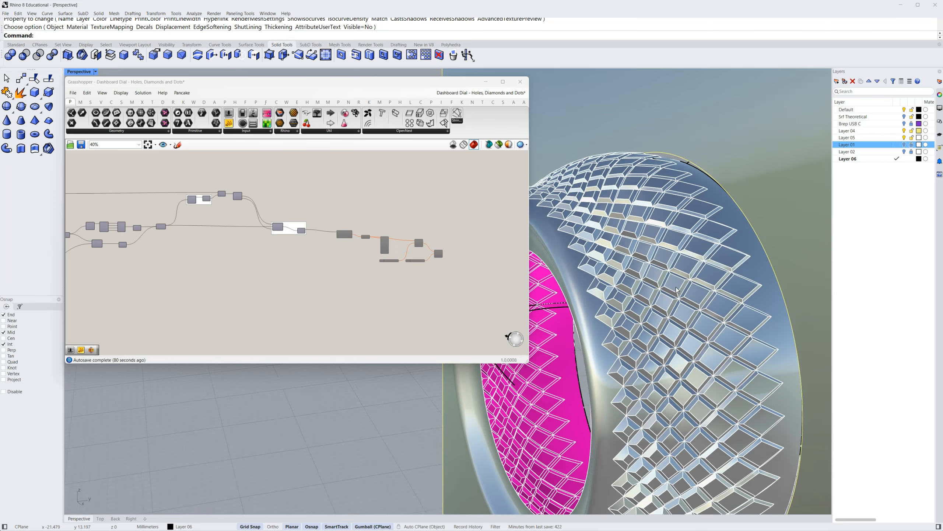
scroll(668, 273, "up", 5)
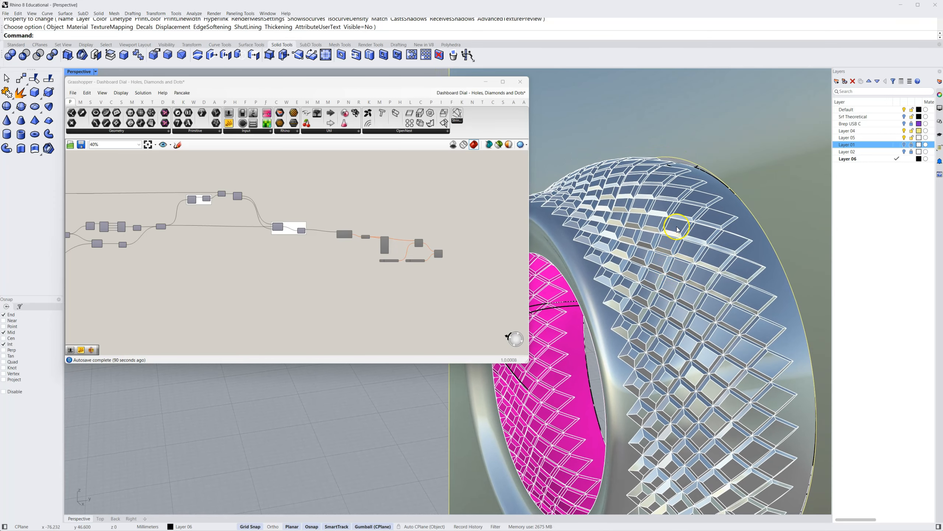
Enable the meshing components after Brep Join, from Brep To Mesh through both Catmull-Clark Subdivisions, including their number sliders
scroll(304, 251, "up", 2)
scroll(312, 253, "up", 1)
right_click_drag(360, 259, 219, 274)
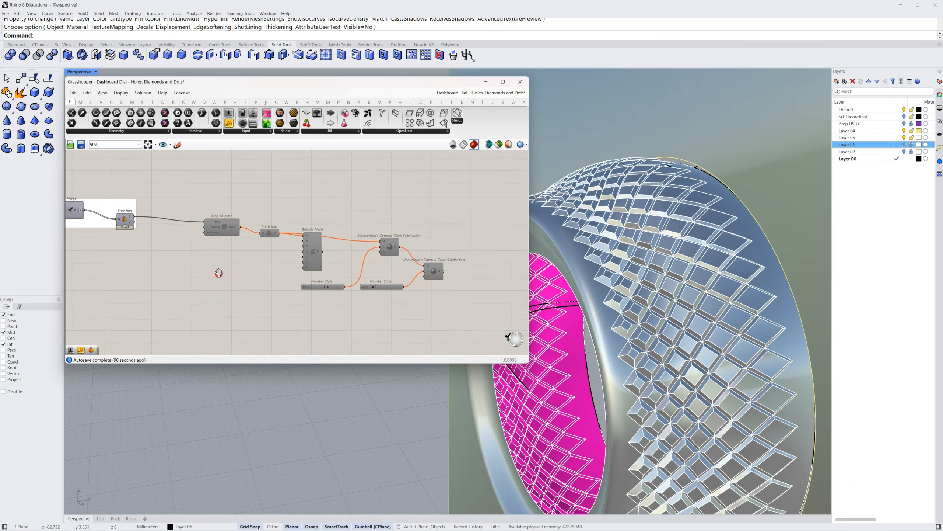
left_click(226, 228)
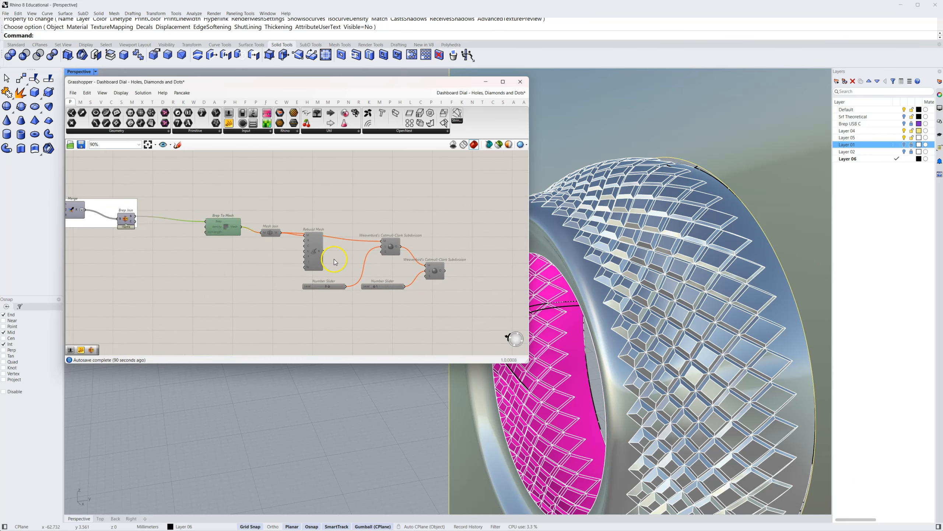
left_click_drag(475, 189, 182, 326)
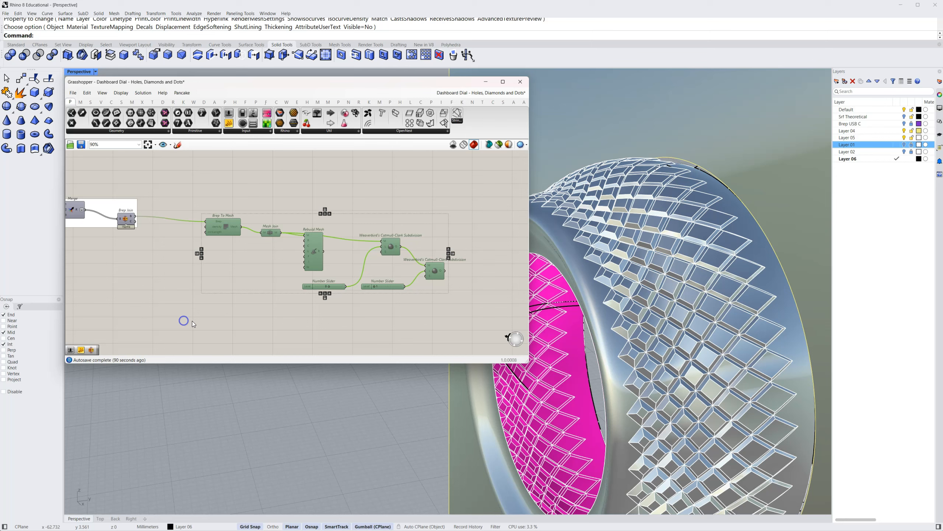
right_click(247, 305)
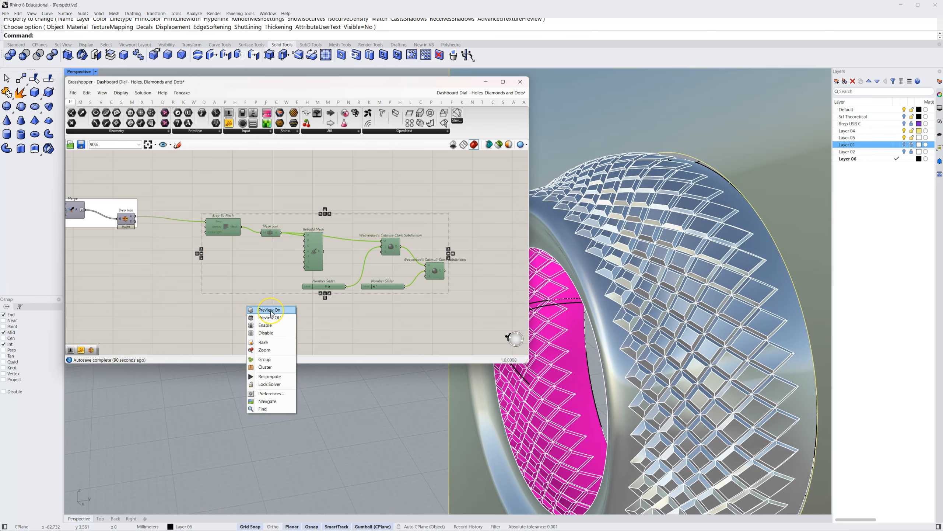
left_click(270, 325)
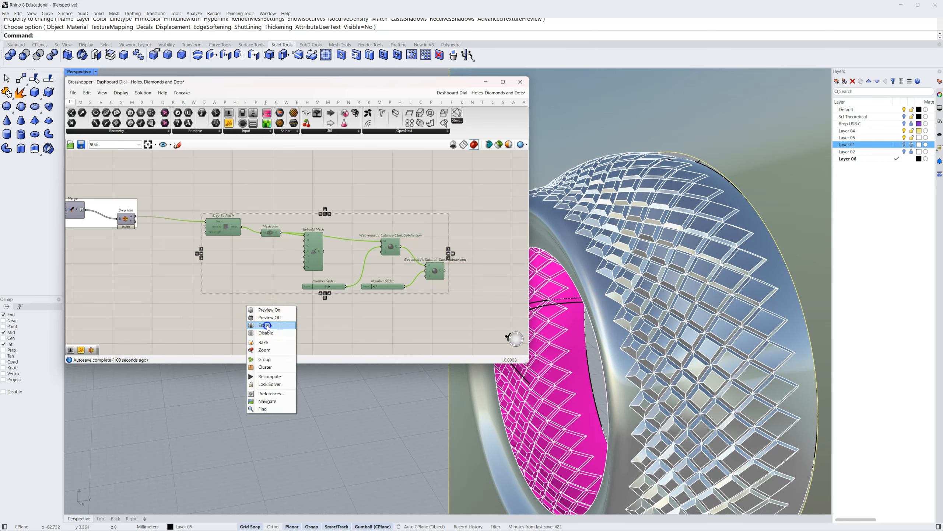
left_click(258, 303)
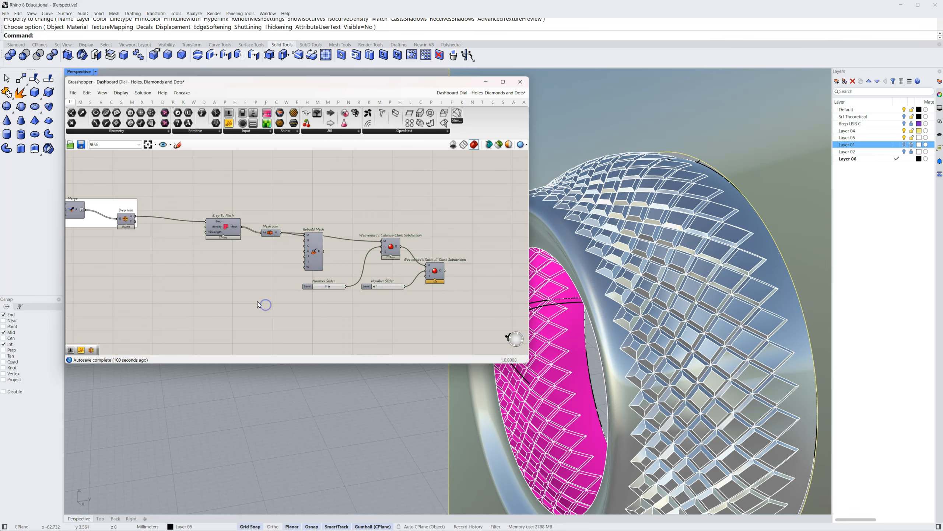
Examine the Brep To Mesh component with its density input and the Mesh Join component that follows it
left_click(232, 251)
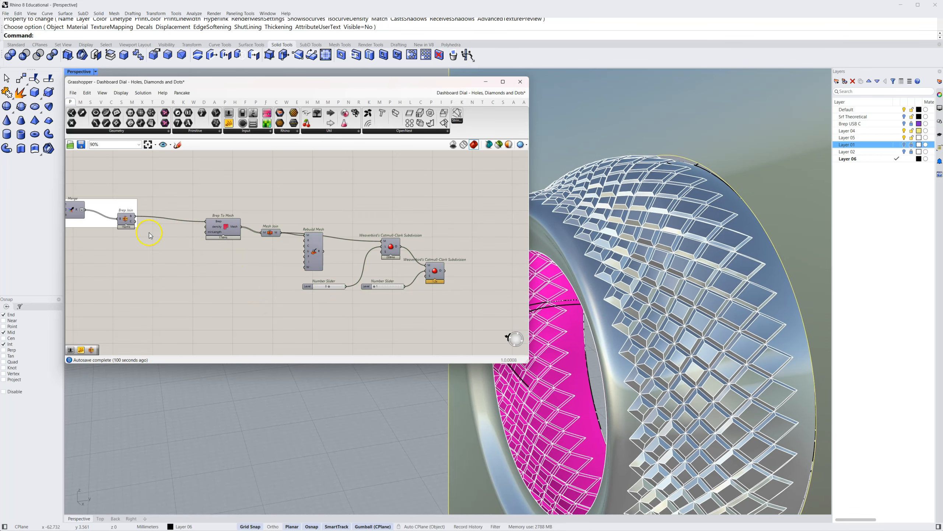
right_click_drag(150, 233, 182, 242)
left_click(158, 228)
left_click(225, 255)
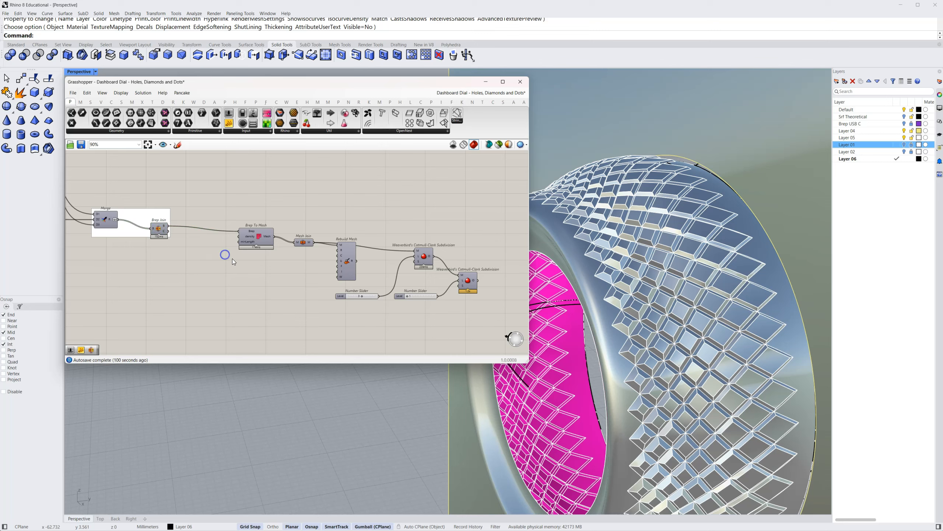
scroll(262, 231, "up", 5)
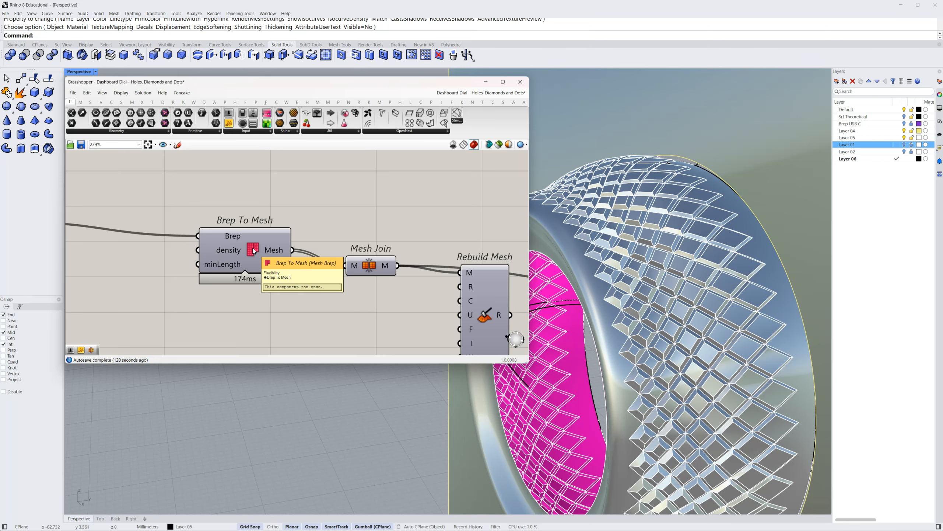
right_click_drag(387, 312, 353, 297)
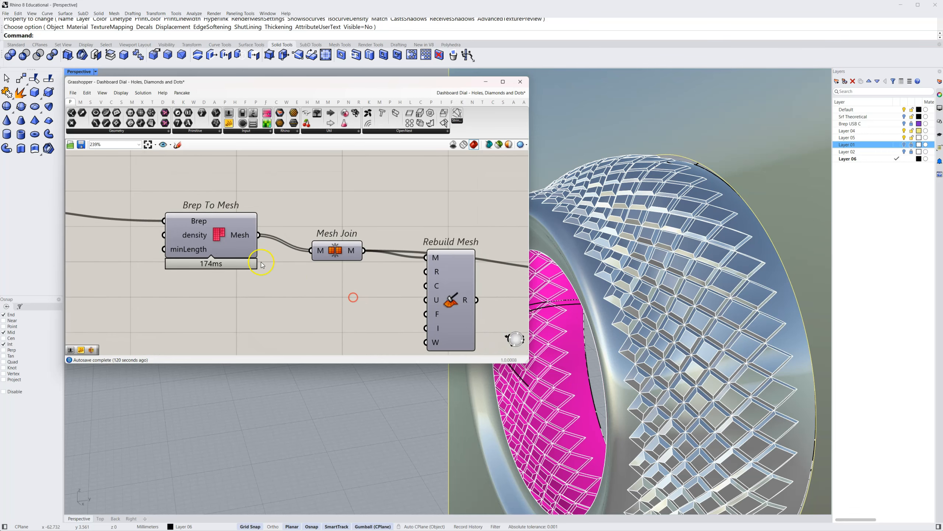
left_click(220, 233)
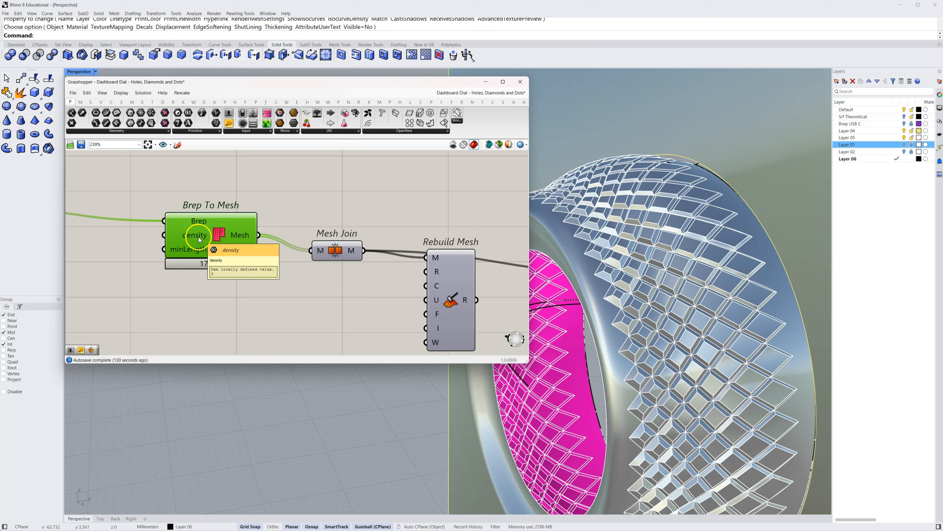
right_click_drag(326, 275, 232, 263)
left_click(243, 240)
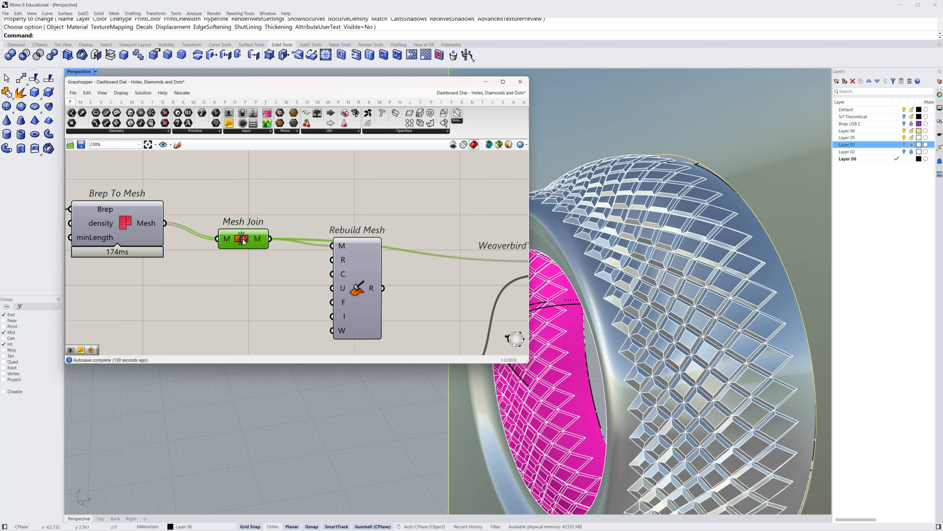
Move the Rebuild Mesh component down, clear of the wire from Mesh Join to the Catmull-Clark Subdivision
left_click_drag(360, 263, 361, 307)
right_click_drag(426, 298, 378, 246)
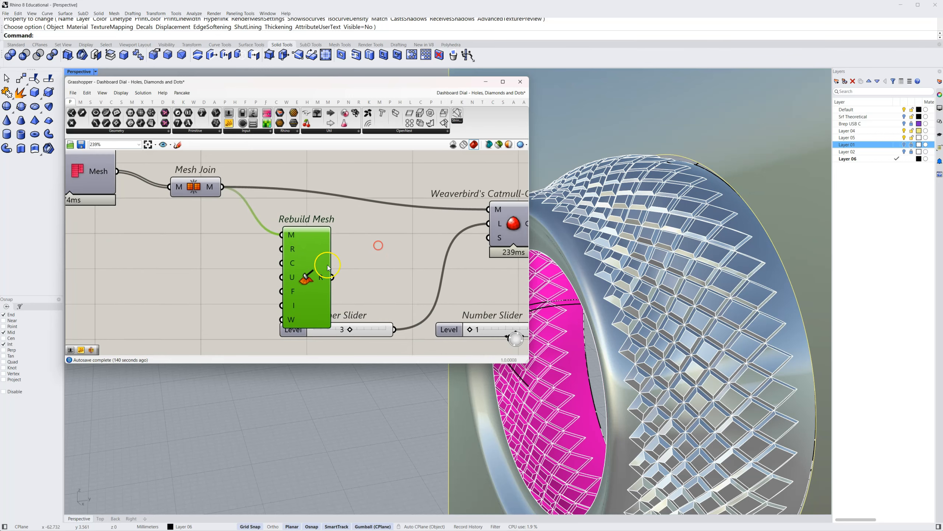
left_click_drag(328, 266, 325, 251)
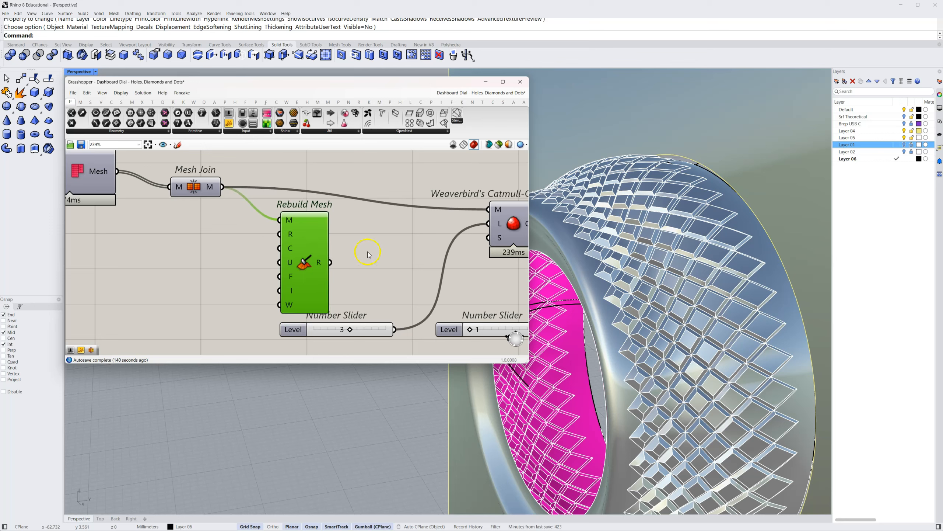
left_click(382, 249)
Turn on the preview of the first Weaverbird's Catmull-Clark Subdivision component
right_click_drag(362, 251, 254, 245)
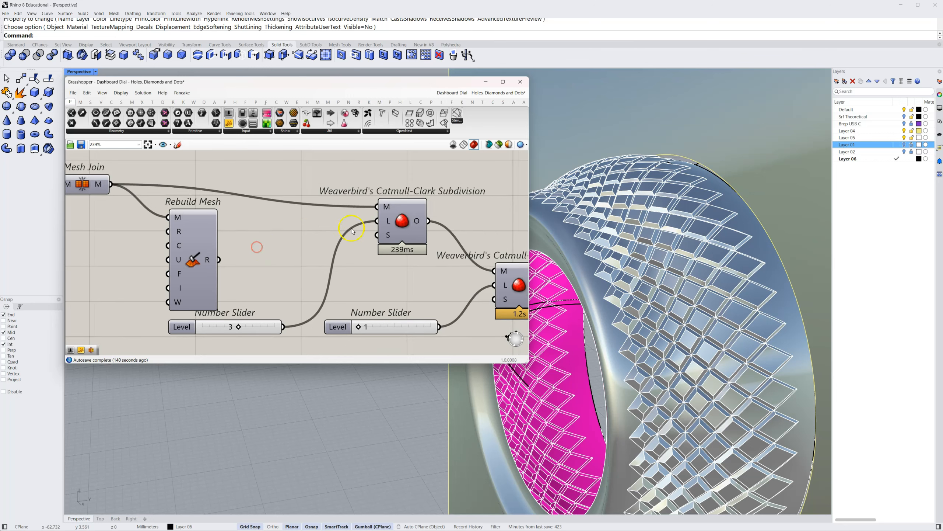
left_click(404, 223)
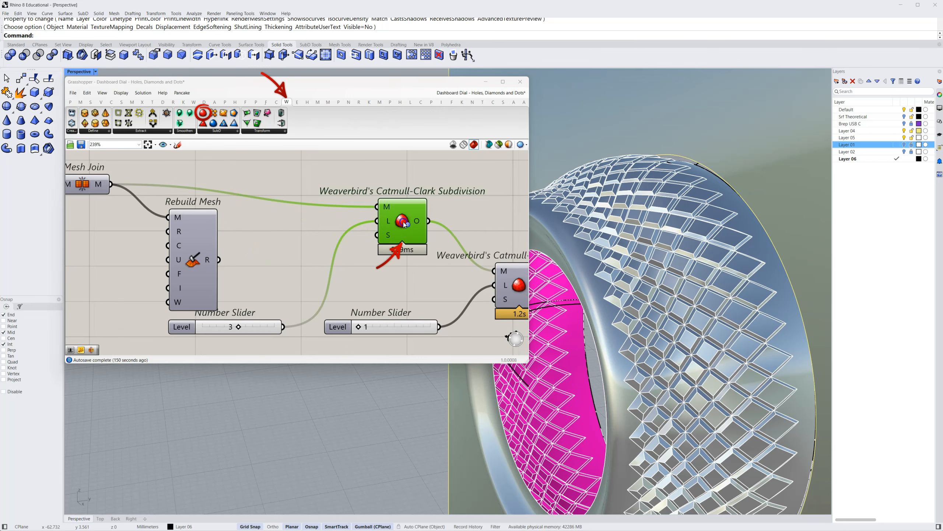
left_click(404, 222)
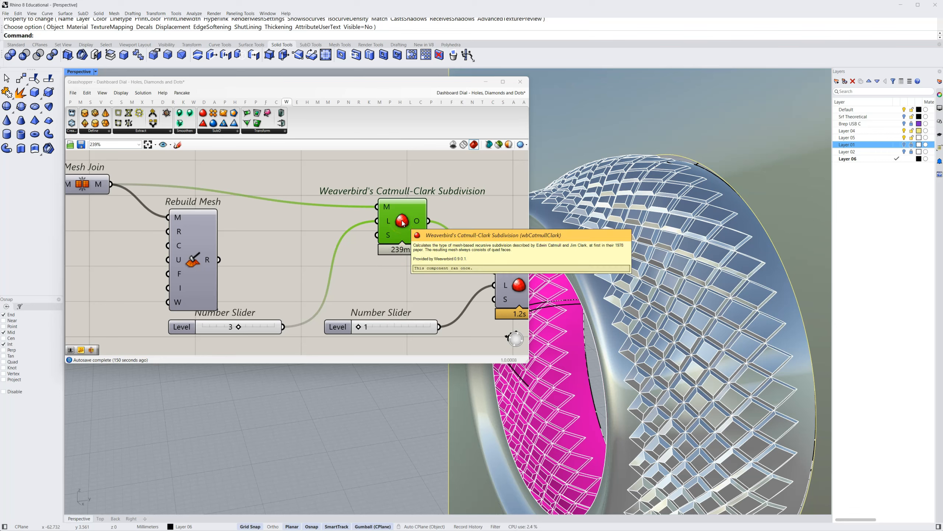
right_click(402, 223)
left_click(411, 240)
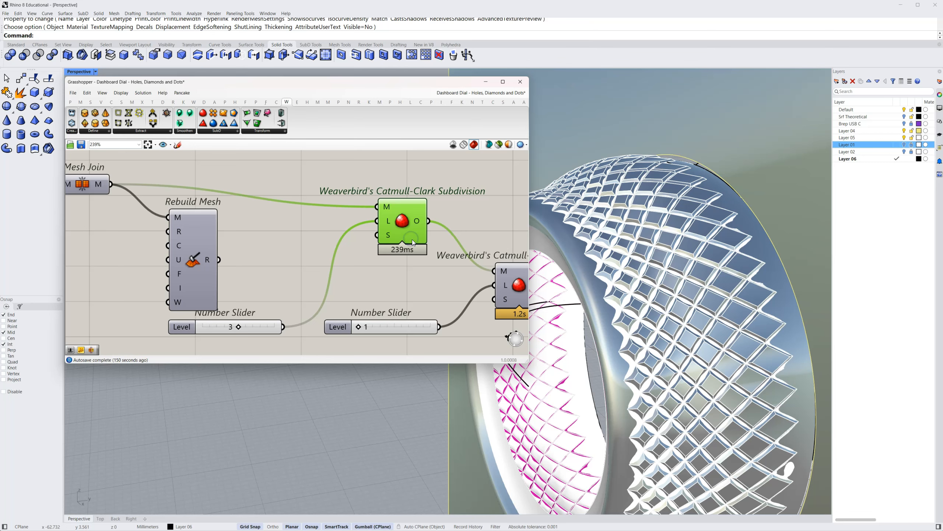
Hide Layer 05 and deselect the subdivision component to examine the smoothed diamond mesh on the dial
left_click(904, 137)
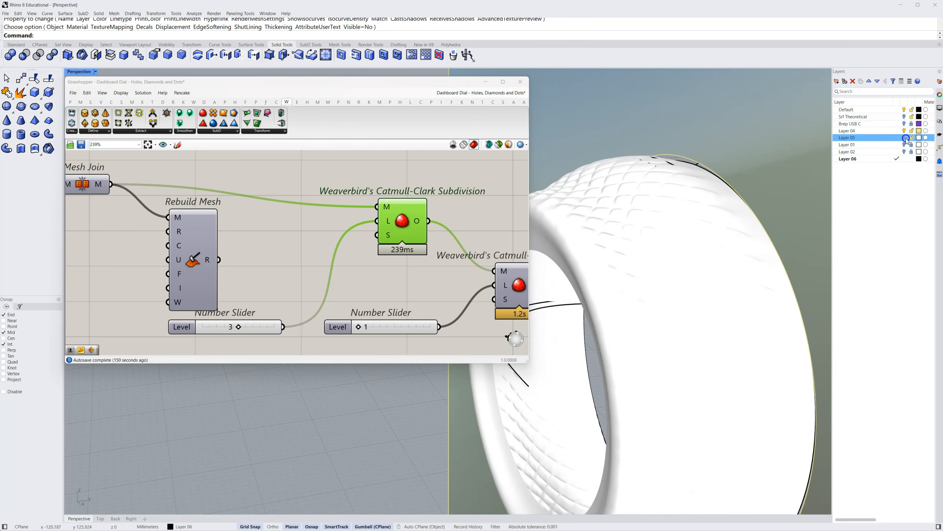
right_click_drag(806, 218, 301, 261)
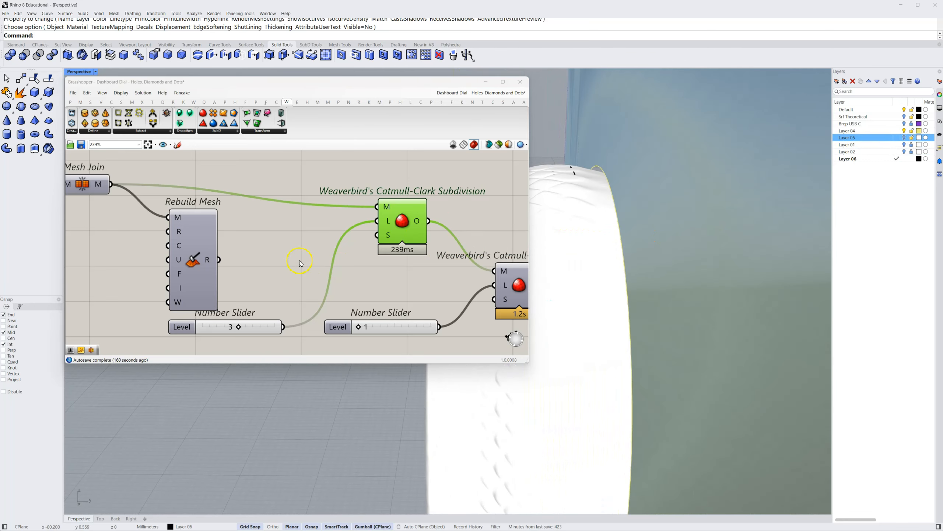
left_click(284, 260)
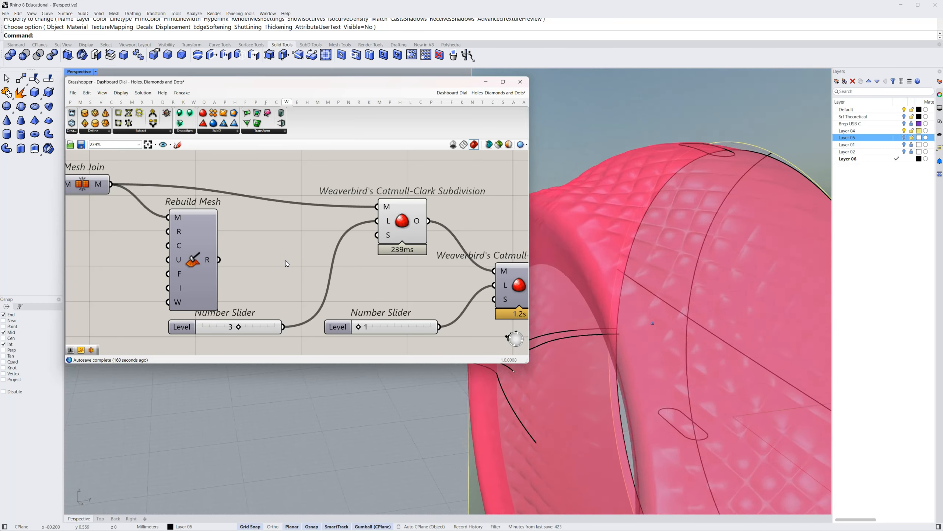
left_click(325, 261)
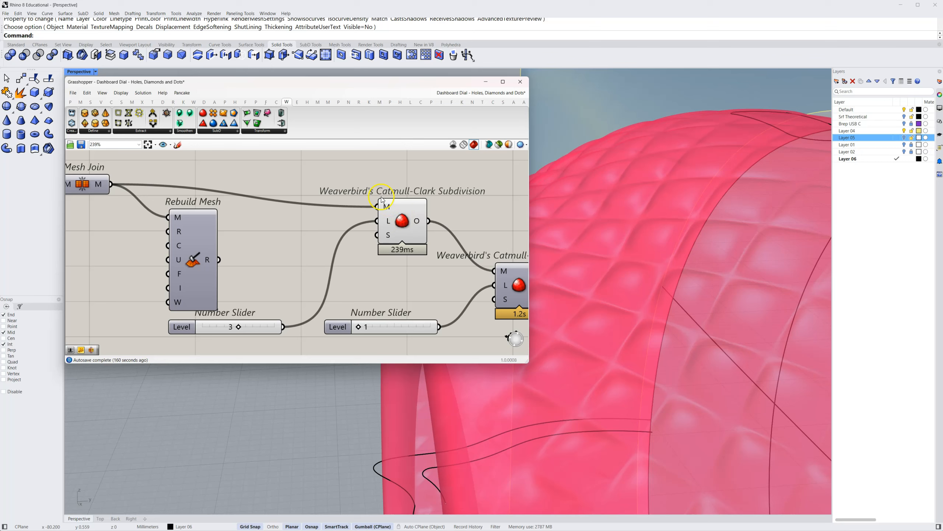
Add a Mesh Edges component fed by the first Catmull-Clark Subdivision's output and highlight its edges on the model
left_click(131, 101)
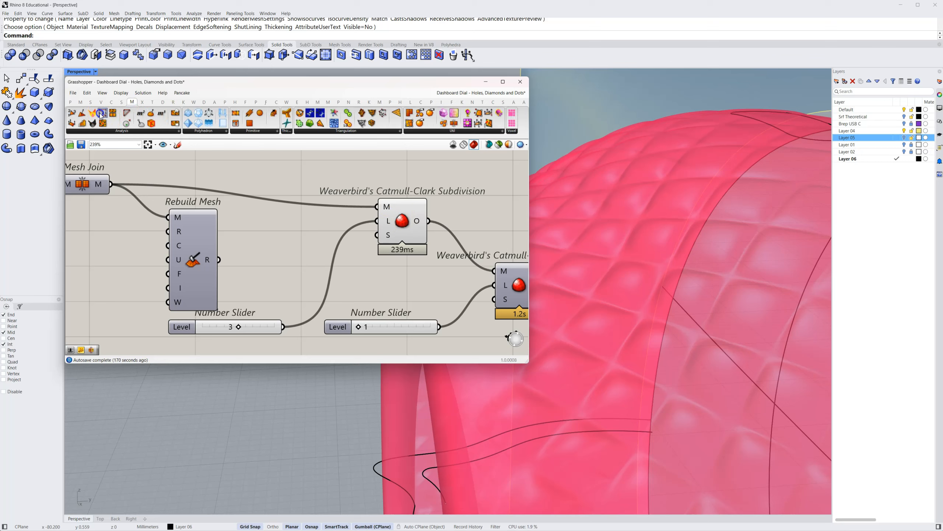
left_click_drag(437, 195, 485, 207)
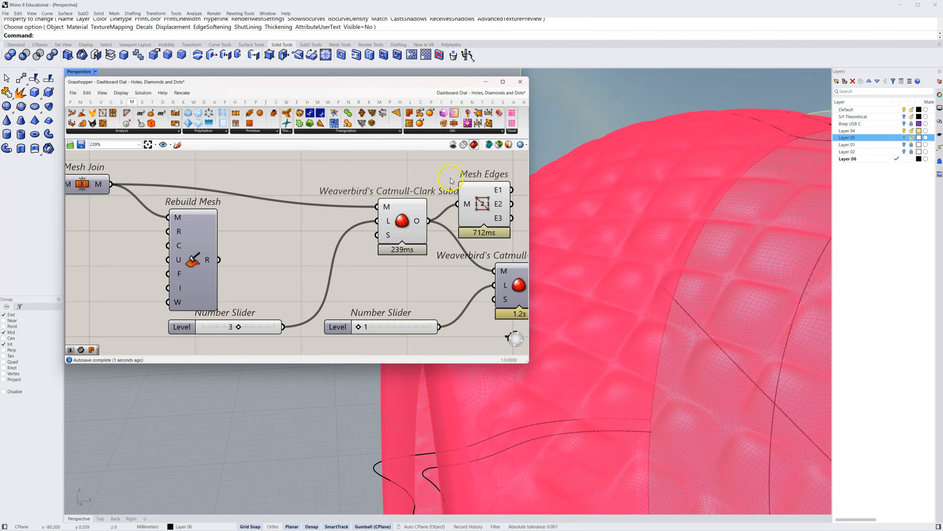
left_click(479, 202)
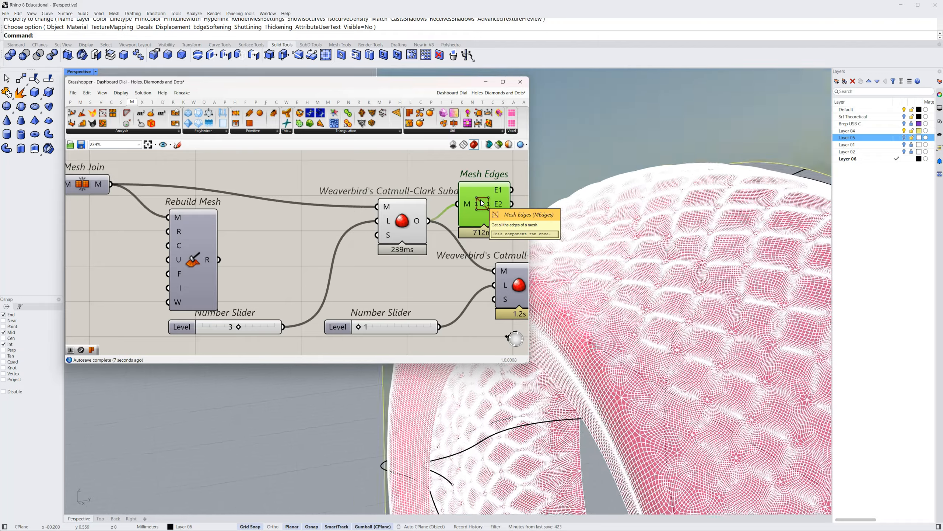
Move the Level slider of the first Catmull-Clark Subdivision up beside that component's level input
right_click_drag(448, 287, 322, 287)
mouse_move(103, 327)
left_mouse_down()
mouse_move(177, 276)
mouse_move(174, 237)
left_mouse_up()
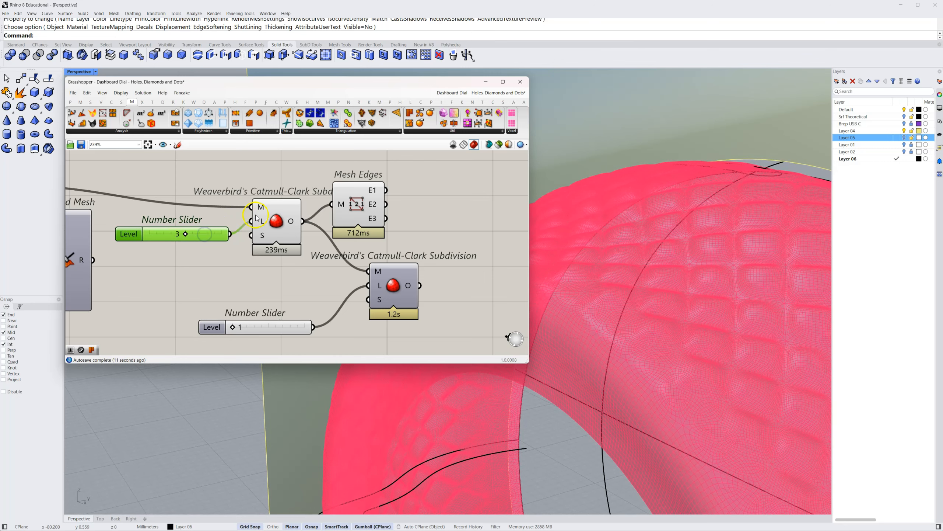
mouse_move(264, 223)
right_click_drag(326, 283, 301, 279)
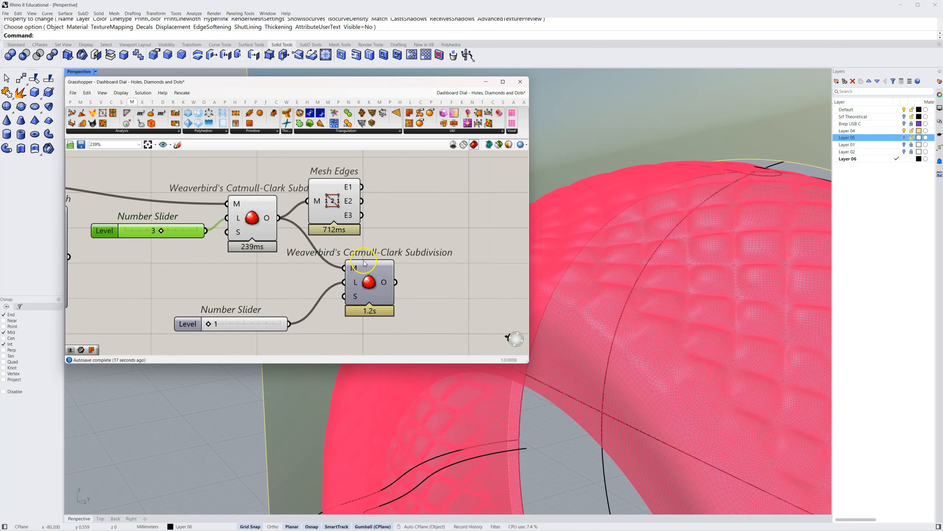
Move Mesh Edges beyond the second Catmull-Clark Subdivision, feed it from that component's output instead, and inspect the denser mesh edges
left_click_drag(337, 211, 453, 253)
left_click_drag(398, 283, 419, 251)
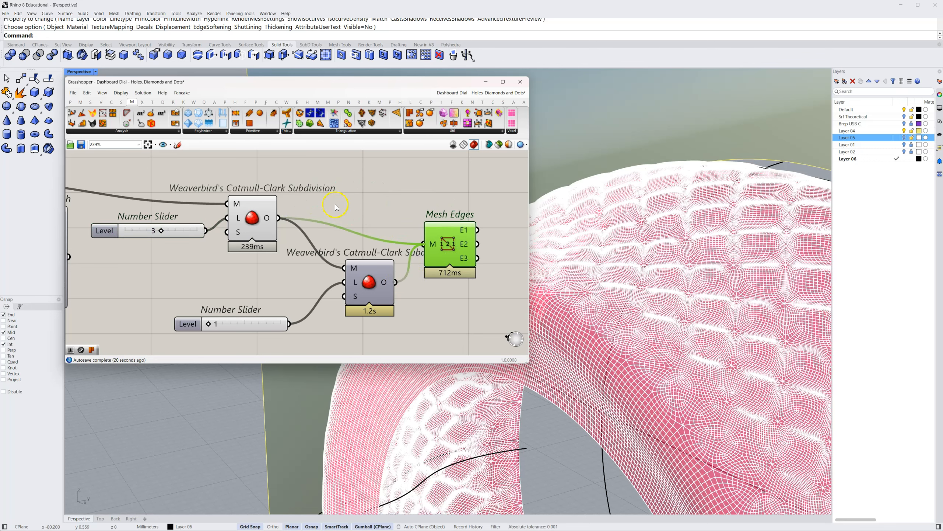
left_click(416, 194)
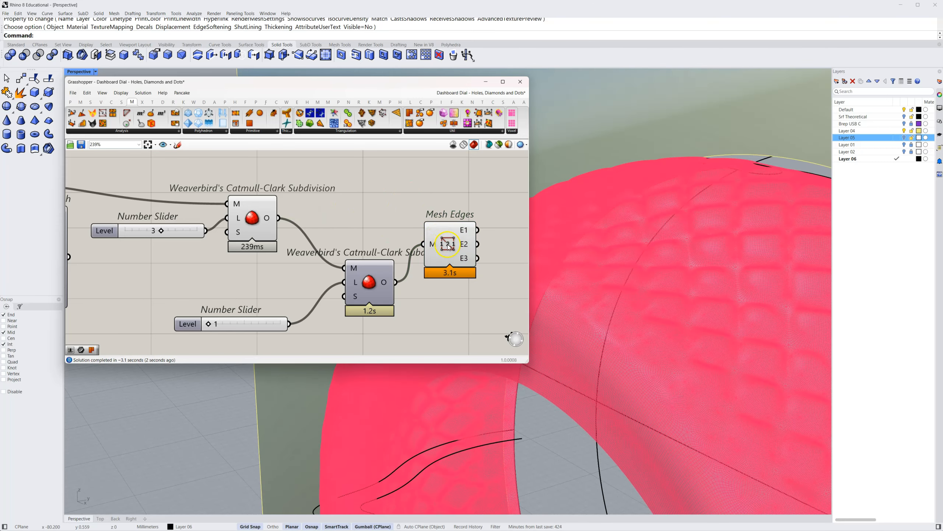
left_click(449, 247)
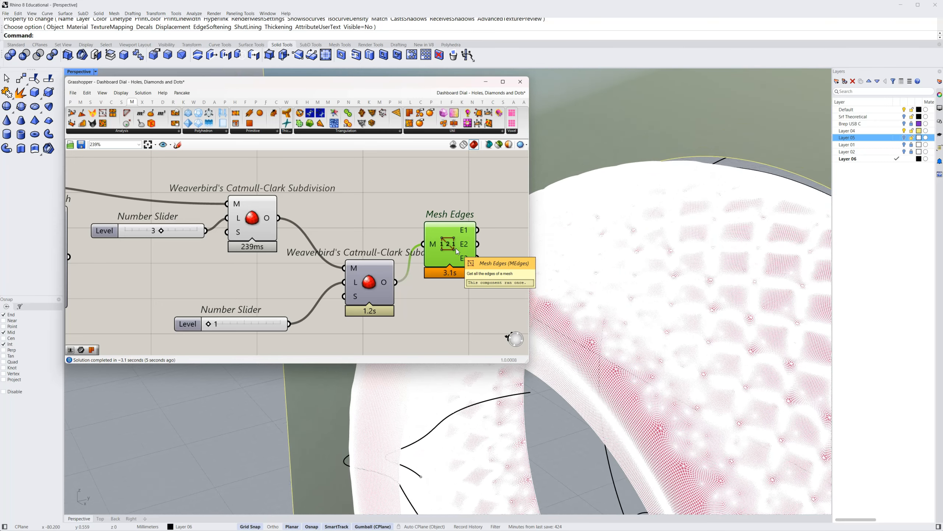
left_click(444, 199)
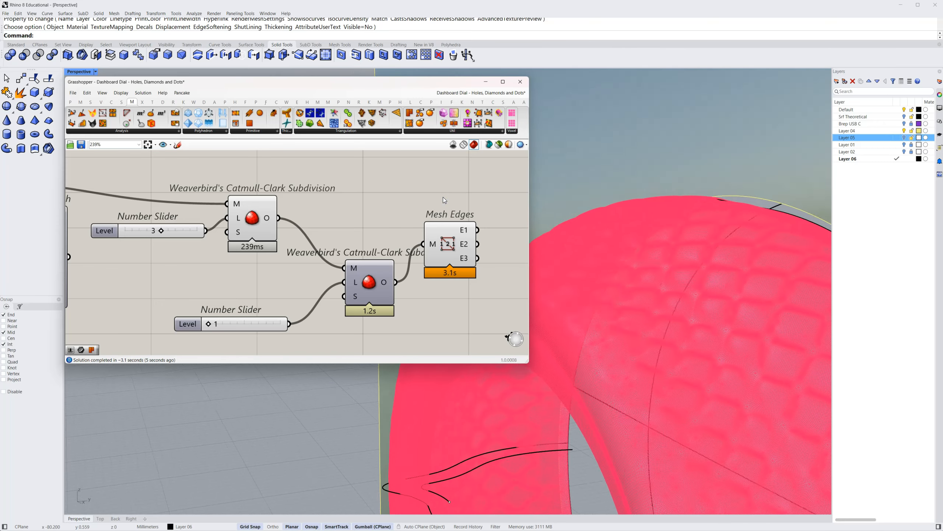
Turn on the preview of the second Catmull-Clark Subdivision and turn off the preview of the first
right_click(369, 285)
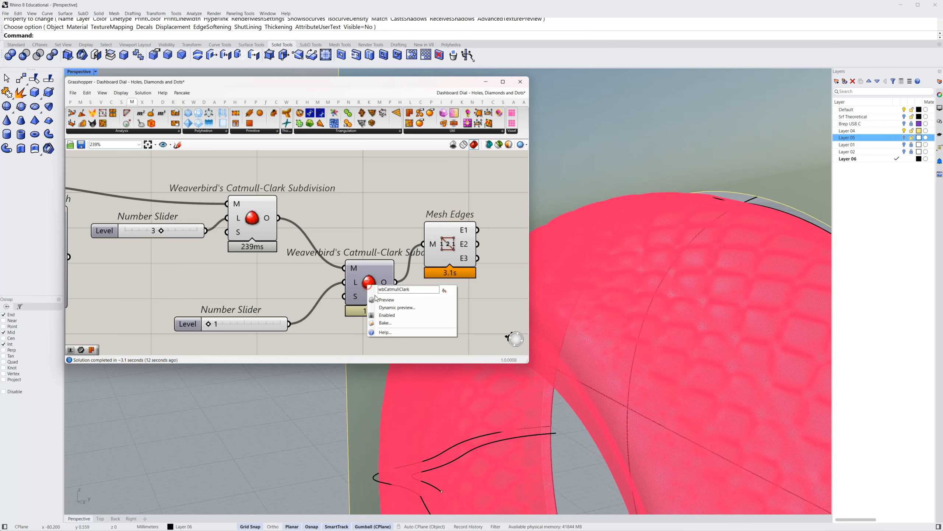
left_click(396, 223)
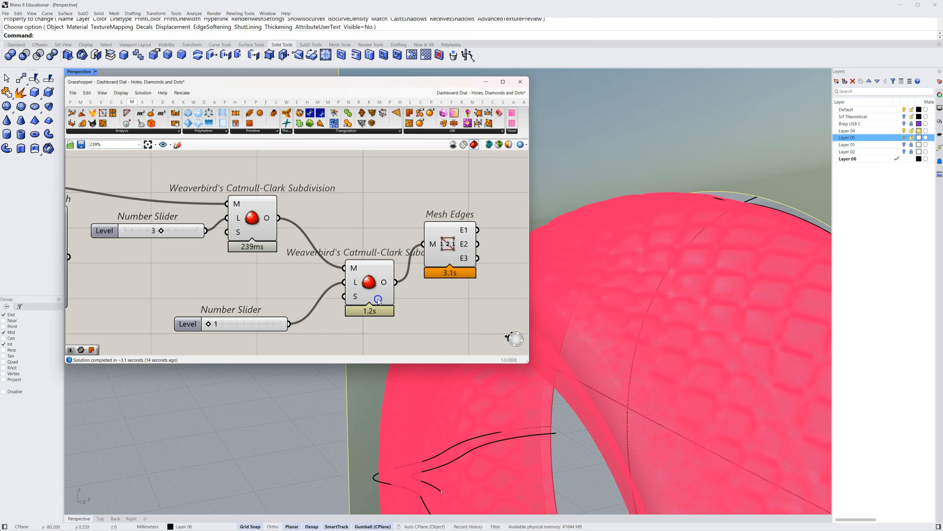
right_click(252, 223)
left_click(264, 239)
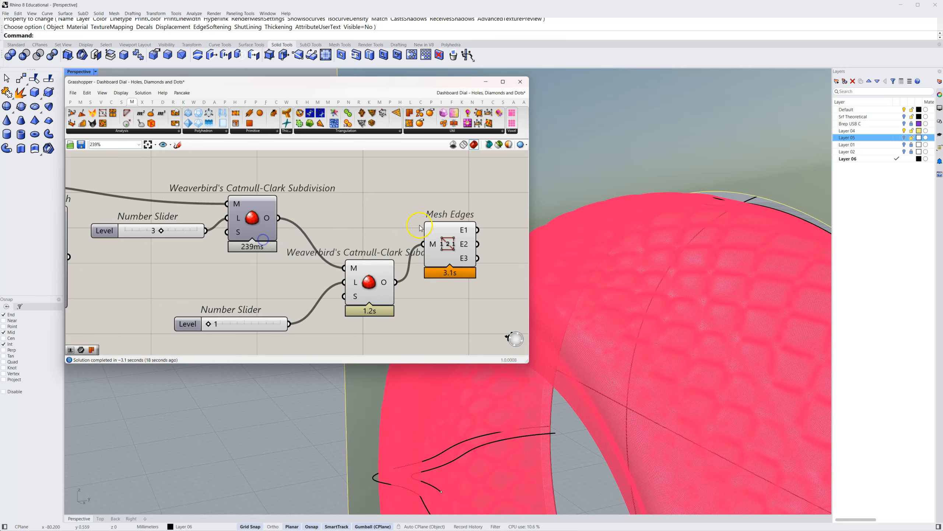
Delete the Mesh Edges component after the second Catmull-Clark Subdivision
left_click(455, 245)
key("Delete")
left_click(414, 244)
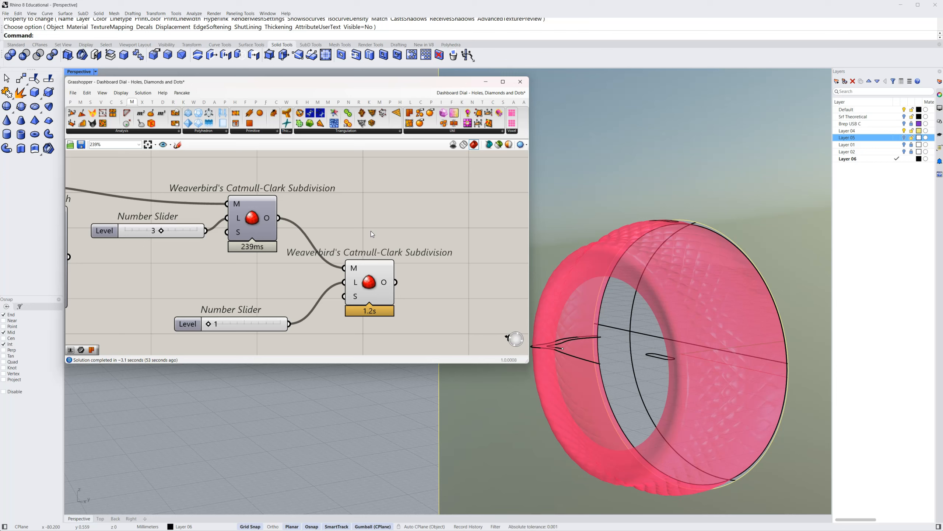
left_click(371, 232)
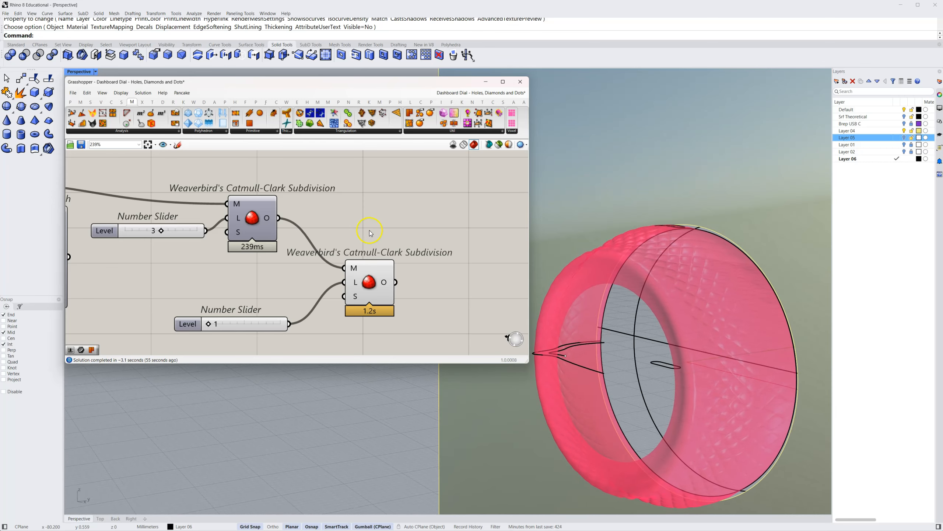
Show Layer 05 again and turn off the preview of the second Catmull-Clark Subdivision
left_click(904, 137)
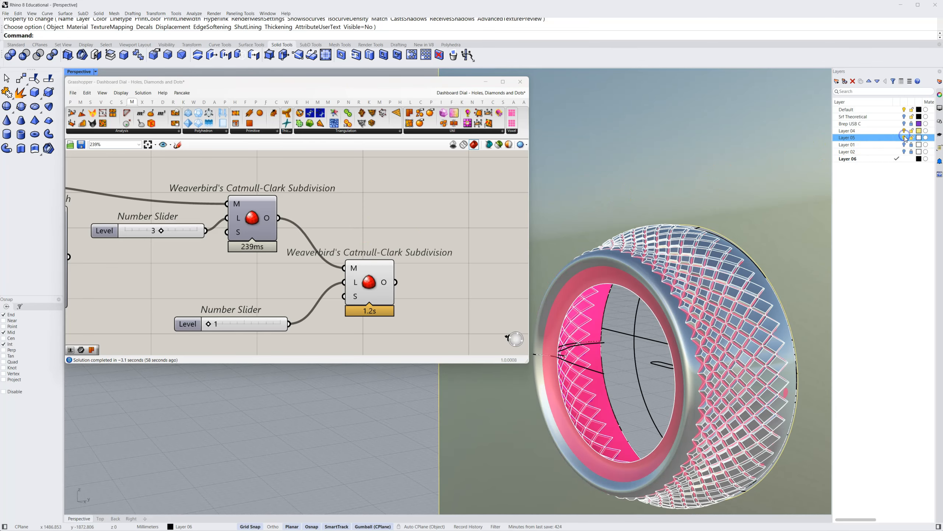
right_click(372, 288)
left_click(386, 300)
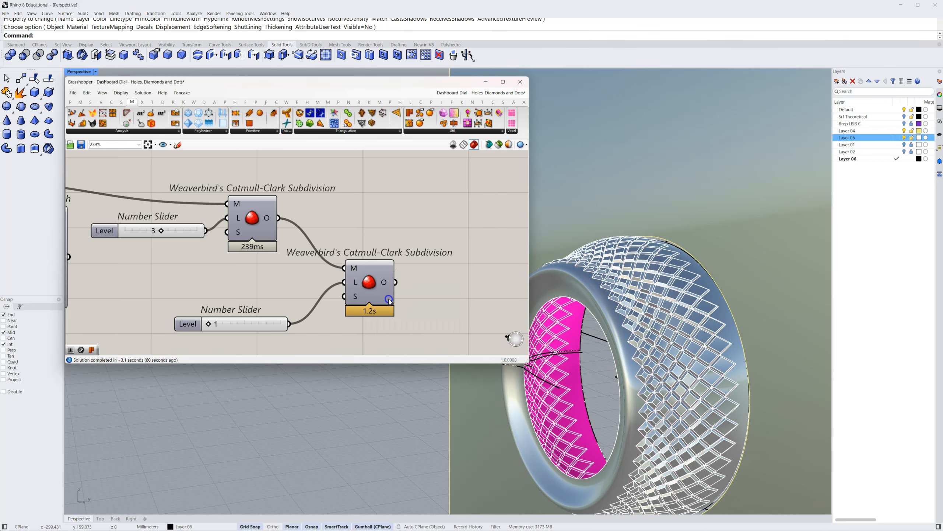
Collapse the Grasshopper window and make the Srf Theoretical layer visible in Rhino
double_click(378, 86)
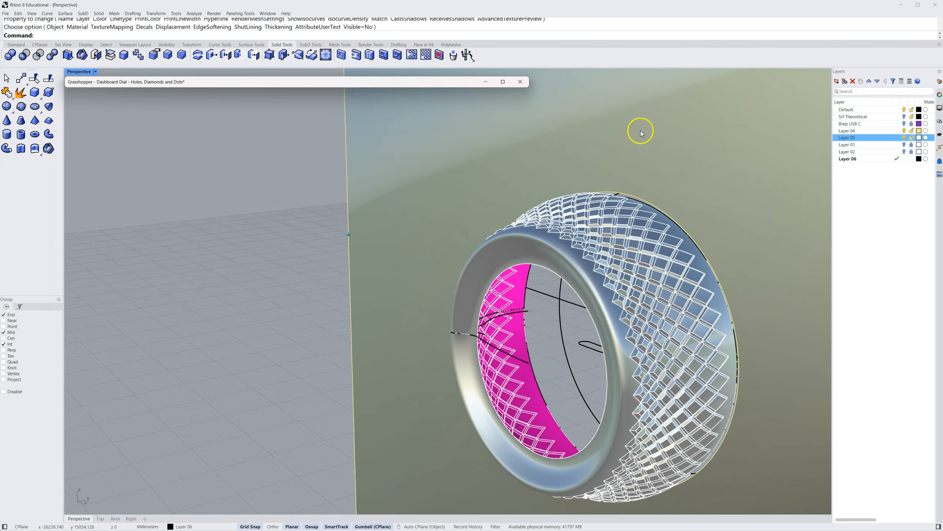
left_click(905, 118)
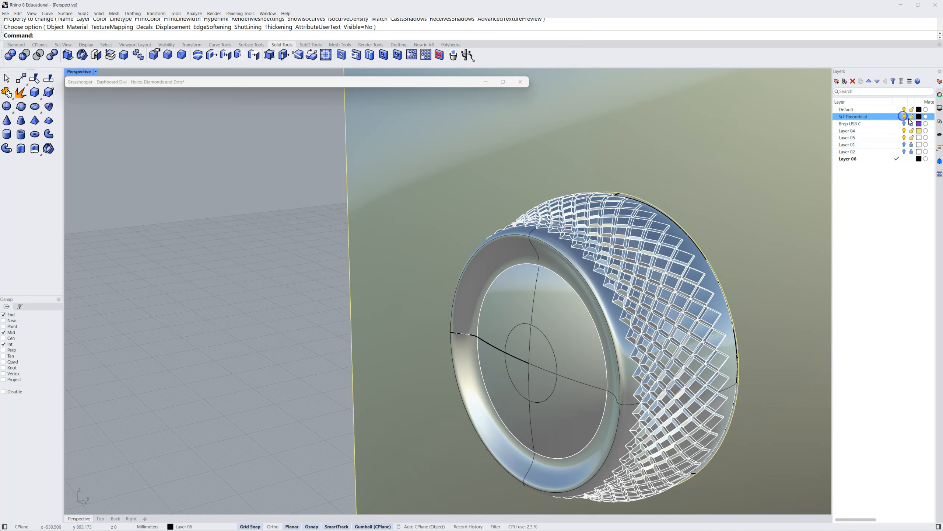